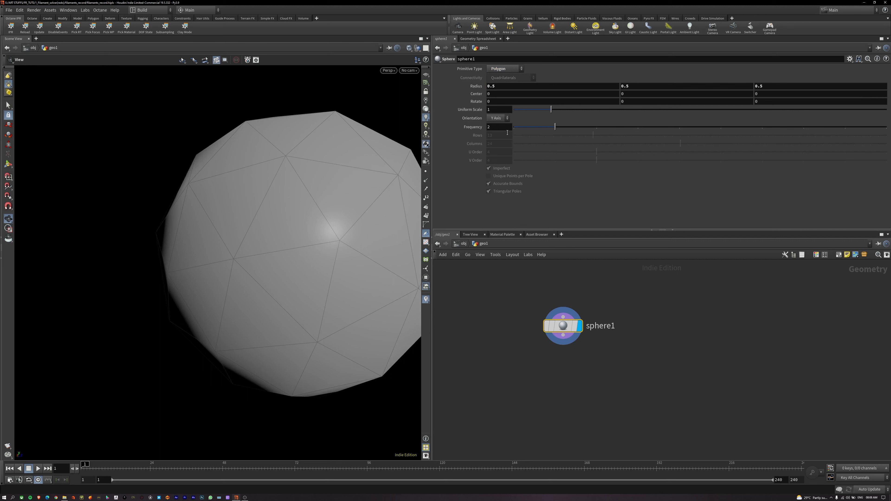
Set the polygon sphere's frequency to 60
click(506, 128)
text(60)
key(Return)
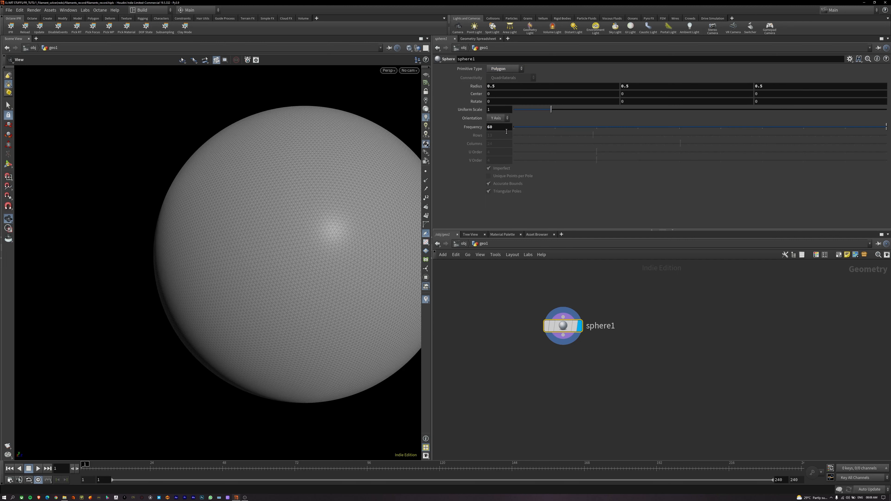
Add a UV Project node, connect it after sphere1 and make it the displayed node
key(g)
middle_drag(583, 382, 611, 364)
scroll(573, 364, up, 1)
key(Tab)
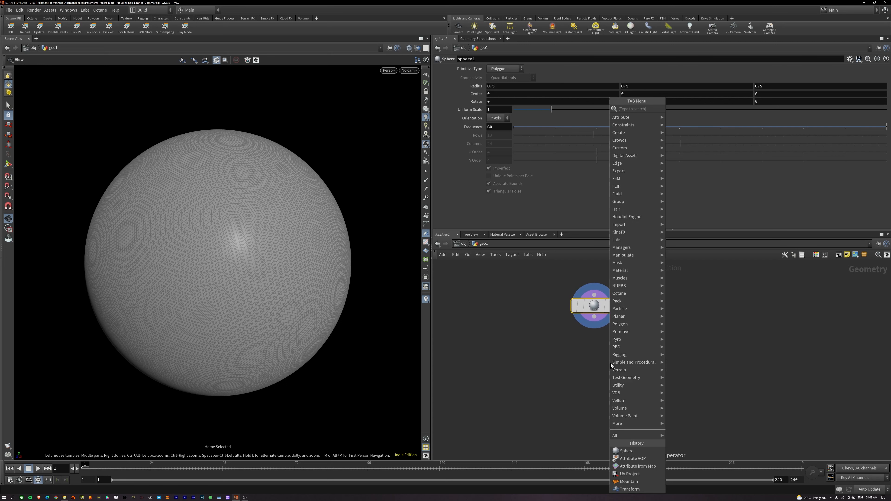
text(uv)
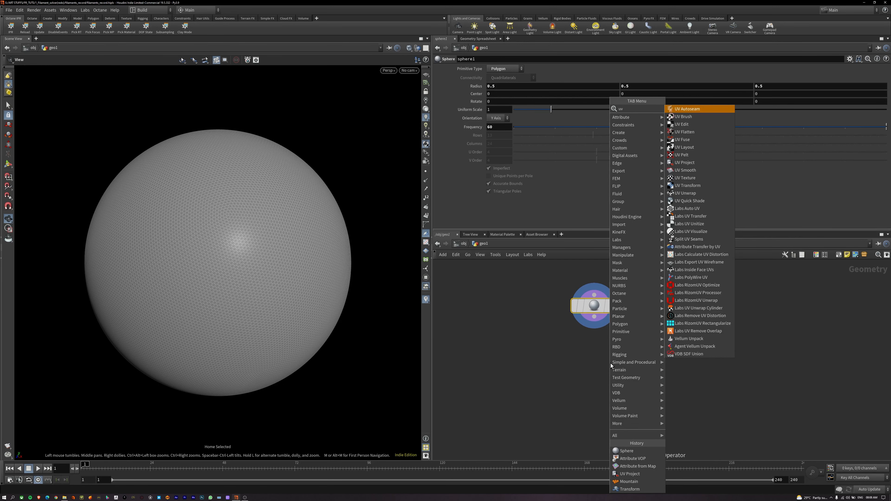
text( projec)
key(Return)
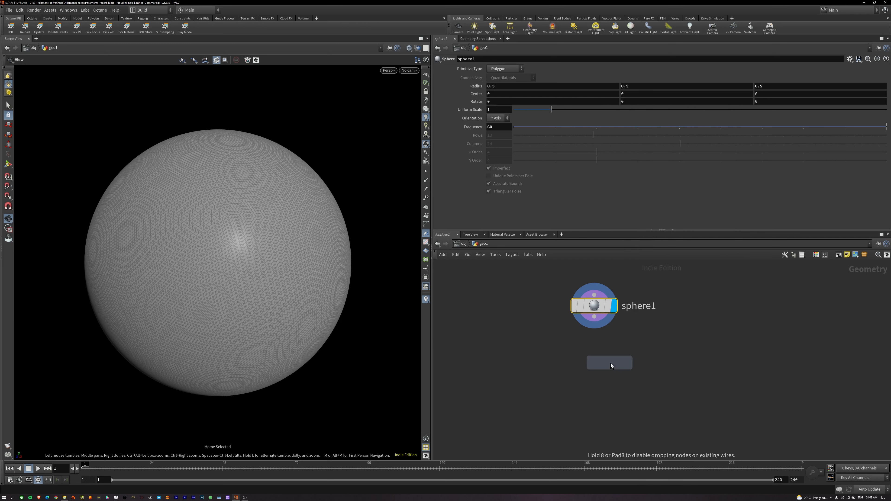
click(611, 363)
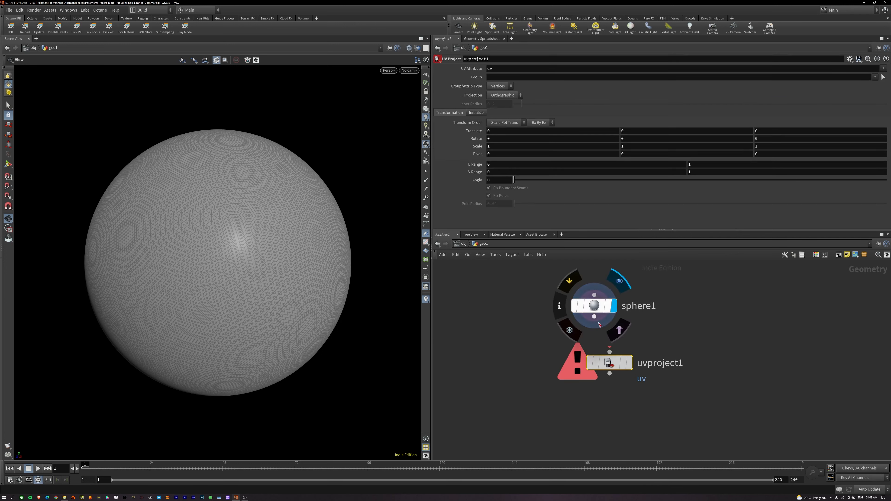
drag(594, 317, 598, 360)
click(626, 365)
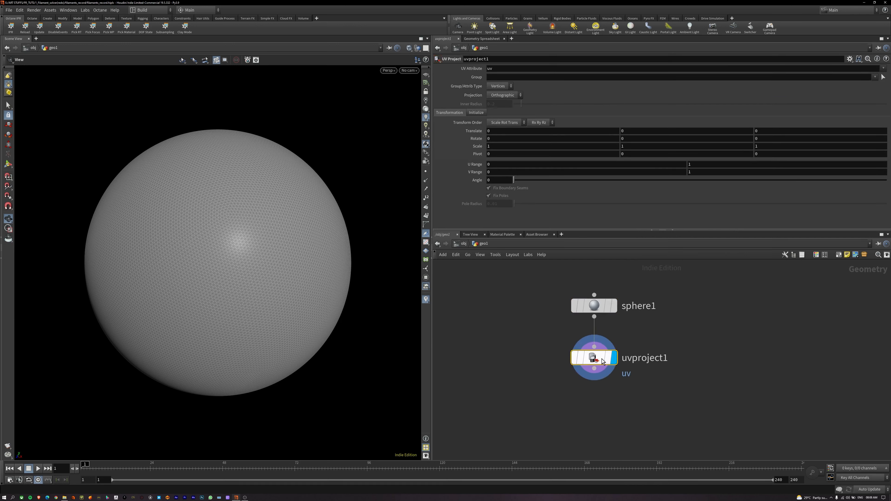
Show the UV checker texture on the sphere and set the UV projection to Polar
click(426, 242)
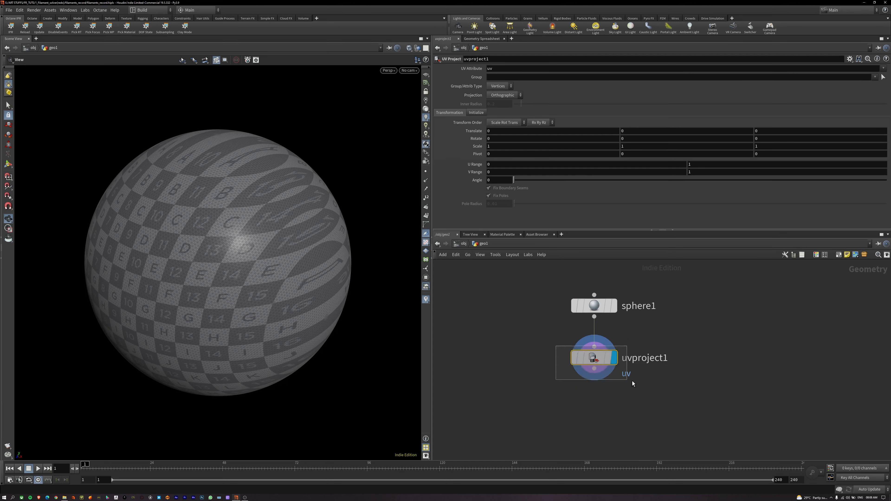
click(503, 96)
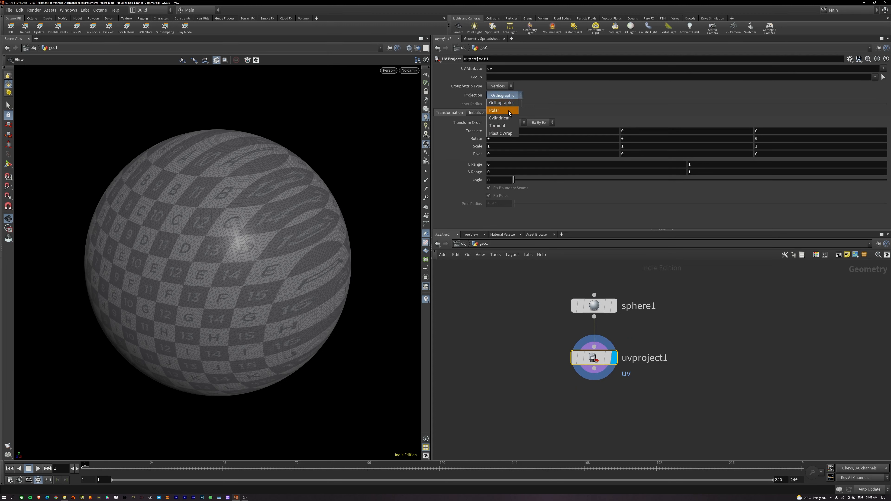
click(495, 110)
mouse_move(223, 240)
alt+mouse_down()
mouse_move(195, 267)
mouse_move(217, 249)
alt+mouse_up()
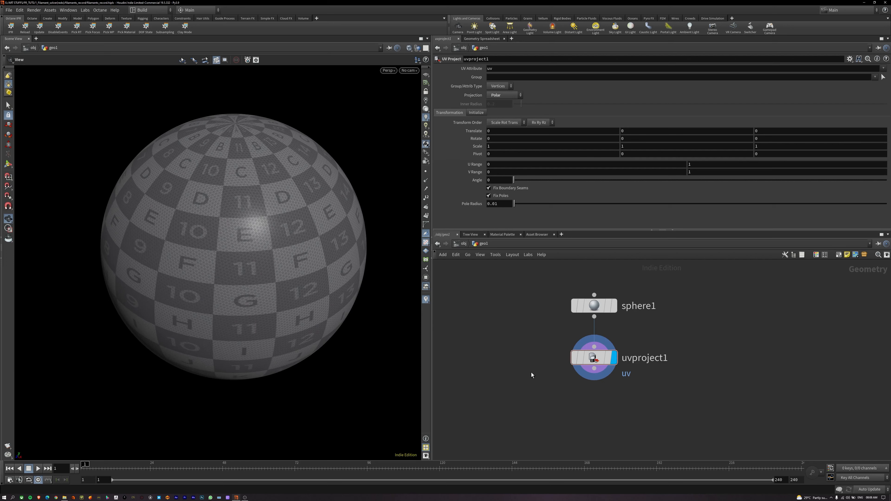
Add an Attribute from Map node and connect it to the output of uvproject1
middle_drag(574, 413, 567, 374)
key(Tab)
text(a)
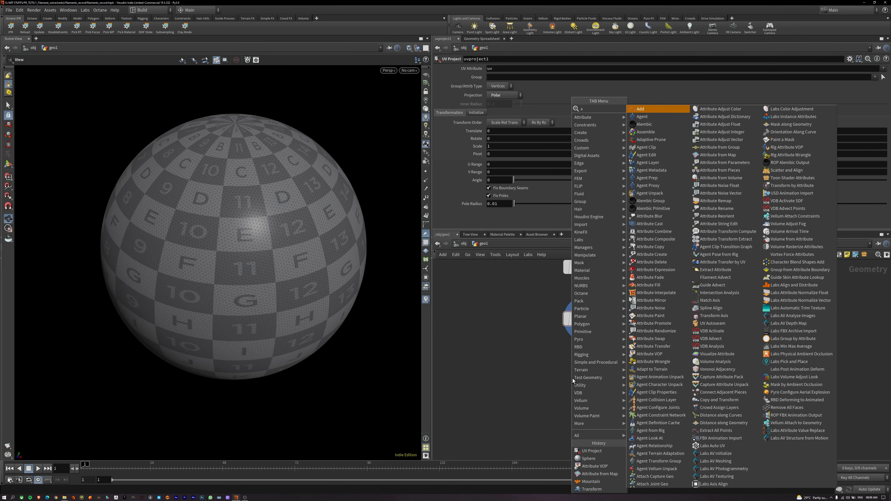
text(ttr map)
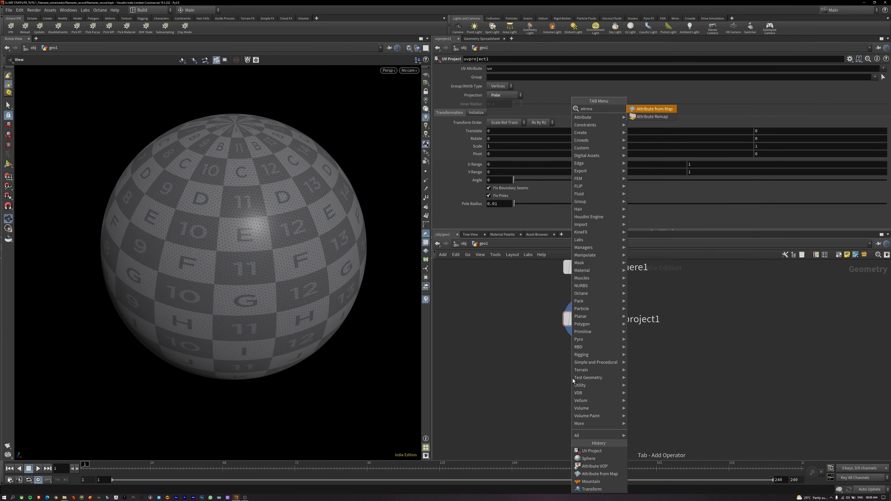
key(Return)
click(572, 378)
drag(571, 367, 586, 327)
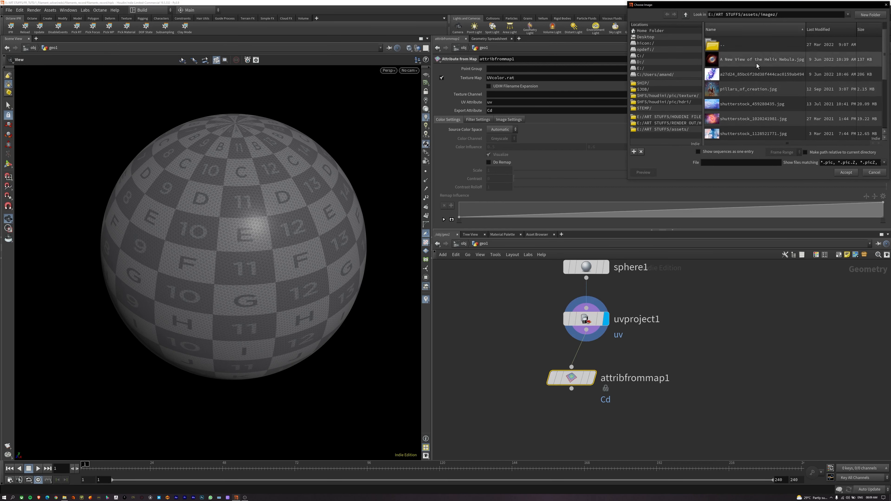
Load shutterstock_1020241981.jpg as the texture map and display the Attribute from Map result
click(757, 116)
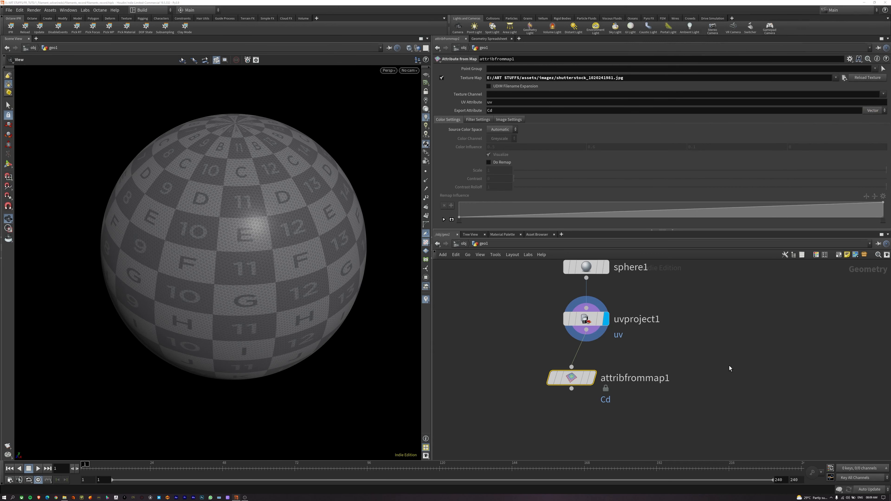
click(593, 378)
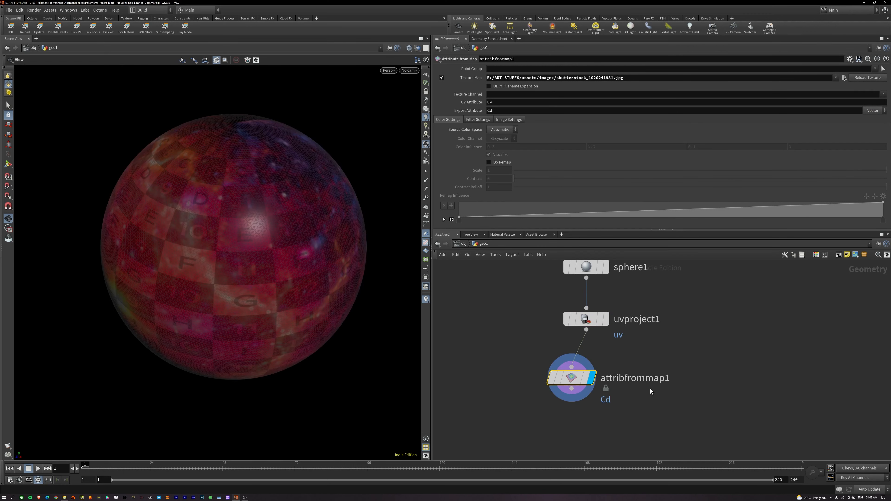
Lay out the nodes in a straight column and turn off the UV checker display on the sphere
key(l)
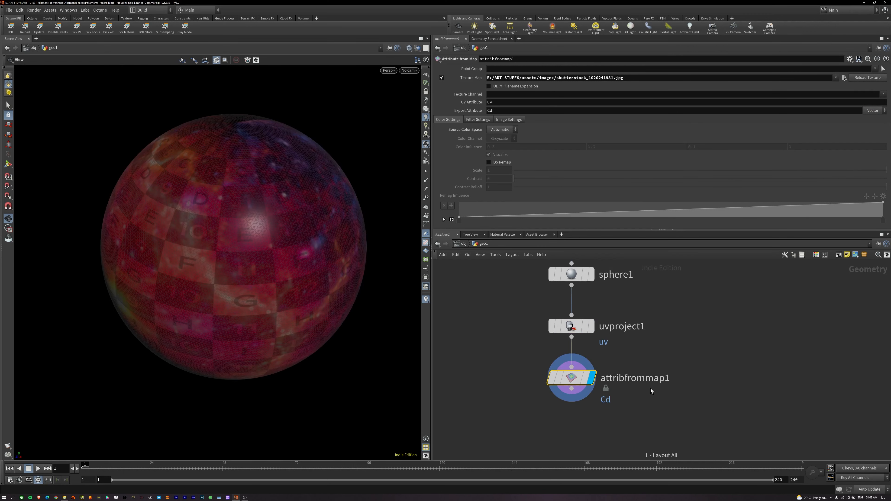
middle_drag(650, 394, 655, 366)
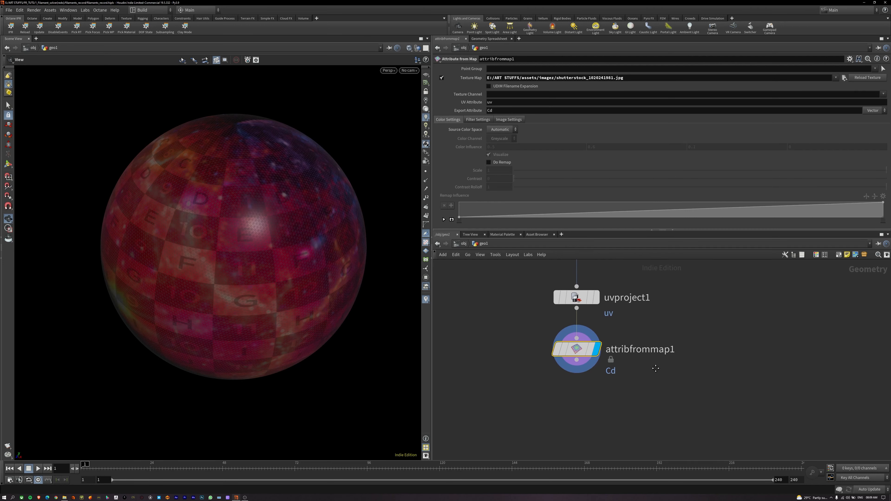
drag(400, 280, 271, 279)
right_drag(320, 300, 338, 386)
drag(338, 386, 282, 330)
drag(361, 293, 319, 319)
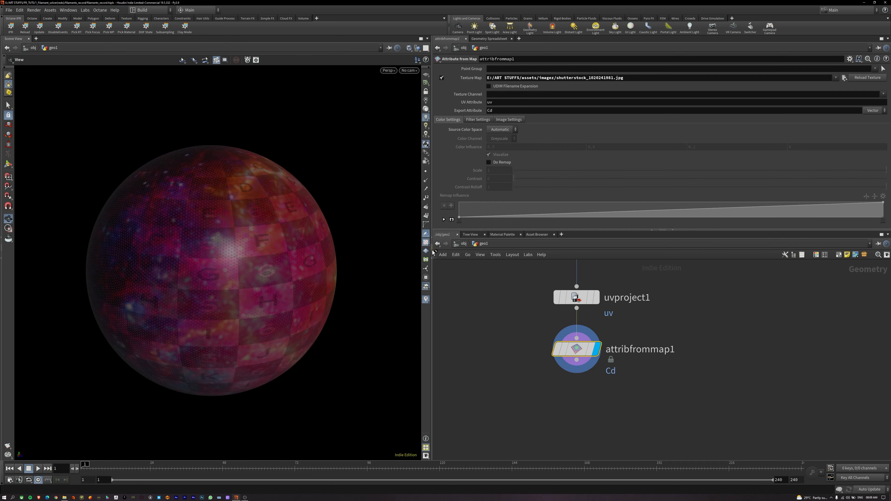
click(426, 243)
Add an Attribute VOP node, connect and display it after attribfrommap1, and rename it cc
middle_drag(569, 433, 570, 398)
key(Tab)
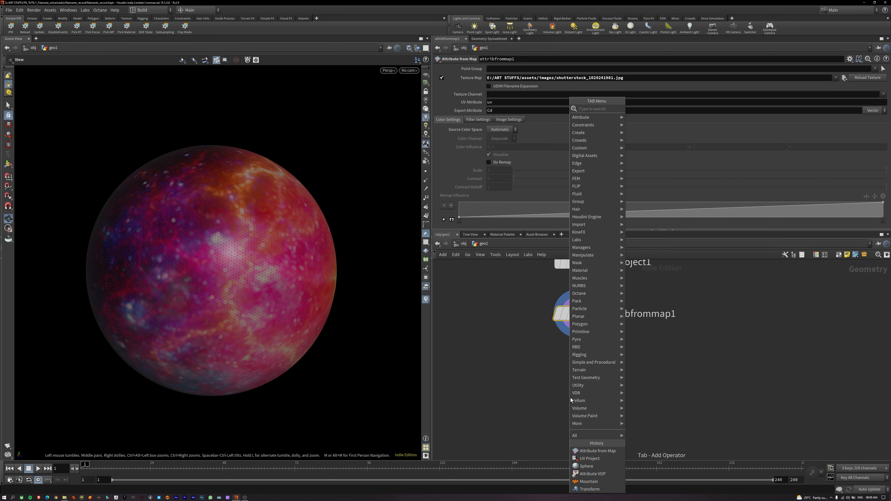
text(attw)
key(Return)
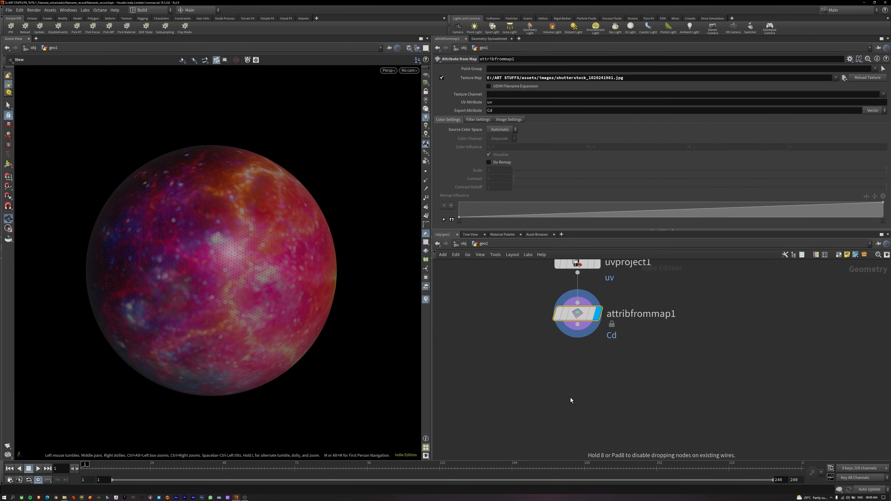
click(570, 398)
drag(571, 398, 572, 378)
double_click(619, 379)
text(cc)
key(Return)
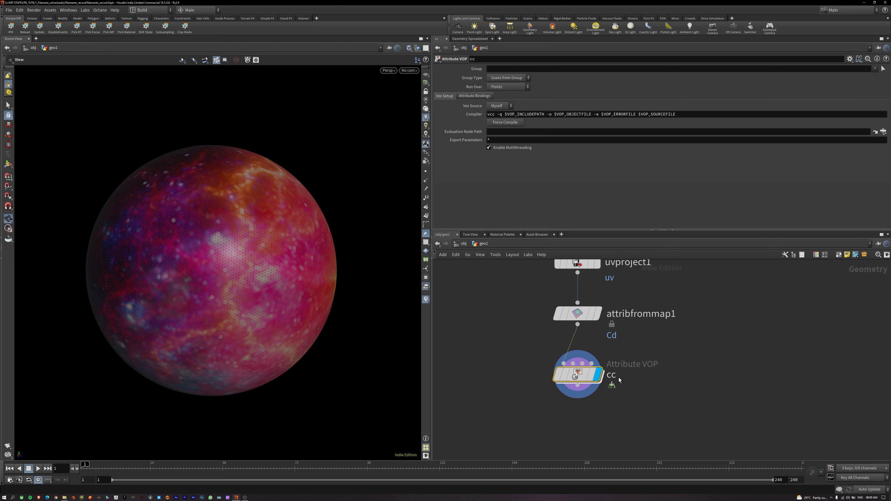
Enter the cc network and add an RGB to HSV node beside the global parameters node
double_click(577, 374)
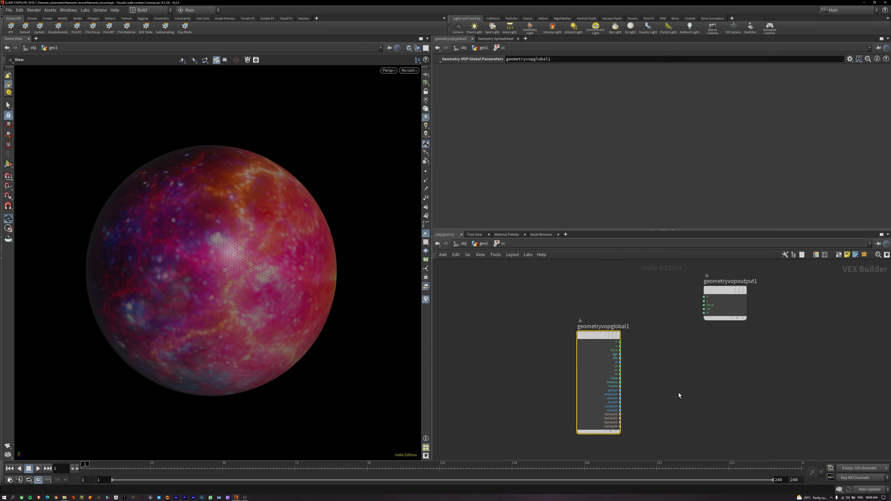
key(Tab)
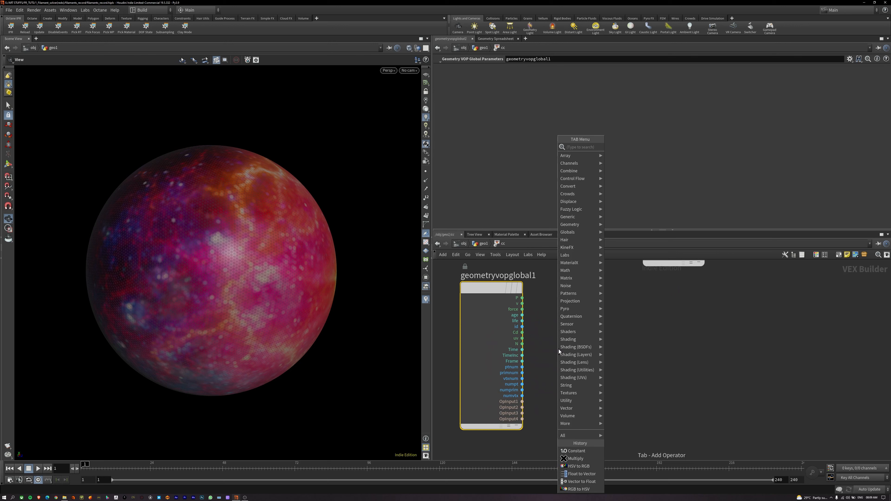
text(r)
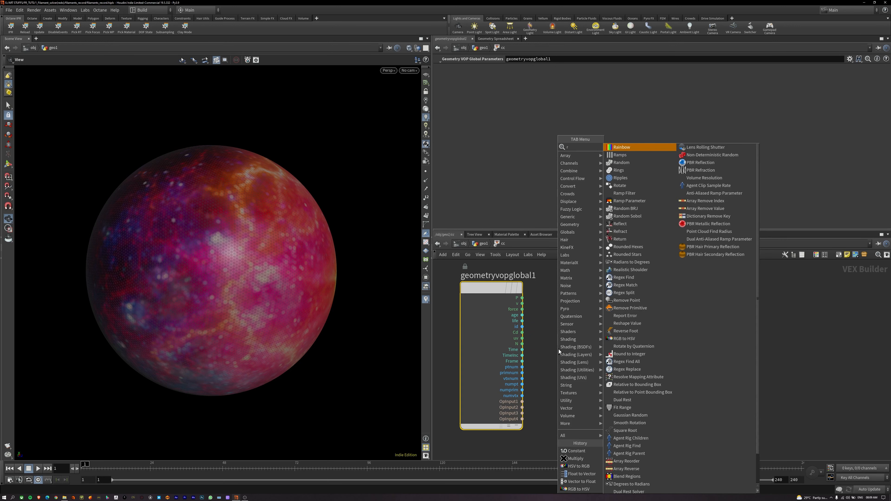
text(gb t)
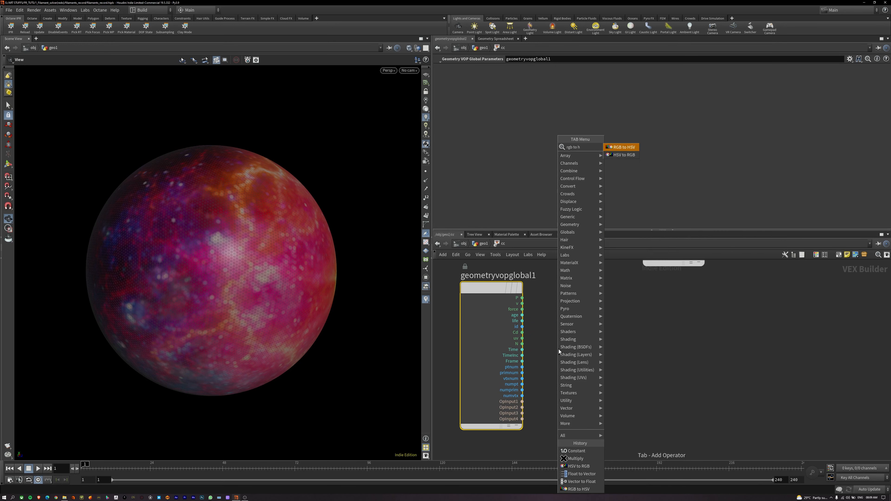
text(o h)
key(Return)
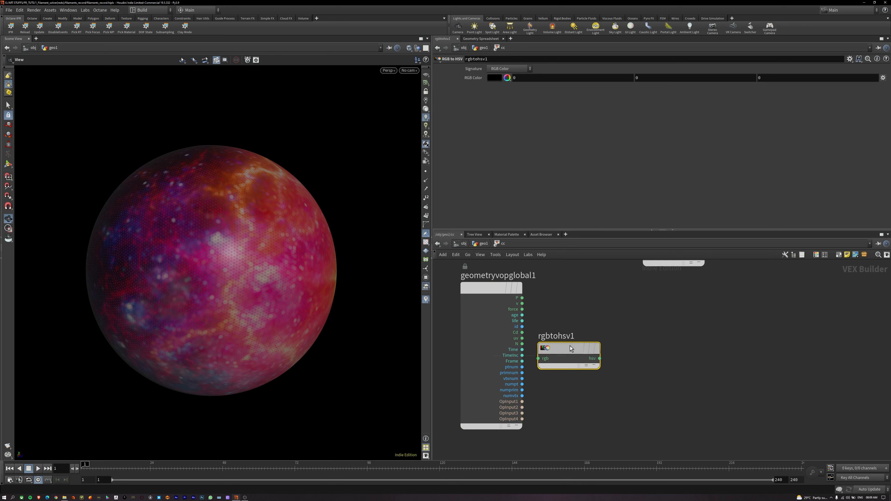
Connect the global Cd output to the rgb input of rgbtohsv1, and its hsv output to Cd on geometryvopoutput1
scroll(515, 355, up, 2)
middle_drag(482, 343, 506, 342)
middle_drag(583, 351, 556, 344)
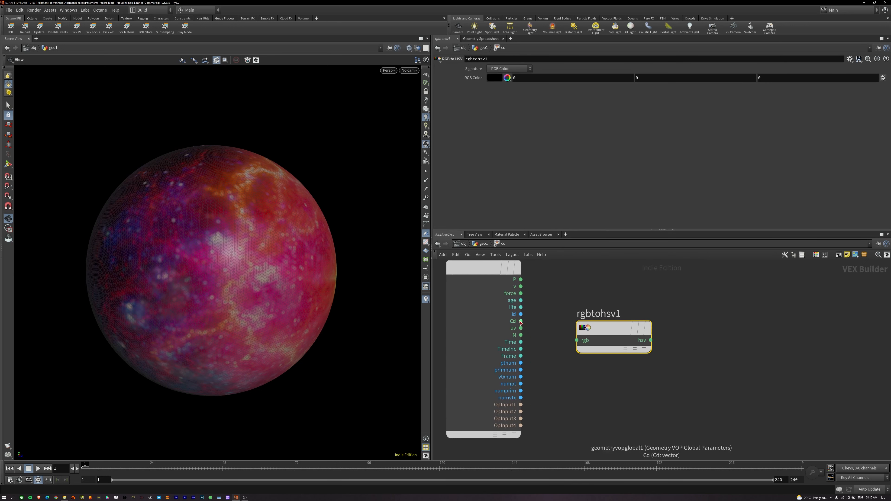
drag(521, 321, 576, 341)
middle_drag(693, 352, 597, 383)
scroll(598, 384, down, 3)
drag(573, 377, 782, 357)
Examine the HSV colours across the sphere from several sides
drag(354, 299, 248, 292)
right_drag(249, 292, 287, 354)
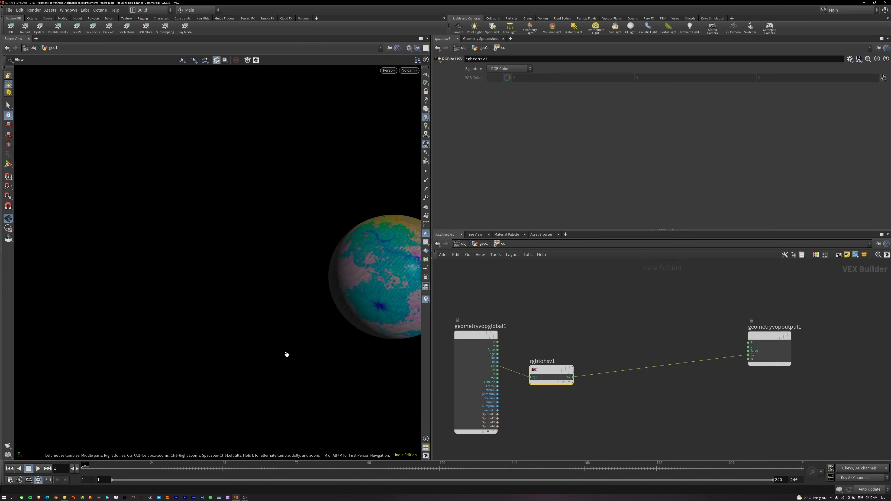
middle_drag(411, 314, 299, 293)
drag(299, 293, 190, 260)
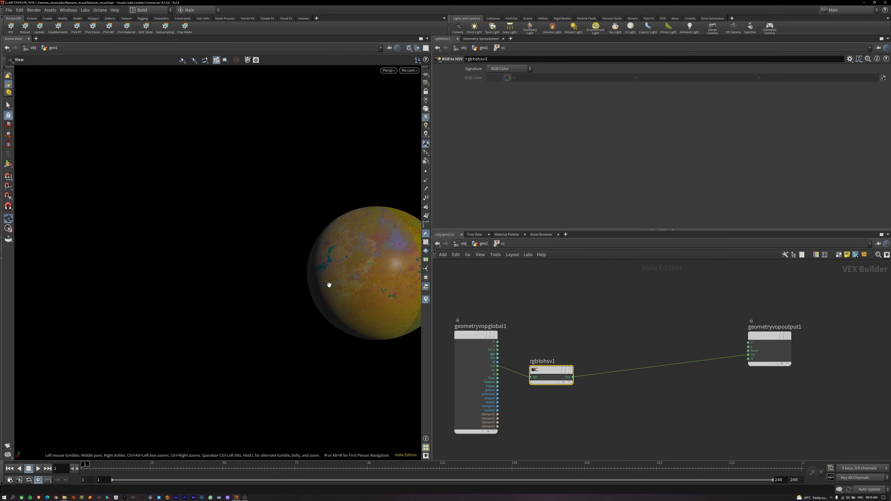
middle_drag(418, 297, 311, 287)
drag(311, 286, 298, 281)
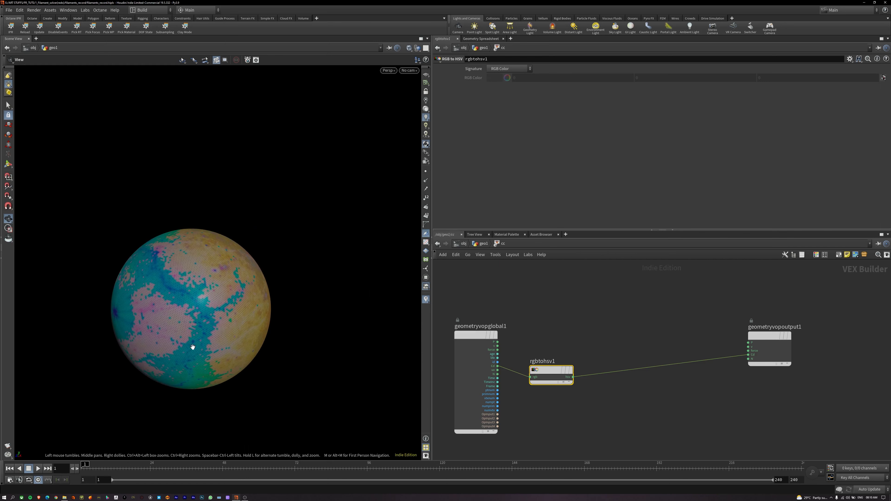
middle_drag(193, 348, 292, 307)
drag(292, 306, 193, 310)
Insert a Vector to Float node on the wire between rgbtohsv1 and geometryvopoutput1
middle_drag(603, 382, 541, 377)
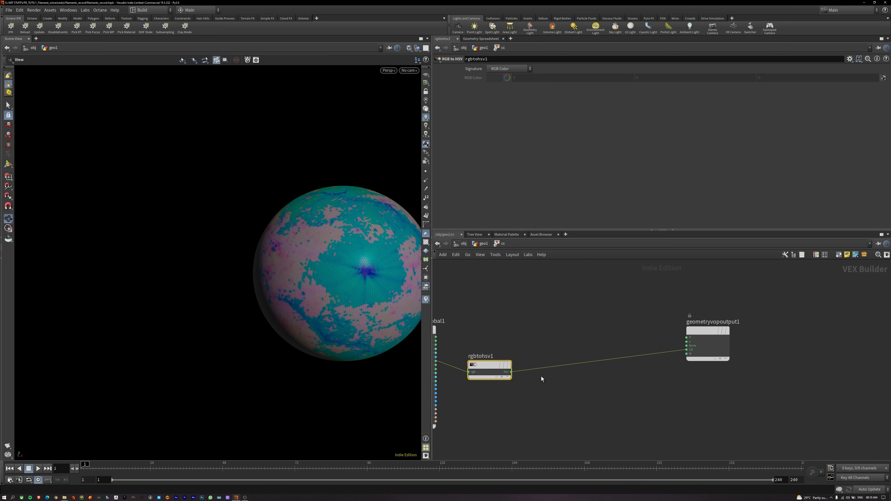
key(Tab)
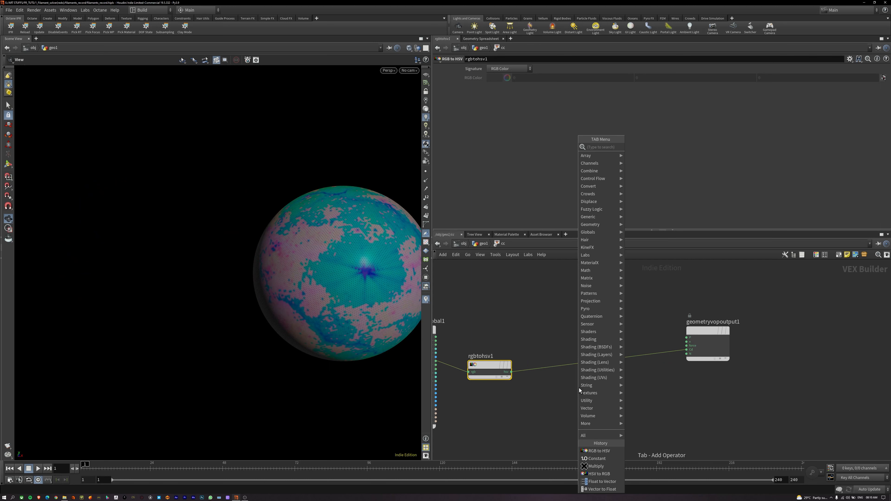
text(vec)
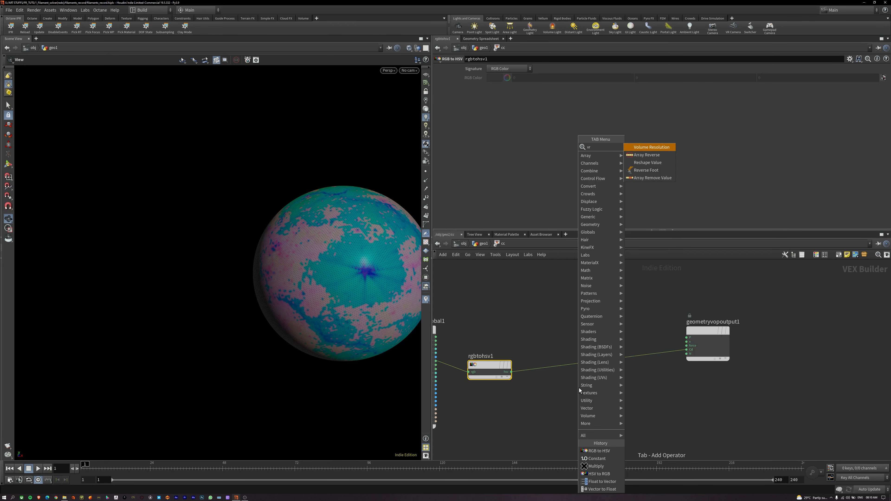
text(tor to fl)
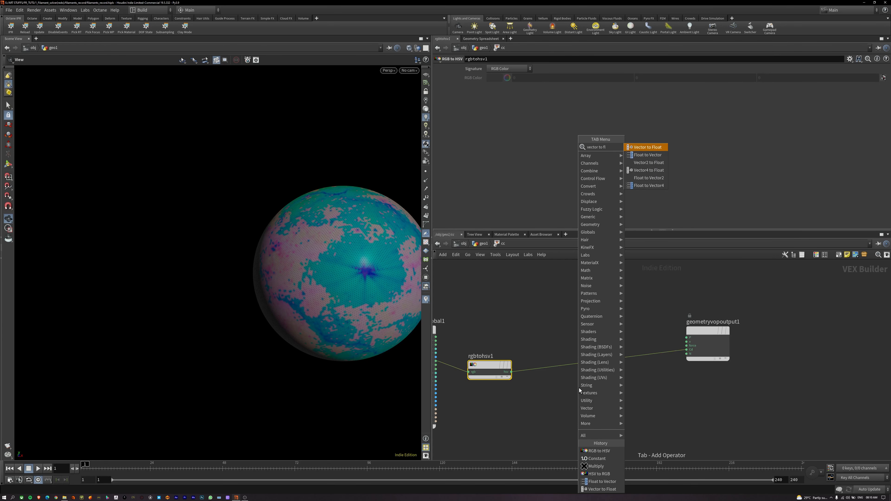
key(Return)
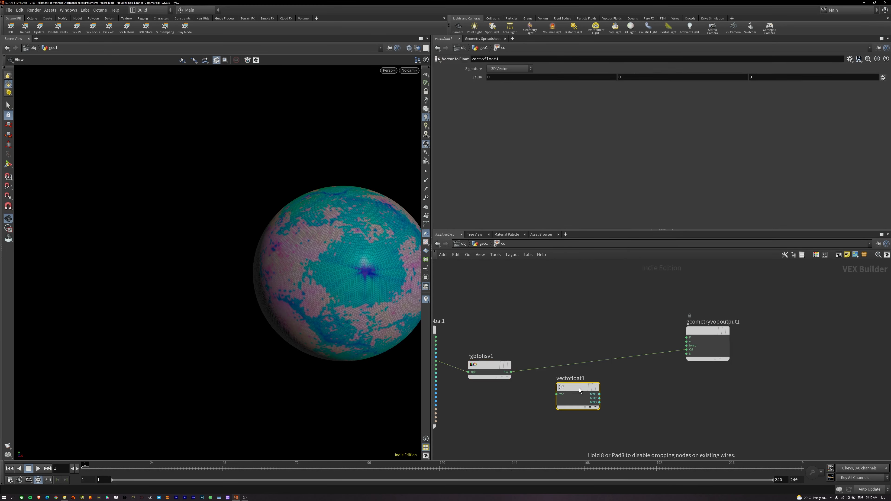
click(553, 377)
Insert a Float to Vector node between vectofloat1 and geometryvopoutput1, and connect fval1, fval2 and fval3 to its matching inputs
key(Tab)
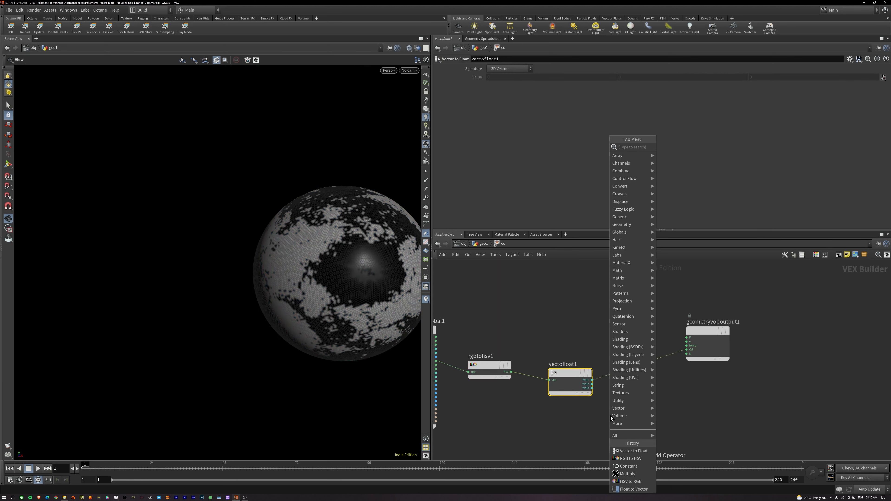
text(f)
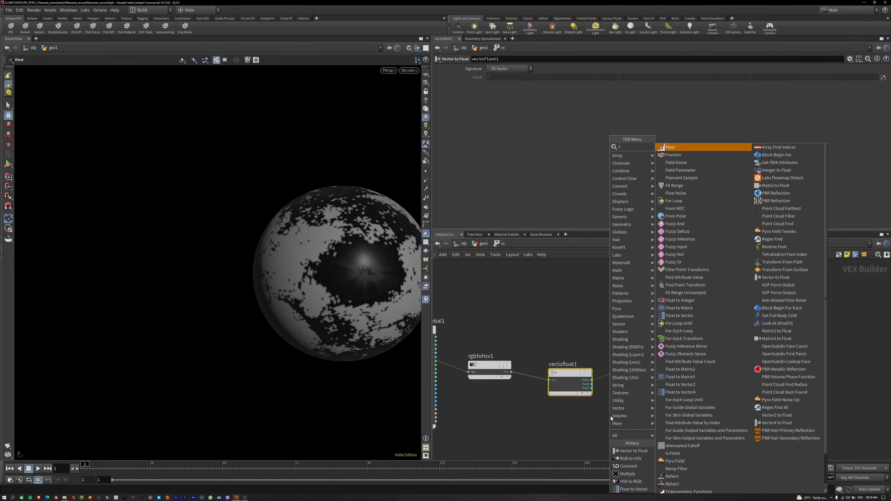
text(tv)
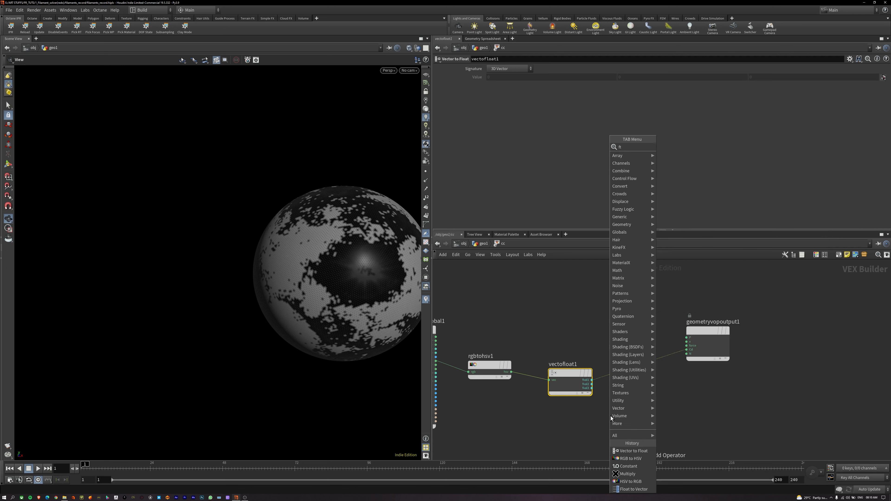
key(Return)
drag(610, 416, 651, 369)
middle_drag(652, 415, 579, 419)
scroll(519, 409, up, 2)
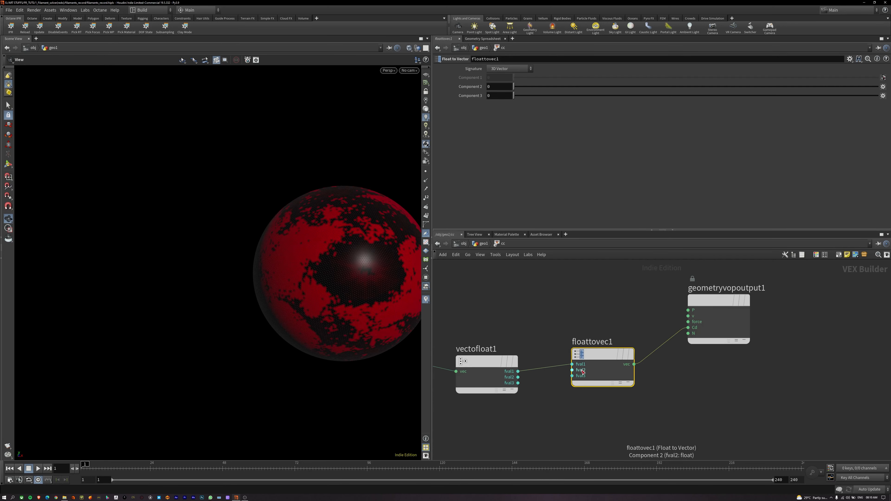
mouse_move(572, 369)
mouse_down()
mouse_move(518, 377)
mouse_move(572, 376)
mouse_up()
scroll(579, 400, down, 3)
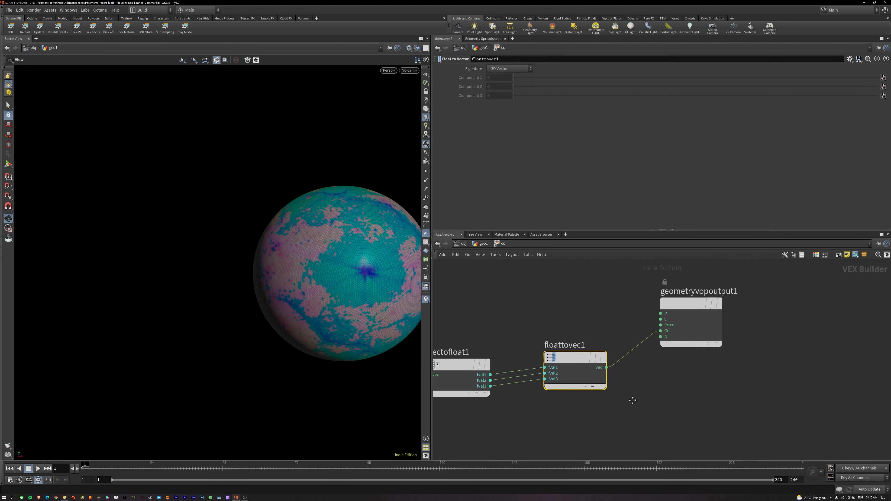
Insert an HSV to RGB node on the wire between floattovec1 and geometryvopoutput1
key(Tab)
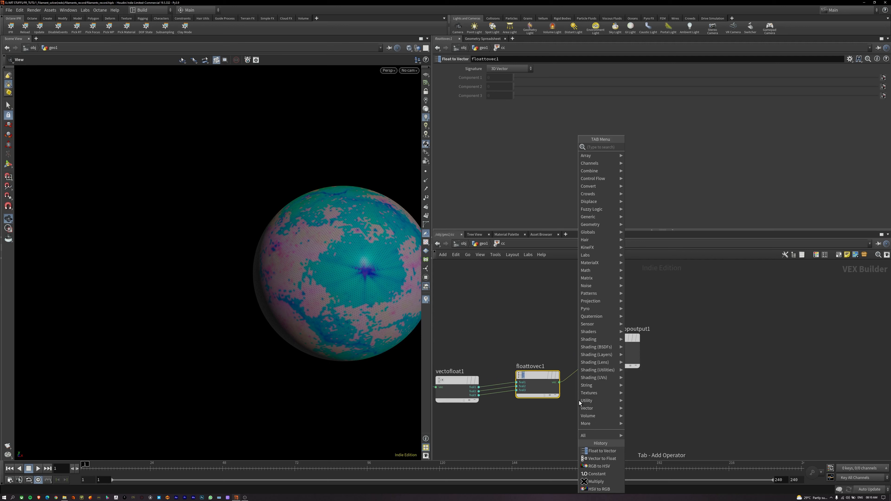
text(hsv to r)
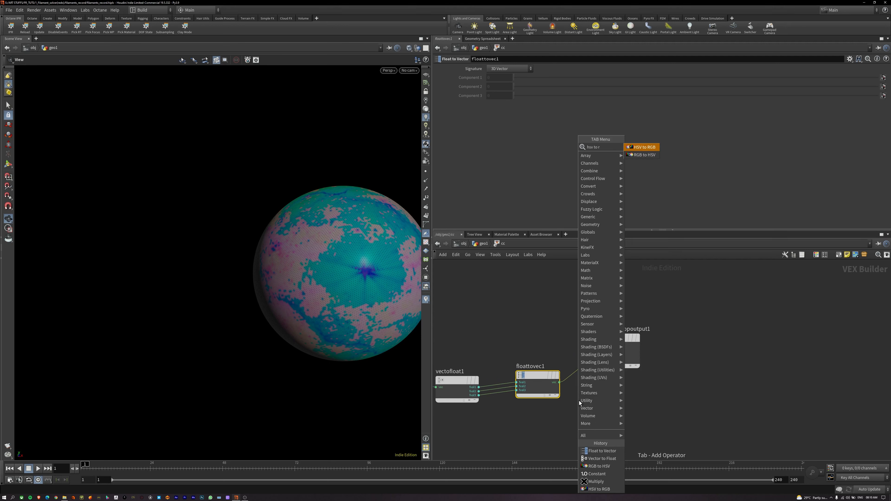
key(Return)
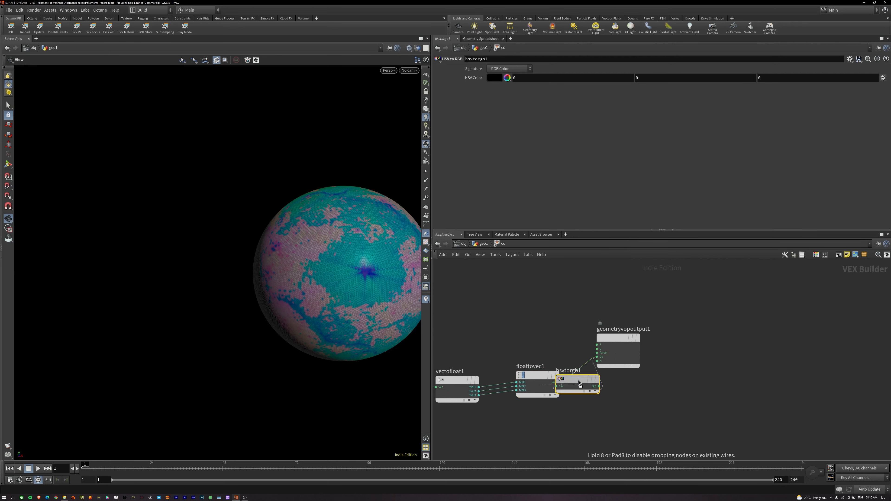
click(586, 380)
middle_drag(578, 425, 665, 410)
scroll(664, 410, down, 2)
Inspect the sphere's restored RGB colours from several sides and switch off the wireframe overlay on the shaded view
drag(378, 320, 298, 298)
middle_drag(298, 297, 196, 280)
drag(197, 281, 230, 293)
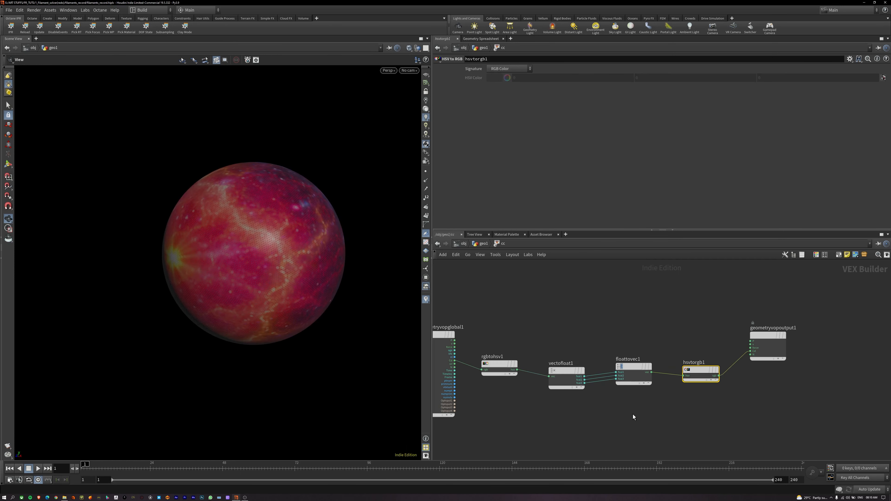
middle_drag(646, 405, 641, 381)
scroll(641, 380, down, 2)
drag(299, 266, 233, 228)
drag(301, 209, 262, 214)
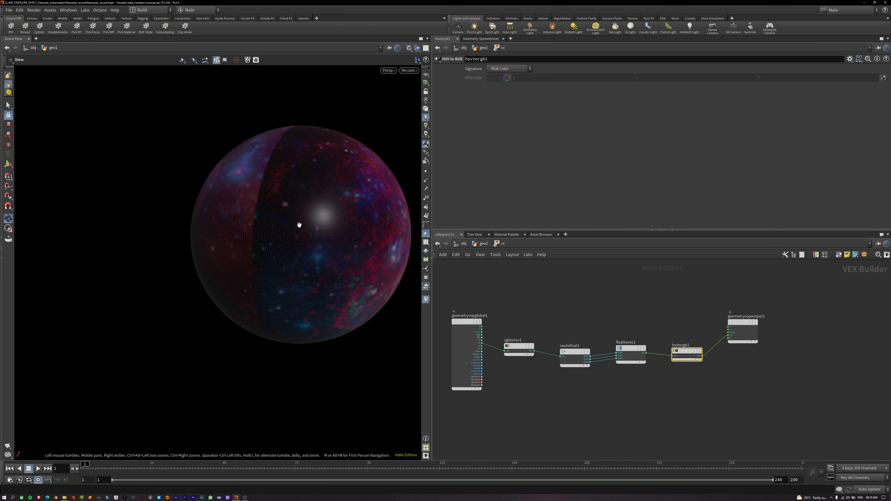
key(shift+w)
Replace the wire into fval3 of floattovec1 with a float Constant node set to 1
scroll(596, 397, up, 4)
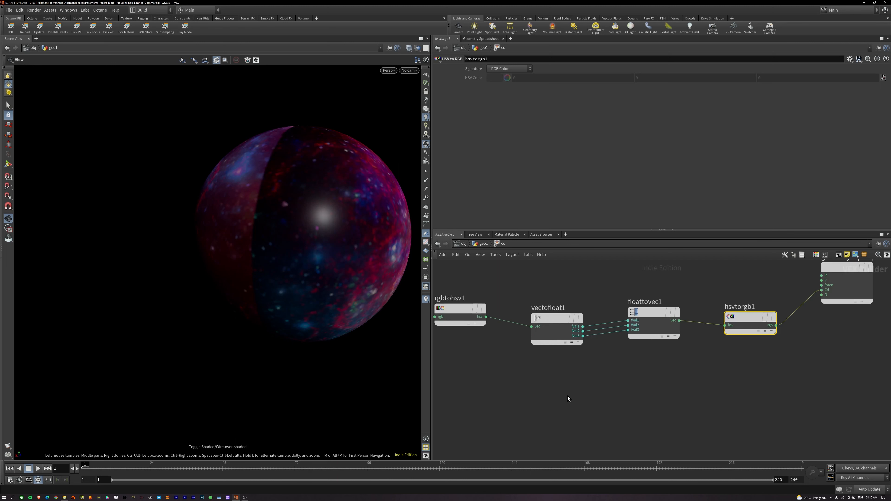
click(628, 330)
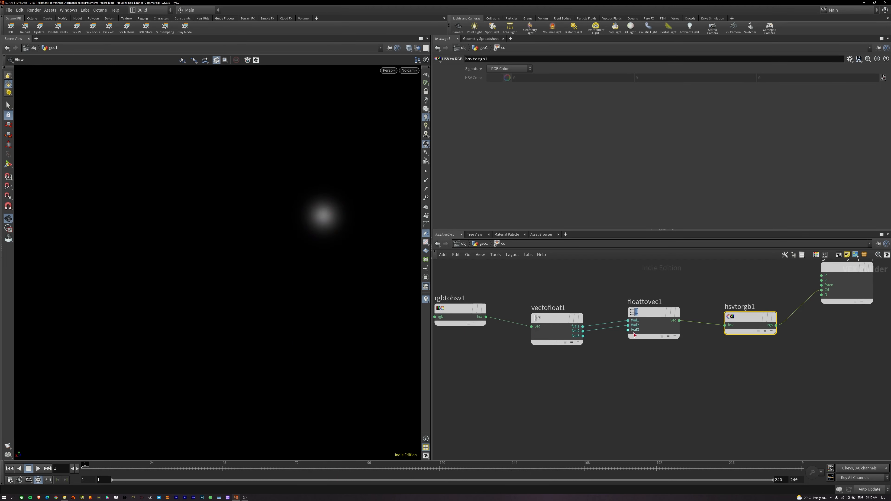
key(Tab)
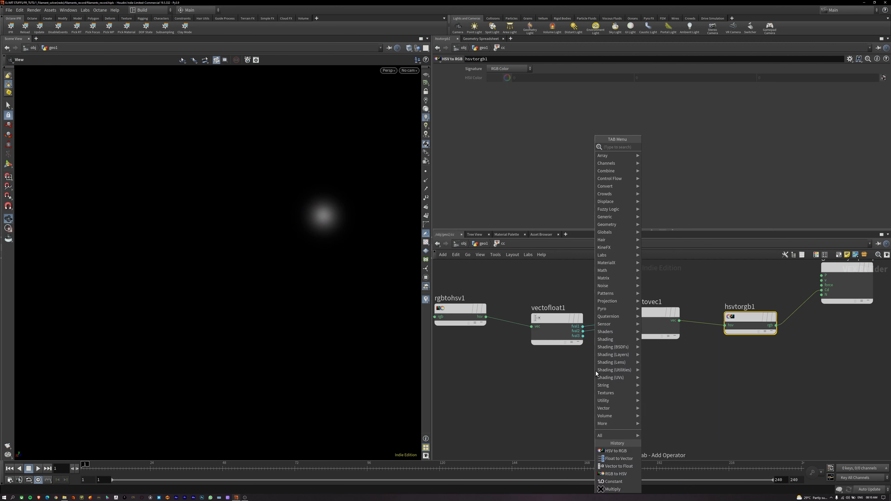
text(consta)
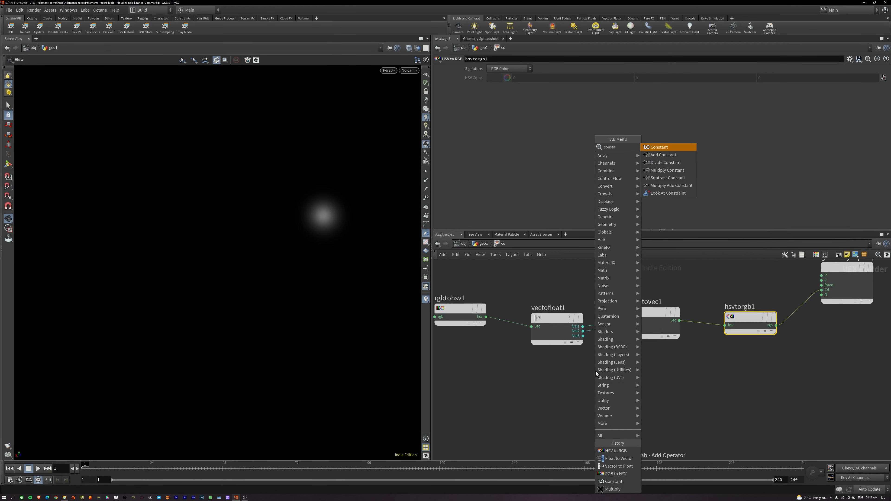
key(Return)
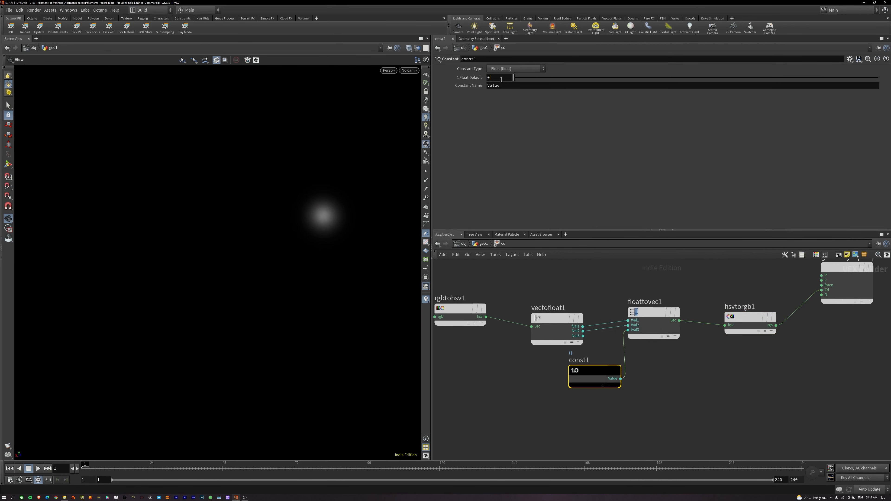
text(1)
key(Return)
drag(328, 241, 403, 269)
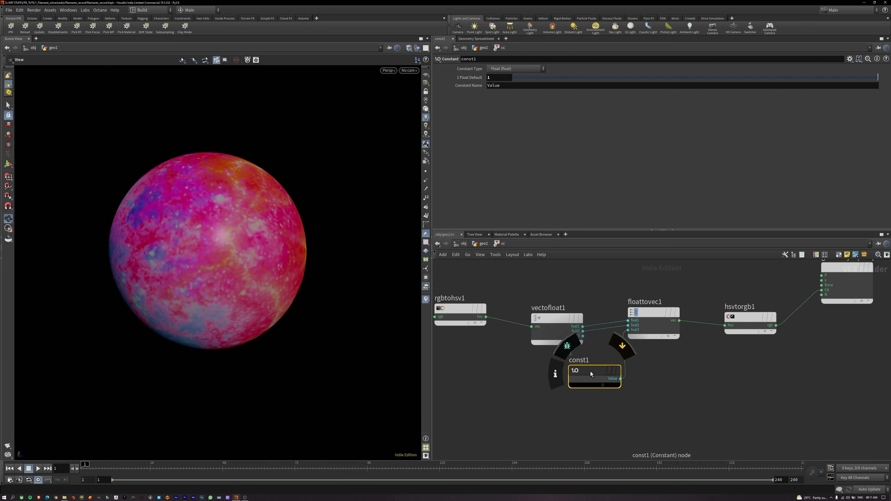
Insert a Multiply node on the fval2 wire between vectofloat1 and floattovec1, spacing out the neighbouring nodes
drag(591, 372, 654, 374)
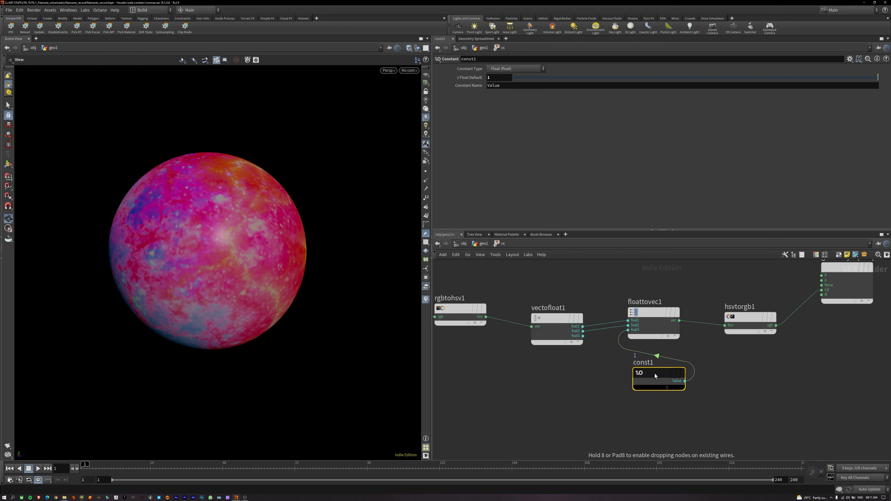
middle_drag(587, 386, 658, 357)
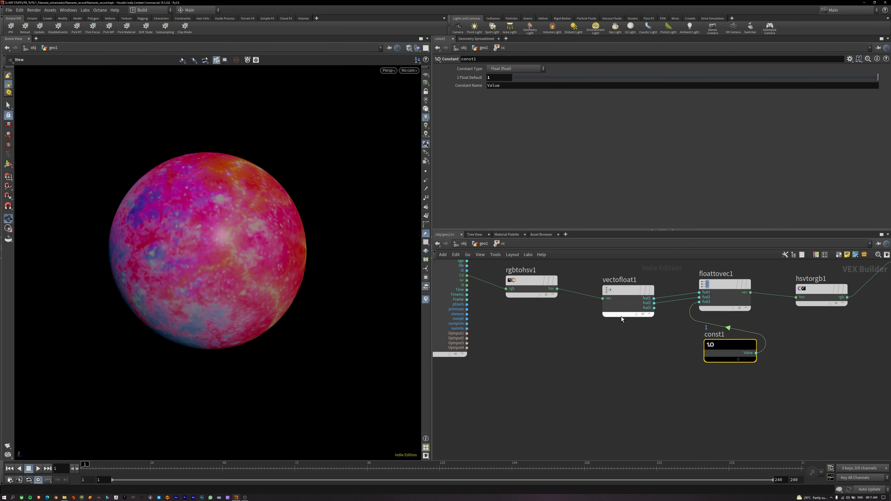
drag(621, 317, 594, 288)
key(Tab)
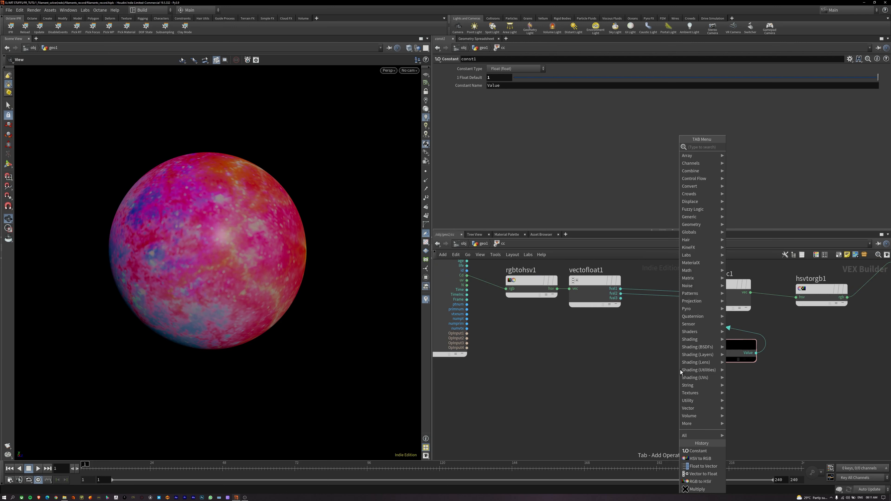
text(mult)
key(Return)
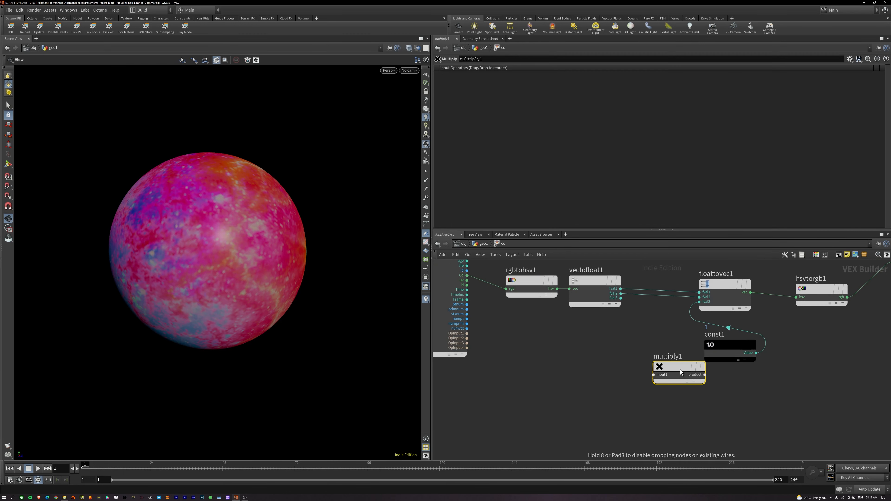
click(691, 306)
drag(690, 306, 653, 347)
drag(735, 361, 628, 353)
Duplicate const1, connect the copy to the second input of multiply1 and set its value to 0.8
drag(618, 399, 513, 348)
double_click(494, 80)
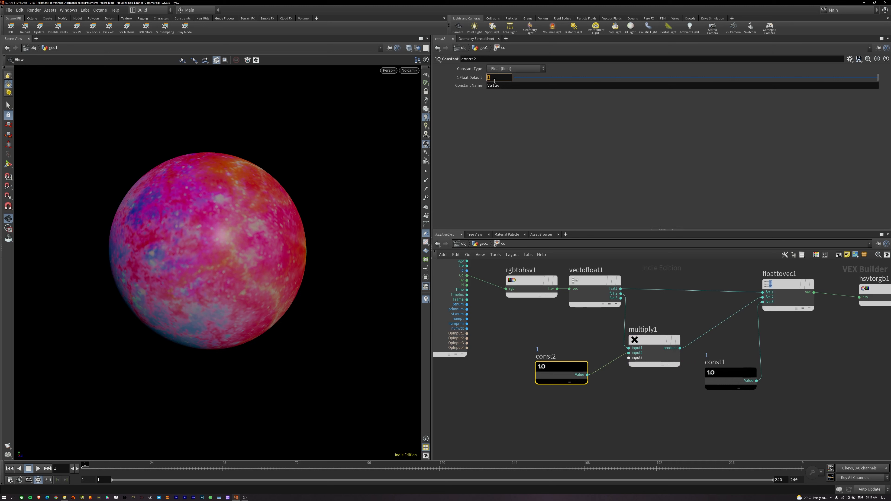
text(.8)
key(Return)
Set the float value of const1 to 0.9 and return to the geo1 network
scroll(649, 421, down, 5)
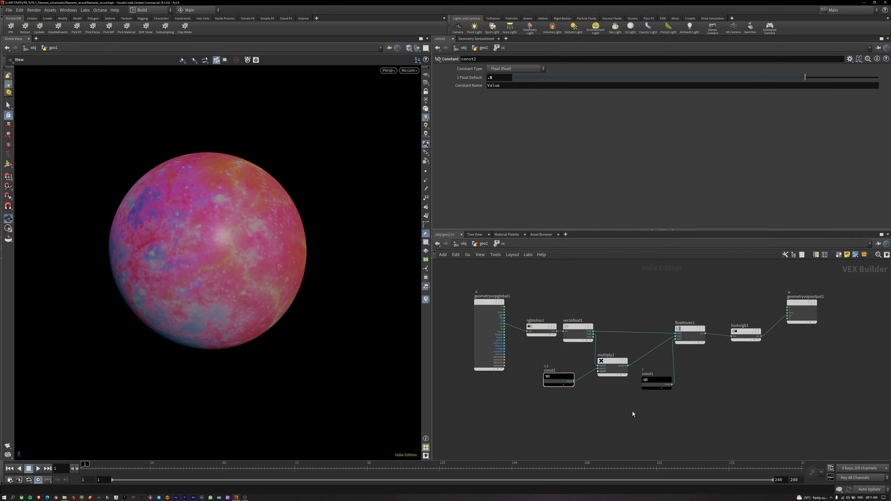
click(609, 380)
double_click(502, 75)
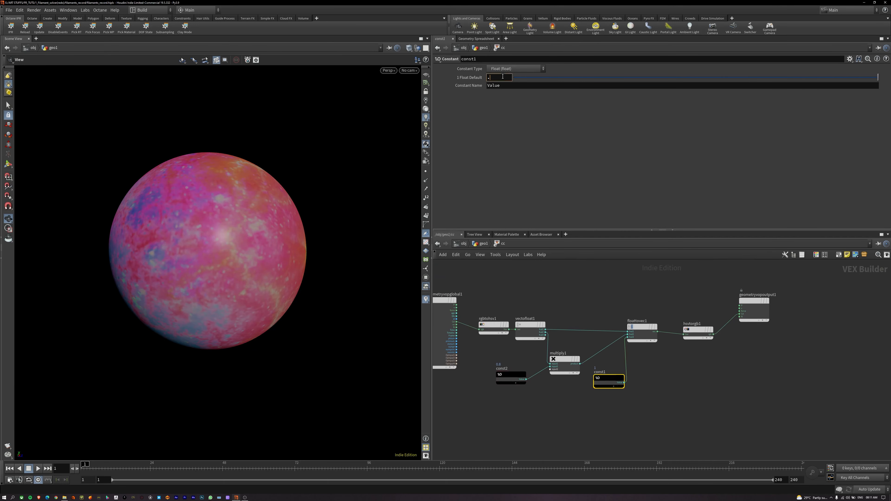
text(.89)
key(Return)
double_click(505, 78)
text(.9)
key(Return)
click(657, 428)
key(u)
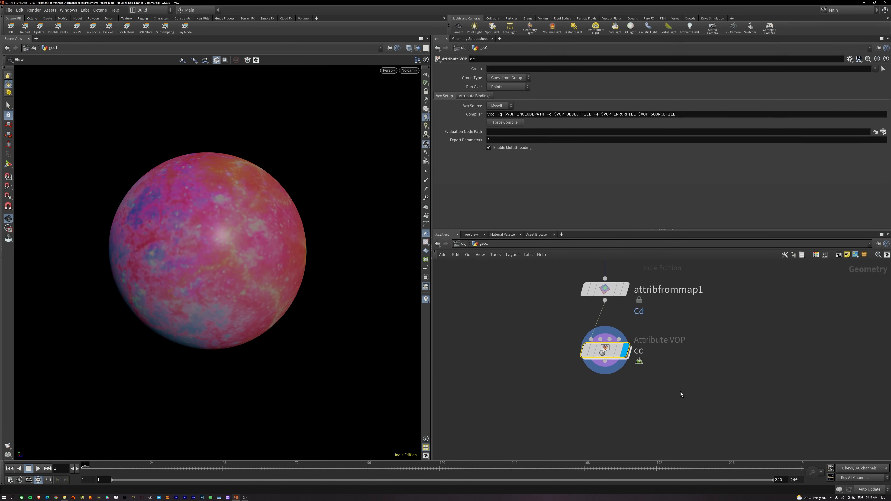
Add a Mountain node below cc, connected to the cc output, and display it
key(l)
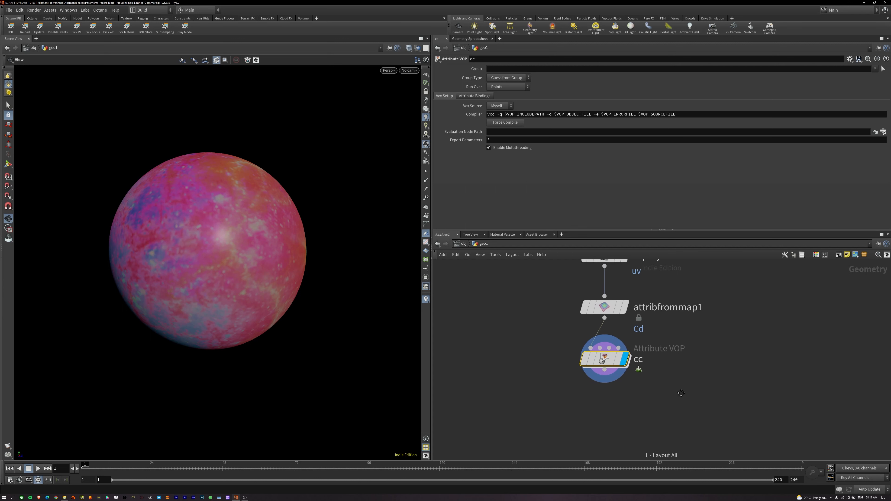
scroll(649, 395, down, 2)
key(Tab)
text(m)
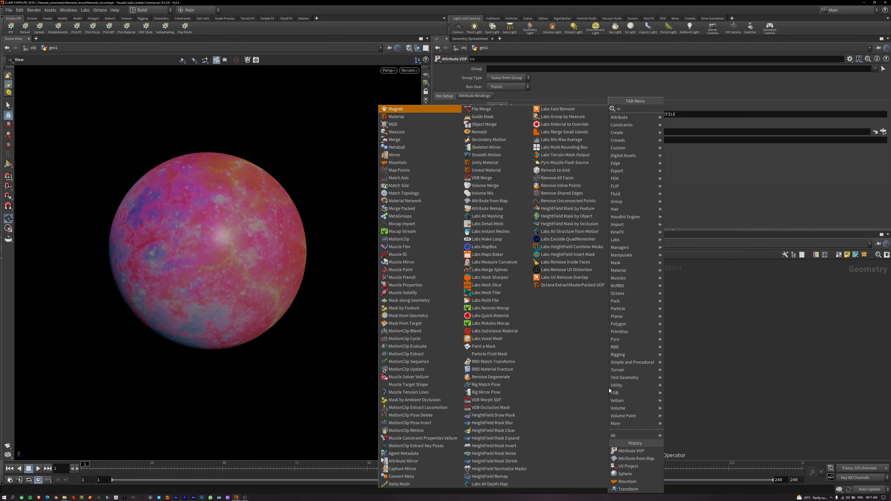
text(oun)
key(Return)
click(609, 387)
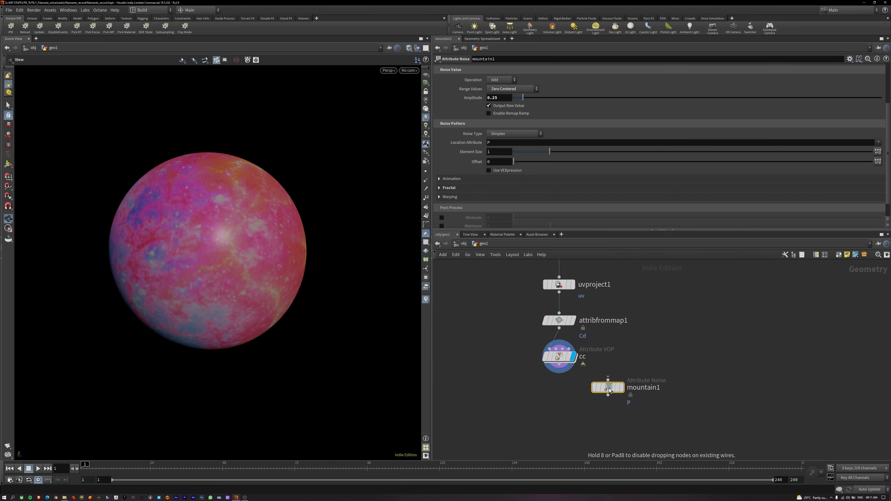
drag(609, 388, 548, 403)
click(564, 385)
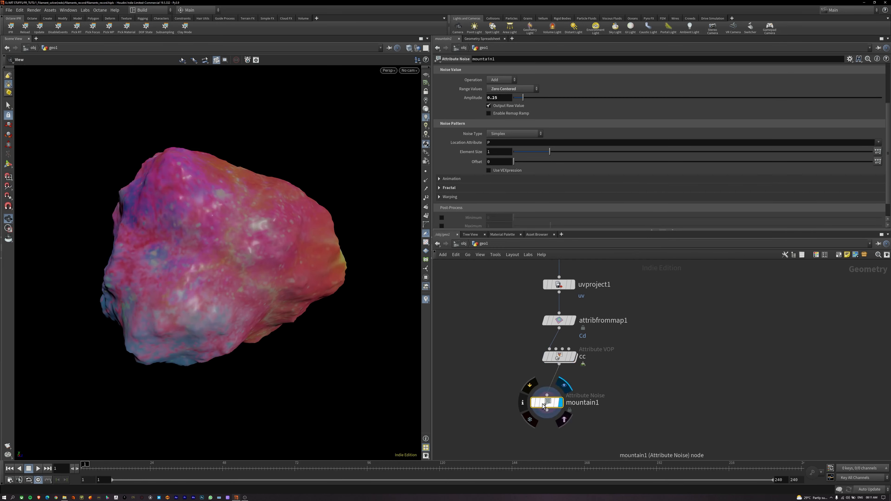
drag(548, 403, 559, 391)
Enable Animate Noise on mountain1, play the animation briefly and return to the first frame
click(464, 179)
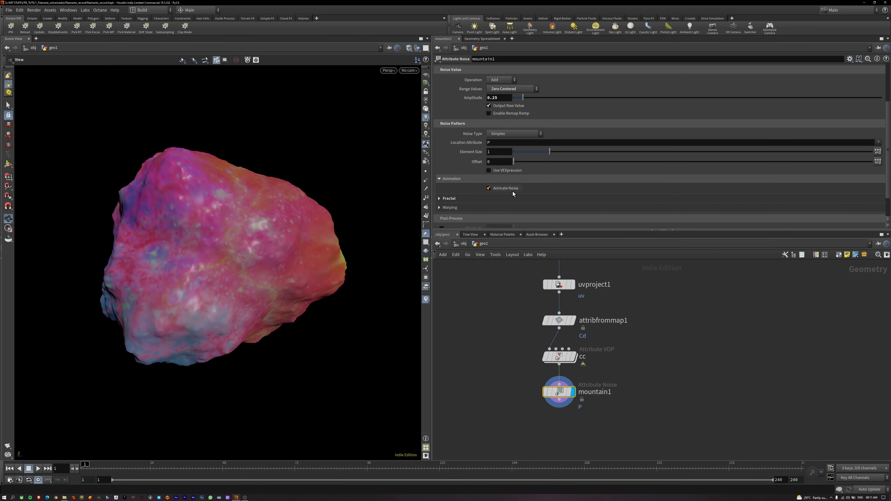
click(512, 191)
middle_drag(621, 448, 592, 421)
key(Up)
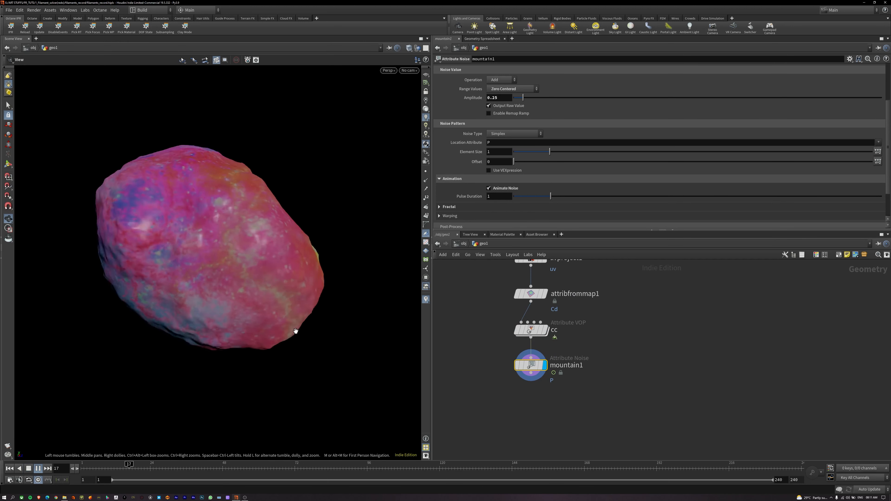
key(ctrl+Up)
right_drag(302, 240, 279, 355)
scroll(587, 331, down, 3)
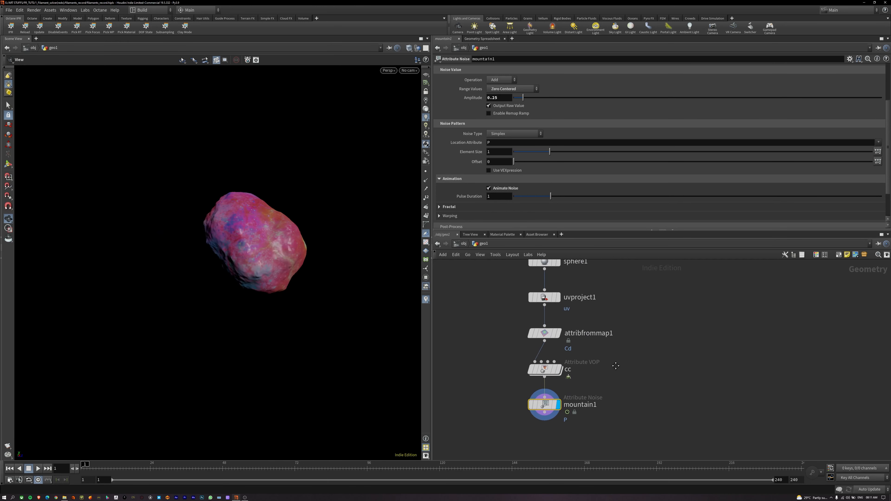
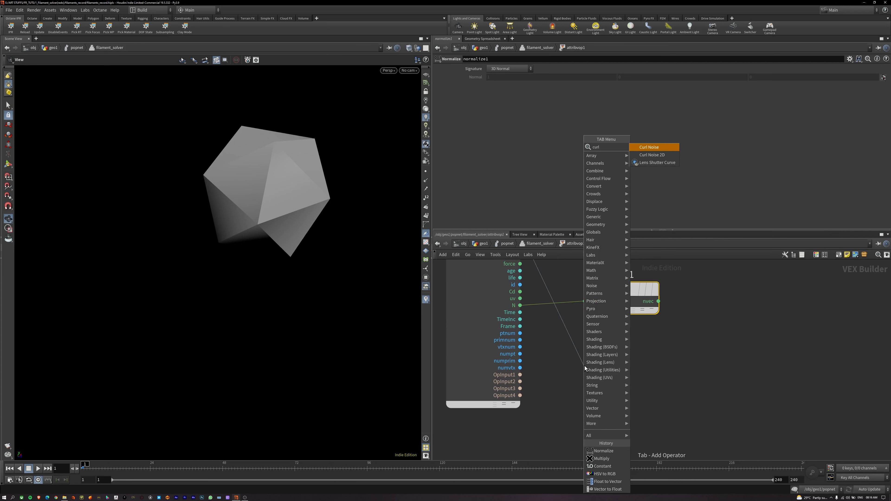
Add a Curl Noise node in attribvop1 with its pos input fed by the global P output
key(Return)
click(585, 368)
scroll(605, 365, down, 3)
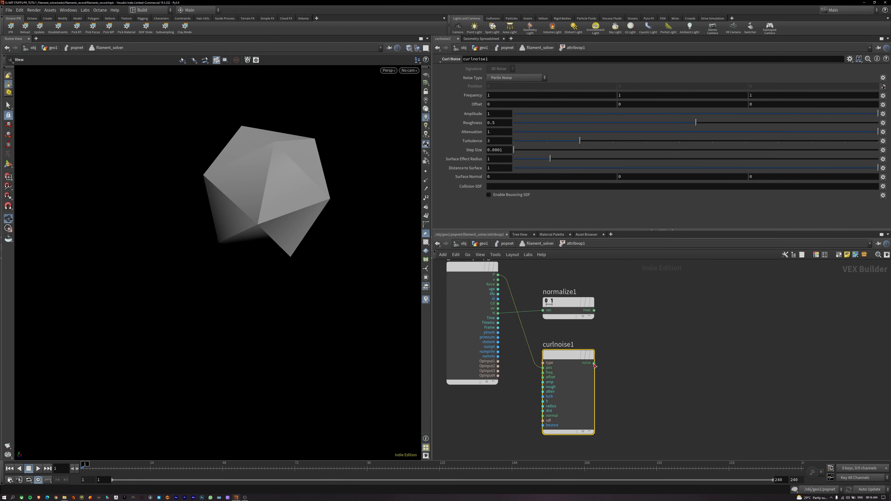
Add a Length node connected to the noise output of curlnoise1
drag(593, 364, 632, 365)
text(len)
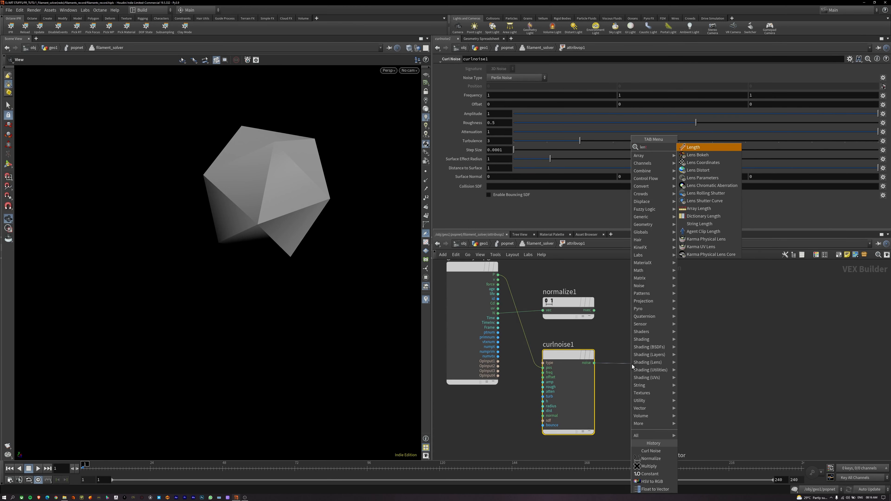
key(Return)
click(632, 364)
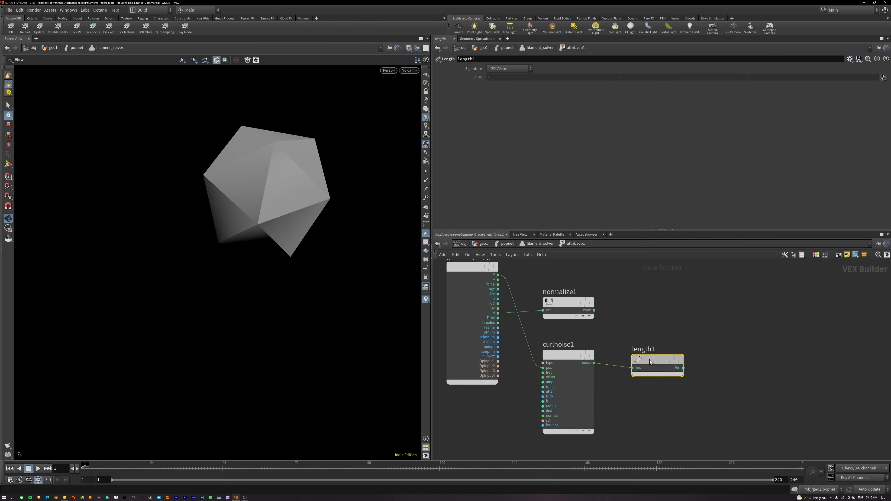
Align length1 beside curlnoise1 and add a Multiply node to the right of normalize1 and length1
drag(650, 359, 637, 355)
drag(703, 342, 568, 393)
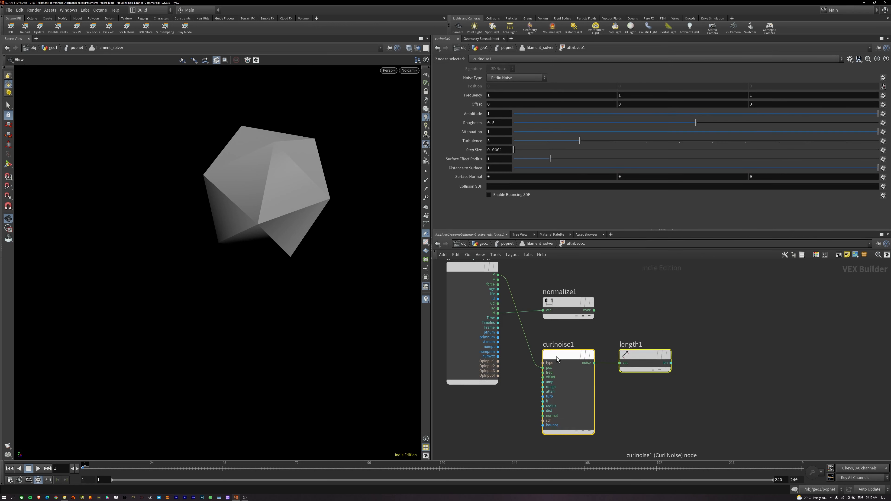
click(677, 386)
middle_drag(729, 383, 674, 412)
key(Tab)
text(mul)
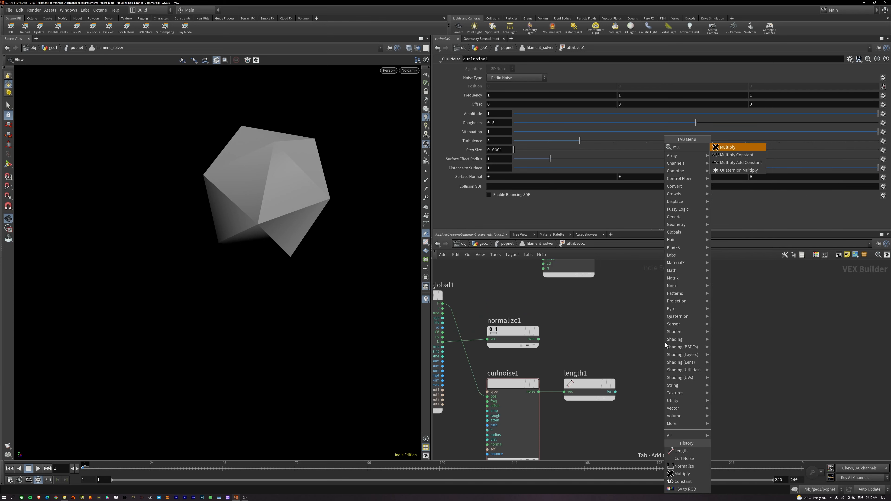
key(Return)
click(665, 342)
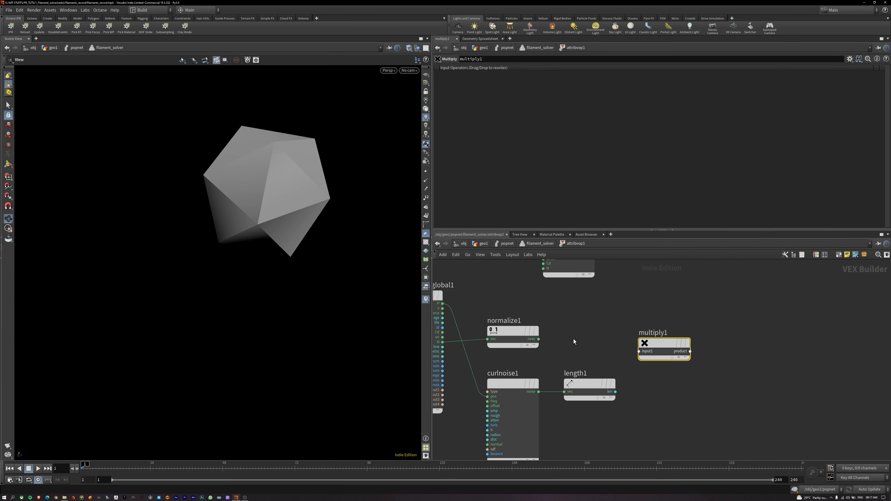
Move normalize1 above length1 and connect the outputs of both nodes to the inputs of multiply1
drag(503, 332, 596, 399)
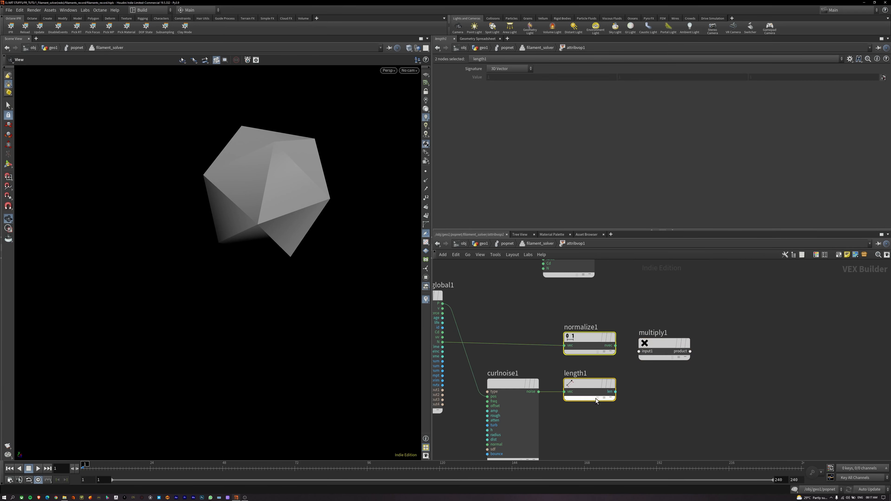
drag(615, 345, 642, 352)
click(691, 351)
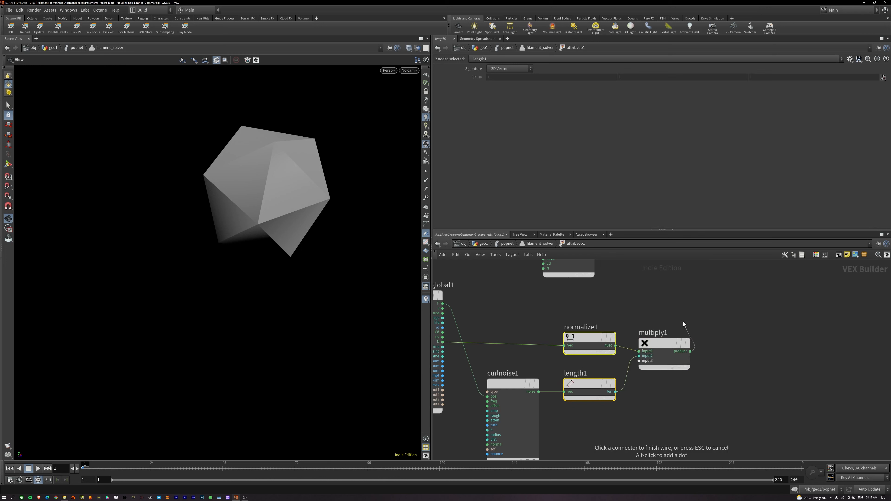
key(Escape)
drag(713, 323, 674, 381)
middle_drag(670, 396, 743, 395)
drag(683, 308, 597, 367)
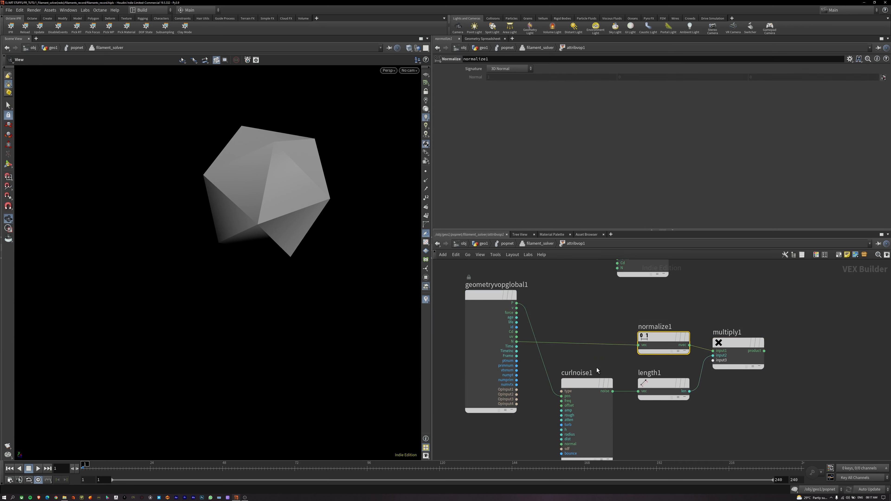
drag(695, 434, 574, 414)
middle_drag(740, 404, 669, 447)
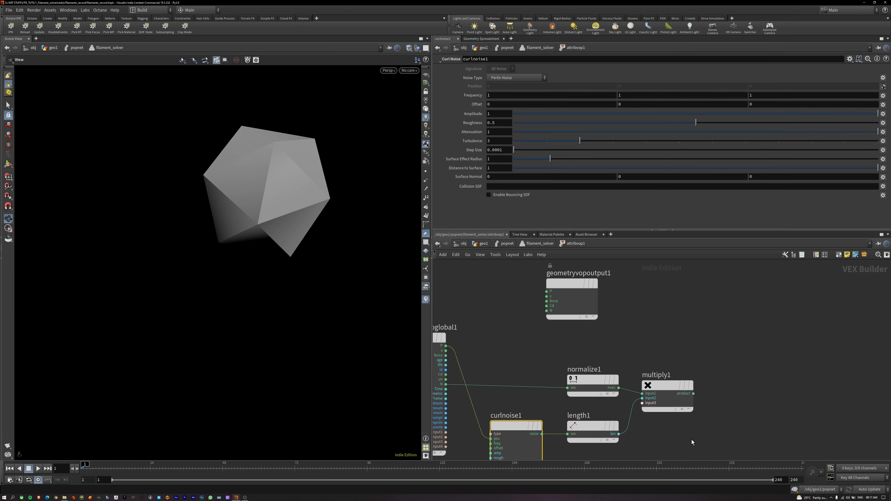
Add an Add node fed by multiply1's product and the global P output
key(Tab)
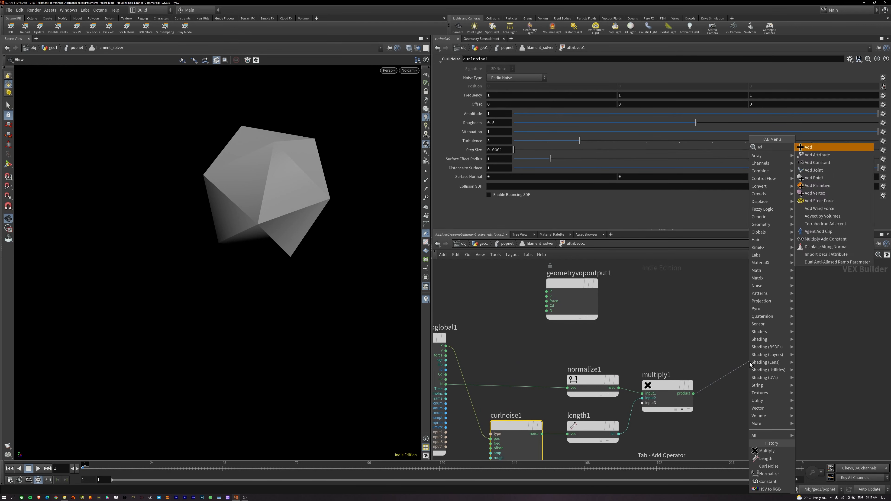
key(Escape)
click(750, 367)
click(738, 375)
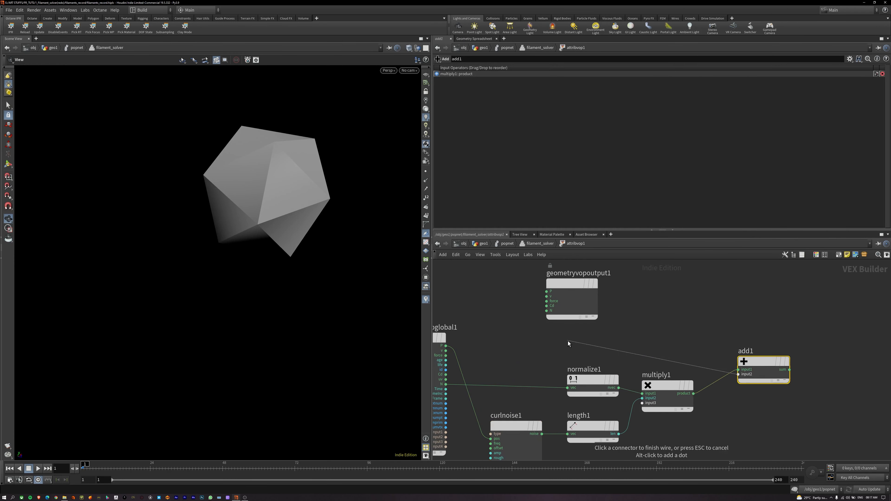
click(486, 347)
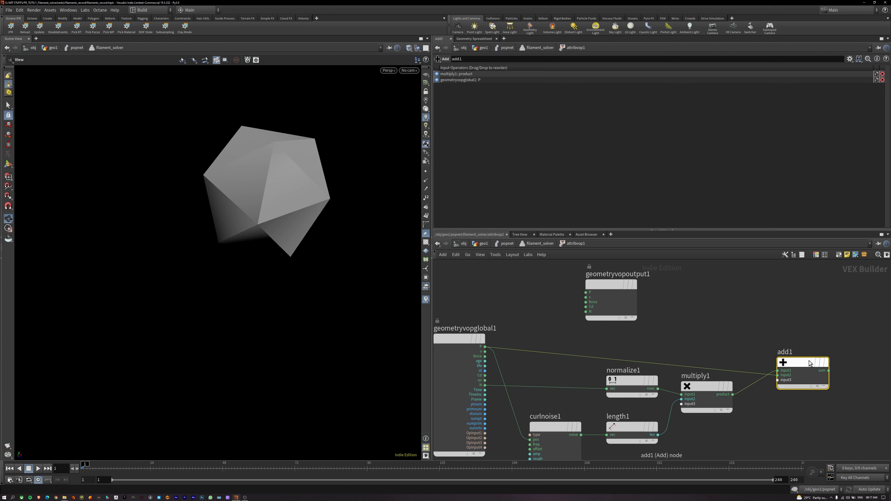
Connect add1's sum to the P input of geometryvopoutput1 and place the output node to the right of add1
click(829, 371)
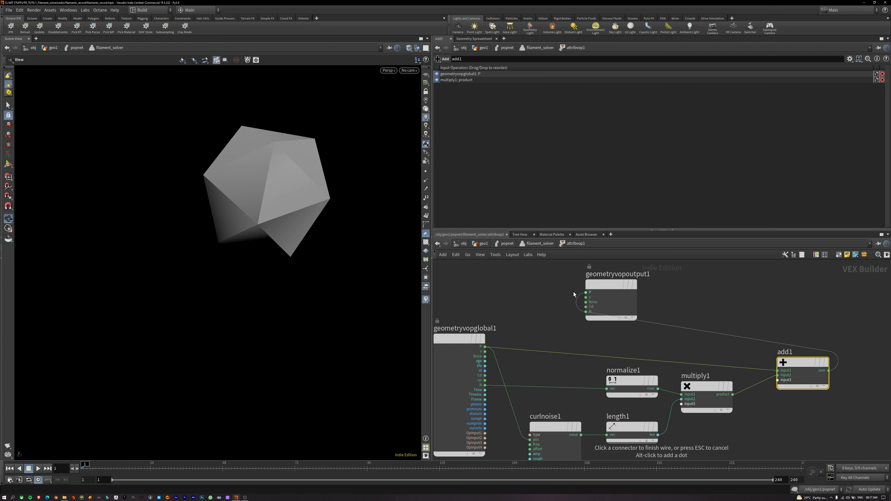
click(586, 292)
drag(601, 295, 869, 360)
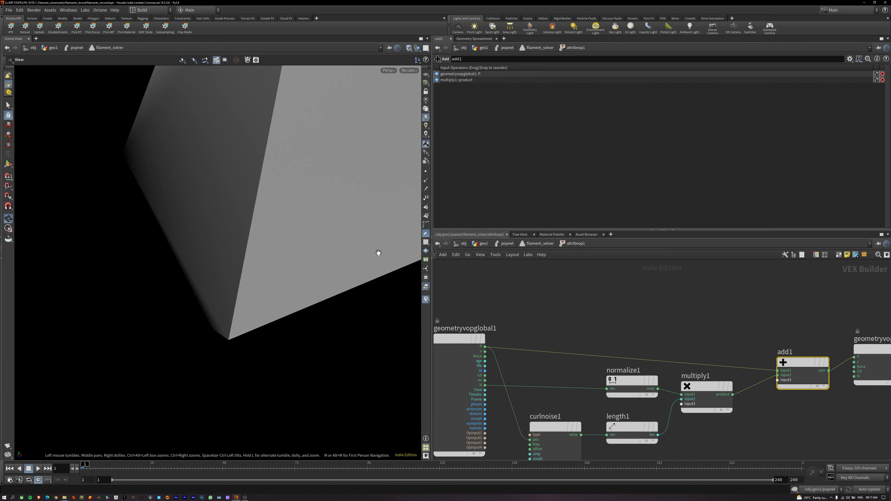
Play the animation briefly to check the deformed sphere and return to the first frame
right_drag(378, 252, 308, 281)
right_drag(330, 199, 331, 263)
middle_drag(332, 264, 276, 329)
key(Up)
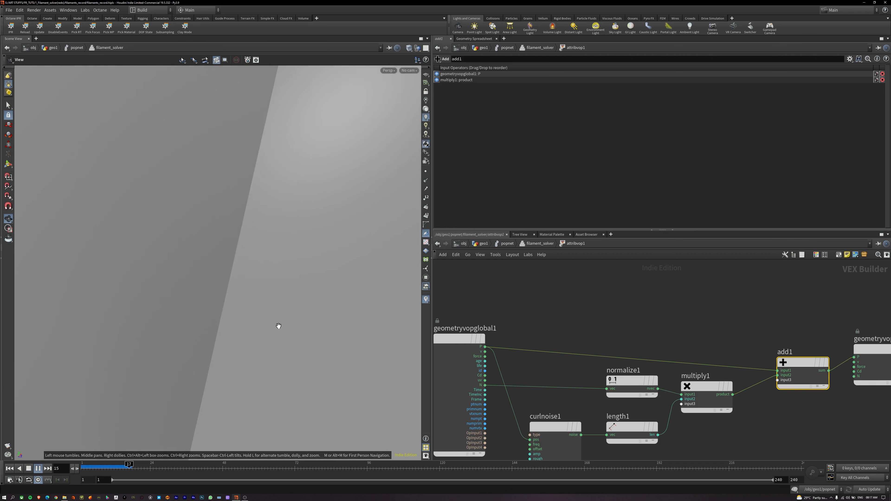
key(ctrl+Up)
Lower curlnoise1's Amplitude to 0.1 and finally to 0.01, checking the motion in playback
middle_drag(623, 456, 601, 358)
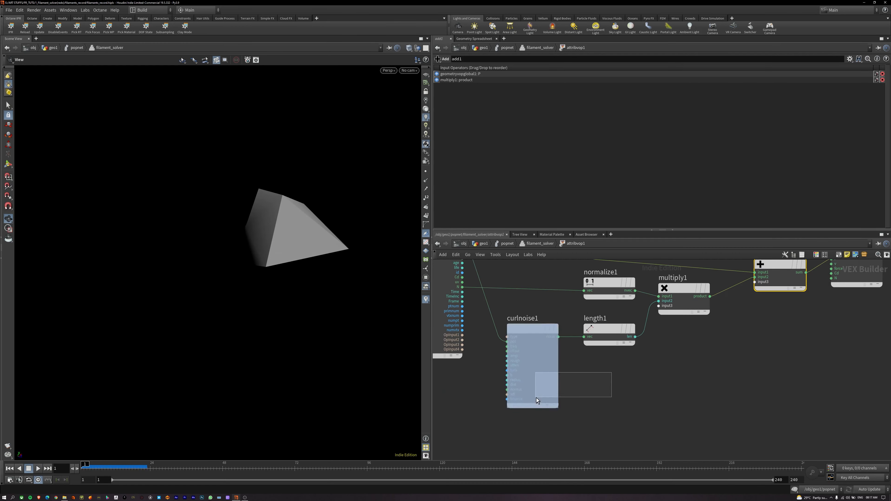
click(536, 398)
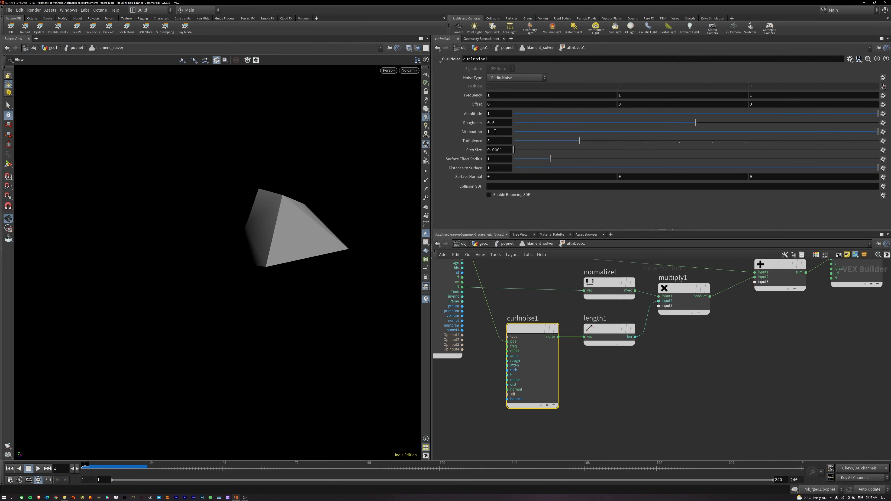
click(501, 115)
text(0.1)
key(Return)
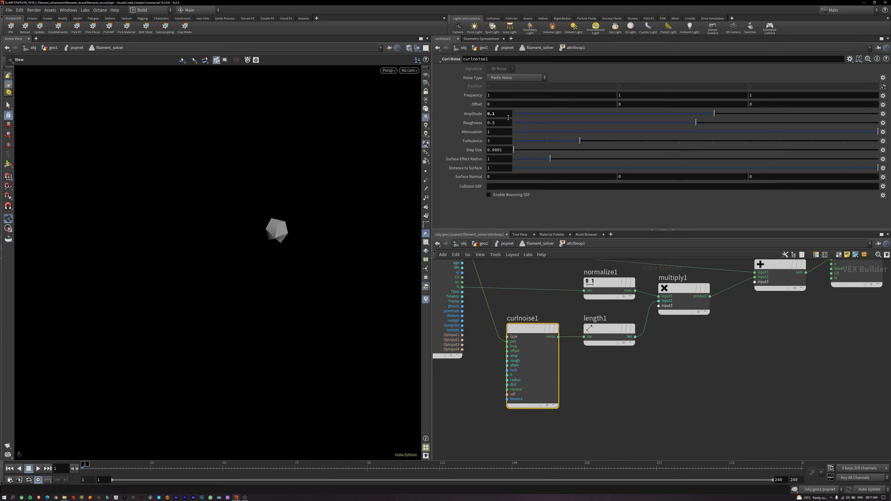
key(Return)
key(Up)
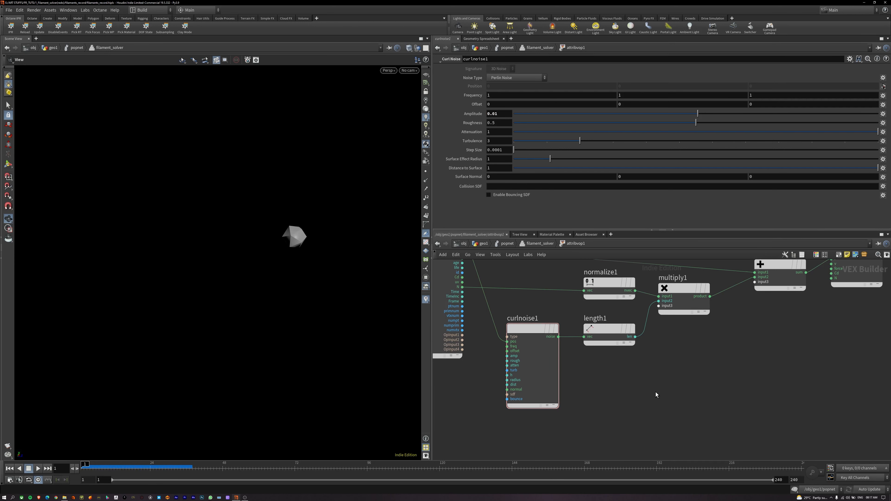
Go up to the popnet network, play the particle simulation twice and return to the first frame
key(u)
key(u)
key(Up)
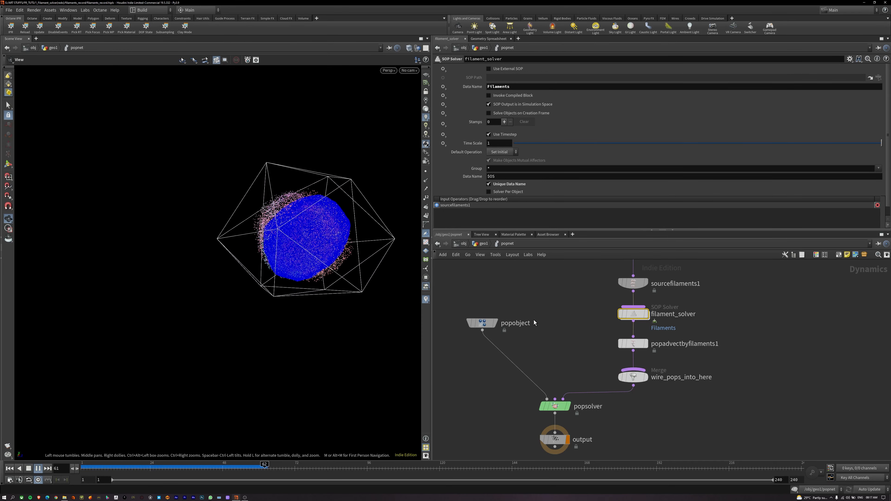
key(ctrl+Up)
key(Up)
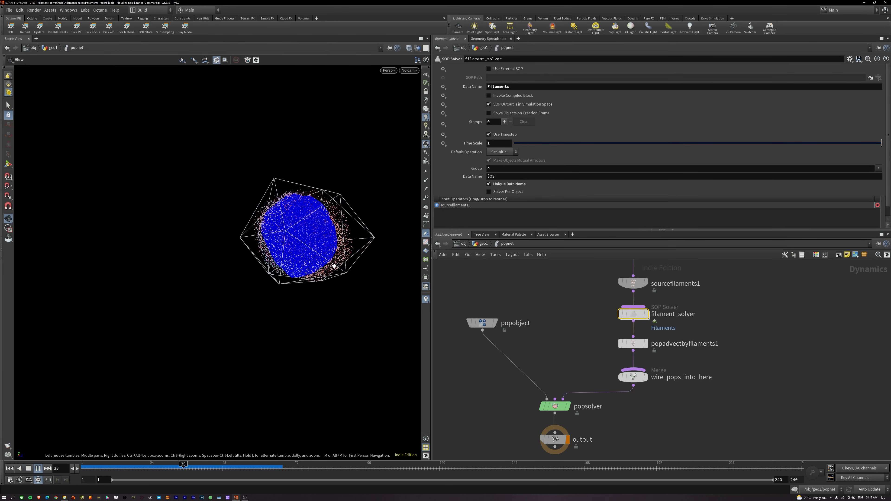
drag(298, 227, 259, 136)
key(ctrl+Up)
middle_drag(514, 374, 537, 365)
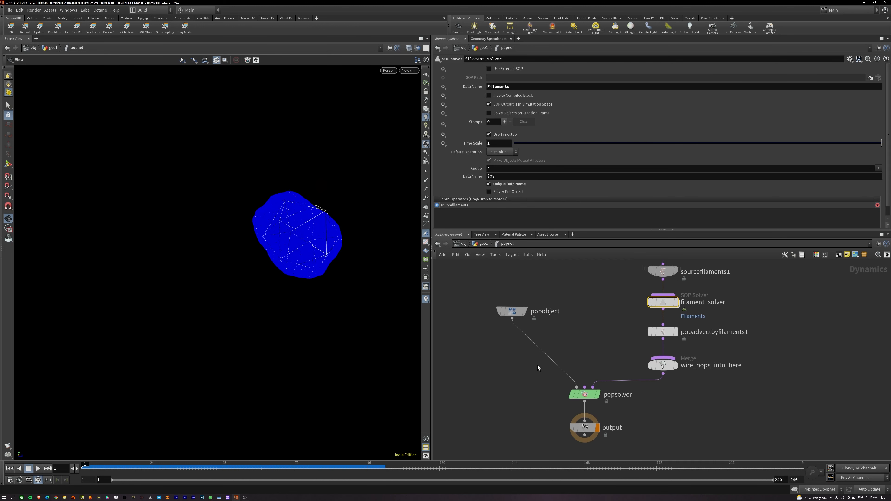
key(u)
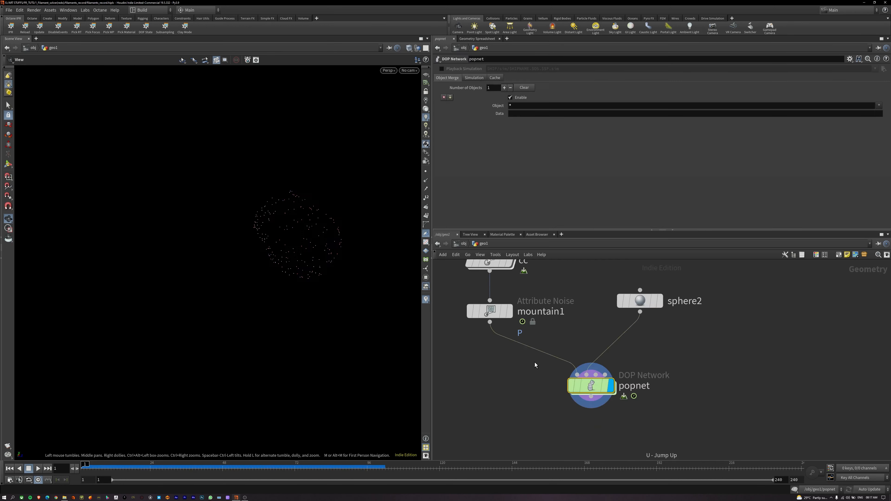
double_click(593, 382)
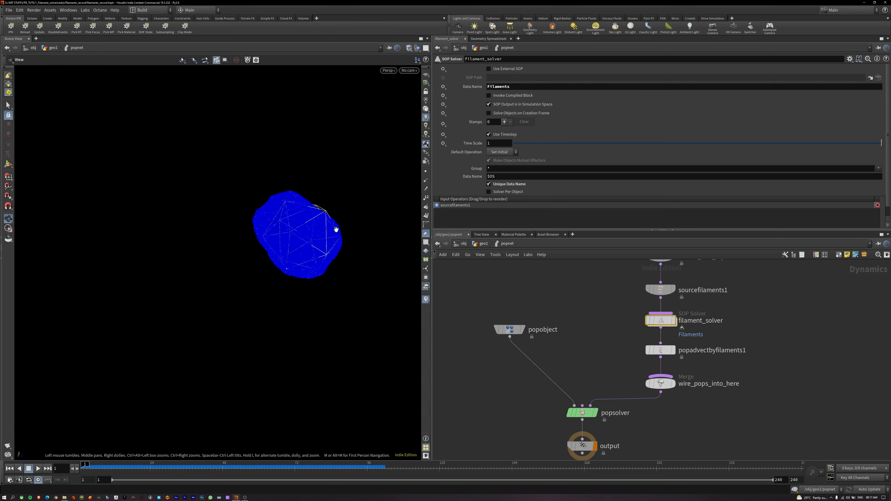
Insert a Facet node with Unique Points enabled between sphere2 and popnet in geo1
key(u)
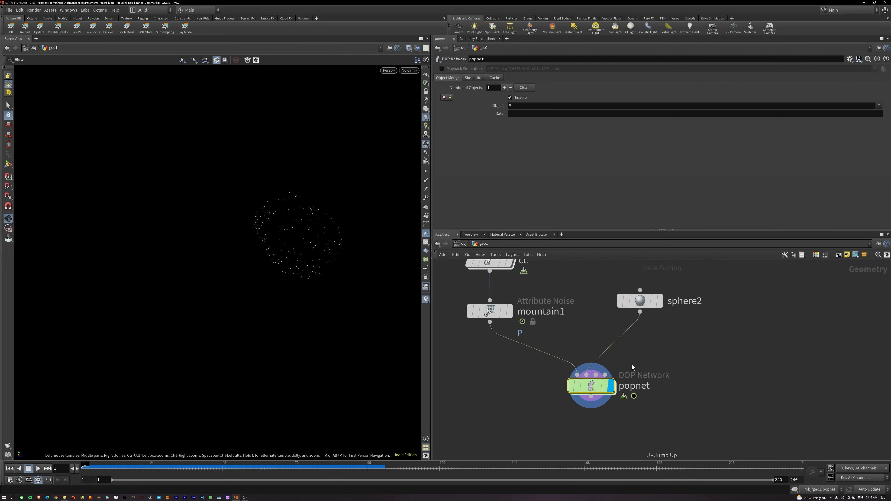
key(Tab)
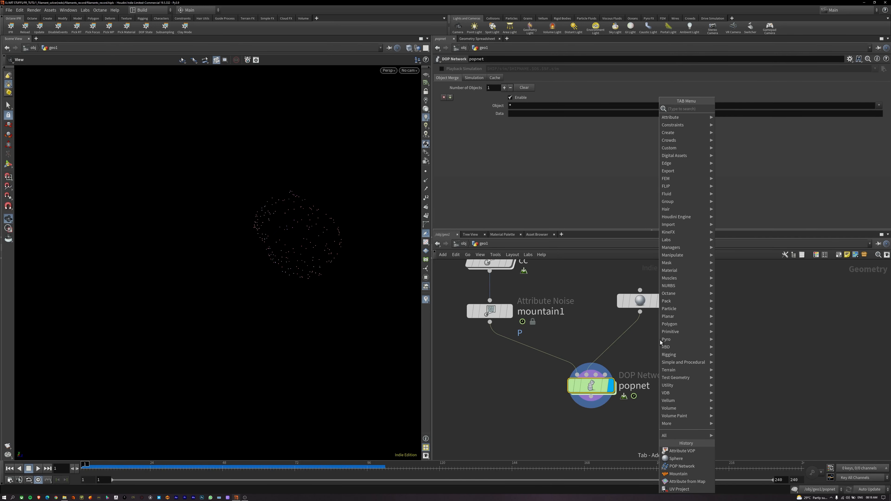
text(facet)
key(Return)
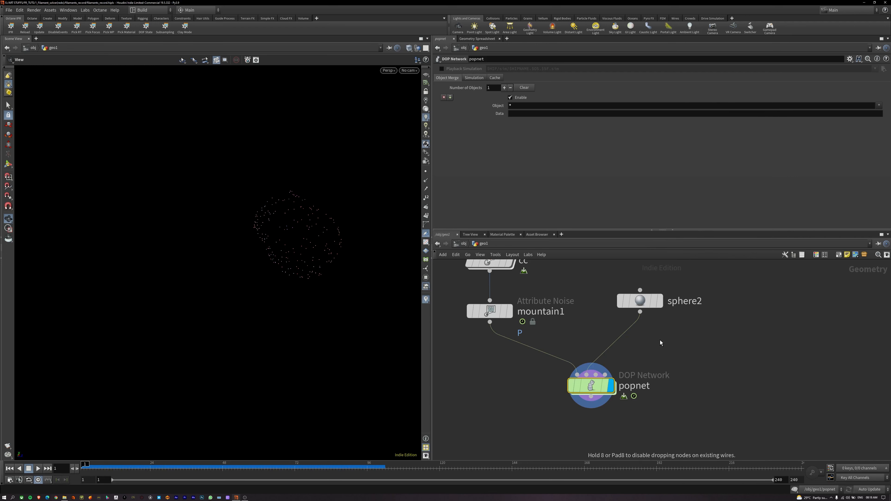
click(660, 340)
drag(660, 343, 638, 347)
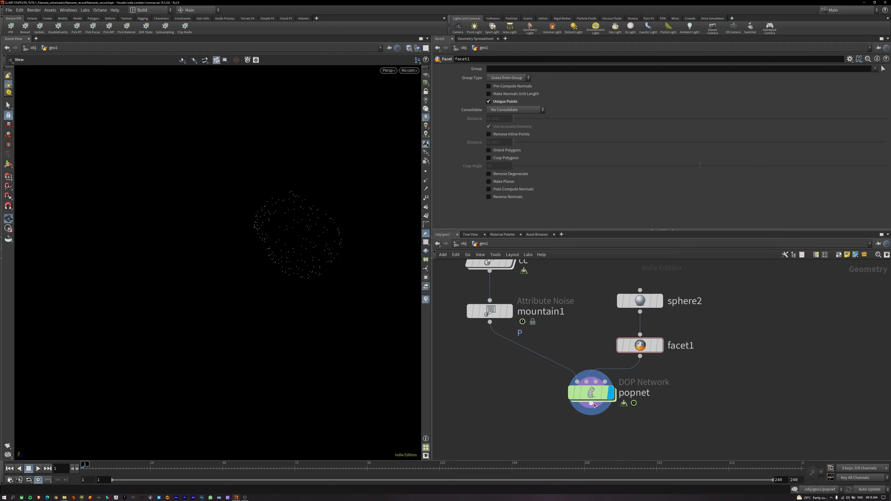
Open popnet, play the simulation with the faceted sphere and return to the first frame
double_click(590, 393)
key(Up)
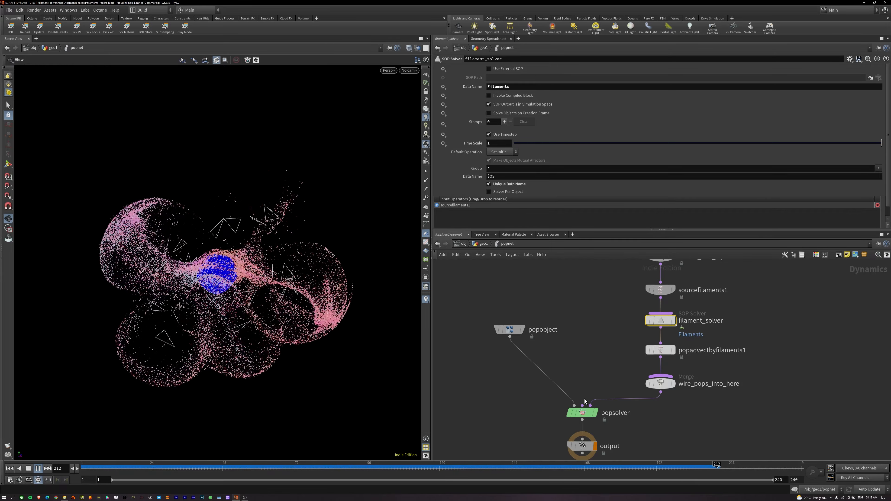
key(ctrl+Up)
Open attribvop1 inside filament_solver and disconnect multiply1 from add1
key(Return)
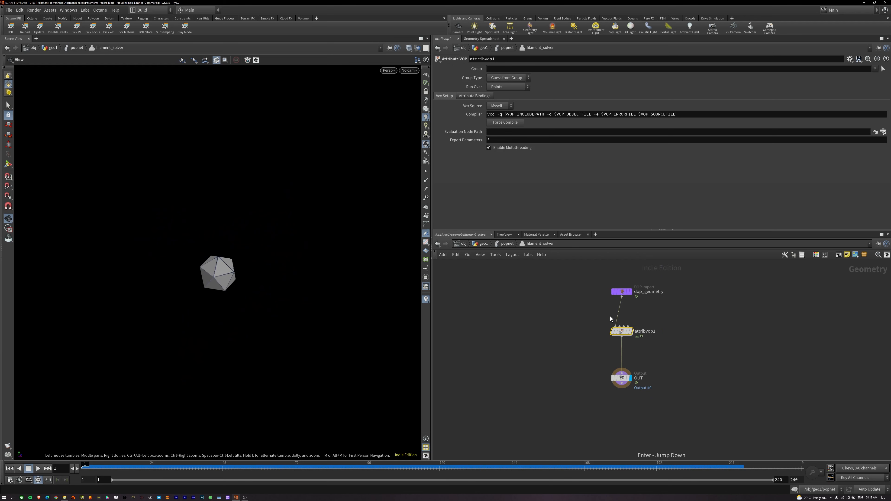
key(Return)
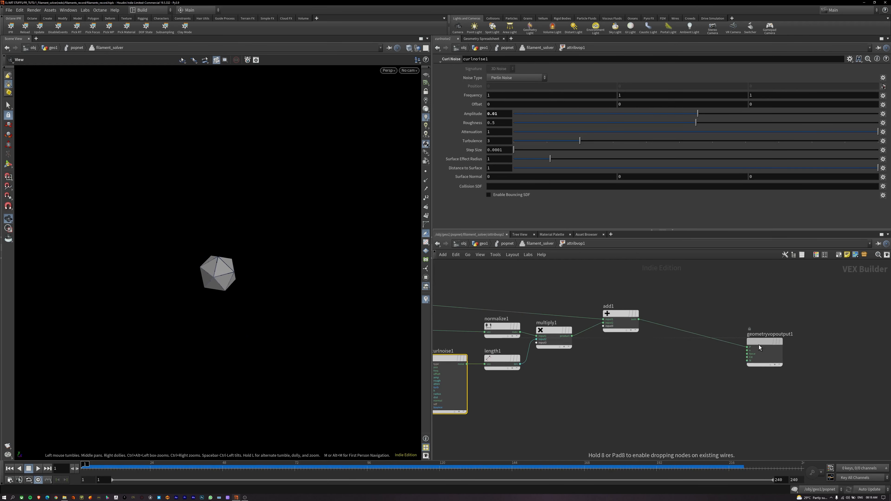
middle_drag(577, 389, 631, 361)
drag(657, 295, 630, 366)
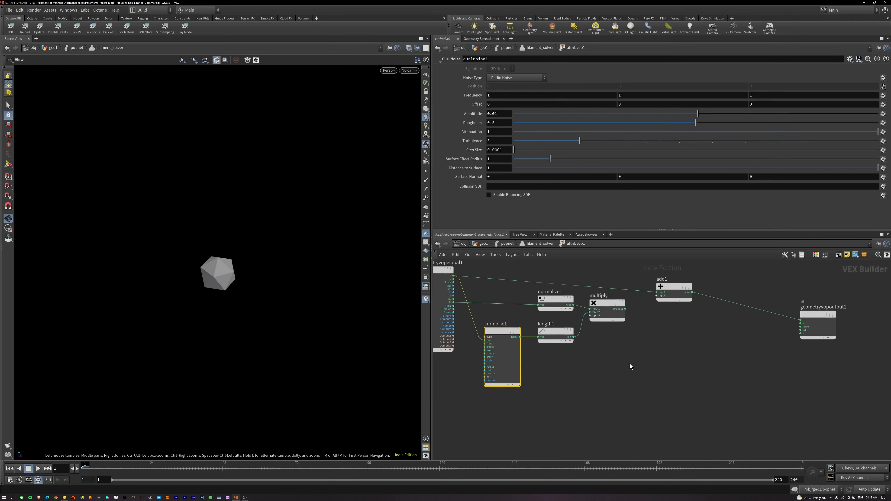
Duplicate multiply1 below the original and feed the copy's second input from a new Constant node set to 0.1 instead of length1
alt+drag(609, 309, 622, 363)
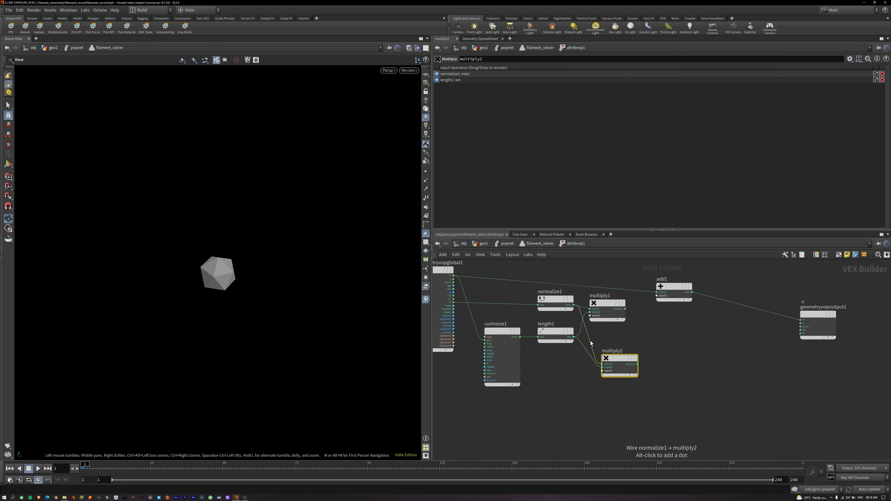
key(Tab)
text(const)
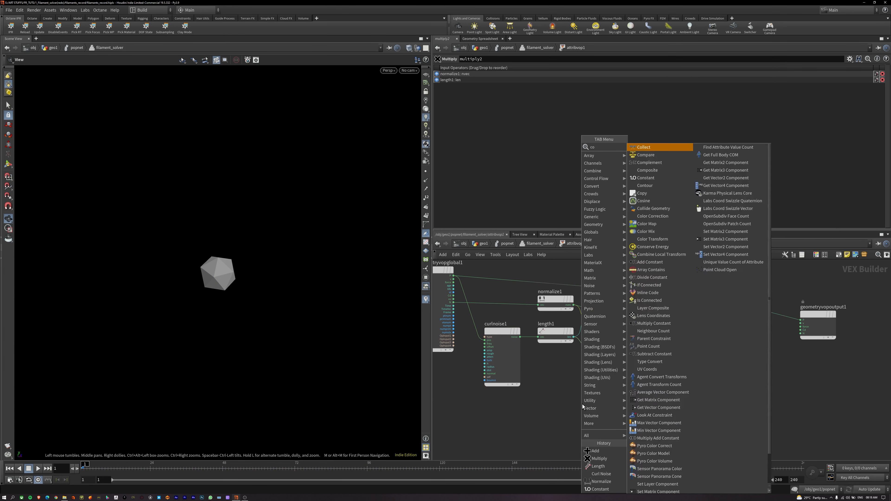
key(Return)
click(582, 404)
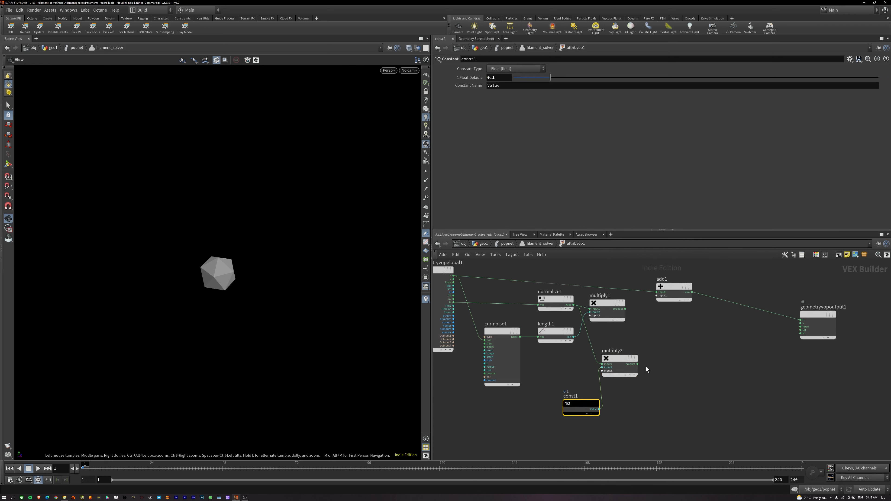
Connect multiply2's product to add1 and play the animation briefly
click(638, 364)
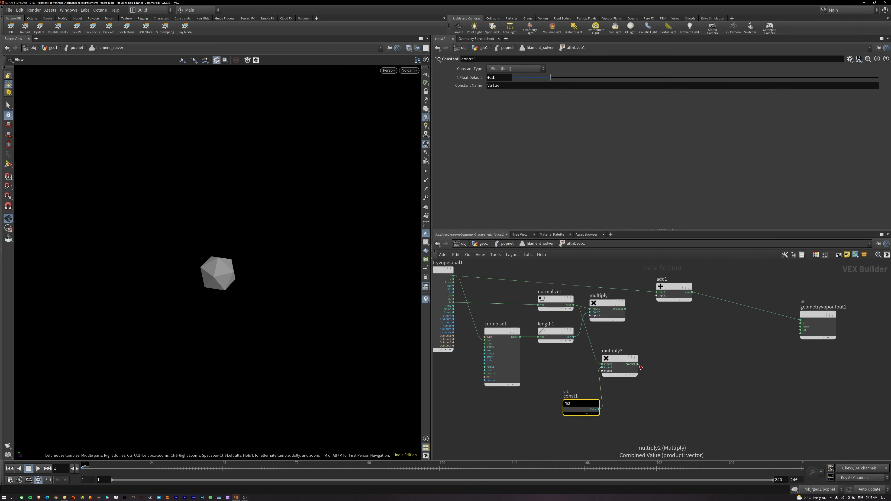
click(661, 296)
key(Up)
key(Up)
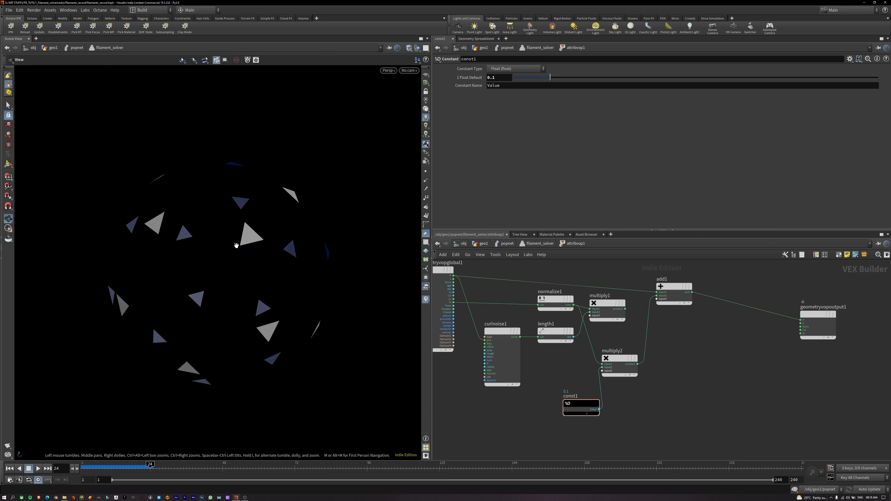
Return to popnet, play the simulation briefly and go back to the first frame
key(Down)
key(u)
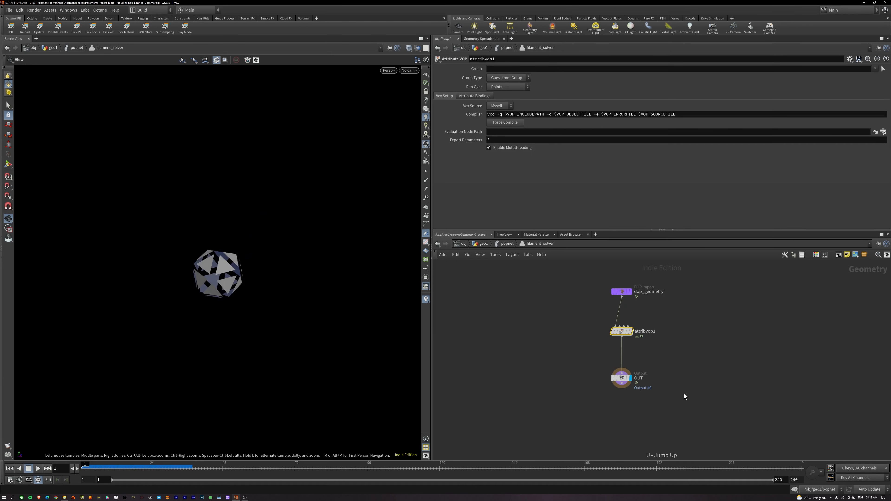
key(u)
key(Up)
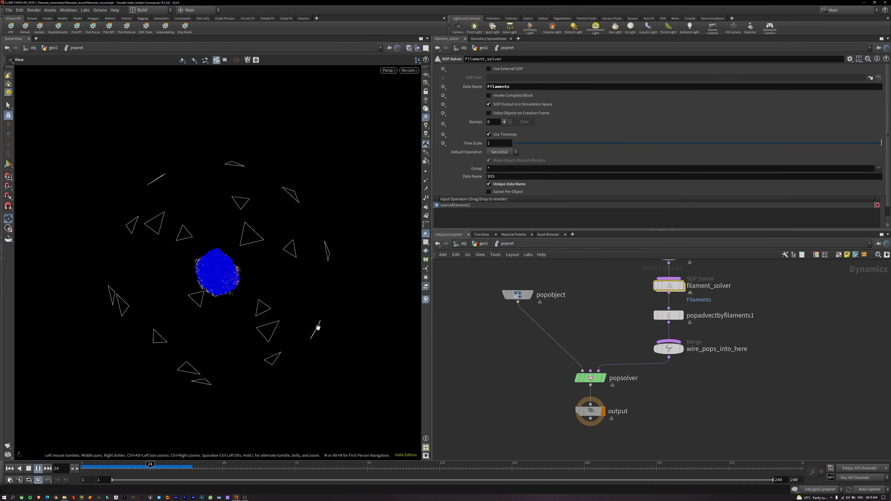
key(Down)
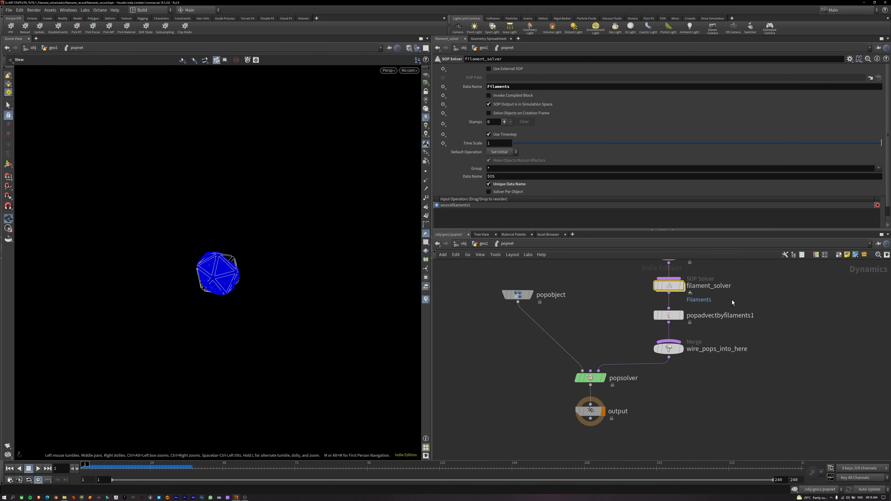
Open attribvop1 inside filament_solver and set the const1 value to 0.01
key(Return)
click(623, 330)
key(Return)
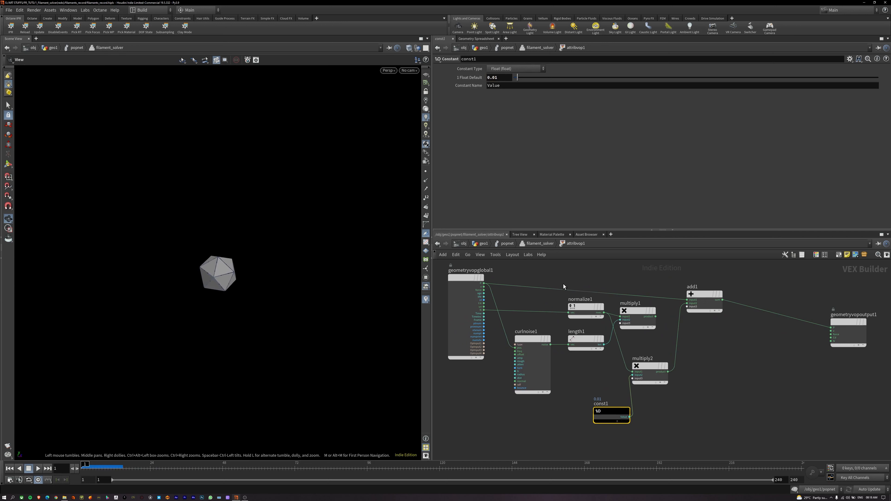
Go back up to popnet, play the simulation while viewing it from another angle, and return to the first frame
key(u)
key(u)
key(Up)
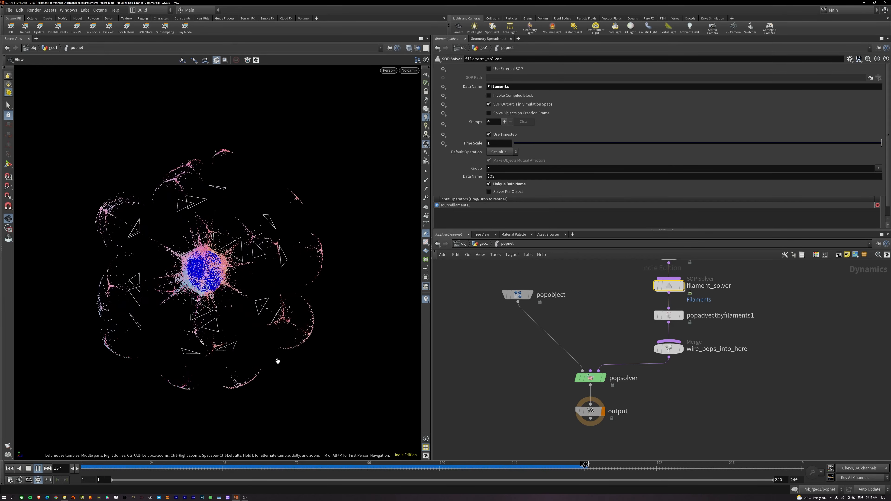
drag(336, 346, 260, 336)
key(ctrl+Up)
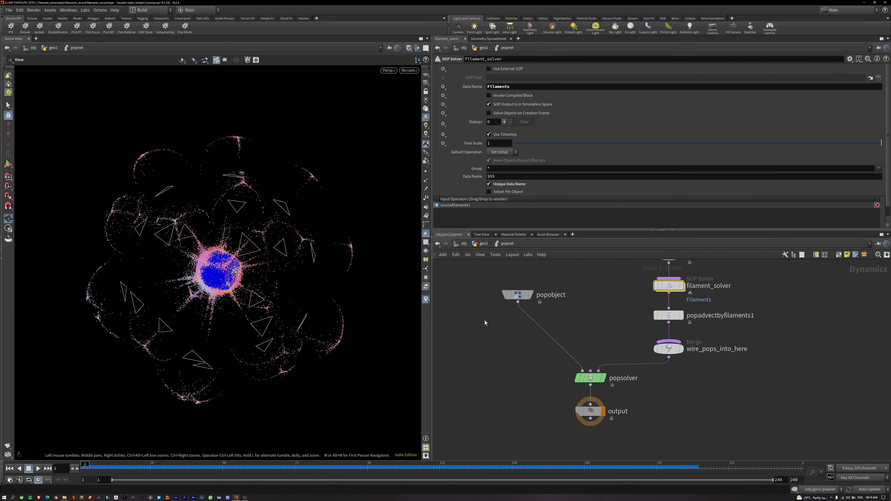
Show the birth settings of source_first_input and scrub the simulation forward to frame 157 and back to frame 74
middle_drag(484, 320, 479, 412)
click(663, 314)
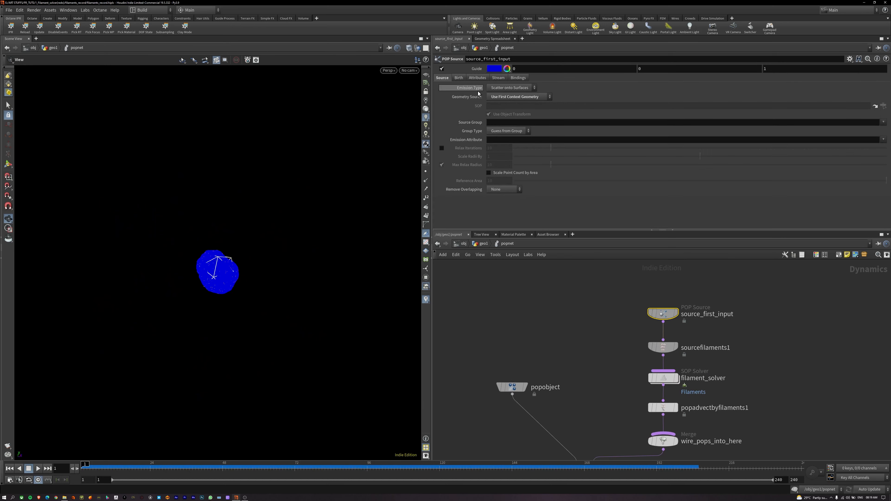
click(458, 78)
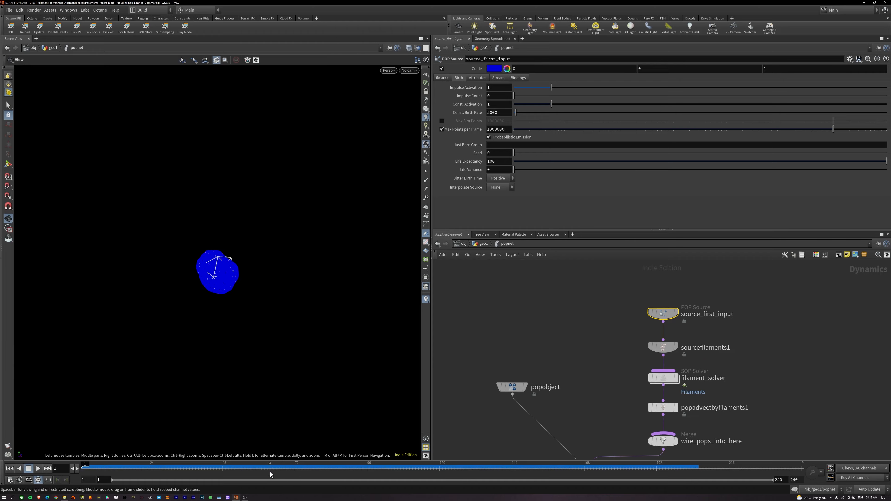
drag(270, 474, 551, 453)
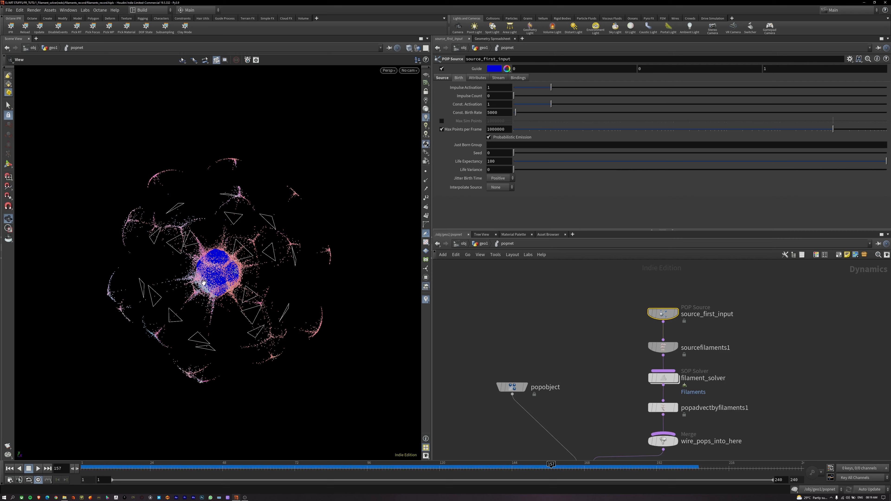
drag(558, 472, 301, 472)
middle_drag(592, 321, 521, 323)
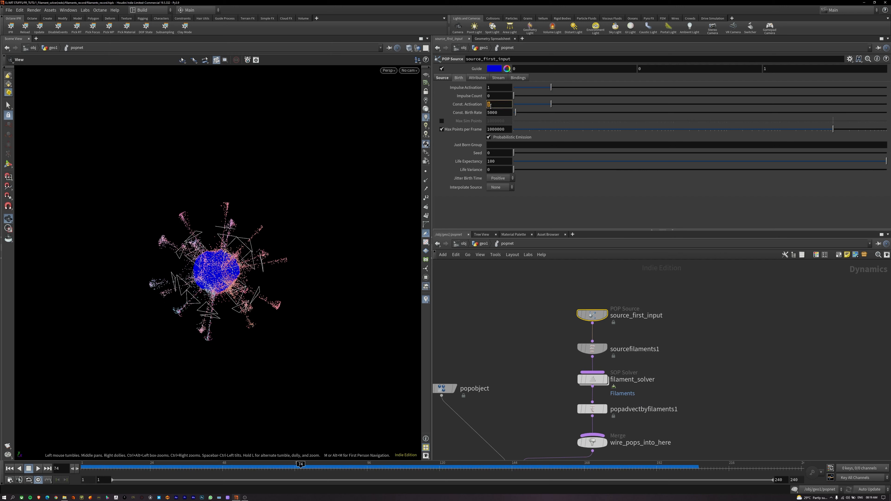
Set Const. Activation of source_first_input to the expression $FF <= 70 and toggle its display to the evaluated value
text($)
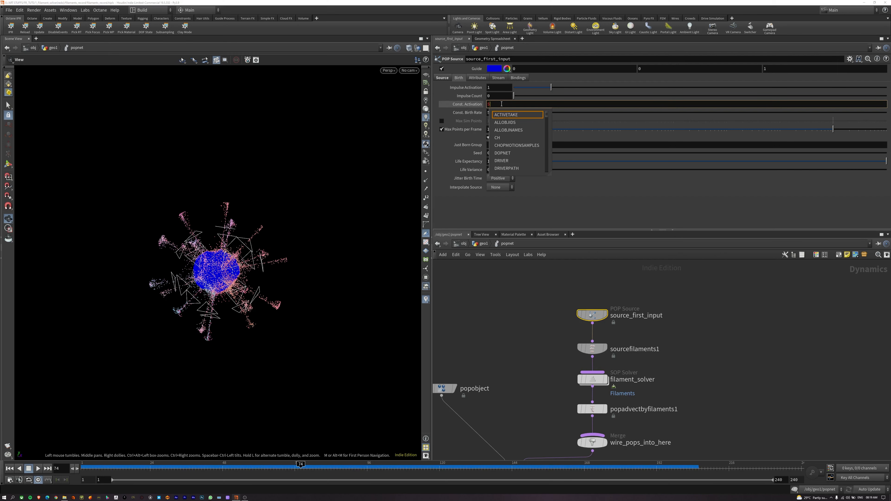
text(FF <= 70)
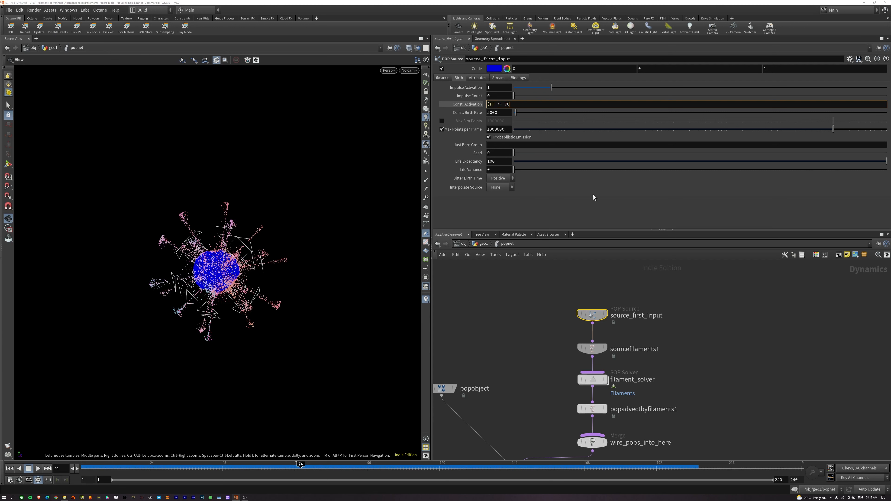
key(Return)
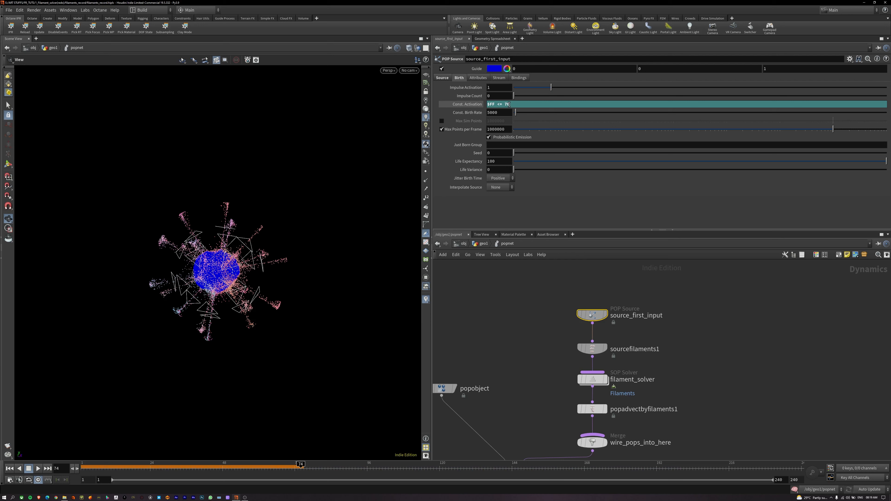
click(471, 106)
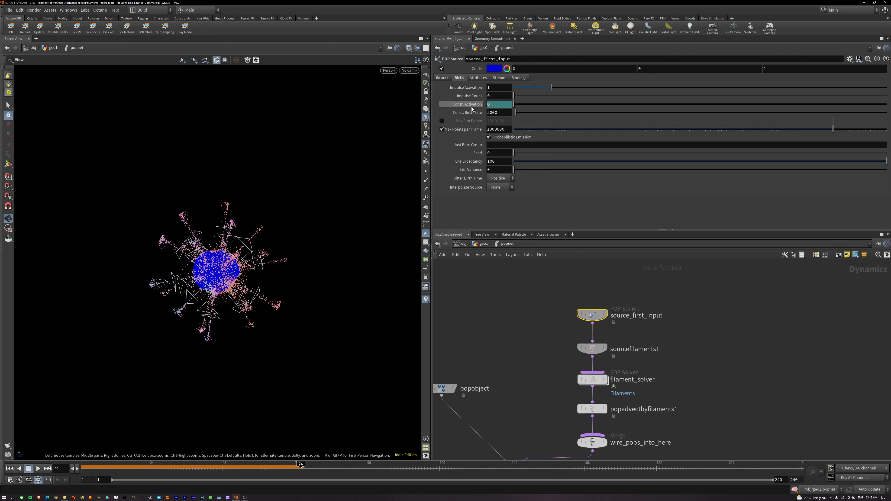
click(539, 318)
Play the particle simulation from the first frame and rewind it
key(ctrl+Up)
key(Up)
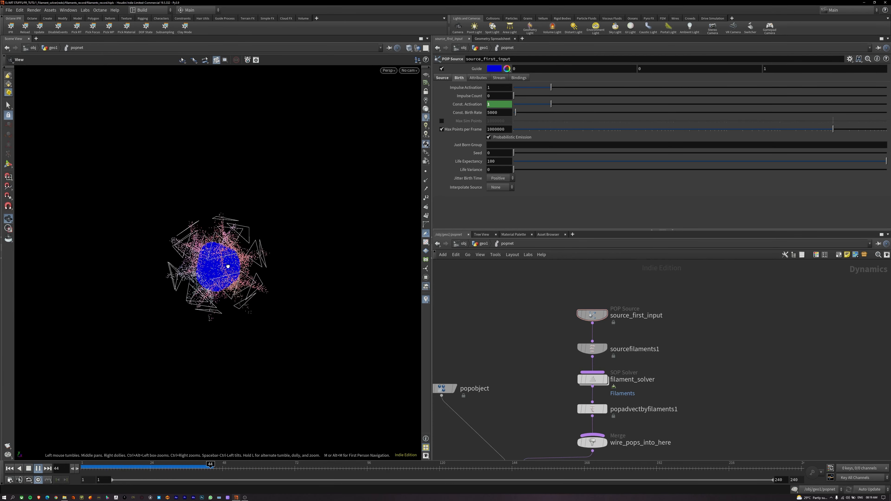
key(ctrl+Up)
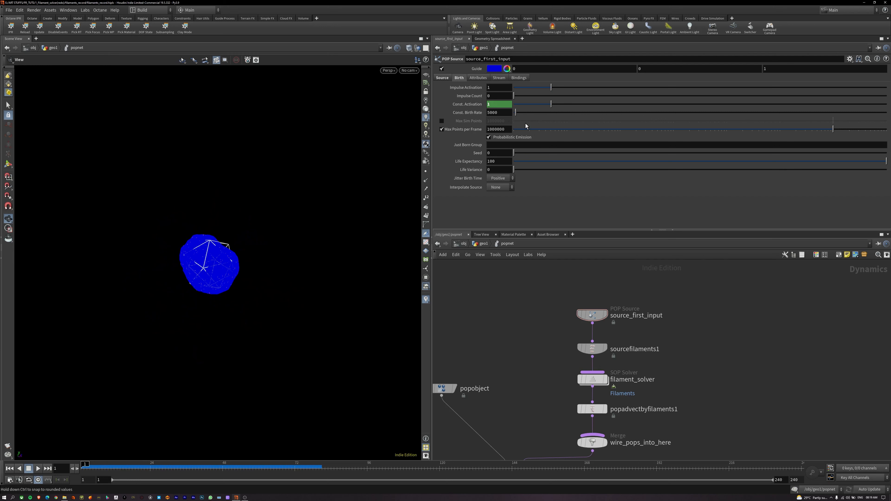
Set Const. Birth Rate of source_first_input to 1000, play the simulation briefly and rewind it
key(Return)
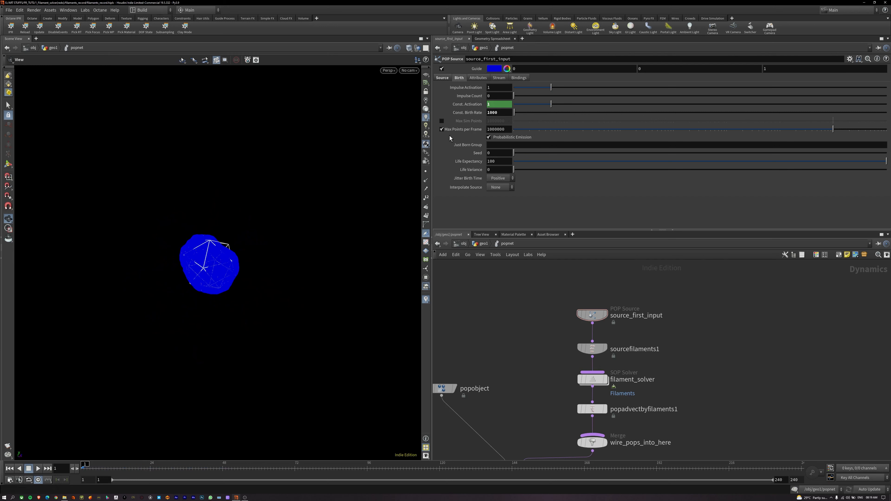
middle_drag(525, 342, 547, 292)
scroll(526, 341, down, 3)
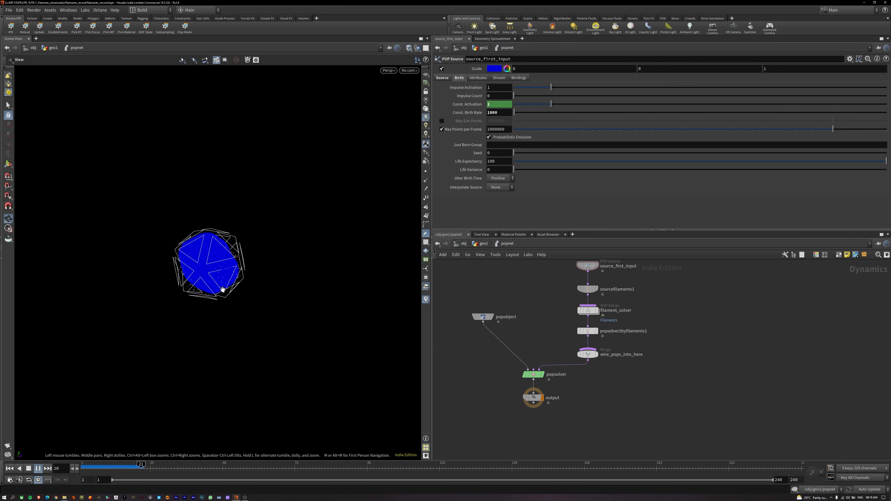
key(ctrl+Up)
Inside filament_solver's attribvop1, connect multiply1 to add1 in place of multiply2, play the animation briefly and rewind it
double_click(588, 310)
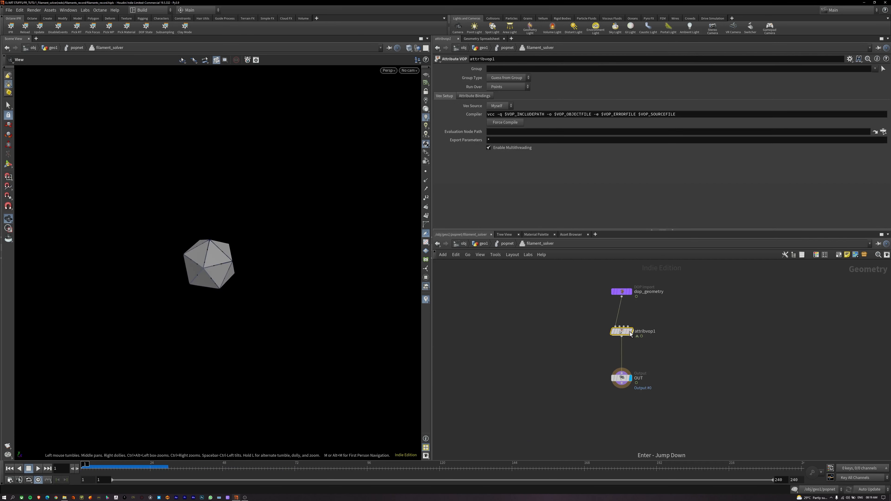
key(u)
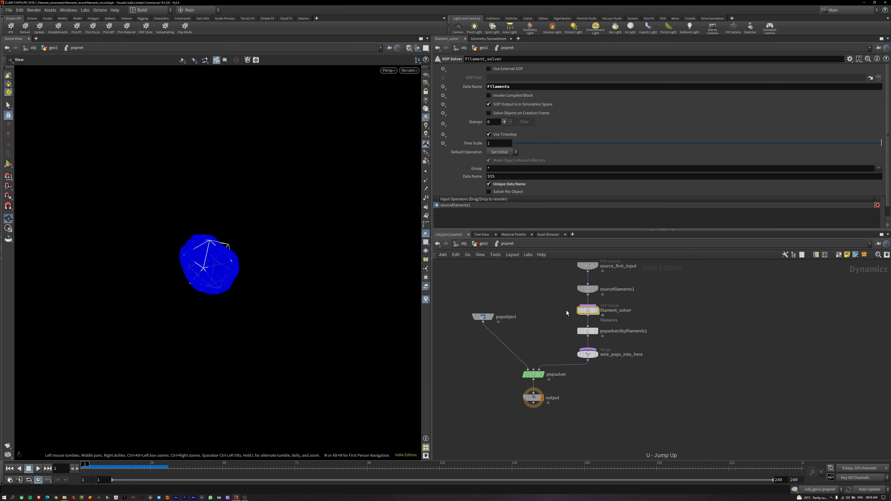
key(c)
click(860, 431)
double_click(589, 311)
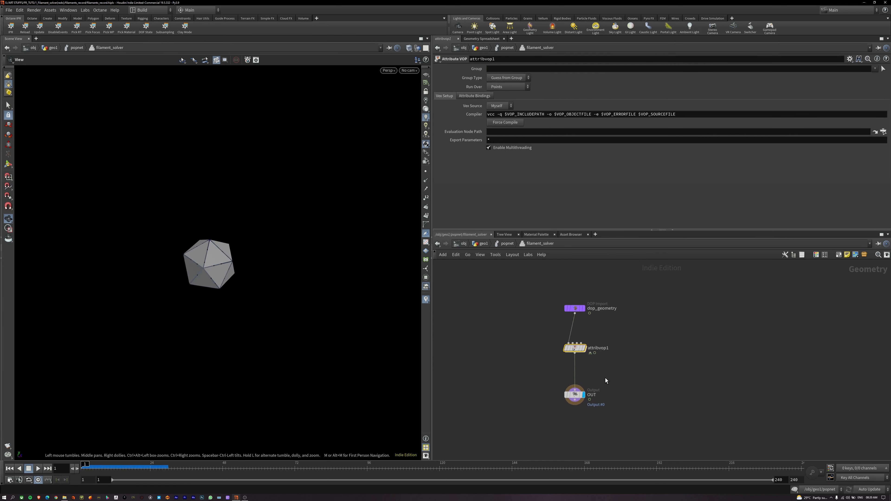
key(i)
click(614, 378)
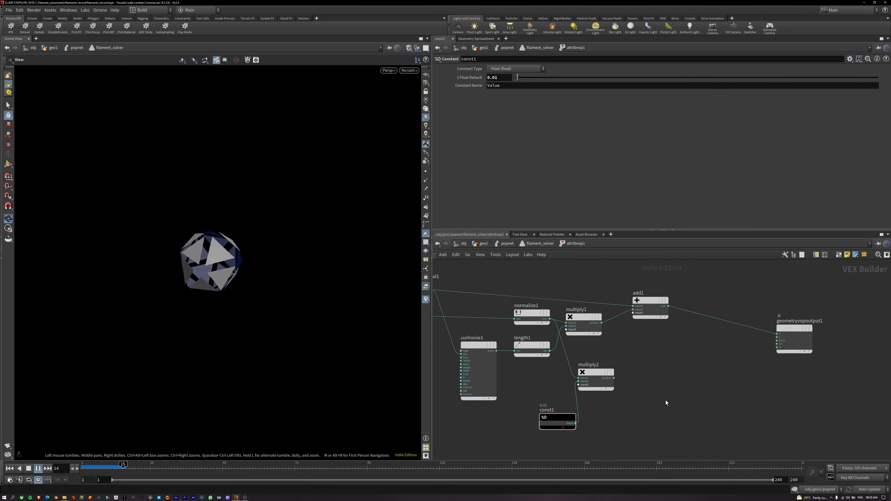
key(ctrl+Up)
Try feeding multiply2's product into add1 alongside multiply1, play the animation and rewind it
drag(626, 365, 642, 316)
key(Up)
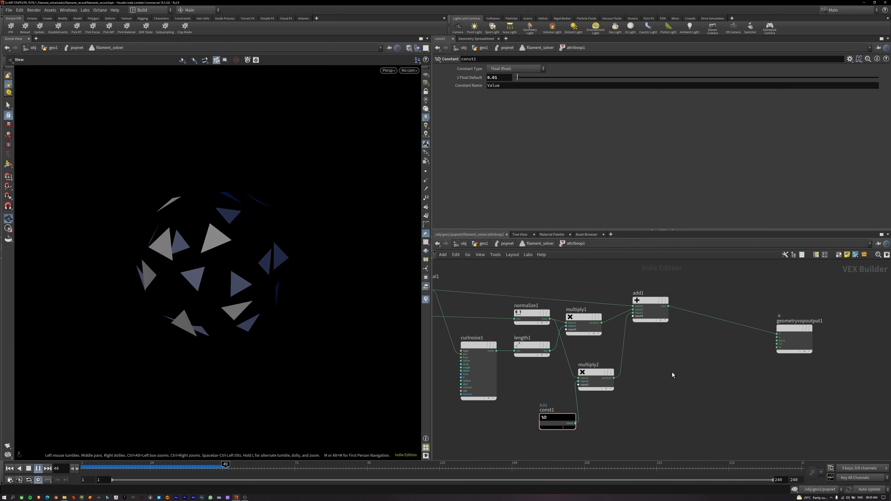
key(ctrl+Up)
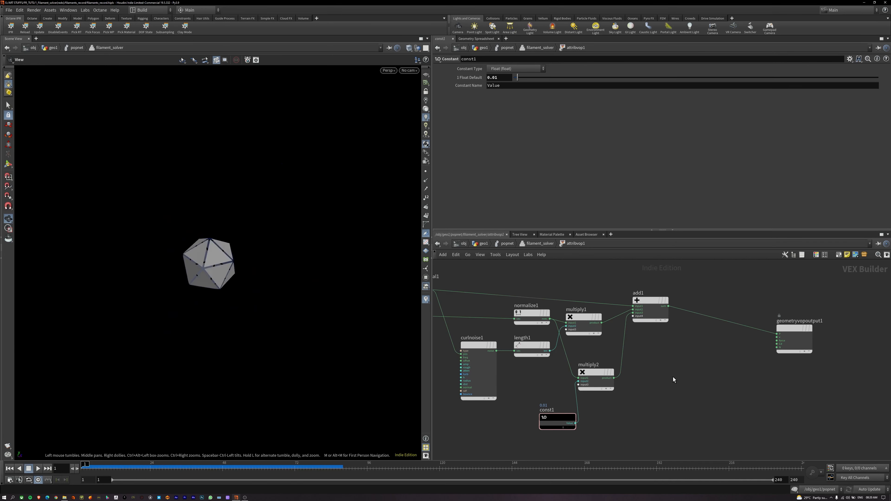
Move attribvop1 closer to dop_geometry in filament_solver, return to popnet, play the simulation and rewind it
key(u)
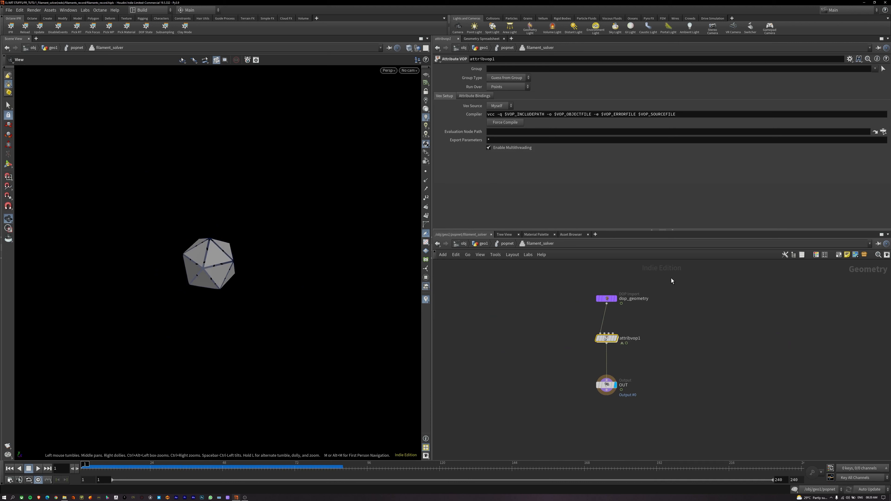
middle_drag(570, 329, 535, 337)
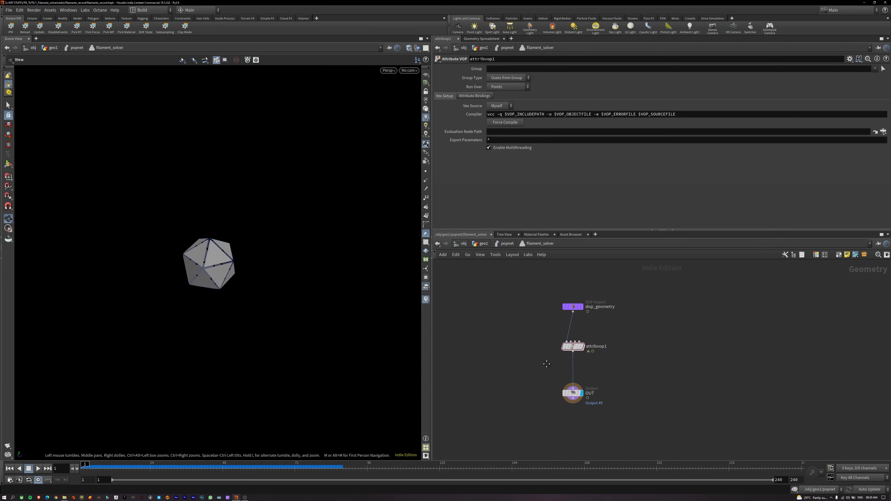
mouse_move(578, 346)
drag(577, 346, 577, 336)
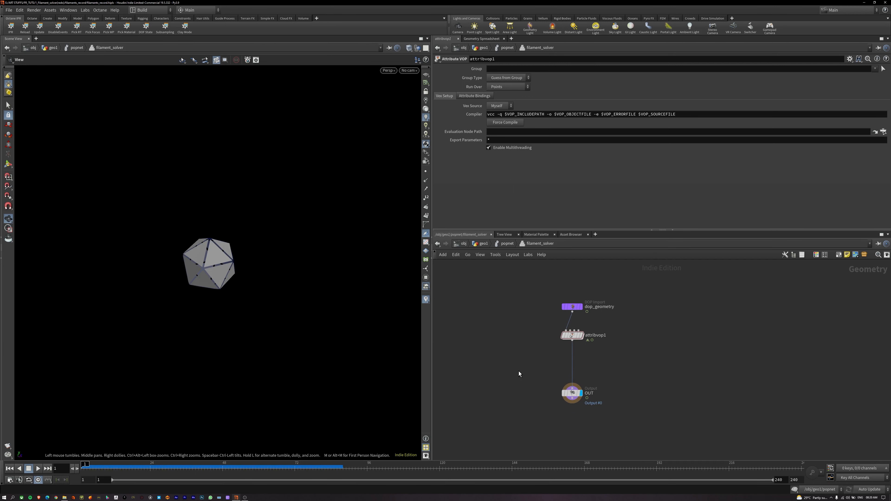
key(u)
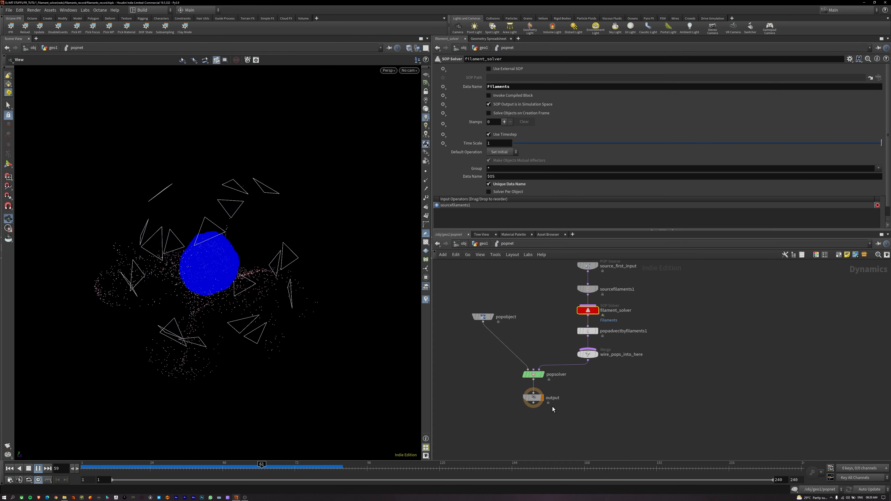
key(ctrl+Up)
Reopen attribvop1 inside filament_solver and disconnect multiply2 from add1, leaving only multiply1 offsetting the positions
double_click(587, 289)
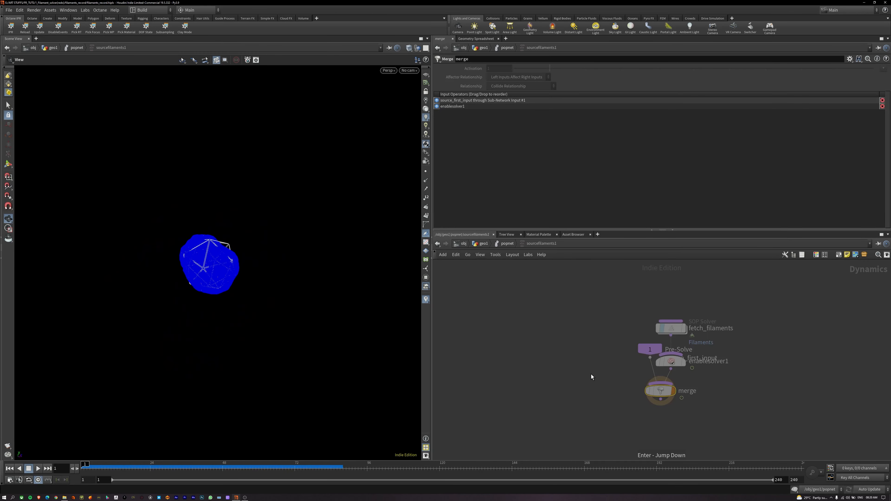
key(u)
double_click(583, 310)
key(Return)
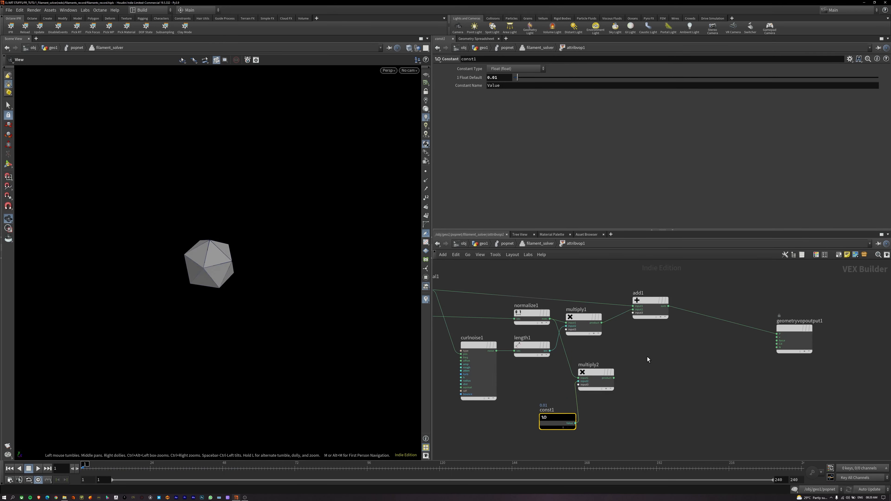
Insert a Transform node between attribvop1 and OUT in filament_solver and set its Y rotation to 1
key(u)
key(Tab)
text(transform)
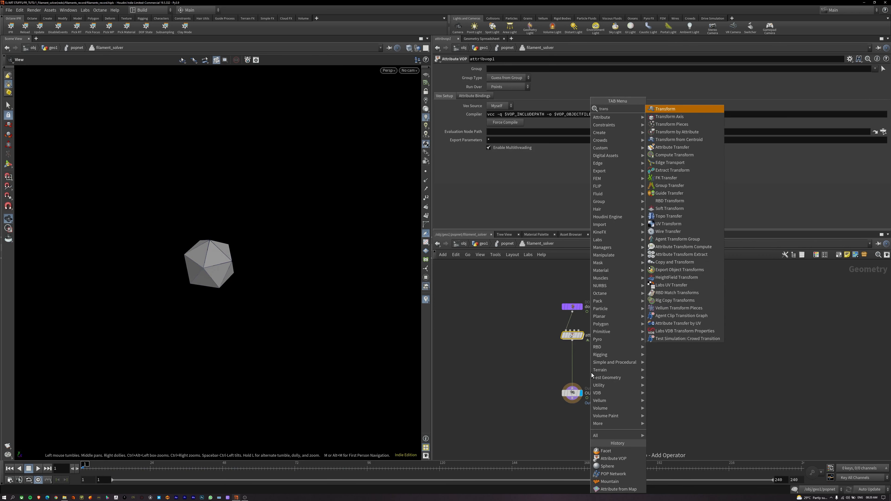
key(Return)
click(572, 368)
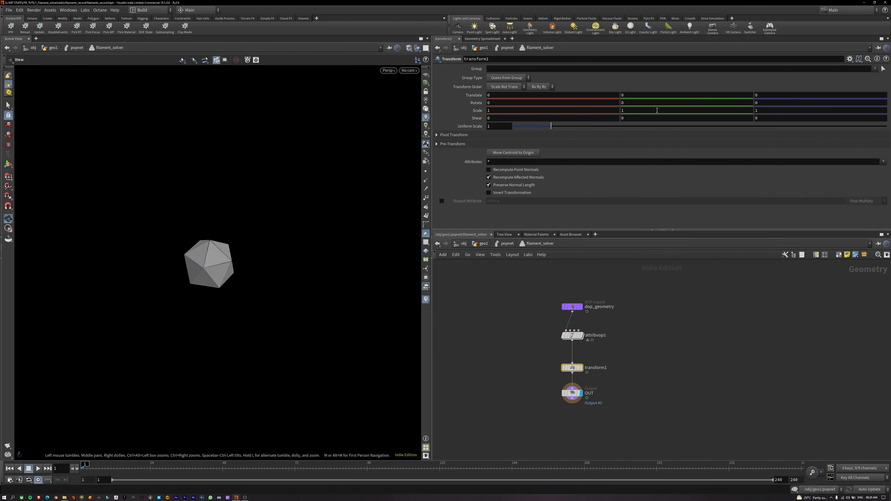
text(1)
key(Return)
Play the rotating filament geometry, rewind it, return to popnet and play the particle simulation
key(Up)
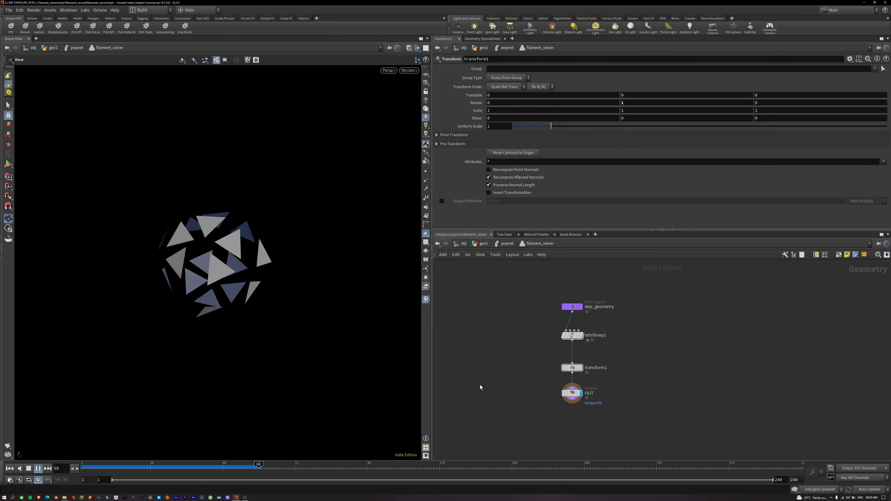
key(ctrl+Up)
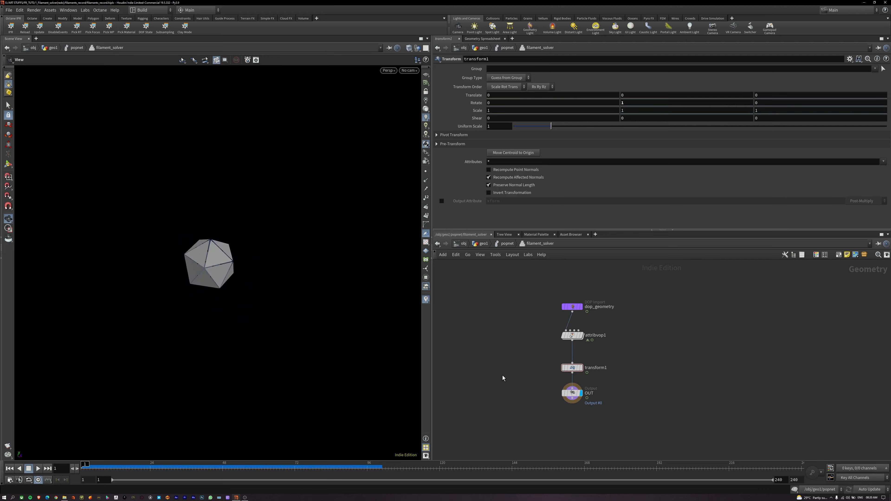
key(u)
key(Up)
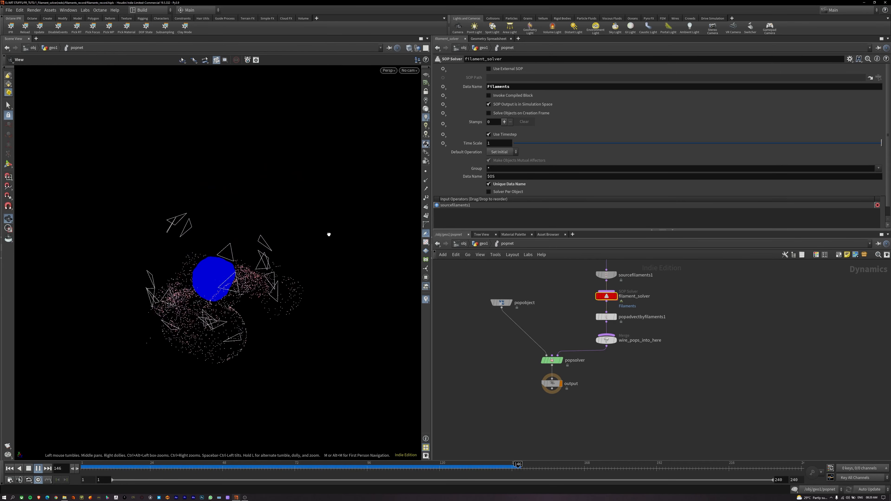
Rewind the simulation and set source_first_input's constant birth rate to 10000
drag(231, 364, 273, 276)
key(ctrl+Up)
middle_click(607, 262)
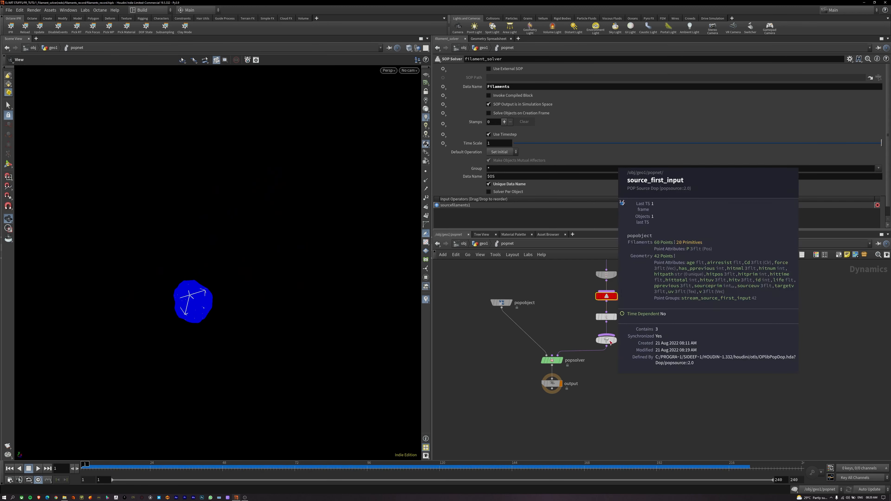
middle_drag(549, 276, 574, 384)
key(Up)
key(ctrl+Up)
drag(577, 370, 688, 342)
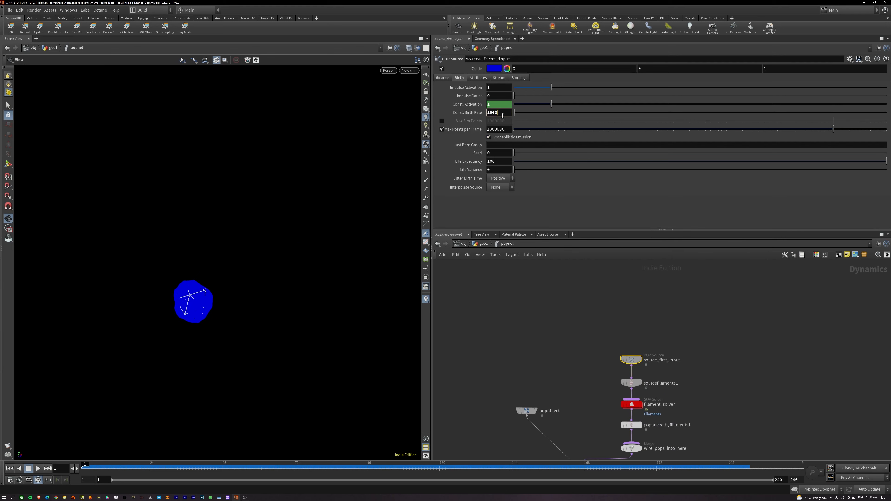
click(543, 299)
Play the denser particle simulation in popnet, check the nodes inside filament_solver, replay the particles and rewind
middle_drag(575, 371, 558, 313)
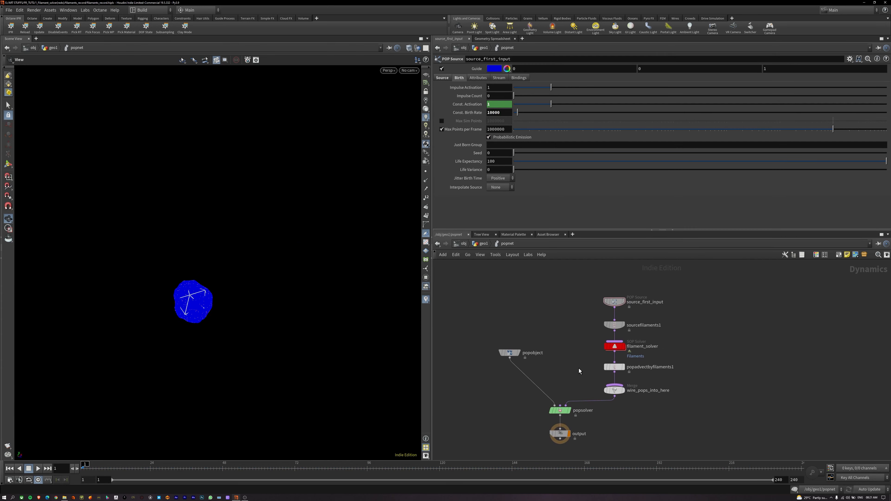
key(Up)
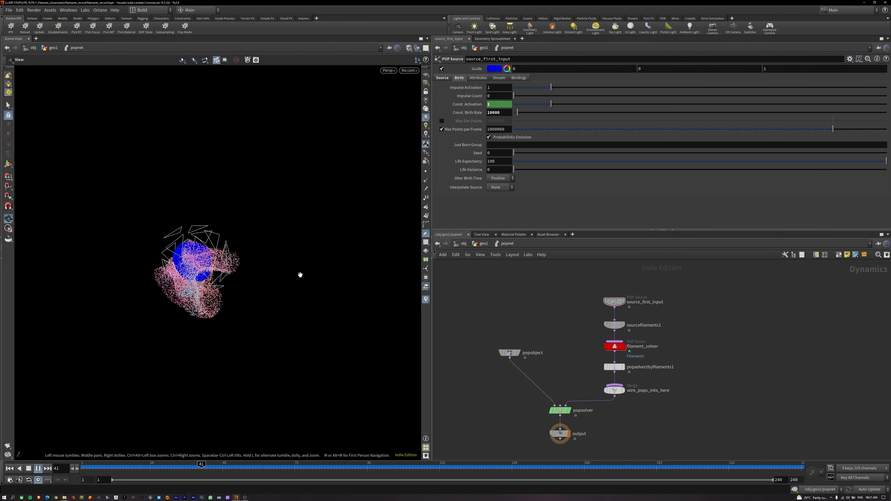
key(ctrl+Up)
click(614, 347)
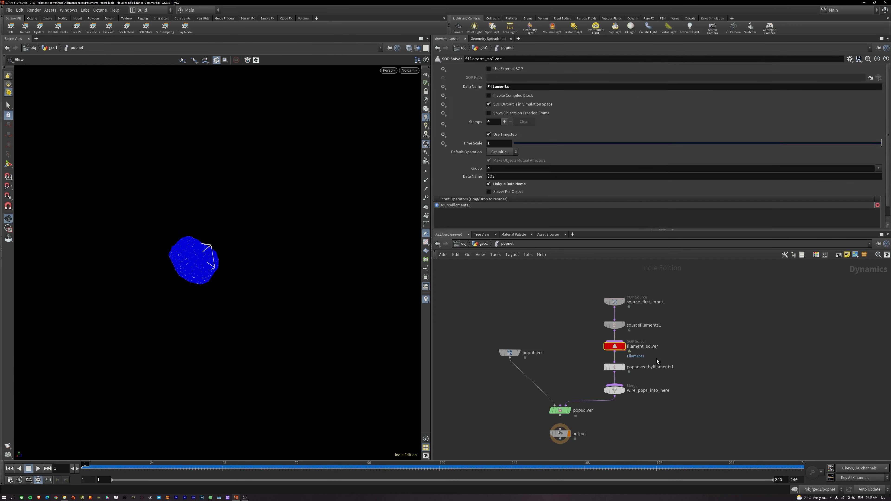
key(i)
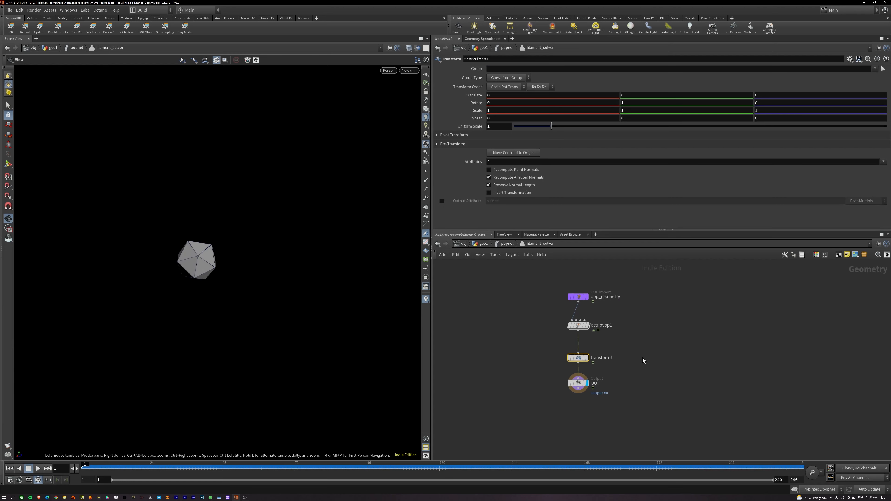
key(u)
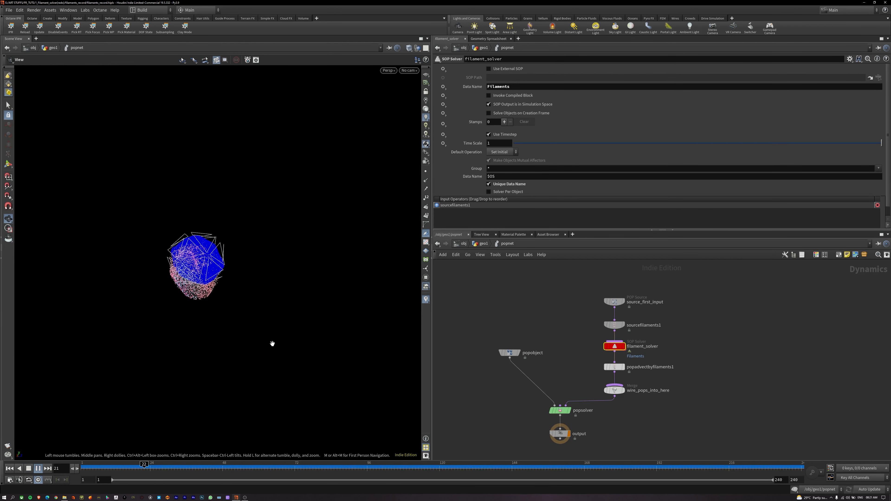
key(ctrl+Up)
Open attribvop1 inside filament_solver and set curlnoise1's frequency to 2 on all three axes
key(Return)
click(575, 327)
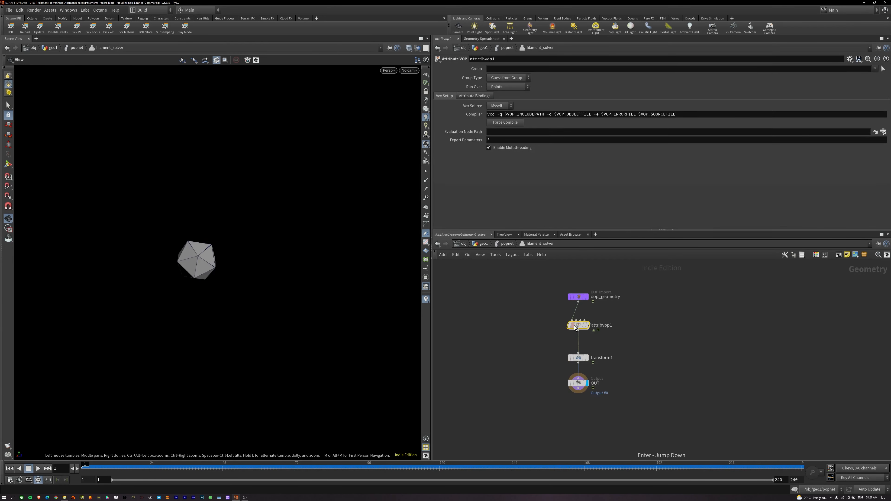
key(Return)
click(547, 381)
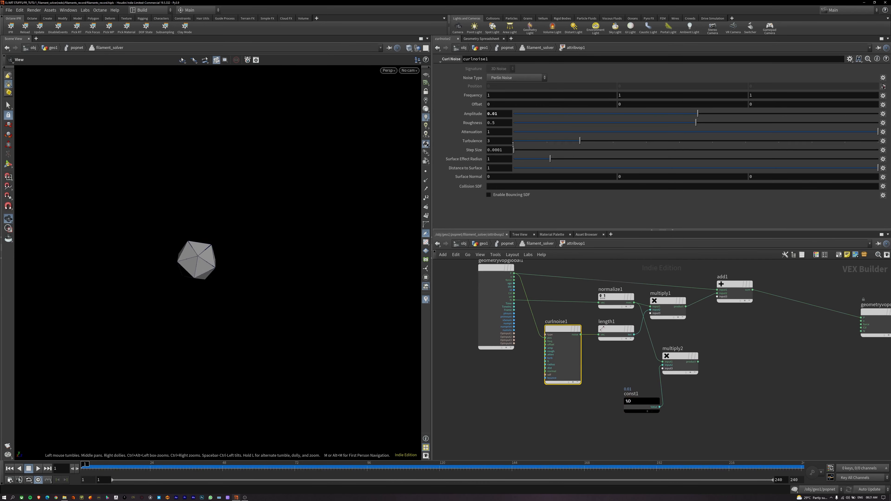
click(540, 94)
text(2)
key(Return)
click(699, 98)
text(2)
key(Return)
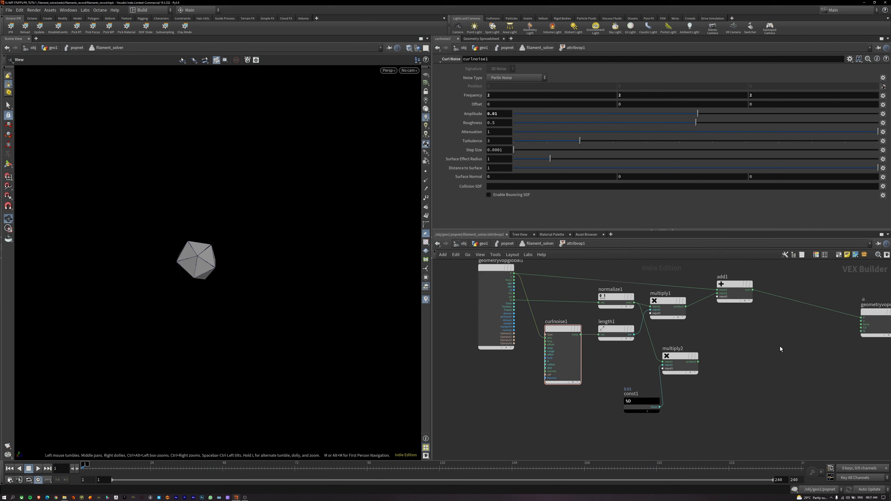
Play the filament geometry, return to popnet, watch the particle simulation from another angle and rewind it
key(u)
key(Up)
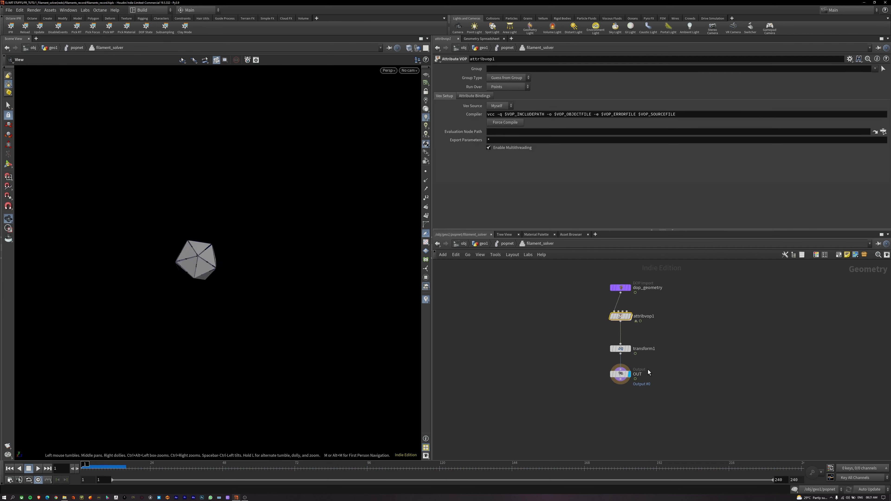
key(u)
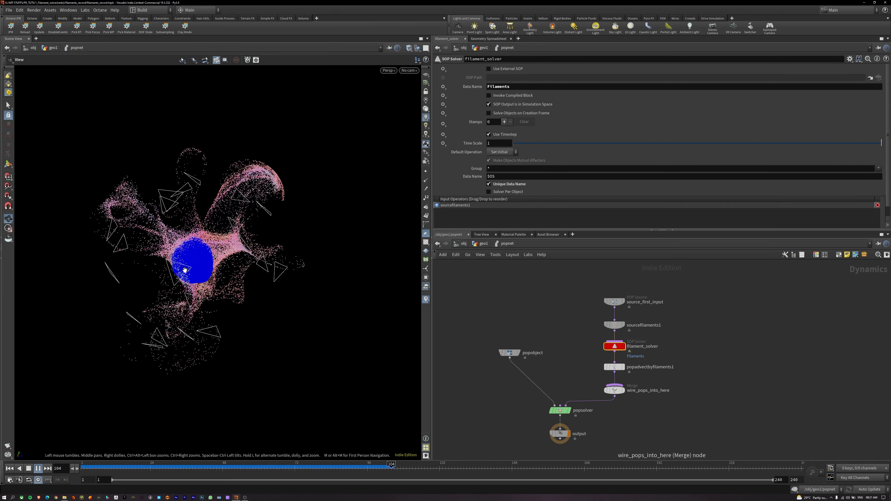
drag(184, 271, 247, 325)
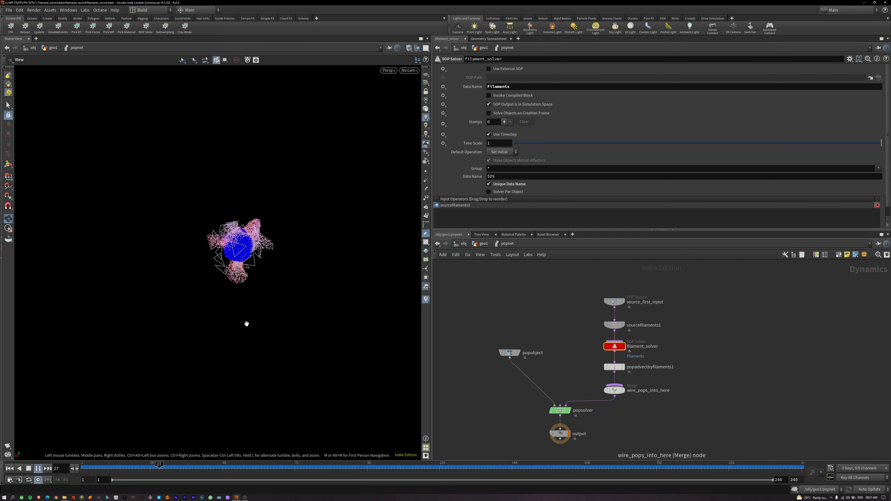
key(ctrl+Up)
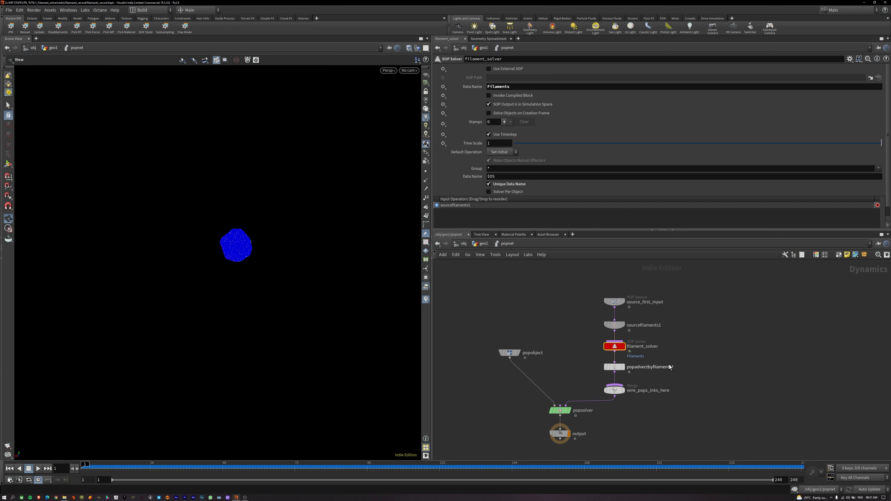
Reopen attribvop1 inside filament_solver and delete the unused multiply2 and const1 nodes
middle_drag(669, 358, 651, 369)
scroll(650, 369, up, 2)
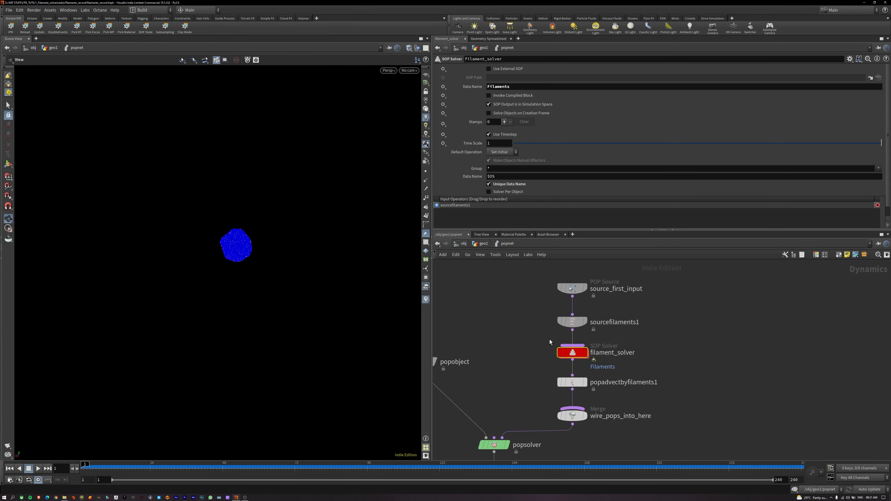
key(i)
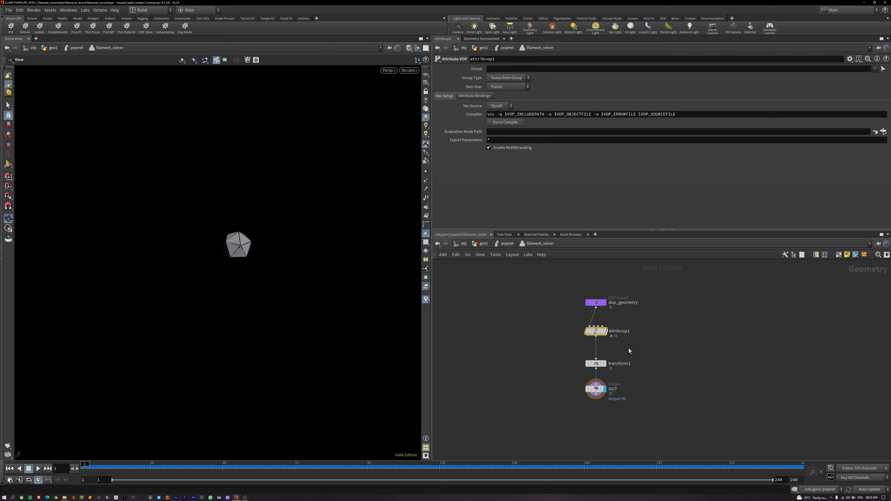
key(i)
drag(666, 400, 592, 361)
key(Delete)
middle_drag(644, 359, 739, 373)
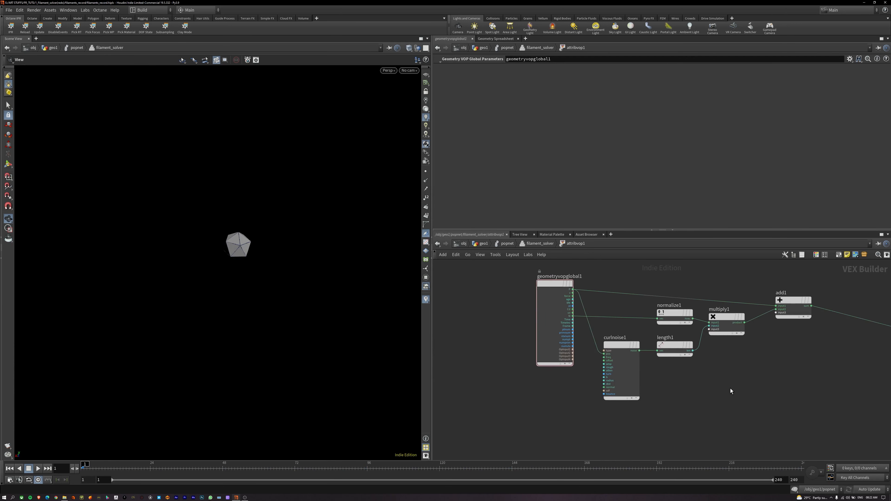
Set curlnoise1's offset to 2.5 on all axes, leave attribvop1, play the filament geometry and rewind it
middle_drag(799, 386, 709, 389)
drag(645, 396, 522, 411)
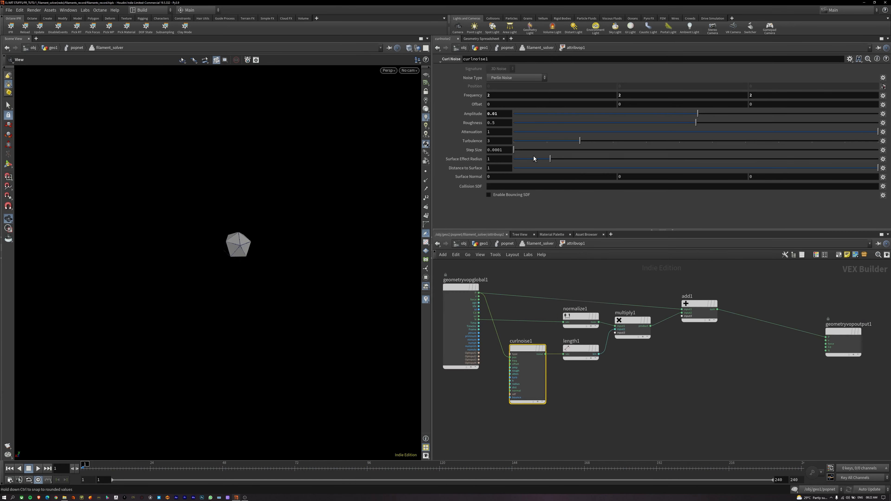
middle_drag(477, 105, 498, 116)
click(685, 369)
key(u)
key(Up)
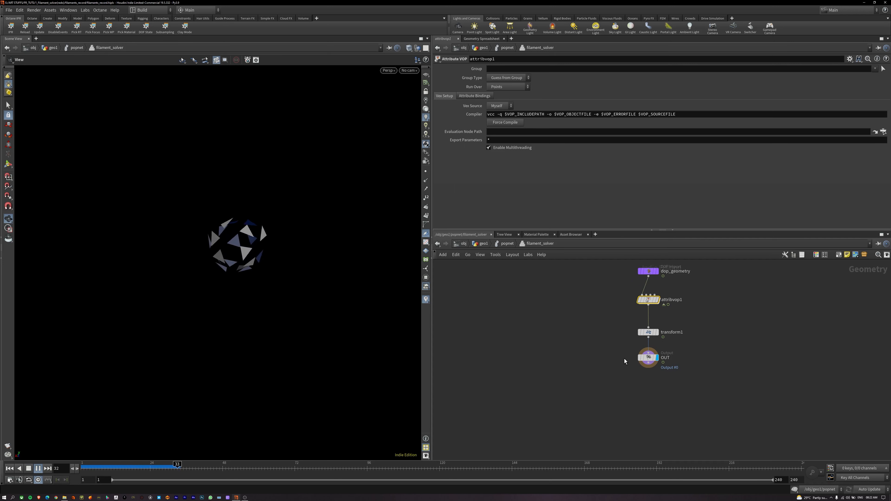
key(ctrl+Up)
Set transform1's X and Z rotation to 0.5 in filament_solver
click(648, 332)
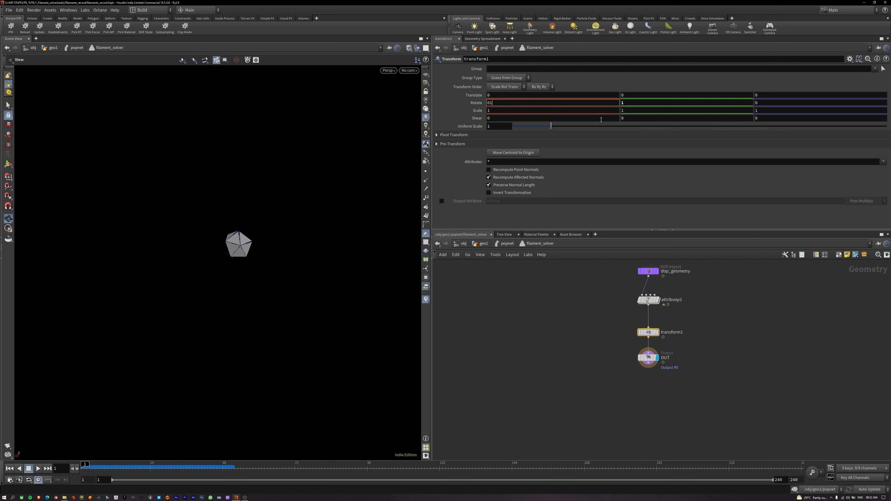
text(.5)
click(781, 102)
text(.5)
key(Return)
Play the rotating filament geometry, rewind it, return to popnet, play the particle simulation and rewind again
key(Up)
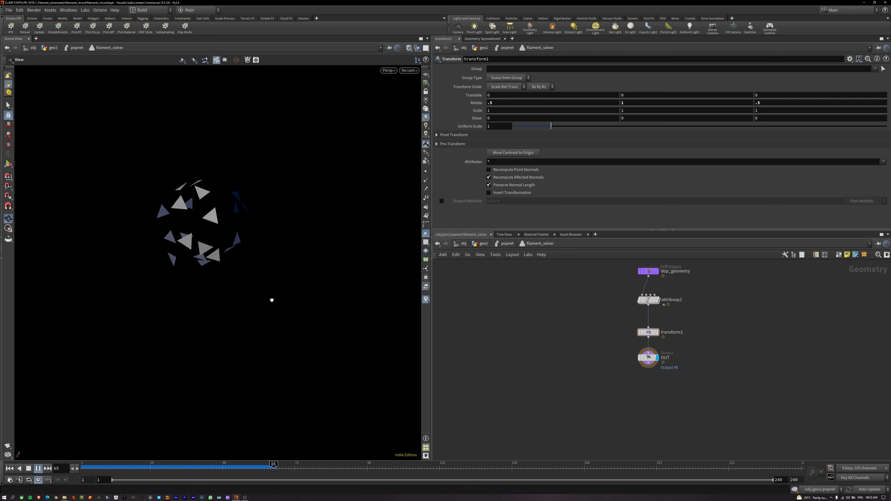
key(ctrl+Up)
key(u)
key(Up)
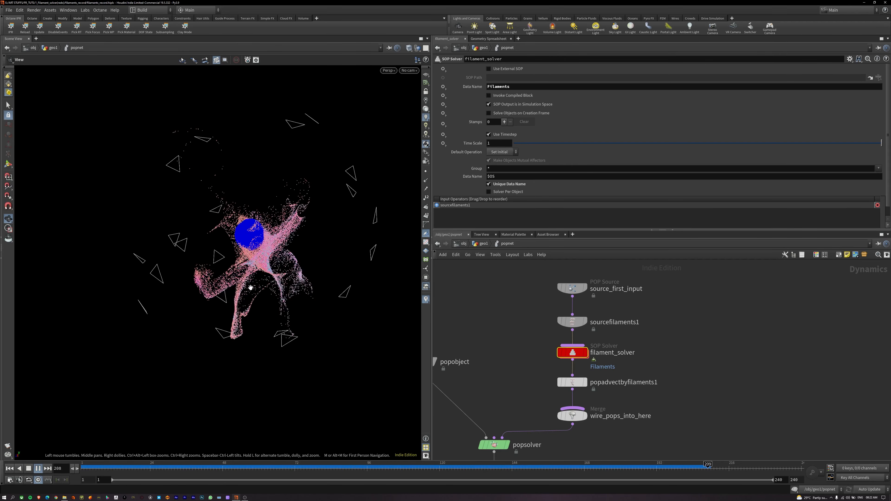
key(ctrl+Up)
In filament_solver's attribvop1, try a curlnoise1 amplitude of 0.005, play the filament geometry, and set the amplitude to 0.002
middle_drag(543, 346, 530, 340)
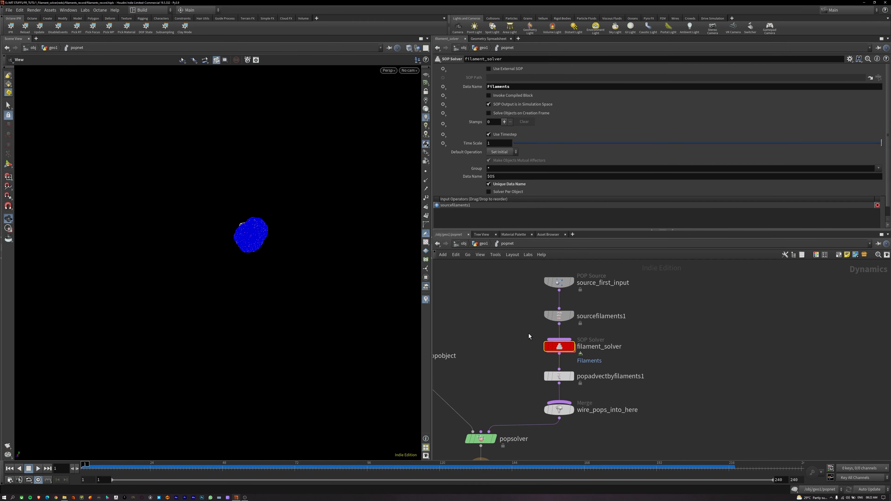
key(Return)
key(Return)
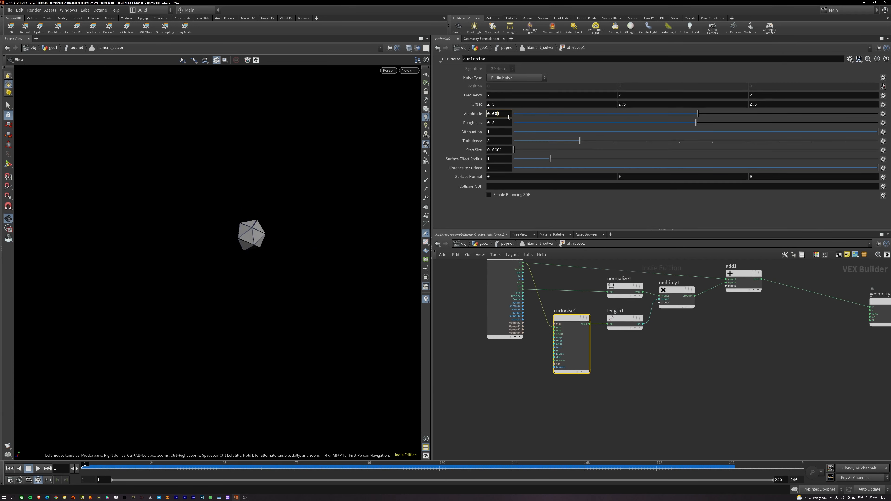
key(Return)
key(Up)
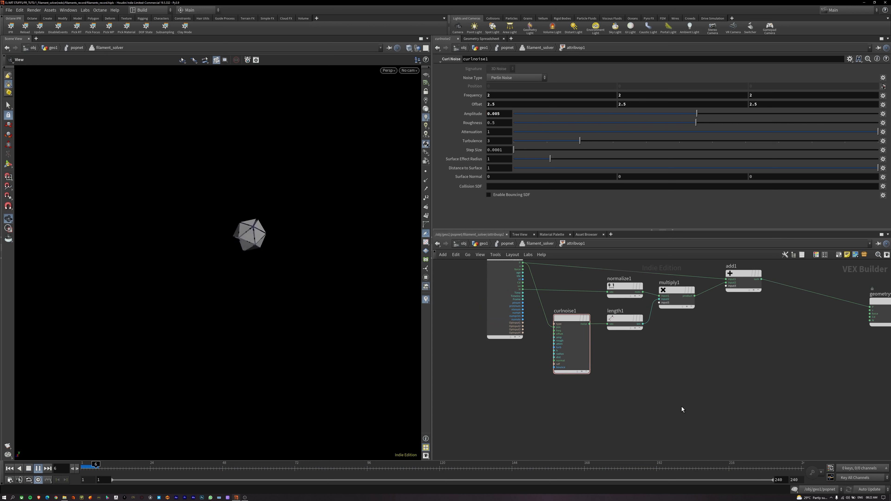
middle_drag(701, 395, 692, 398)
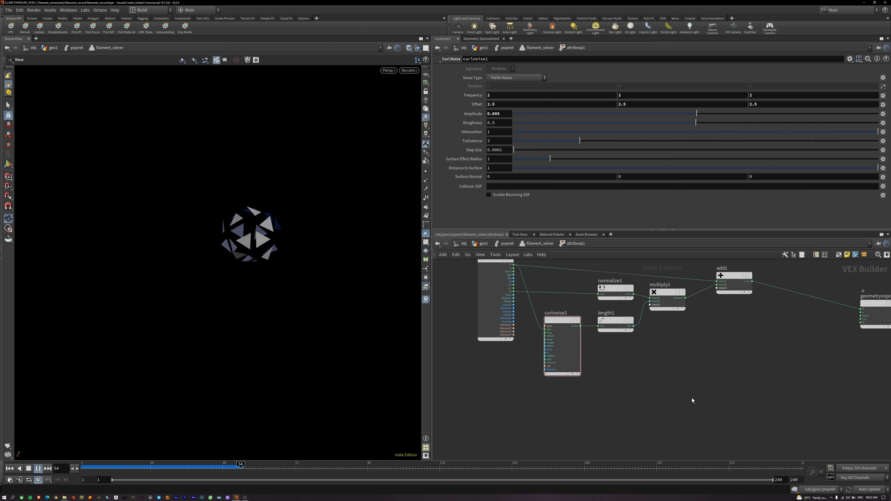
key(ctrl+Up)
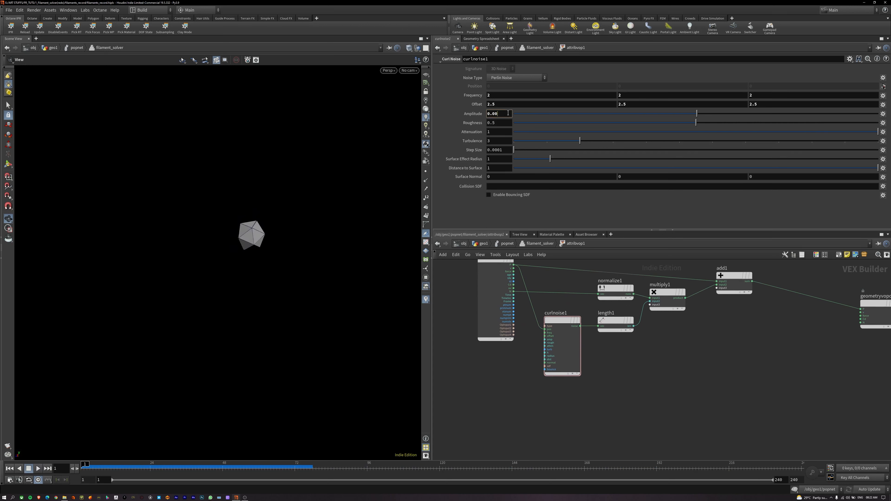
key(Return)
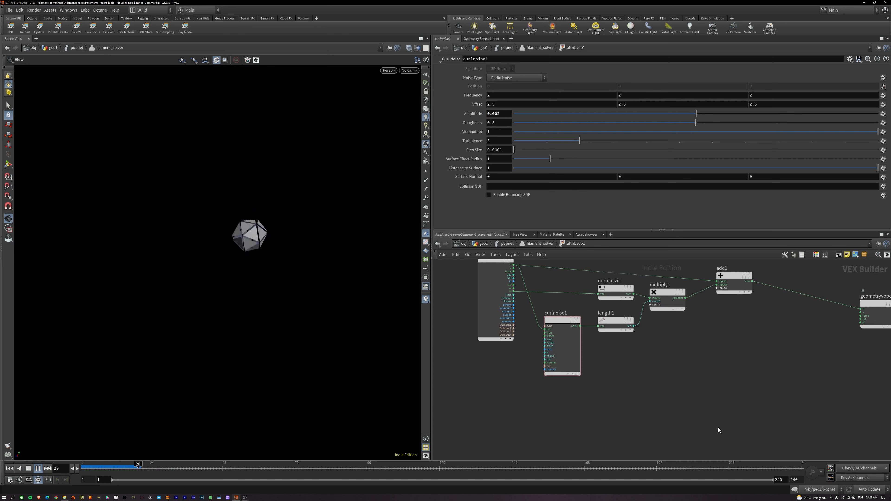
key(ctrl+Up)
Return to popnet from attribvop1, play the particle simulation and rewind it
key(u)
key(u)
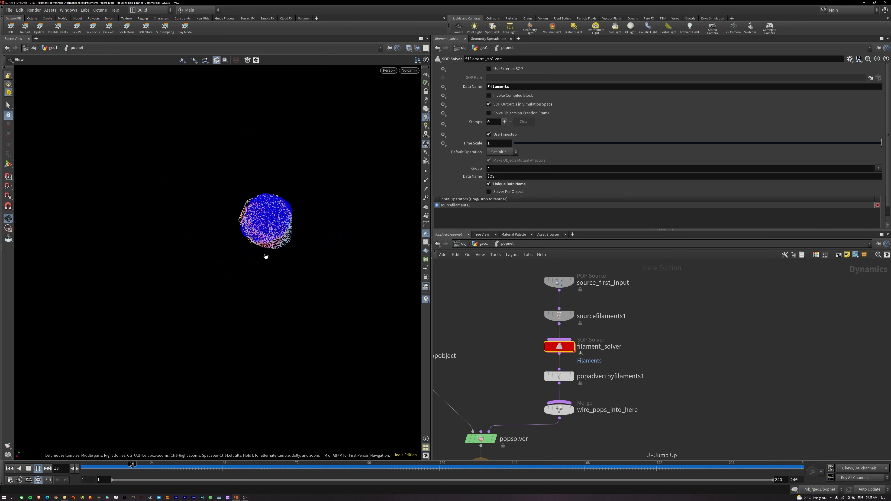
key(ctrl+Up)
Reopen attribvop1 inside filament_solver and set curlnoise1's offset to 2.9 on all three axes
double_click(559, 346)
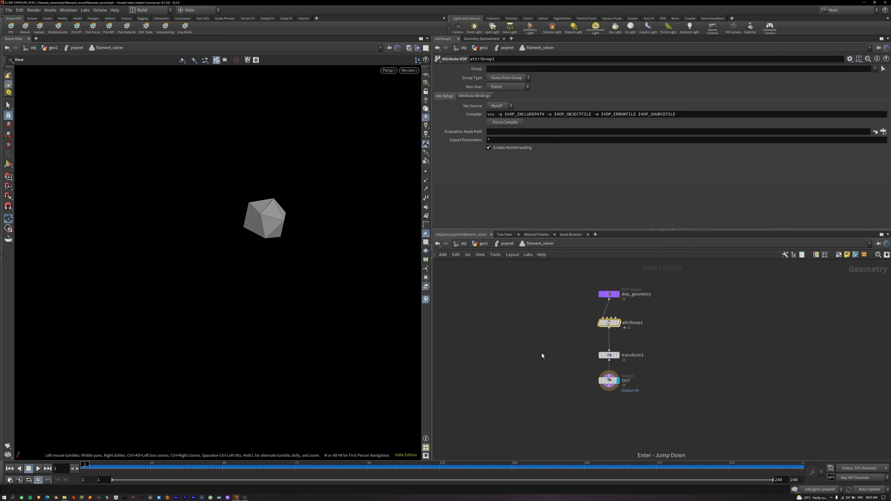
key(Return)
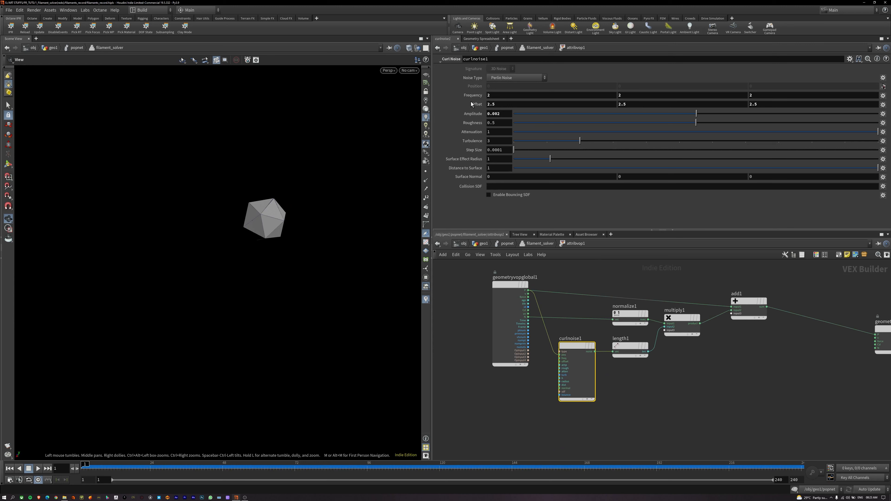
middle_drag(472, 104, 498, 105)
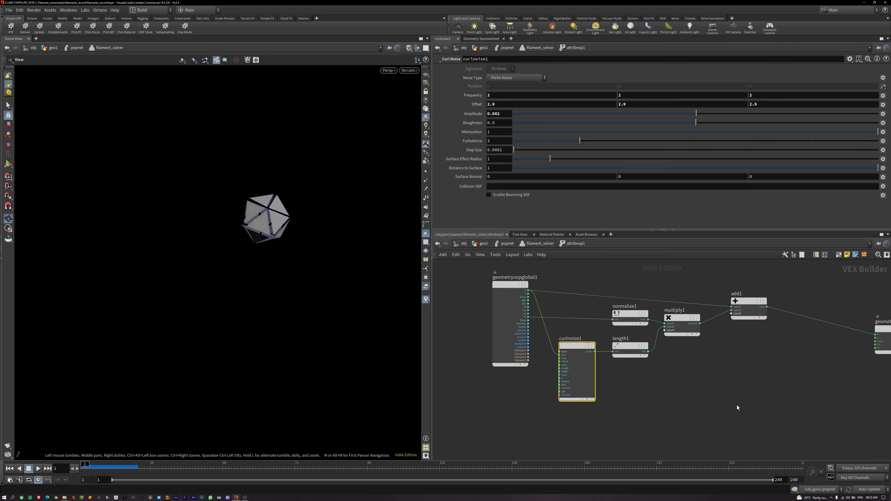
Pin the viewport to popnet, go back into attribvop1 in the network, and play the particle simulation
key(u)
key(u)
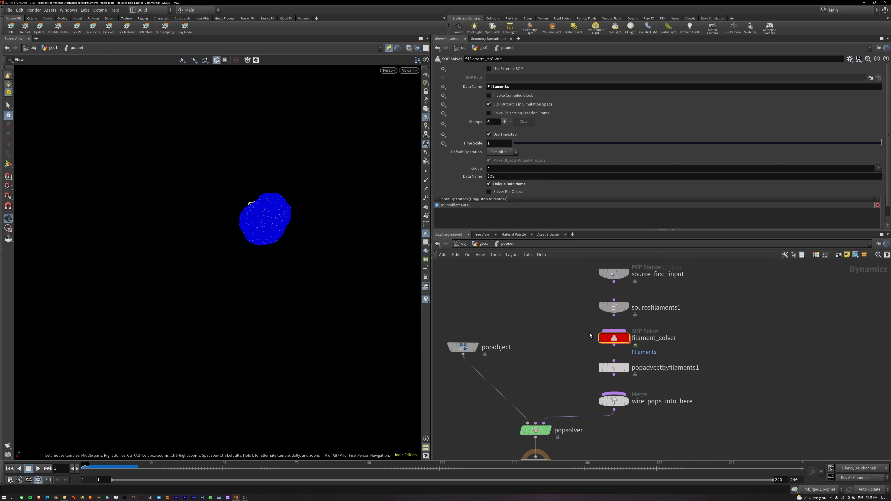
key(Return)
key(Return)
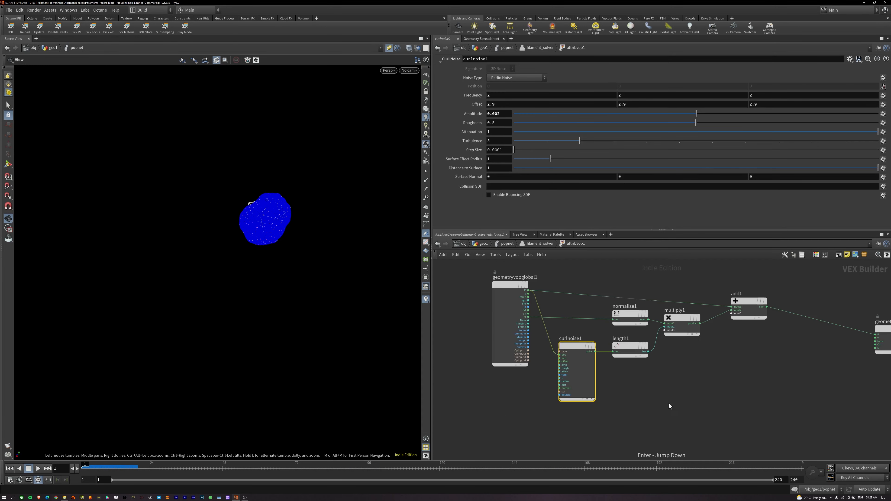
key(Up)
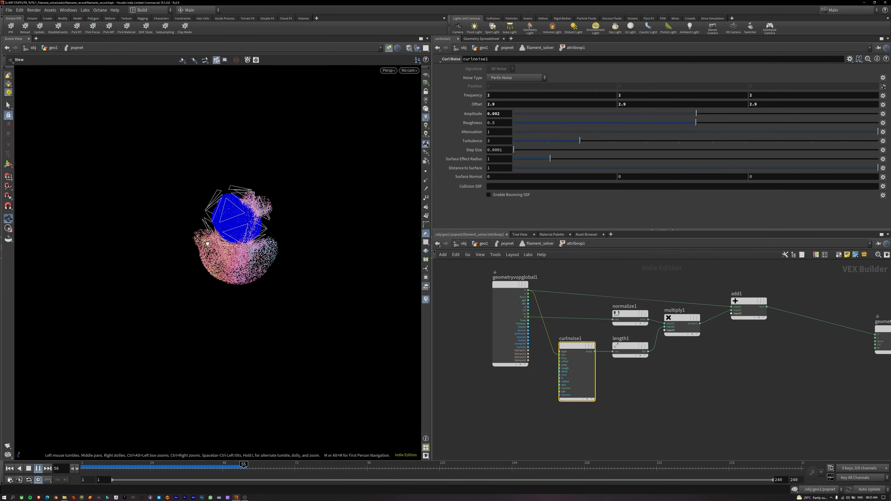
Rewind the simulation and set curlnoise1's offset to 0 and frequency to 1.5 on all three axes
drag(392, 338, 342, 311)
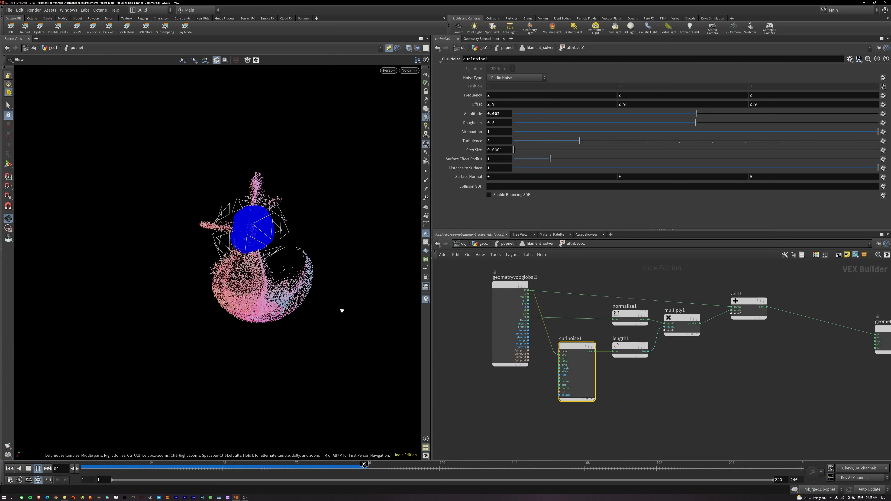
key(ctrl+Up)
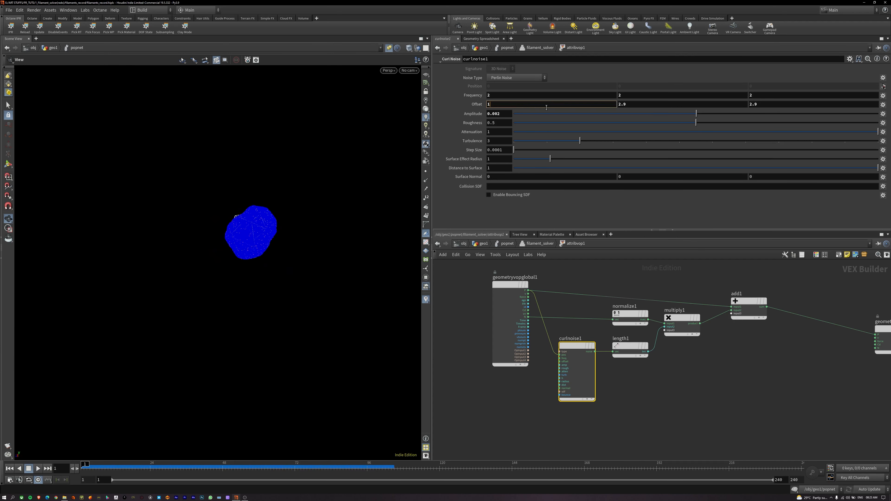
key(Tab)
text(0)
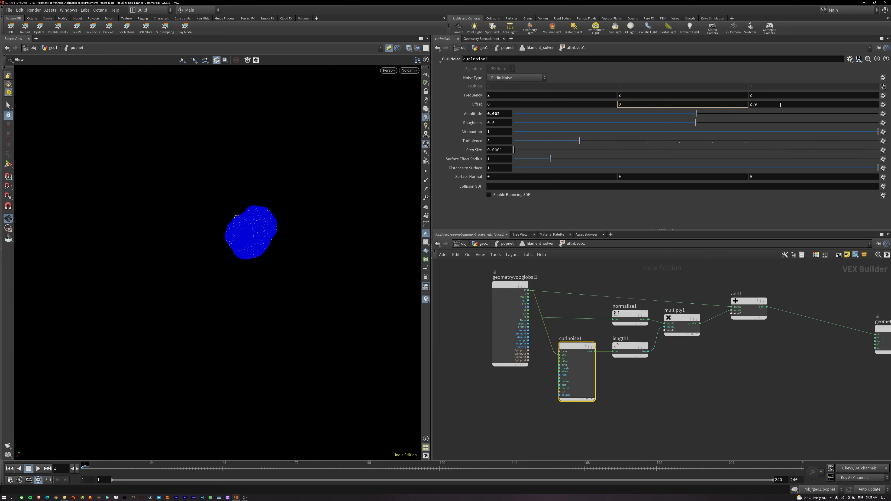
key(Tab)
double_click(775, 96)
text(1)
click(774, 104)
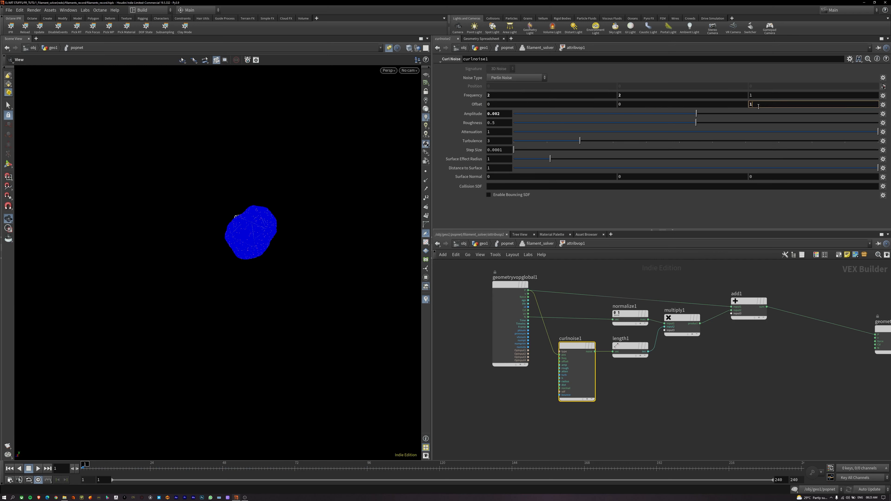
key(Return)
text(.5)
click(734, 96)
click(716, 244)
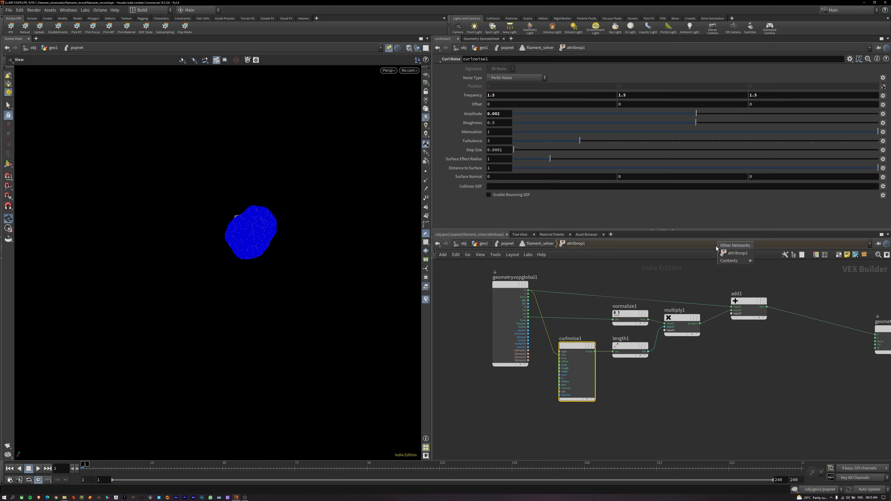
Play the particle simulation and examine how the filaments move with the new noise frequency
click(686, 276)
key(Up)
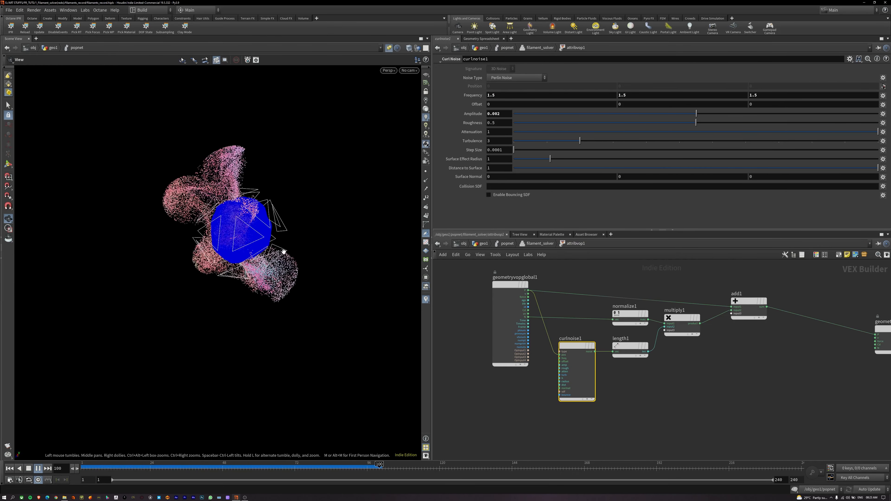
drag(267, 289, 293, 265)
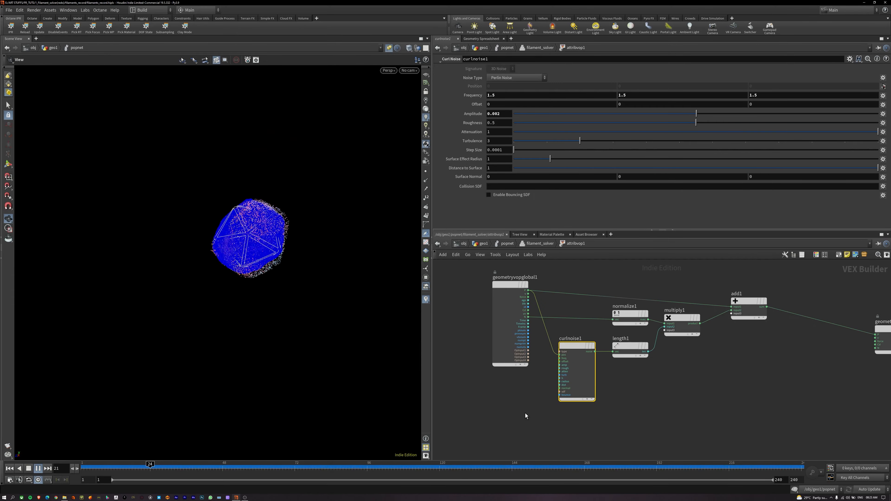
Rewind the simulation, go back up to popnet, and show popsolver's substep settings
key(u)
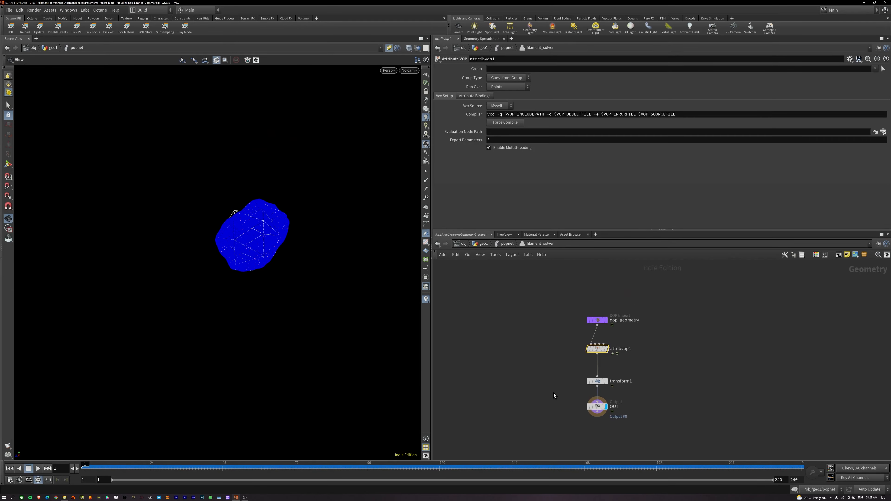
key(u)
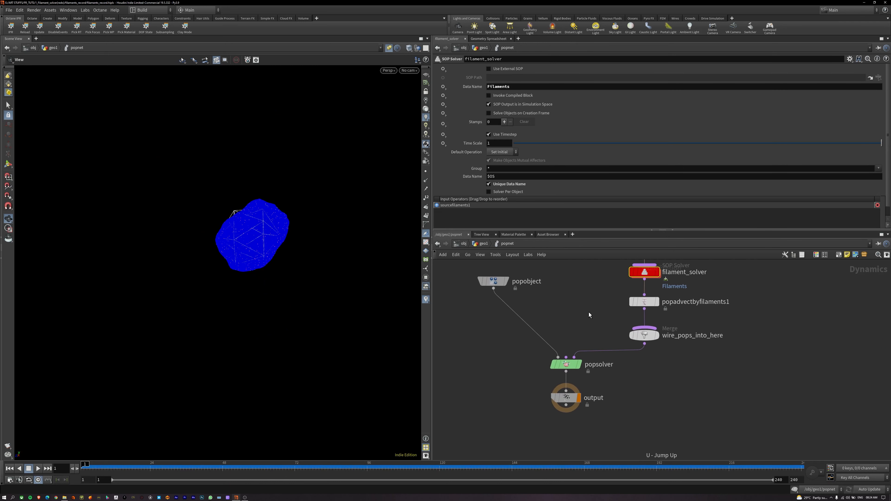
click(567, 366)
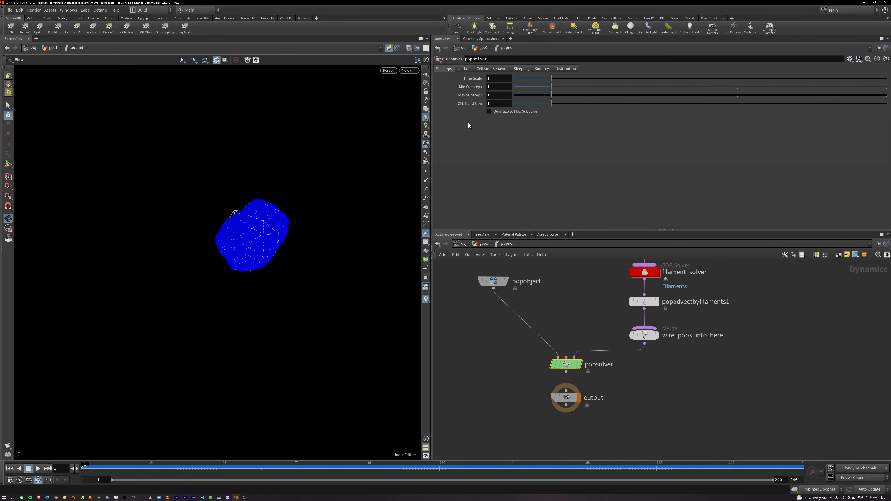
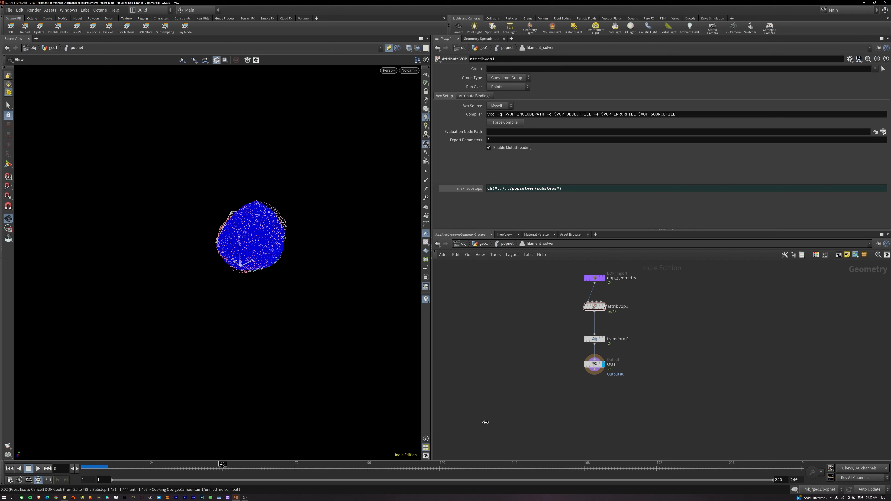
Return from filament_solver to popnet and set popsolver's min and max substeps to 1
key(u)
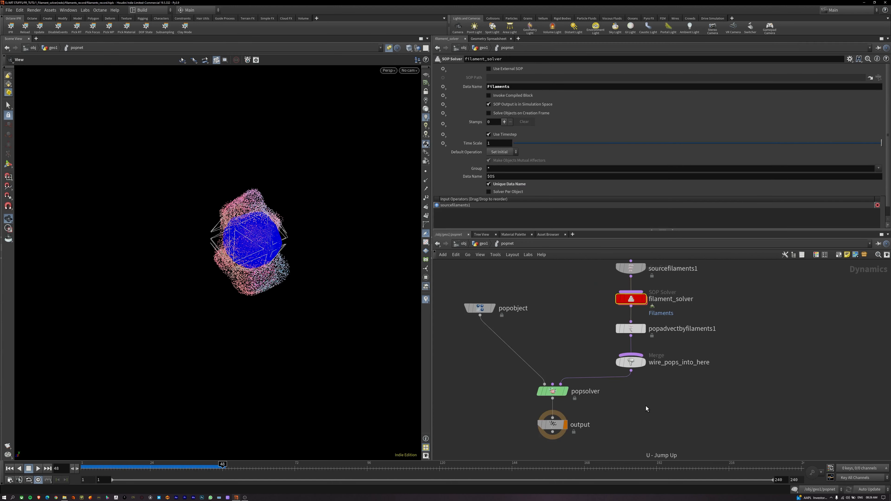
middle_drag(646, 406, 645, 414)
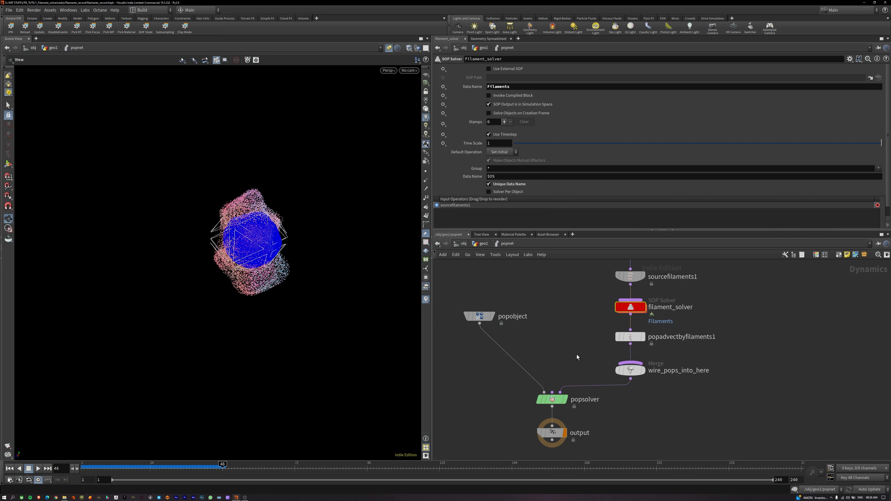
click(552, 399)
text(1)
key(Tab)
text(1)
key(Return)
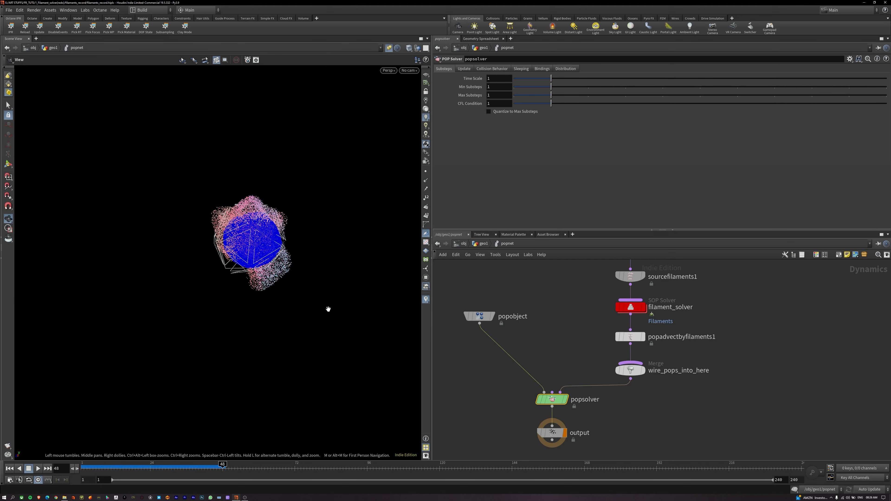
Play the simulation from the first frame with a single substep and rewind it
key(ctrl+Up)
click(493, 412)
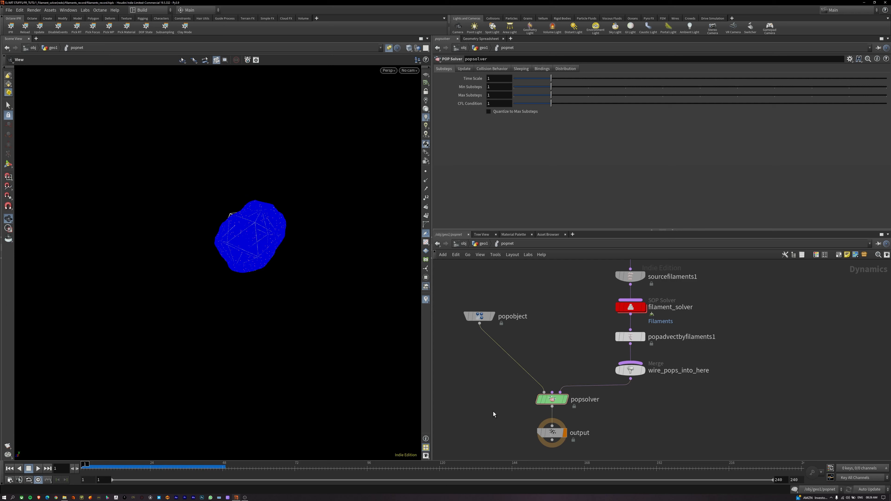
key(Up)
key(ctrl+Up)
Set popsolver's min and max substeps to 2
drag(550, 393, 551, 395)
text(2)
key(Return)
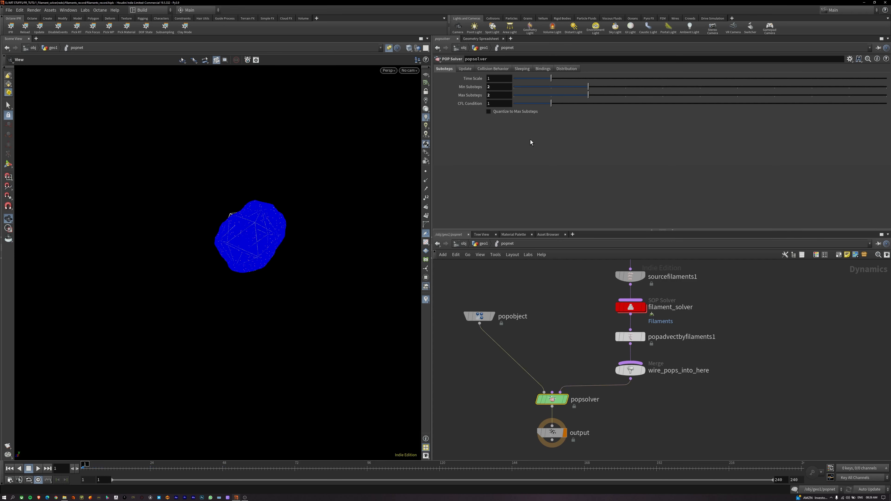
Play the simulation with two substeps, return to geo1, and examine the particles from several angles
key(Up)
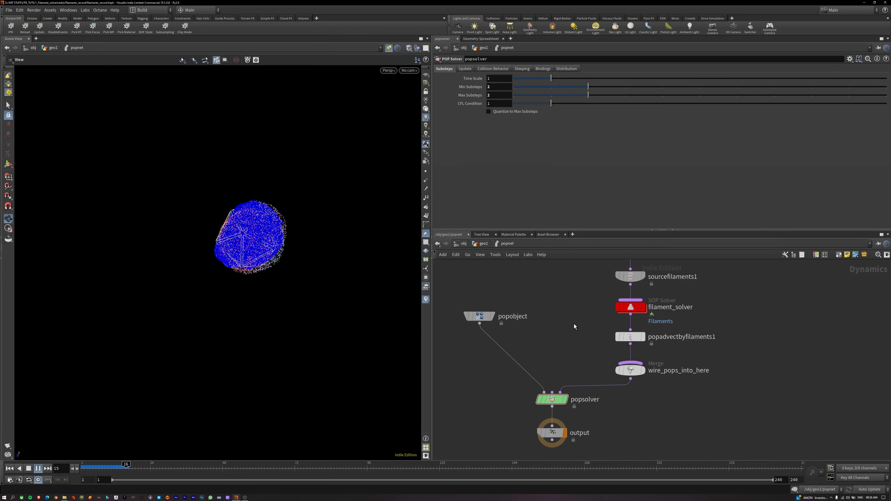
key(u)
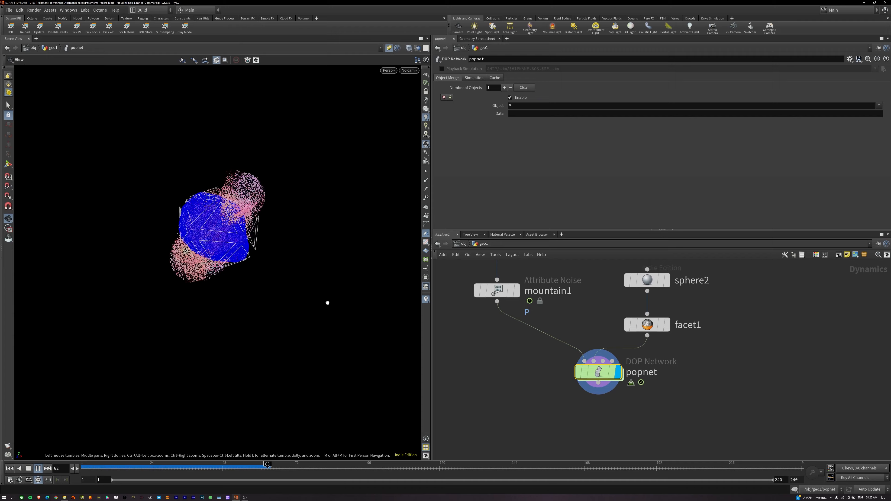
drag(326, 259, 233, 277)
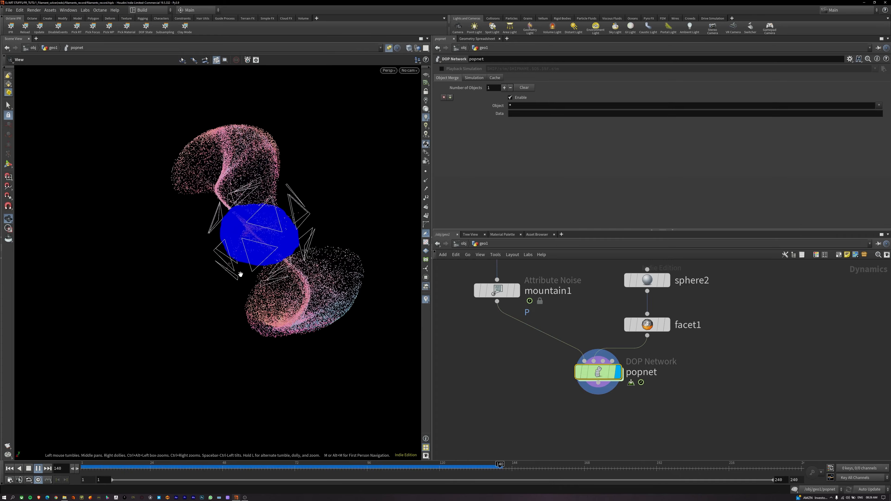
key(Up)
drag(286, 256, 249, 258)
key(Up)
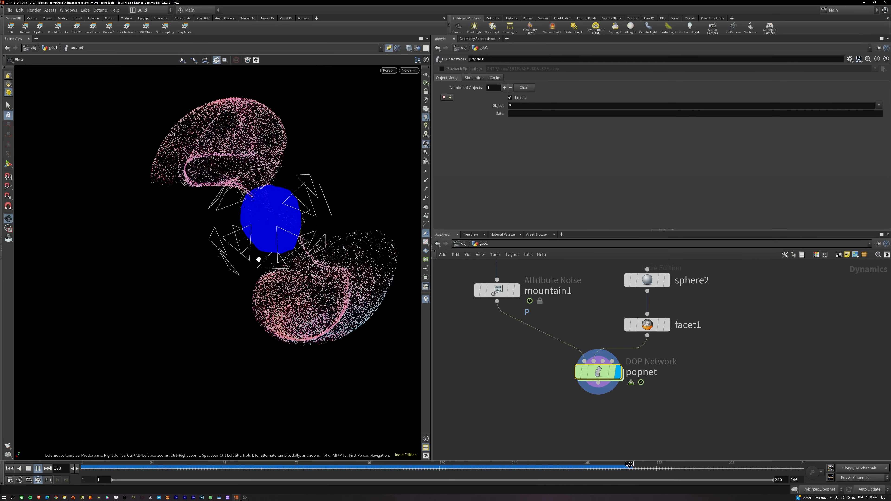
key(Up)
mouse_move(259, 259)
mouse_down()
mouse_move(314, 268)
mouse_move(267, 267)
mouse_up()
right_drag(267, 267, 290, 352)
mouse_move(290, 307)
mouse_down()
mouse_move(326, 288)
mouse_move(288, 304)
mouse_up()
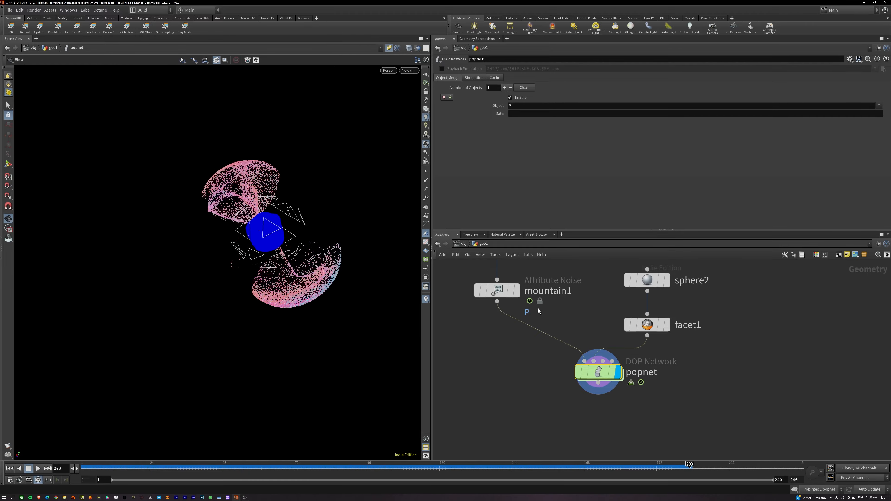
Rewind, open attribvop1 inside popnet's filament_solver to examine the noise and divide1 nodes, and return to filament_solver
key(ctrl+Up)
middle_drag(692, 357, 692, 364)
double_click(598, 382)
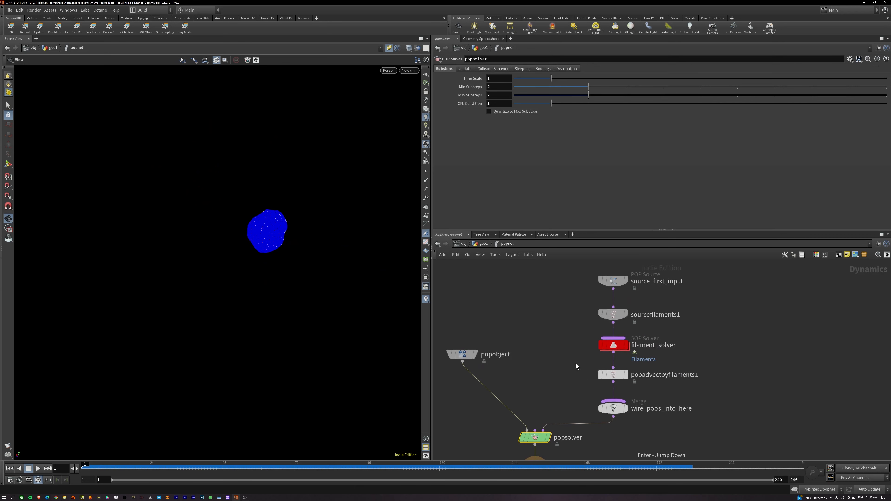
double_click(613, 345)
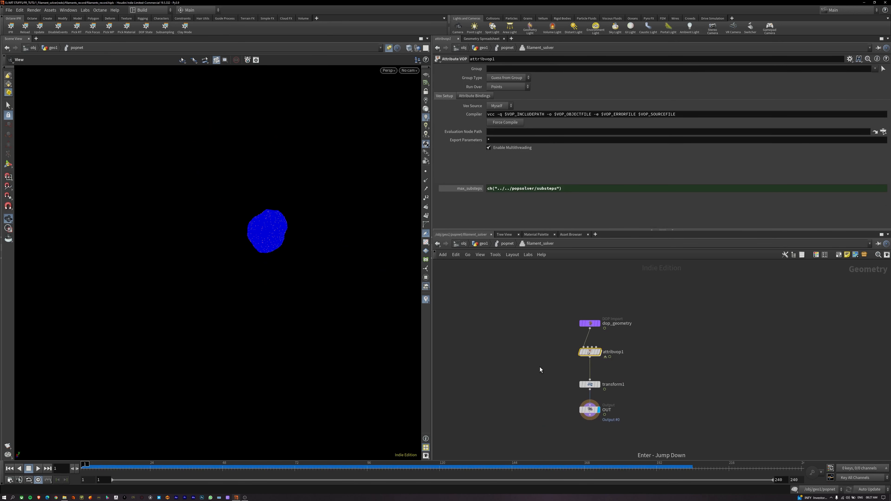
double_click(590, 351)
middle_drag(571, 370, 664, 366)
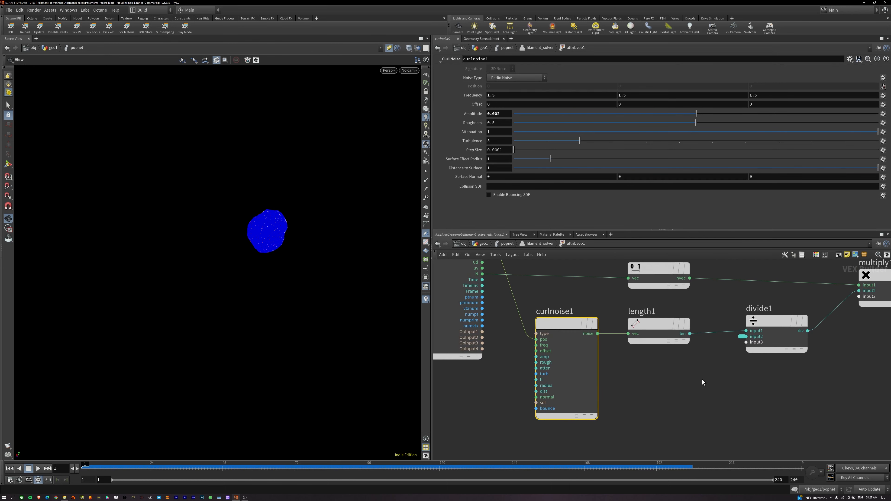
click(702, 400)
key(u)
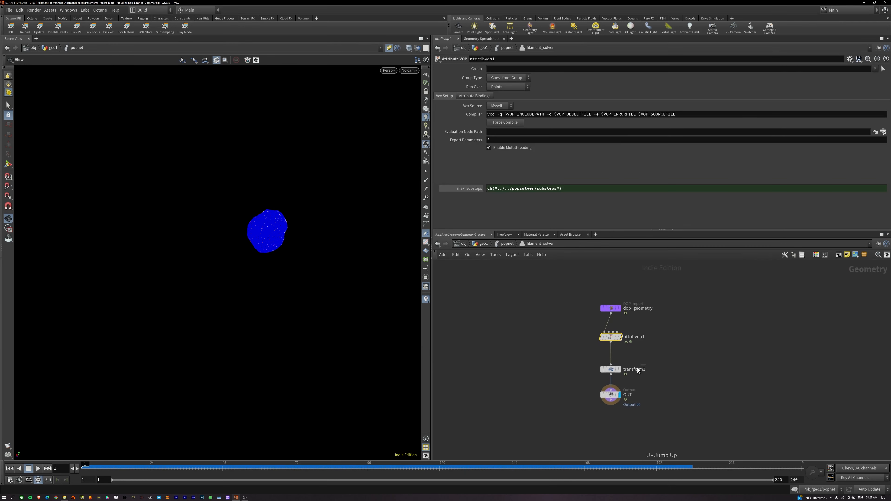
Bypass transform1 in filament_solver, return to popnet, and play the simulation without the rotation
click(605, 370)
key(u)
key(Up)
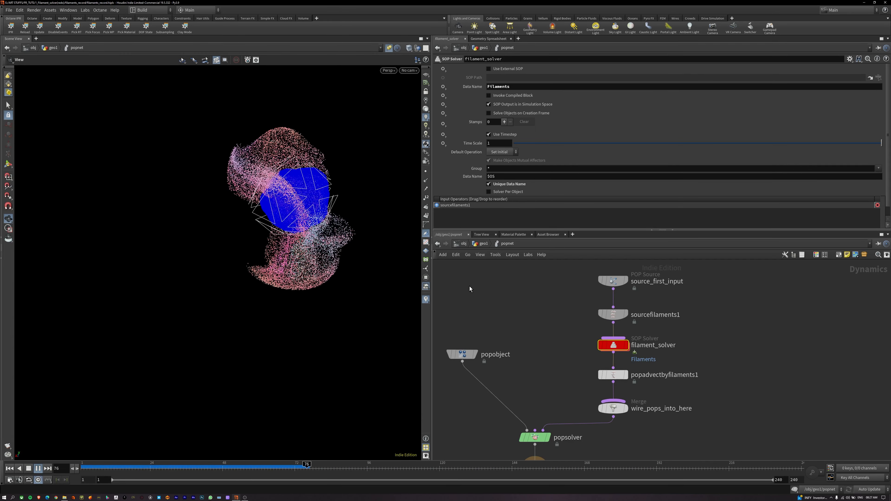
Set curlnoise1's amplitude to 0.01 in filament_solver's attribvop1, play the simulation, and rewind it
key(ctrl+Up)
key(i)
click(611, 338)
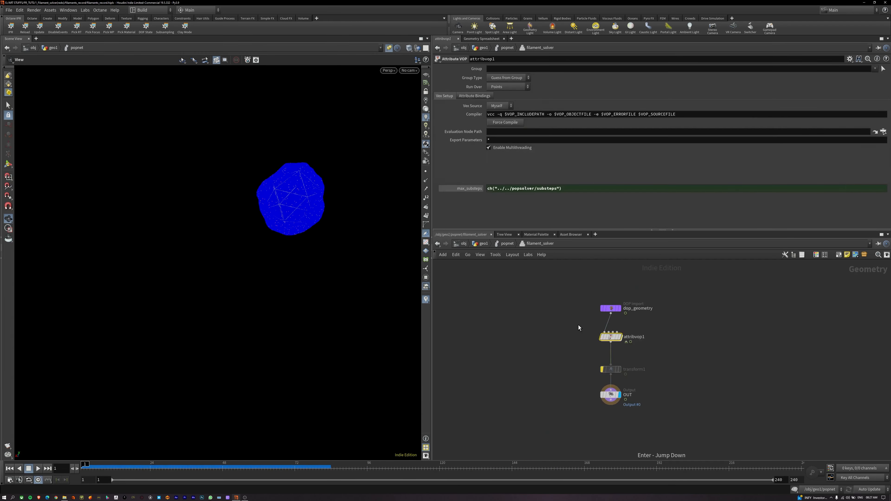
key(i)
key(BackSpace)
key(BackSpace)
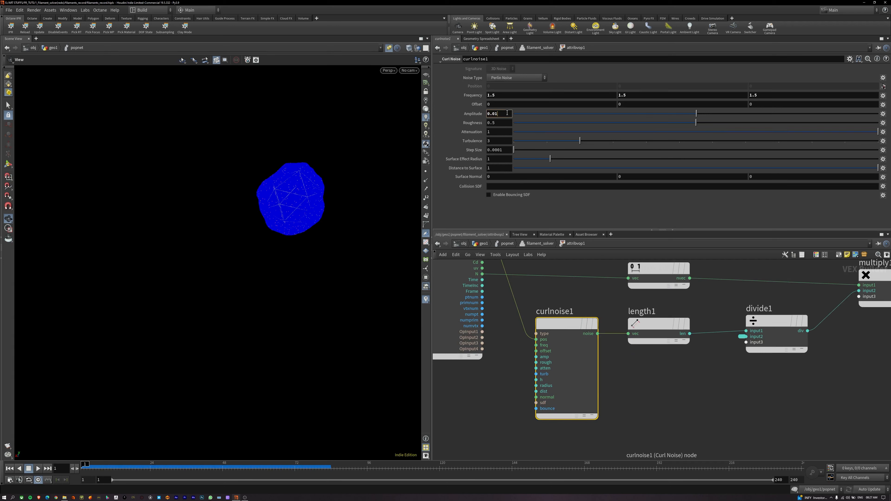
key(Return)
key(Up)
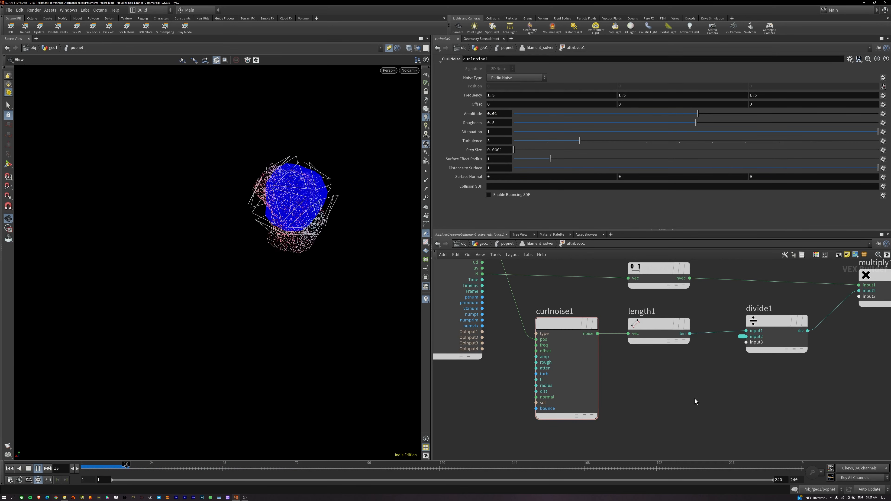
key(ctrl+Up)
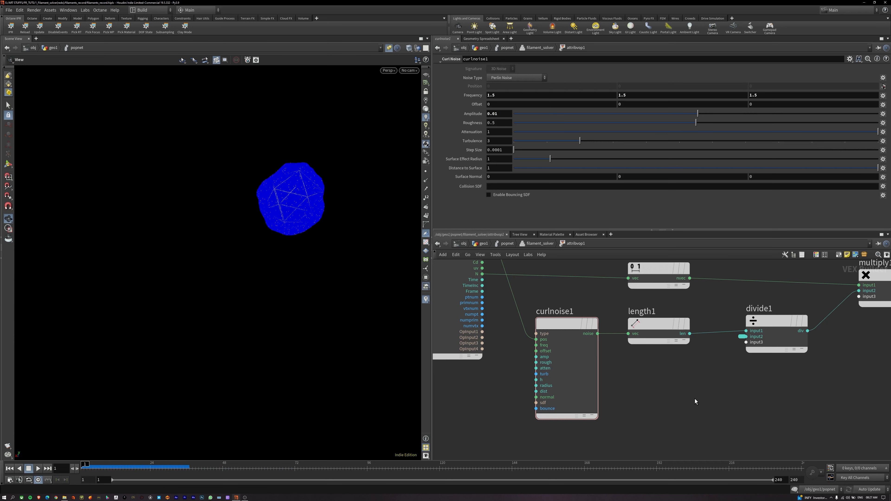
Re-enable transform1 in filament_solver and set its rotation to 0.2, 0.5 and 0.2
key(u)
click(601, 369)
click(609, 370)
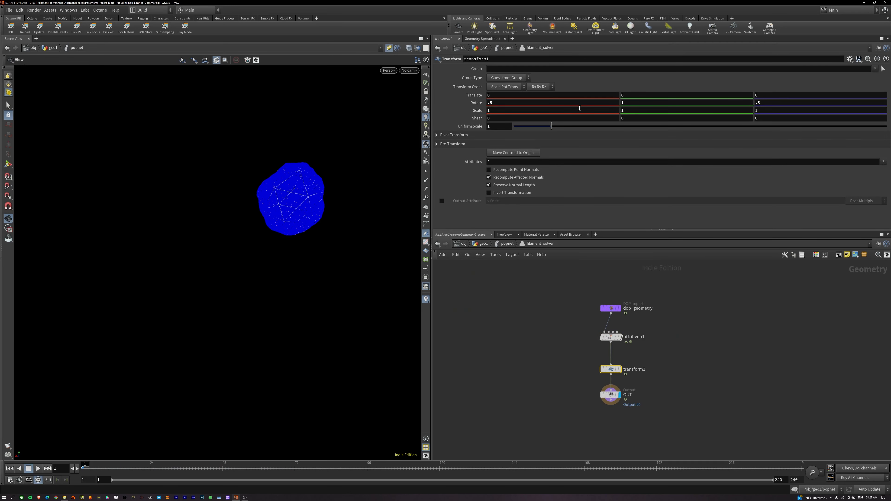
click(576, 104)
click(642, 105)
click(781, 105)
key(BackSpace)
text(2)
Play the simulation with the slower rotation and examine the particles from another angle
click(782, 372)
key(Up)
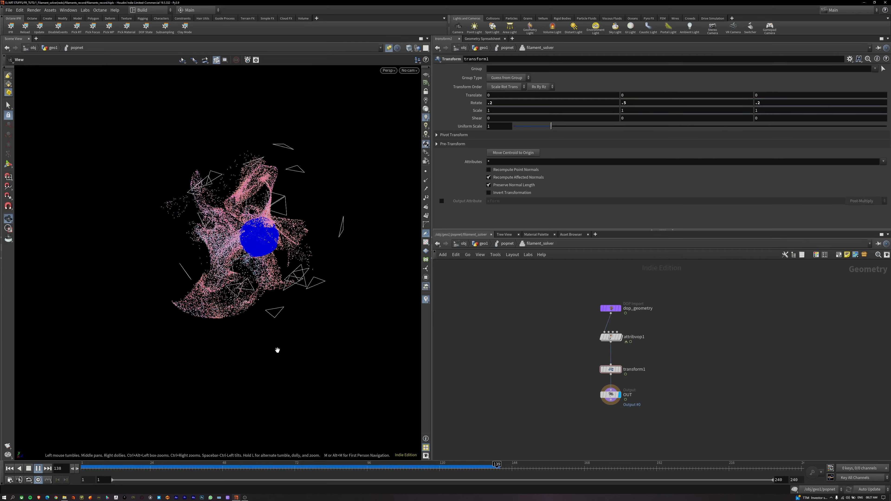
key(g)
drag(278, 335, 270, 298)
Rewind the simulation to the first frame and go up from filament_solver to the geo1 network
key(ctrl+Up)
key(u)
key(u)
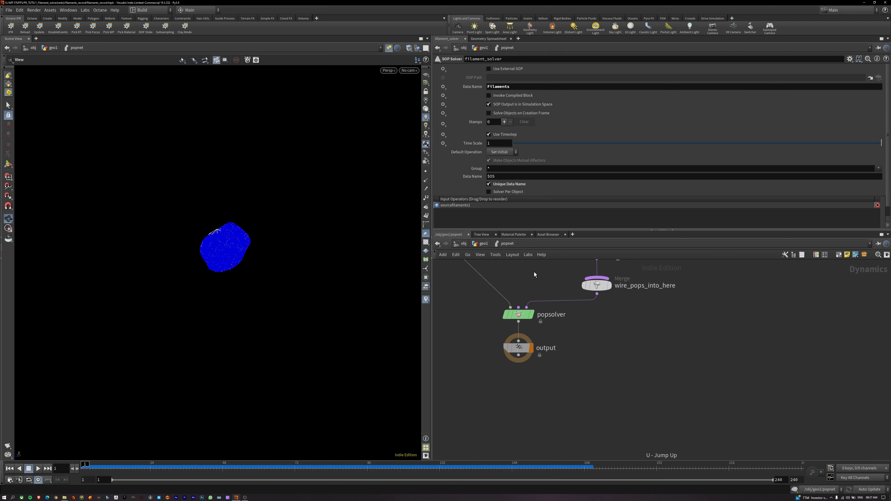
middle_drag(564, 397, 521, 347)
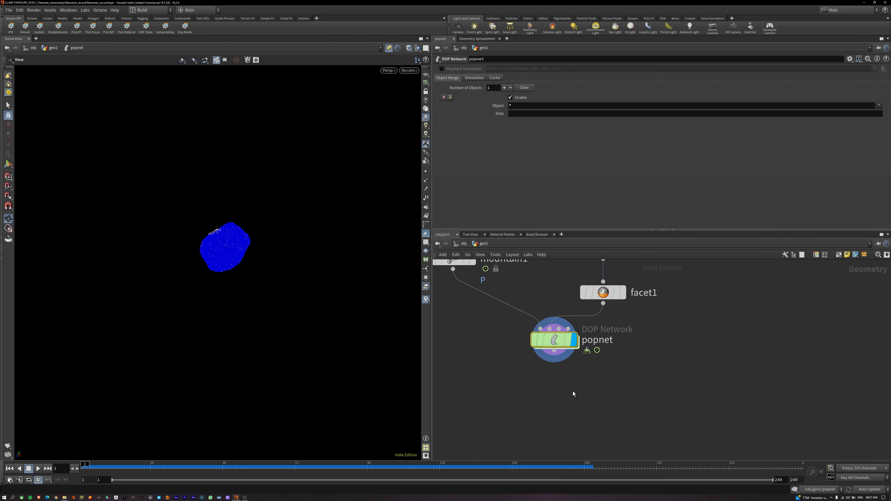
middle_drag(626, 391, 617, 367)
Add a DOP Import node and place it beside popnet in geo1
key(Tab)
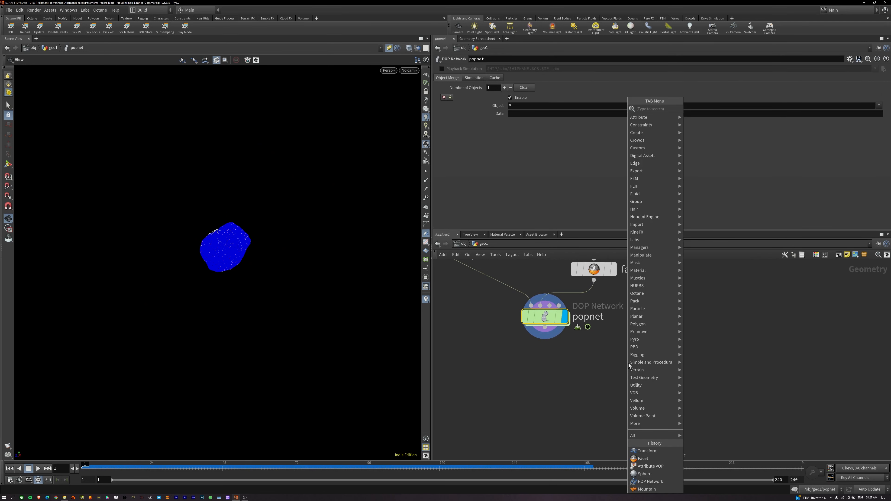
text(dop)
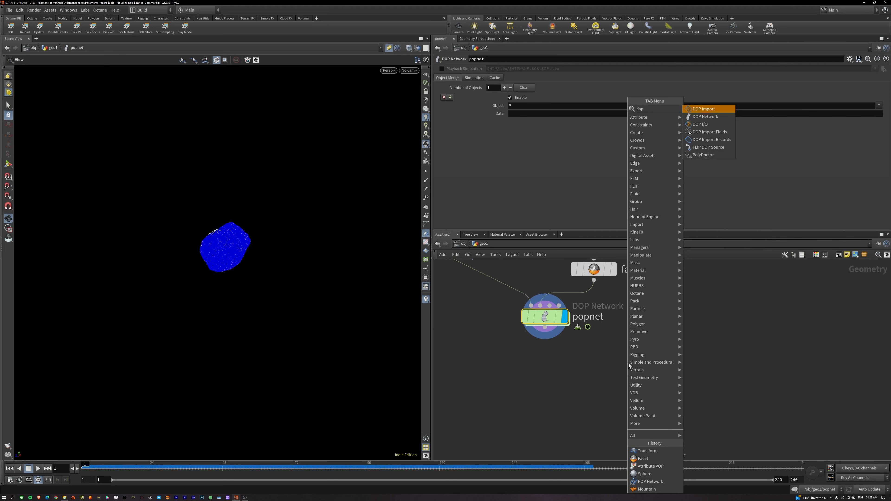
key(Return)
click(629, 364)
drag(628, 364, 690, 318)
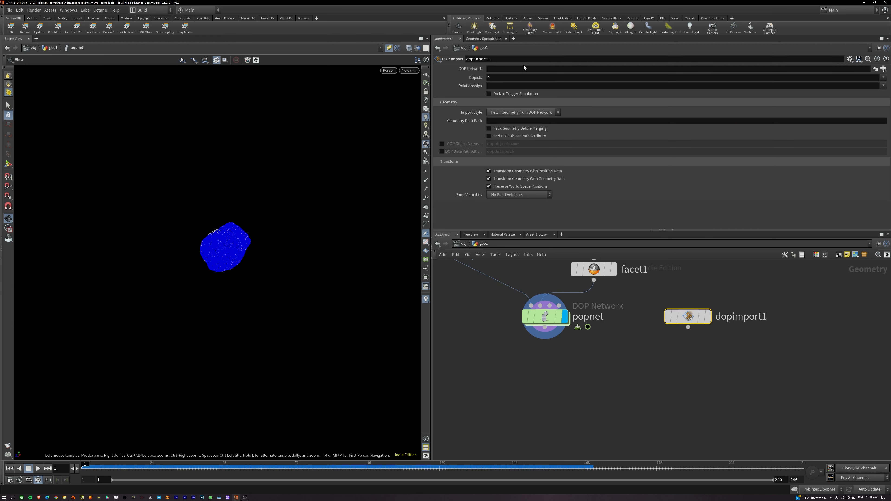
Set the DOP Import node's DOP network to ../popnet and its objects to popobject only
drag(545, 316, 532, 155)
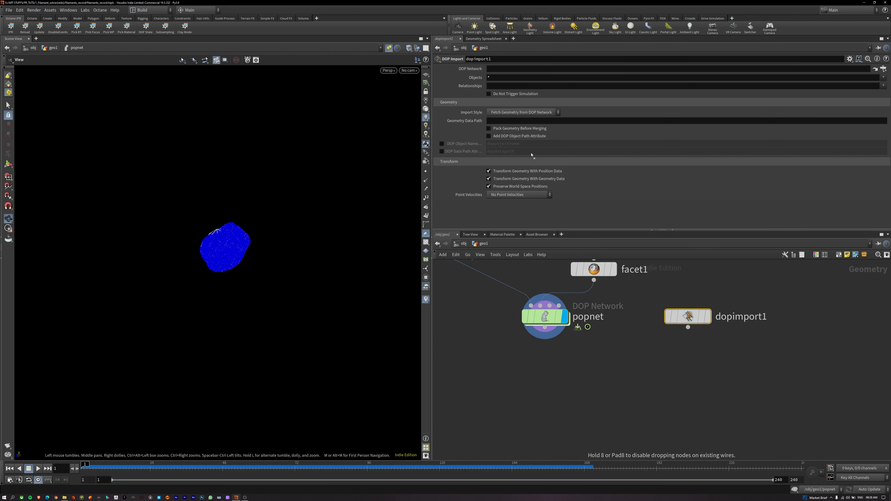
drag(511, 74, 511, 70)
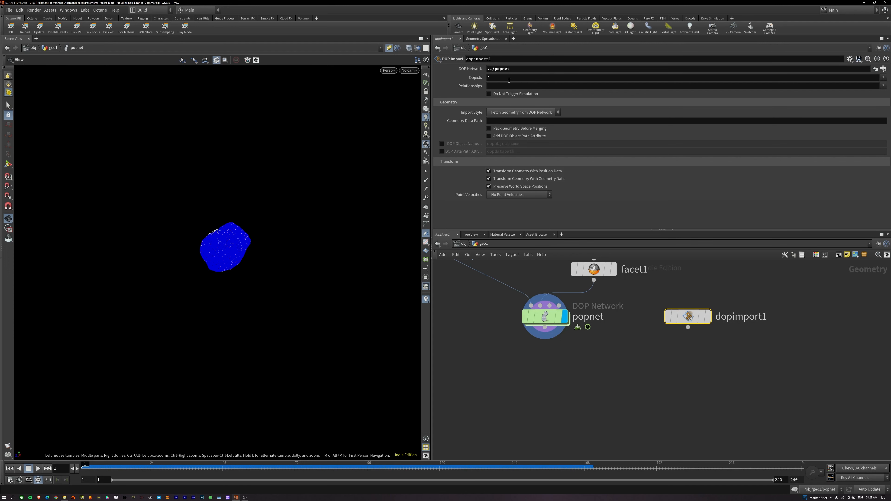
click(509, 77)
click(883, 80)
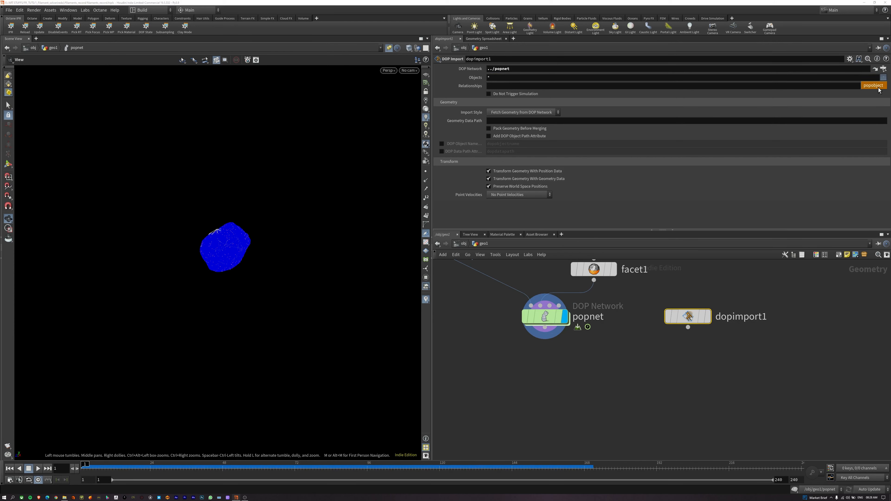
click(879, 88)
click(494, 78)
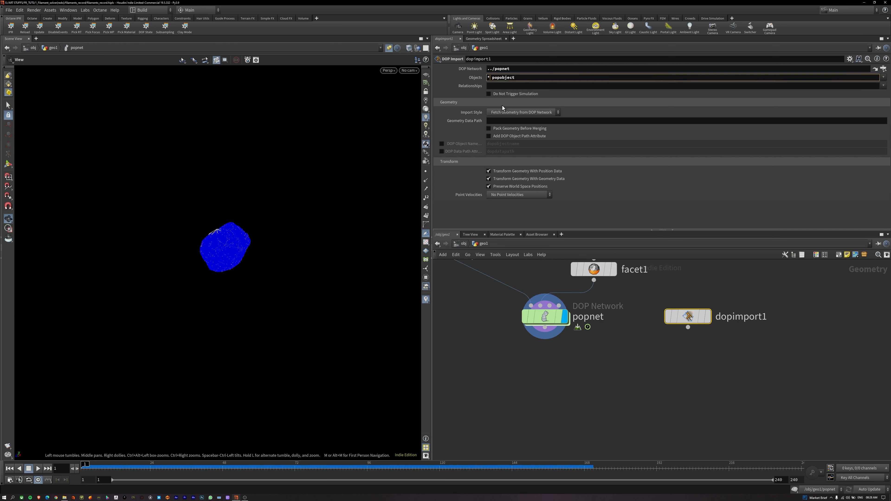
Set dopimport1's geometry data path to Geometry
click(520, 121)
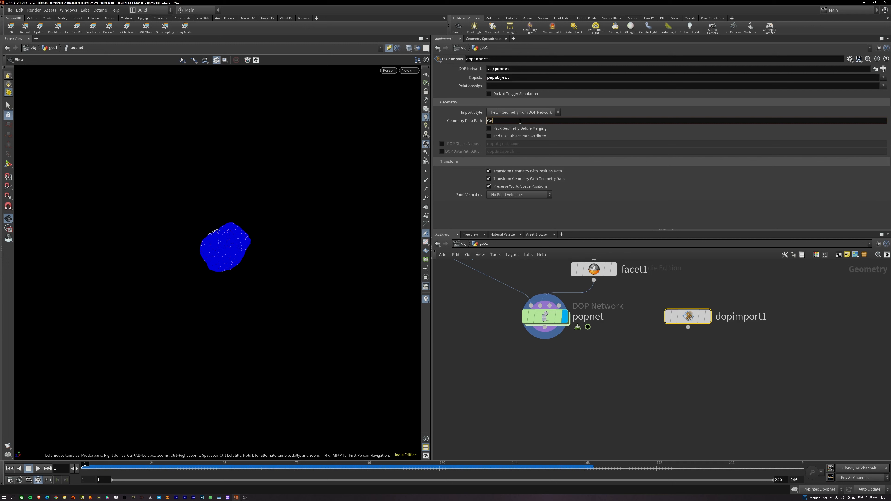
text(Geometry)
key(Return)
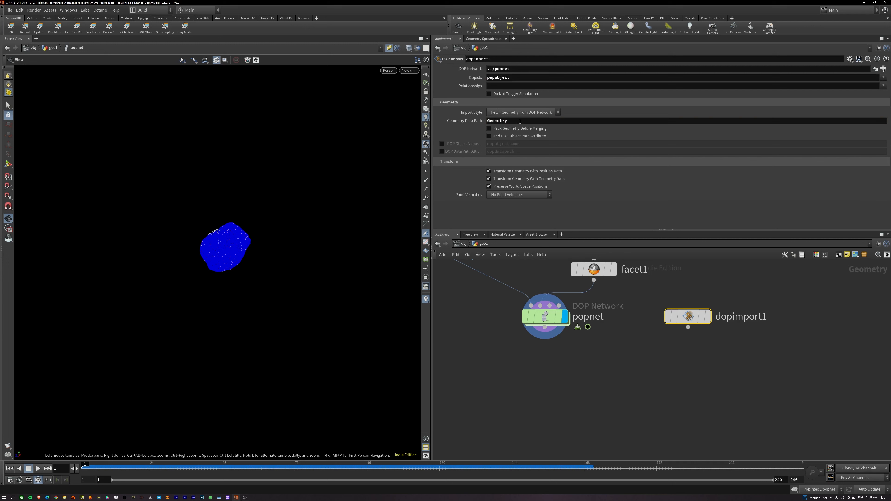
Duplicate dopimport1 beside the original and set the copy's geometry data path to Filaments
middle_drag(769, 369, 724, 366)
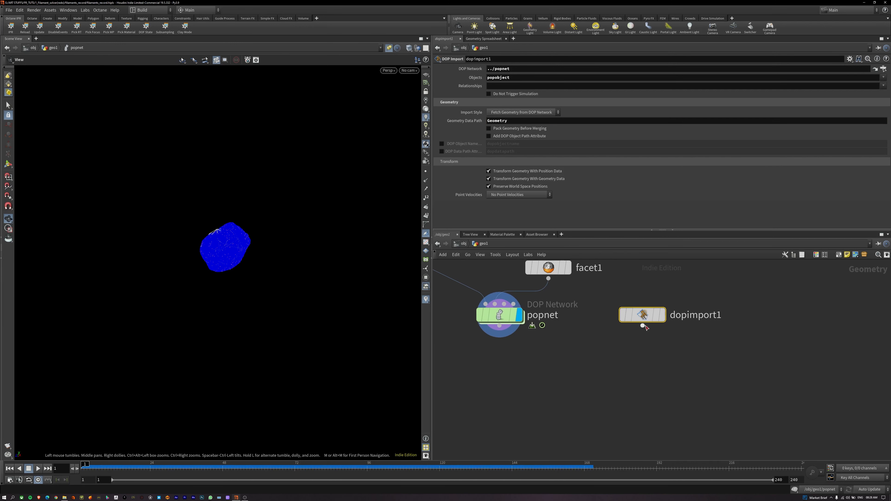
alt+drag(647, 319, 797, 320)
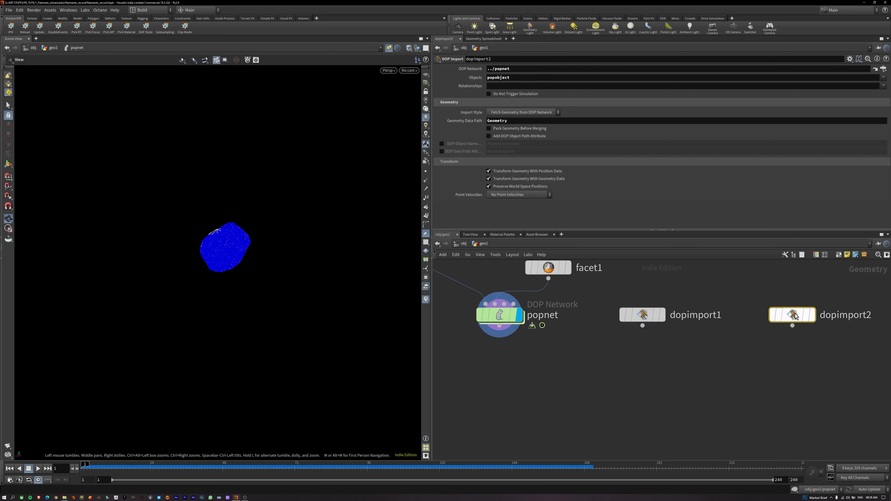
click(541, 121)
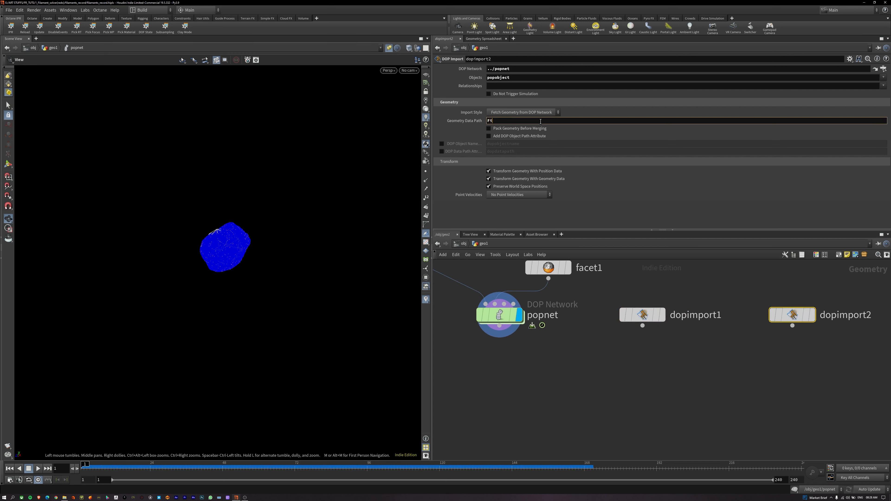
key(Return)
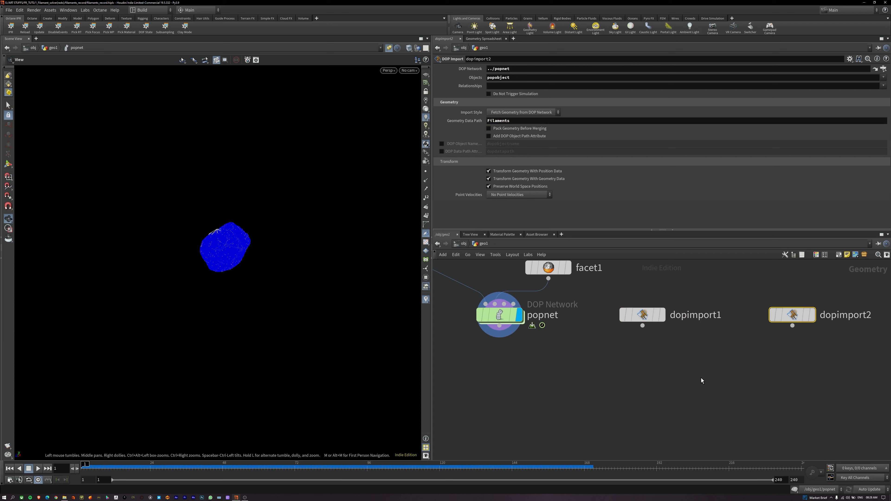
Play the simulation to frame 33, set dopimport2 as the displayed node, and select each DOP import to compare its settings
click(663, 314)
middle_drag(696, 368, 646, 365)
key(Up)
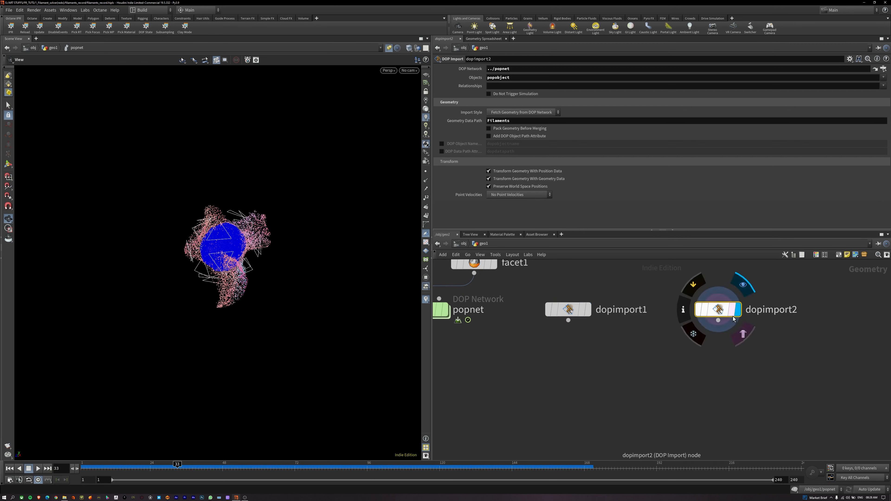
click(737, 310)
drag(640, 347, 546, 285)
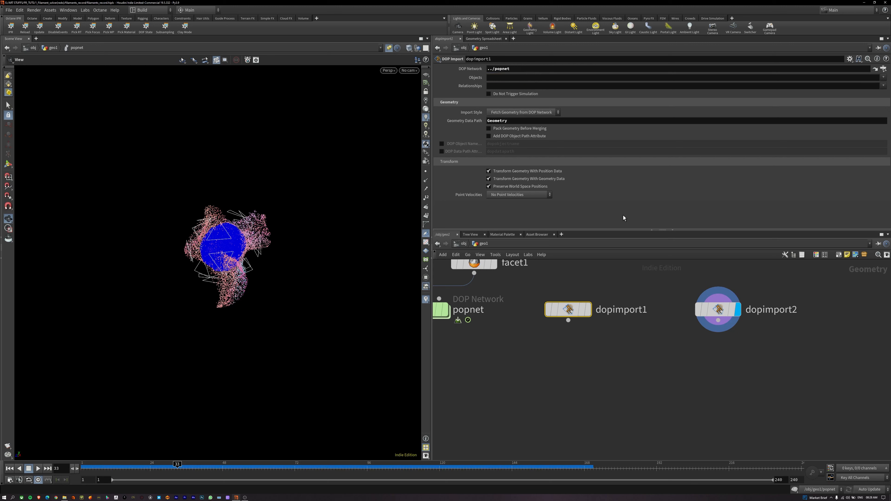
drag(794, 296, 654, 343)
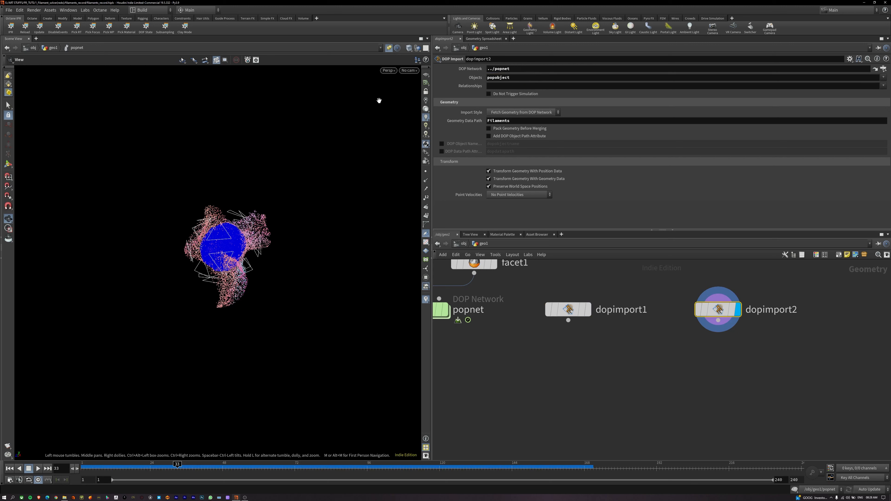
Return the viewport to geo1 and play the filament geometry imported by dopimport2 from the first frame
click(388, 49)
key(ctrl+Up)
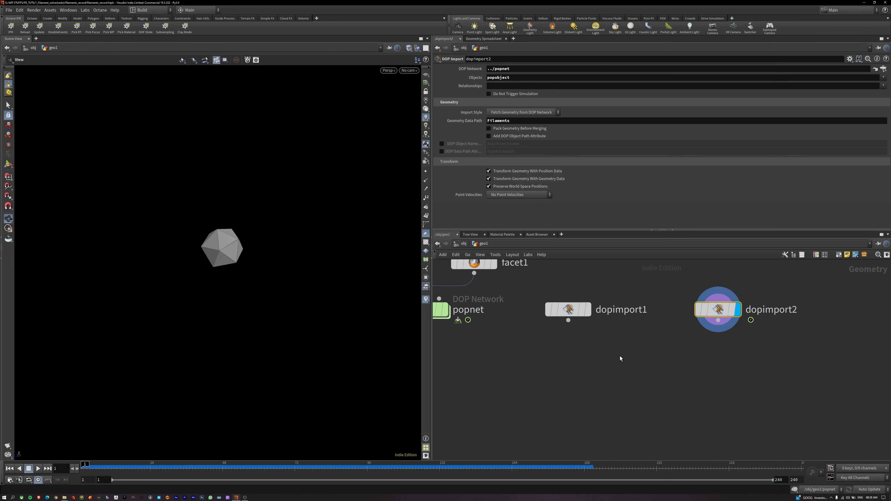
key(Up)
key(ctrl+Up)
drag(613, 343, 552, 288)
key(Up)
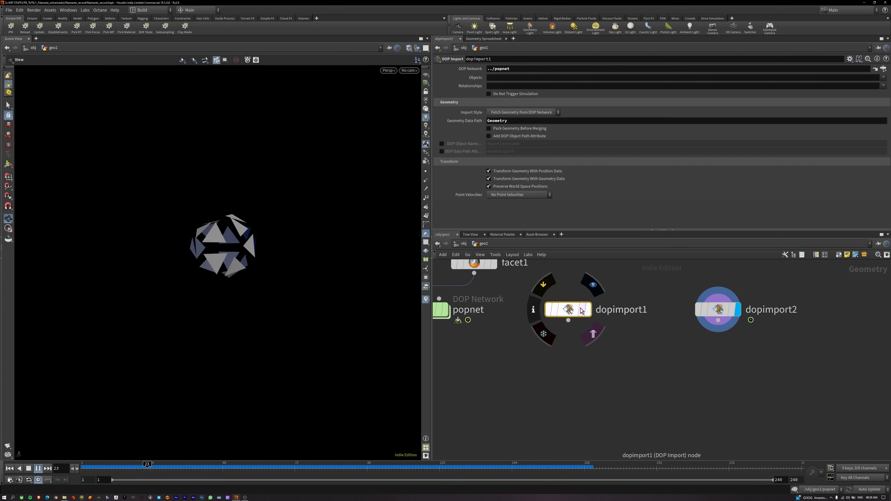
Display dopimport1, set its Objects to popobject, and play the imported particles from the first frame
click(593, 285)
key(ctrl+Up)
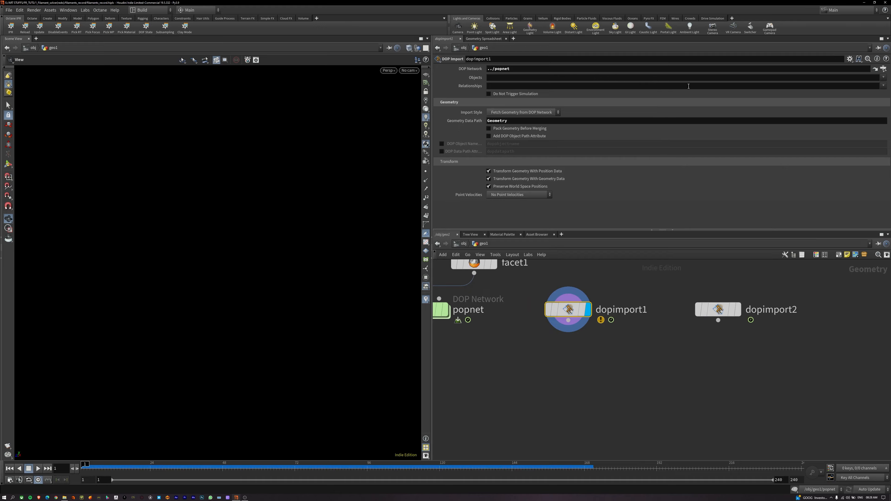
click(883, 77)
click(883, 85)
key(Up)
click(683, 404)
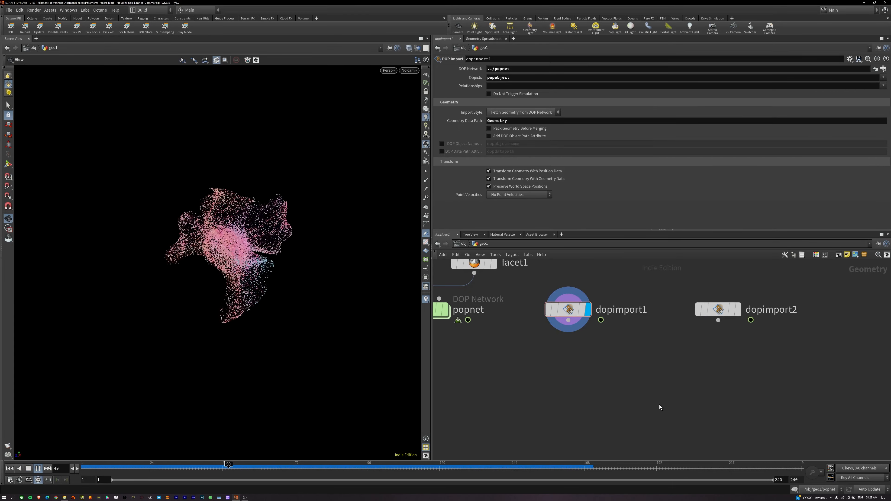
drag(306, 311, 133, 339)
key(Up)
key(ctrl+Up)
Inside popnet, insert a POP Wind node after popadvectbyfilaments1 and delete the wire_pops_into_here merge
middle_drag(494, 357, 621, 385)
double_click(550, 342)
middle_drag(688, 421, 589, 421)
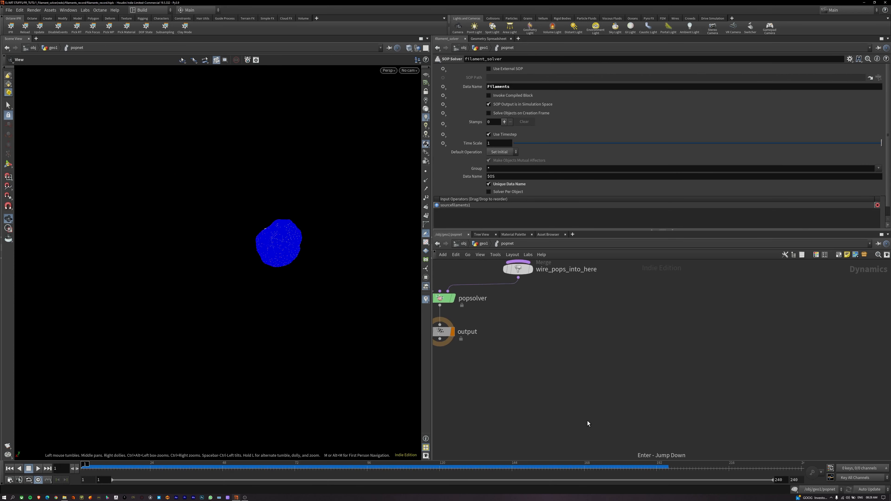
scroll(558, 296, down, 2)
middle_drag(558, 296, 618, 360)
key(Tab)
text(pop)
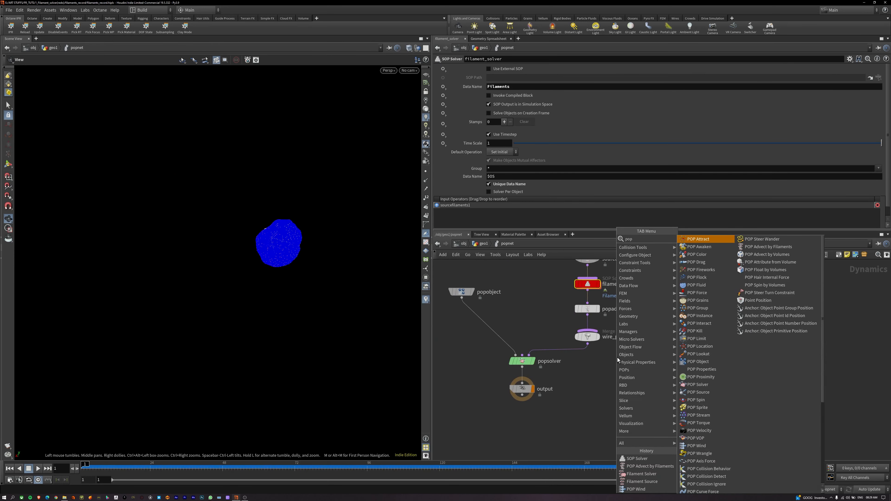
text( wind)
key(Return)
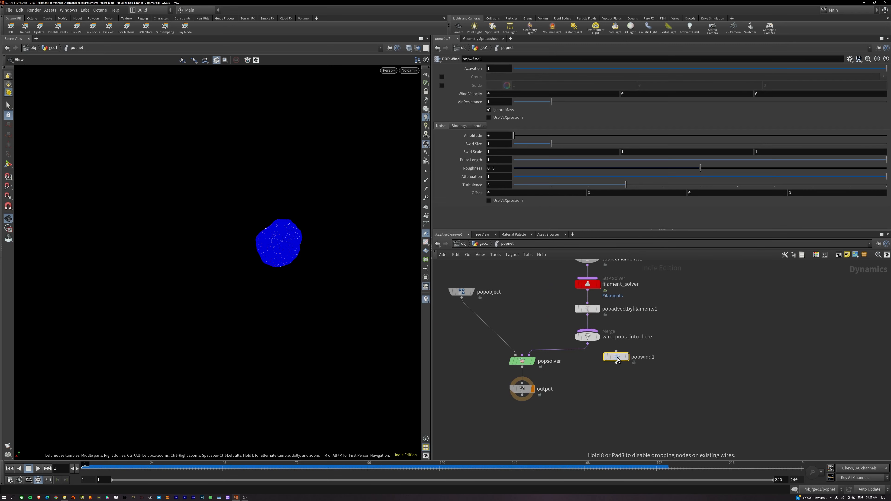
click(617, 358)
drag(617, 357, 587, 323)
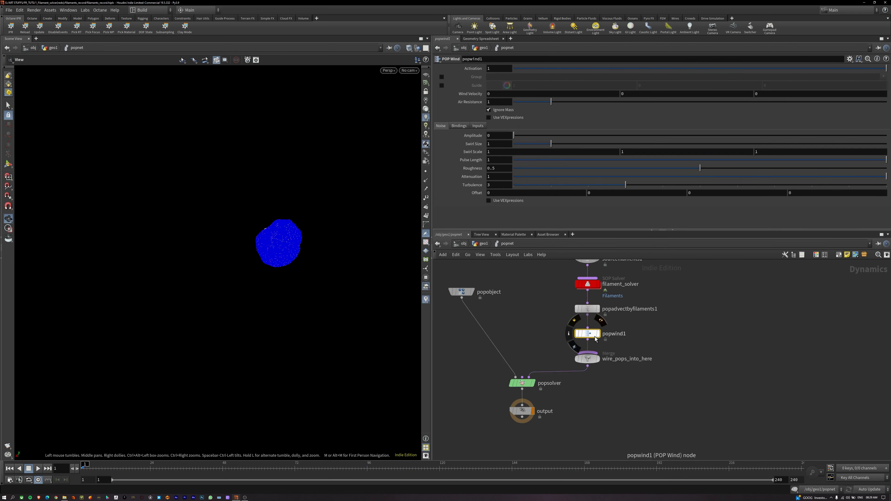
click(593, 358)
key(Delete)
Set the popwind1 noise Amplitude to 1, play the simulation, and rewind it to the first frame
scroll(602, 368, up, 2)
click(580, 345)
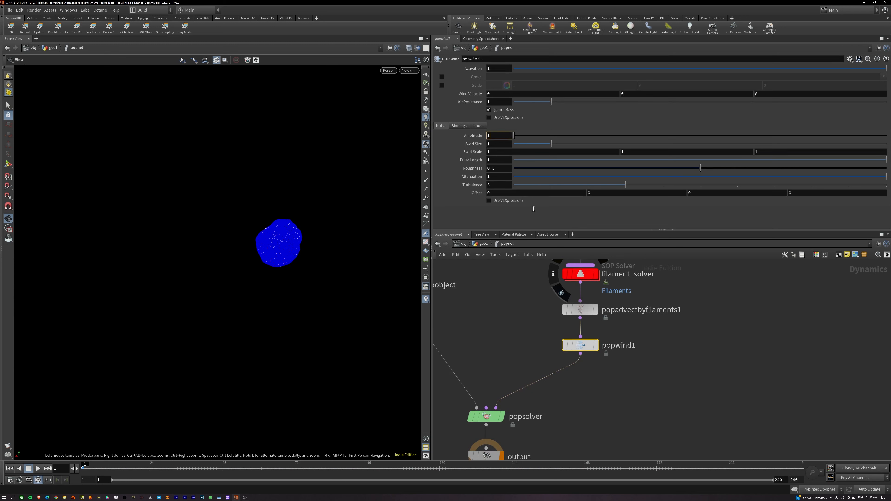
click(696, 375)
key(Up)
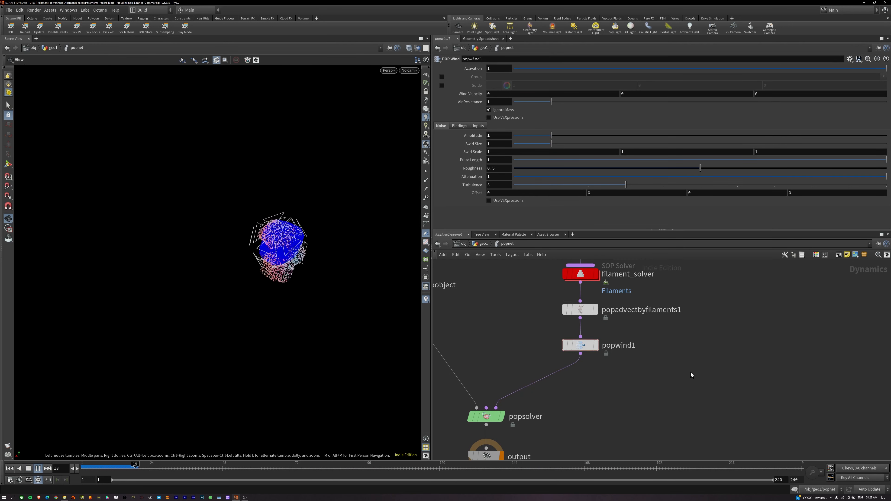
key(ctrl+Up)
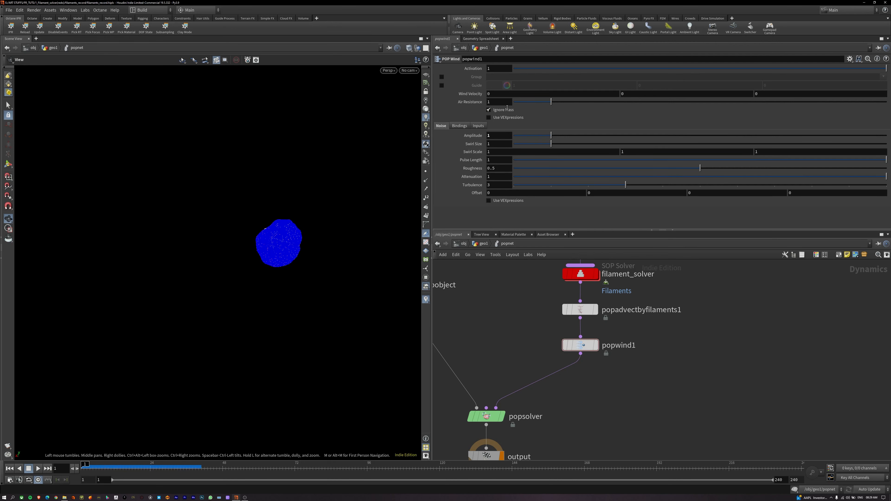
Set the popwind1 noise Amplitude to 5 and play the particle simulation from the first frame
key(Return)
key(Up)
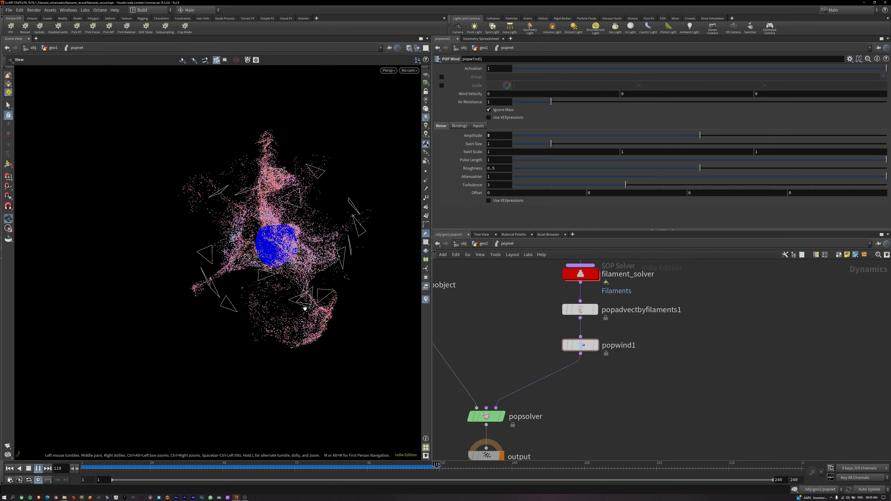
drag(304, 308, 409, 280)
key(ctrl+Up)
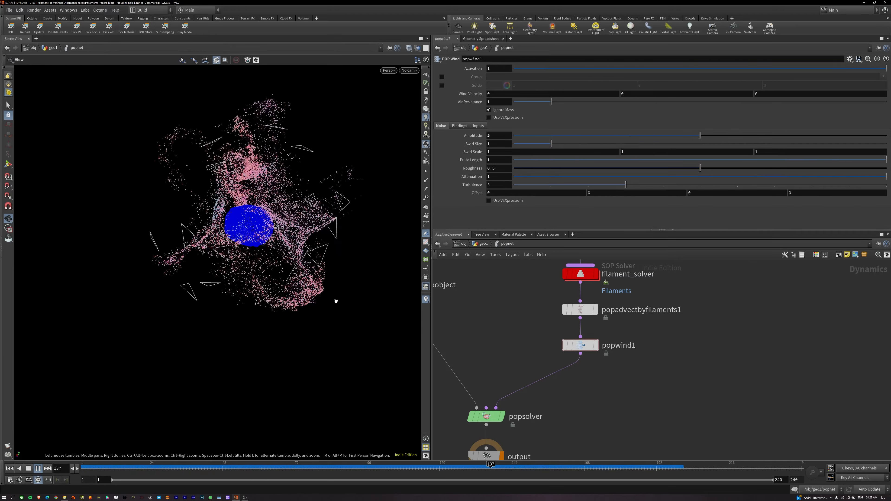
key(ctrl+Up)
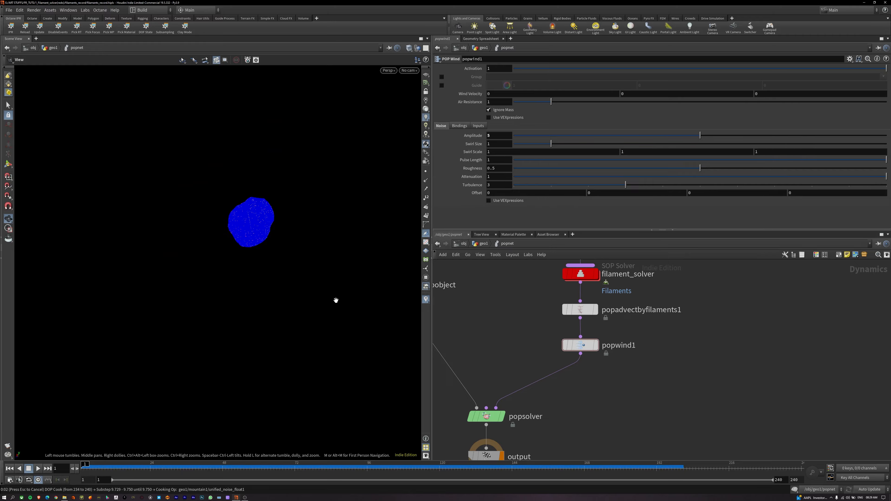
drag(337, 300, 214, 330)
key(ctrl+Up)
key(Up)
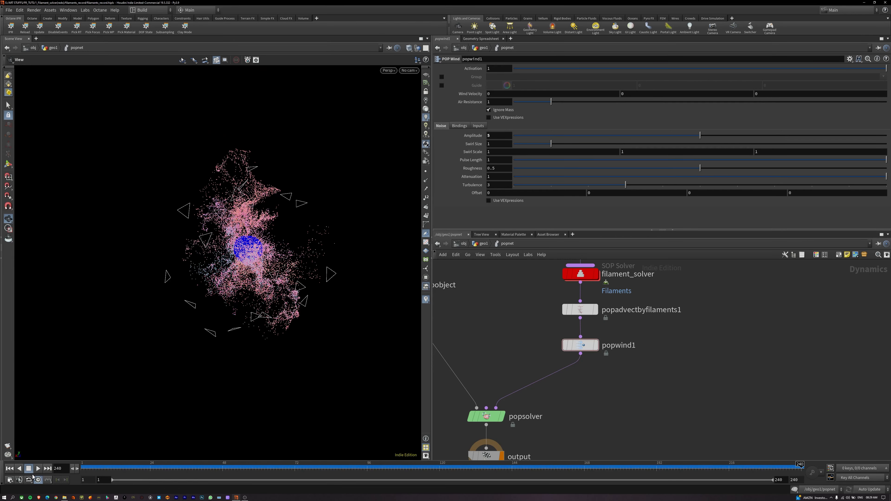
click(37, 469)
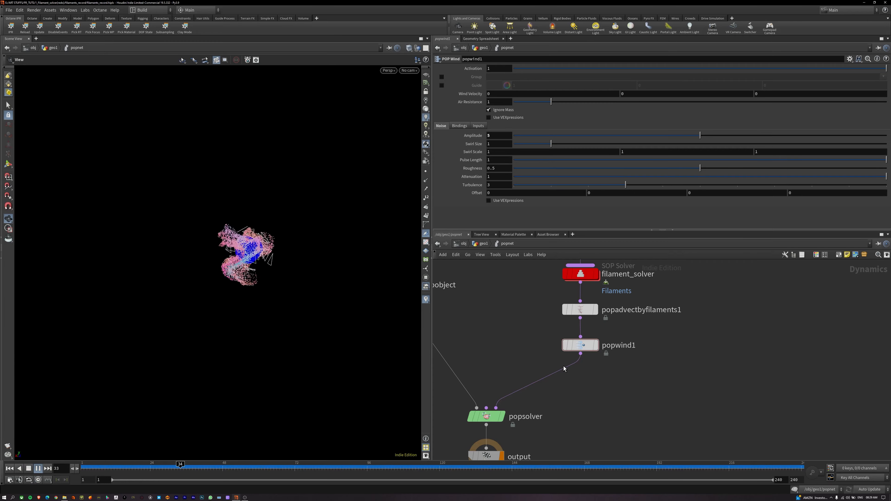
Examine the transform node inside filament_solver and return to the popnet network
middle_drag(510, 348, 551, 413)
click(621, 339)
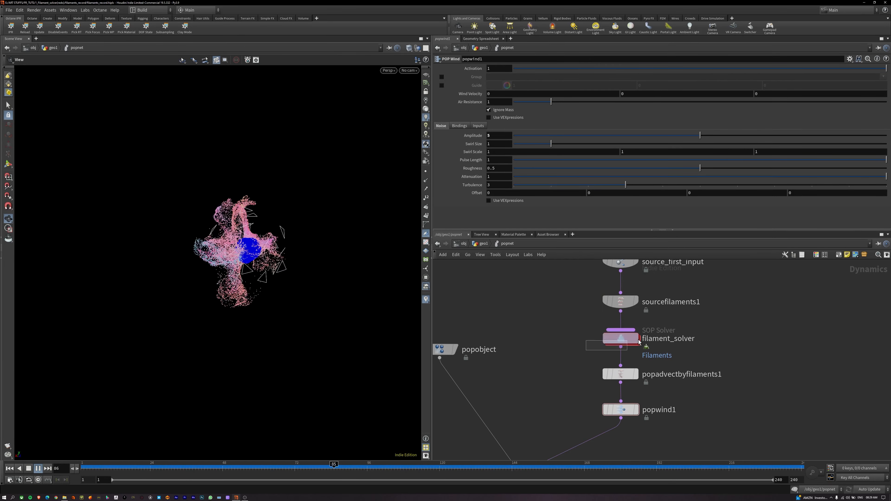
double_click(621, 339)
double_click(647, 369)
text(u)
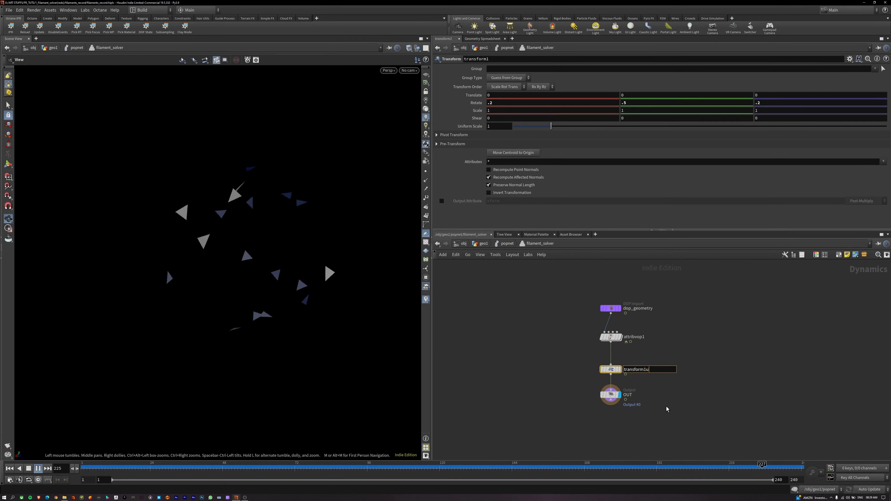
key(Return)
key(u)
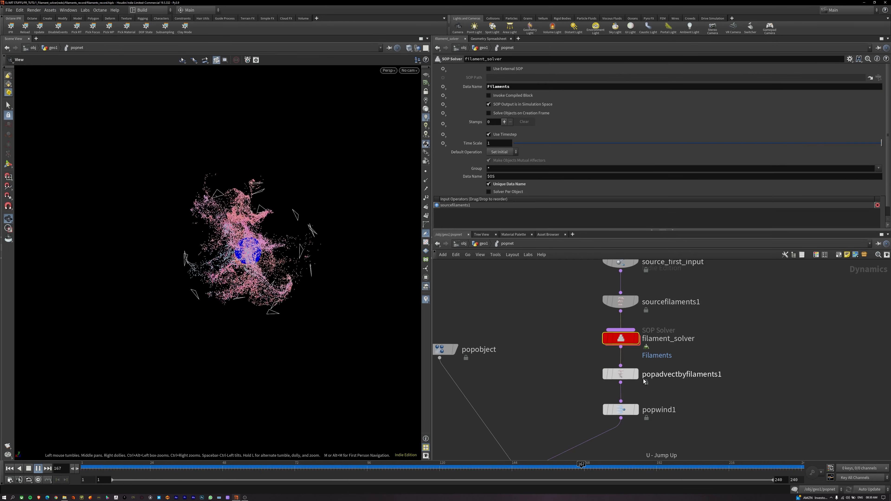
Set the popwind1 noise Amplitude to 2 and rewind the simulation to the first frame
middle_drag(572, 389, 588, 342)
click(632, 363)
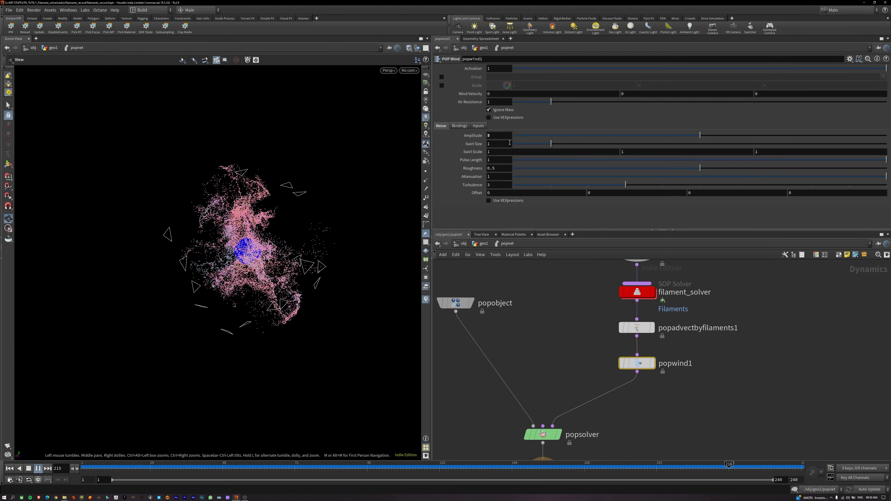
double_click(497, 136)
text(2)
key(Return)
click(577, 321)
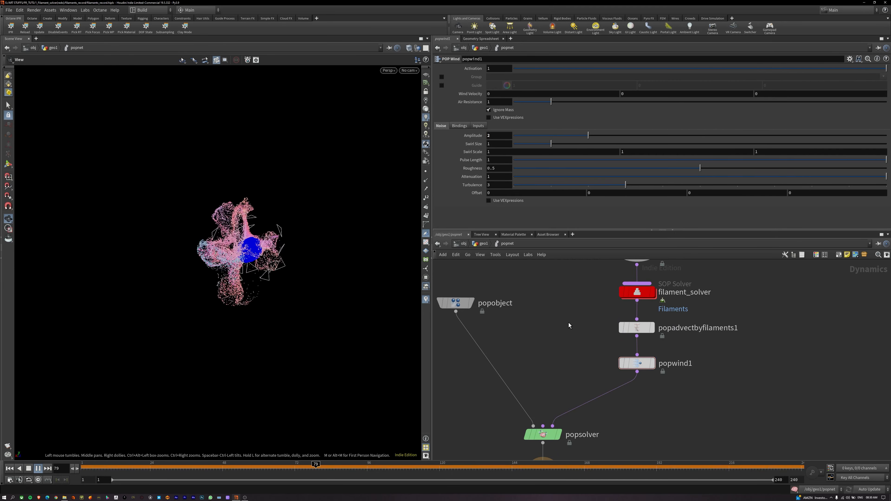
key(ctrl+Up)
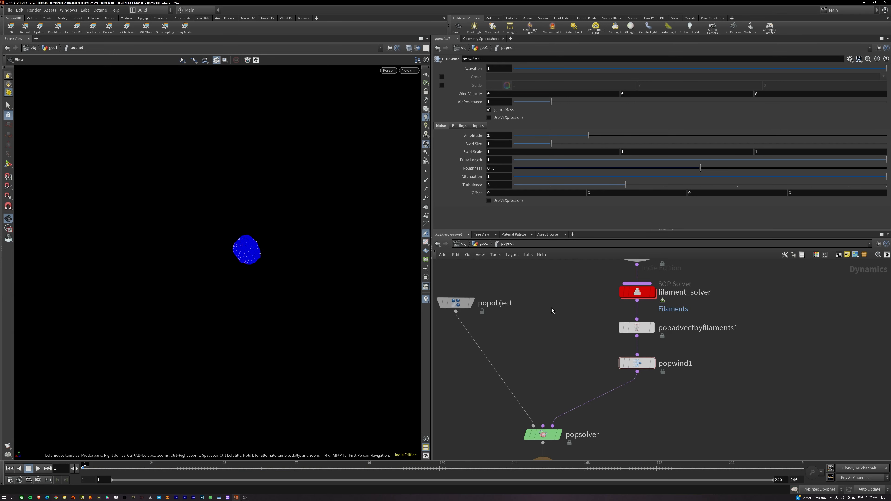
Set the Const. Birth Rate of source_first_input to 100000, play the simulation, and rewind it
middle_drag(551, 308, 578, 432)
click(662, 339)
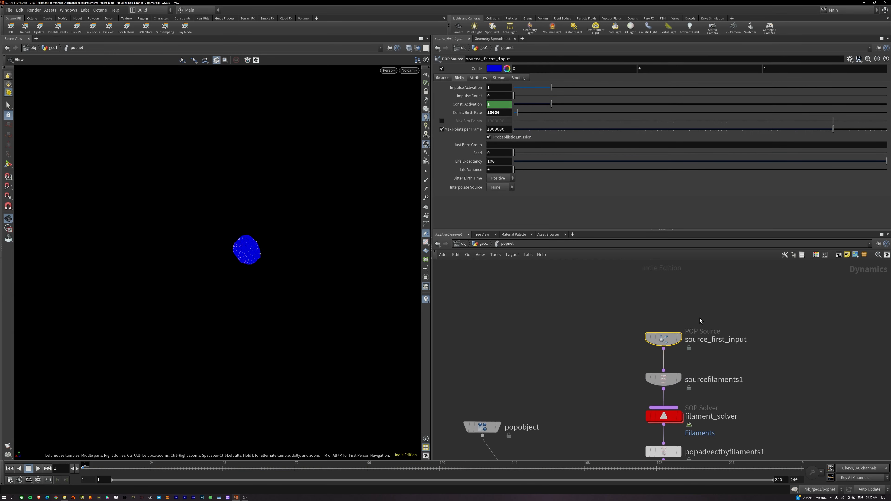
key(Return)
key(Up)
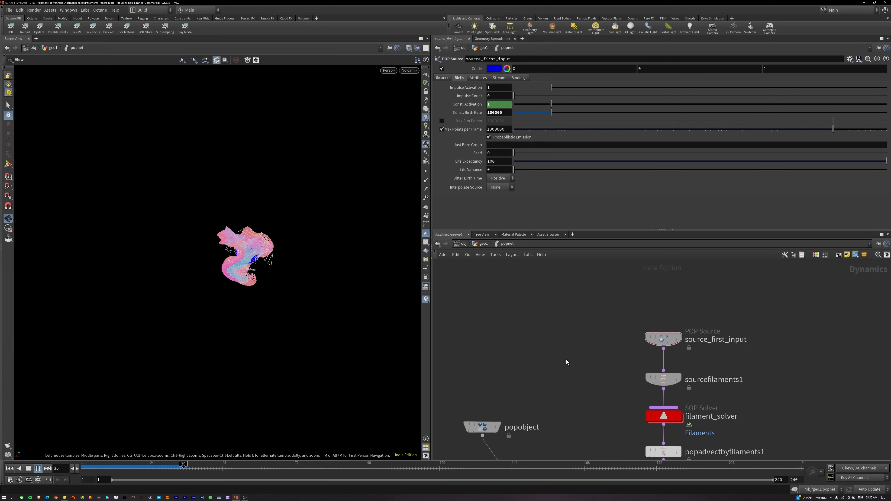
key(ctrl+Up)
In the geo1 network, add a Group Create node and place it directly below dopimport1
key(u)
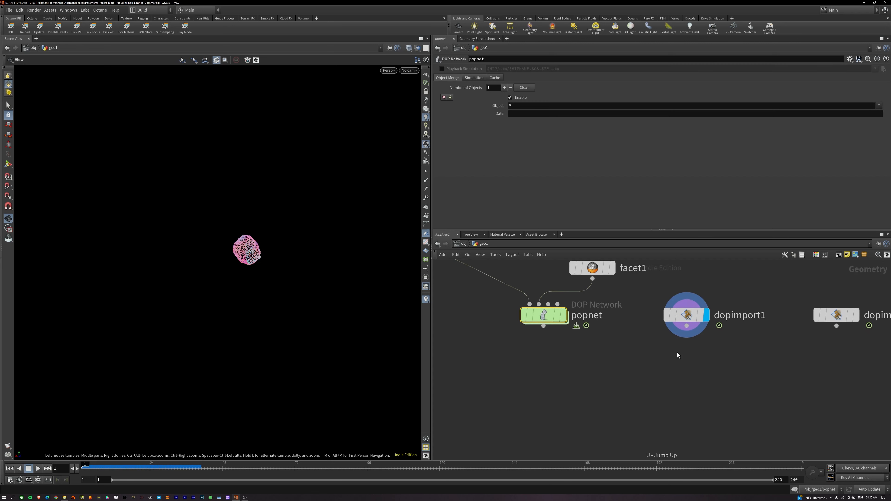
key(Tab)
text(grou)
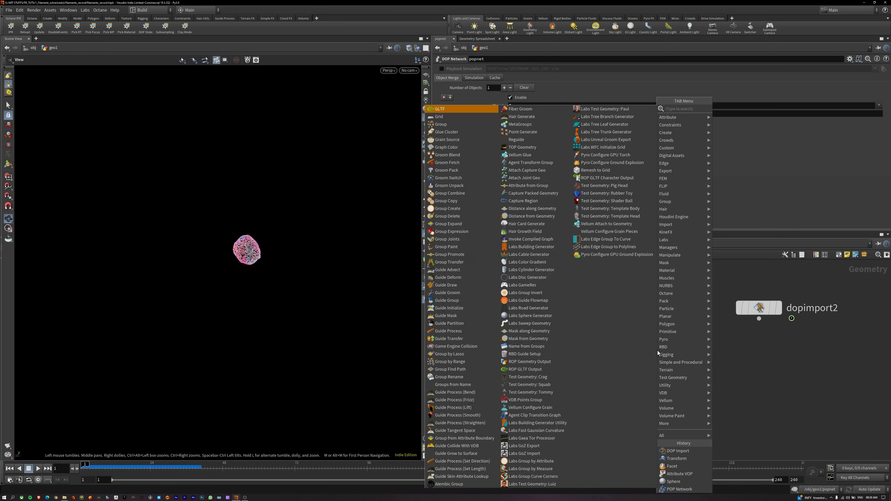
key(Return)
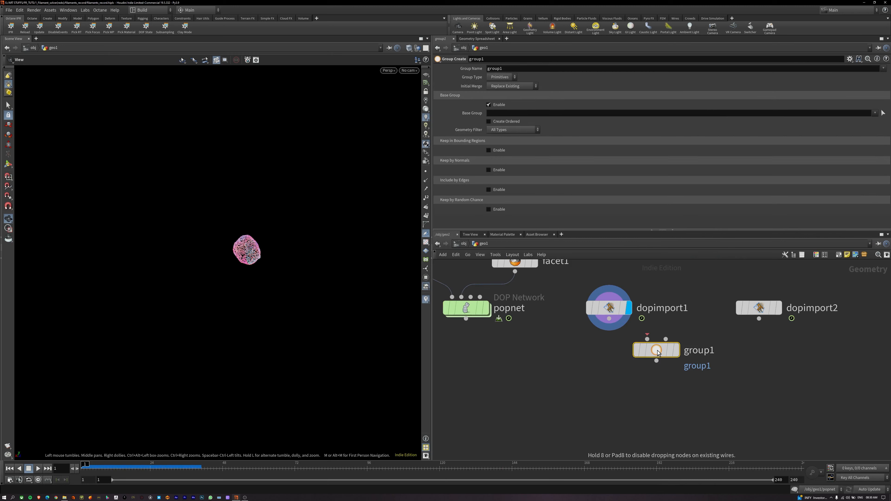
drag(667, 351, 620, 363)
Set the group node's name to $OS and its type to Points, and wire dopimport1 into its first input
double_click(564, 70)
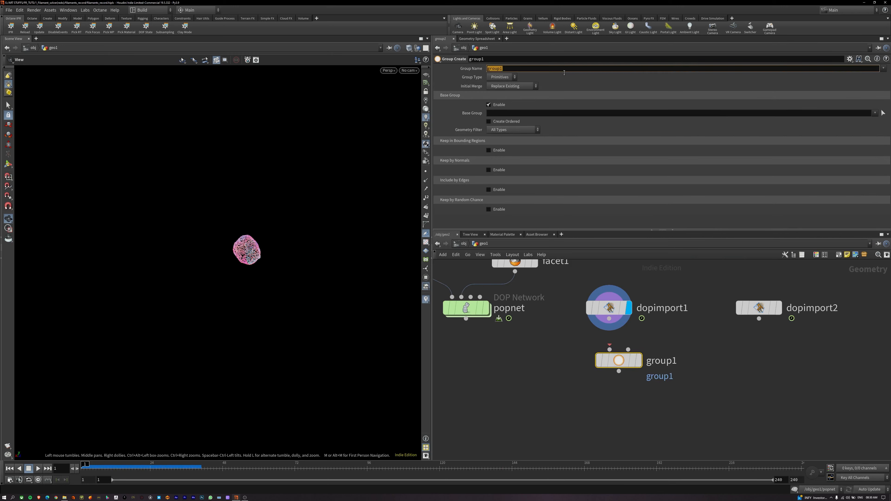
text($OS)
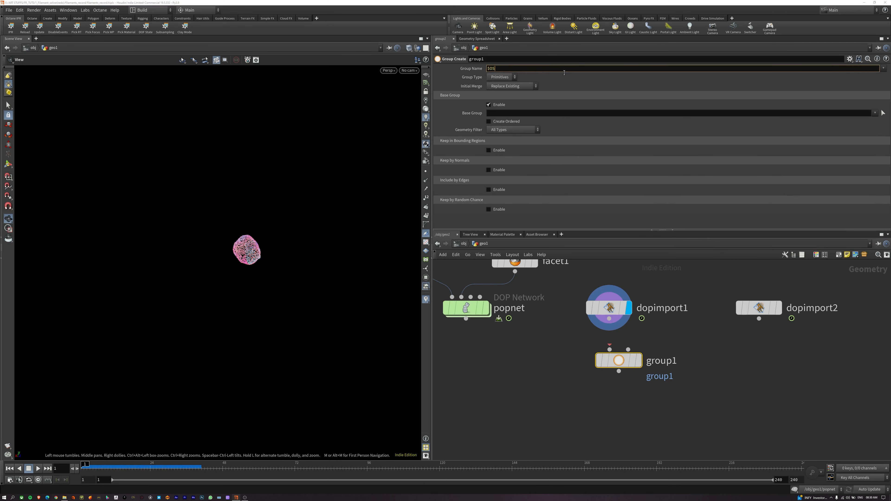
click(500, 77)
click(501, 87)
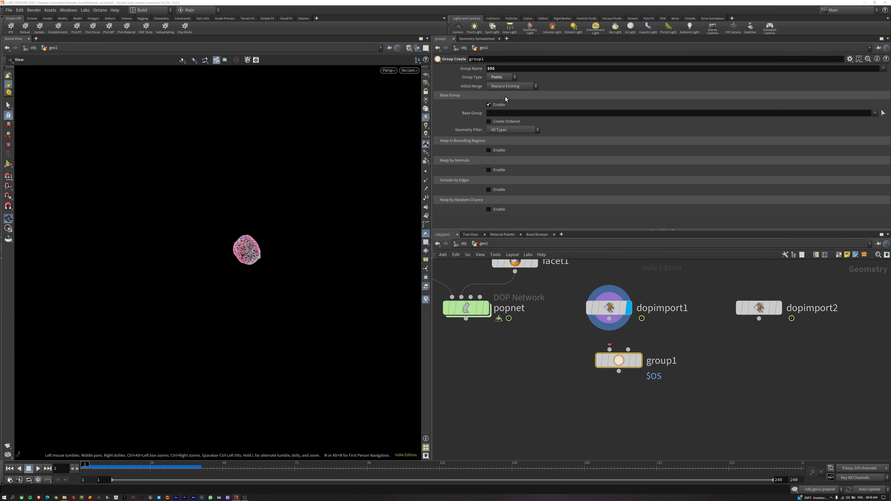
mouse_move(609, 355)
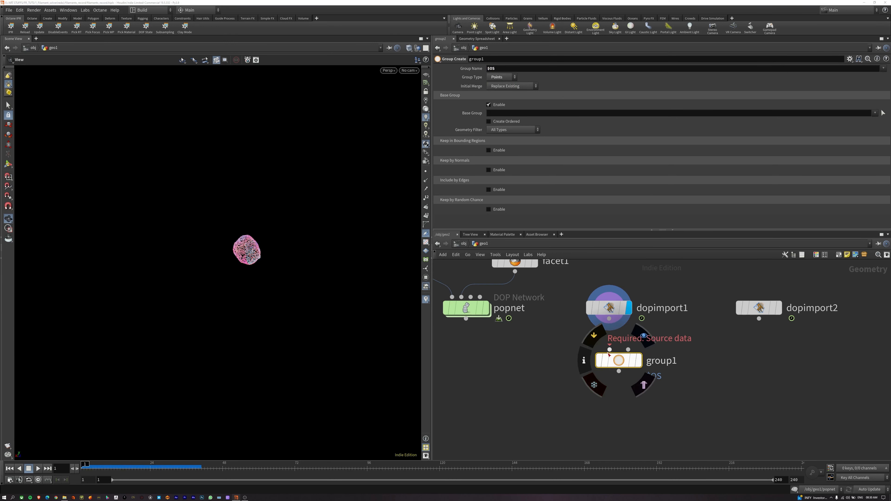
Rename the dopimport1 node as geo and the dopimport2 node as filaments
click(659, 309)
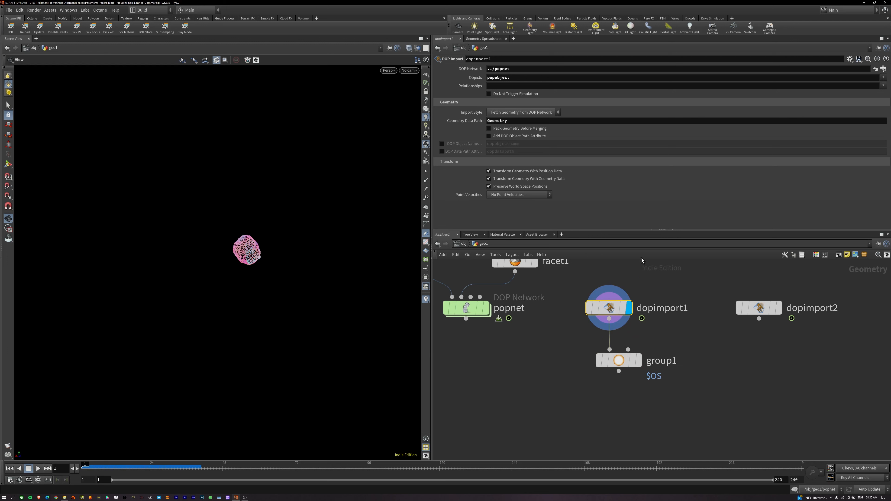
double_click(668, 309)
text(ge)
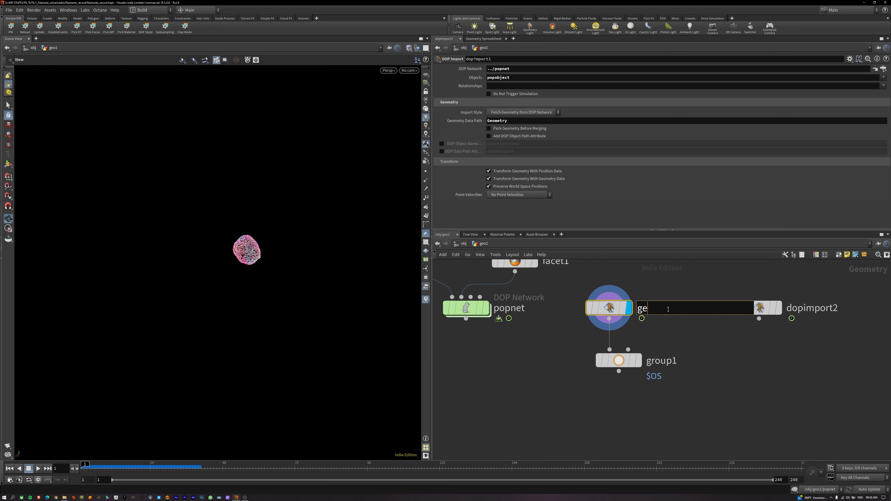
text(o)
key(Return)
double_click(817, 308)
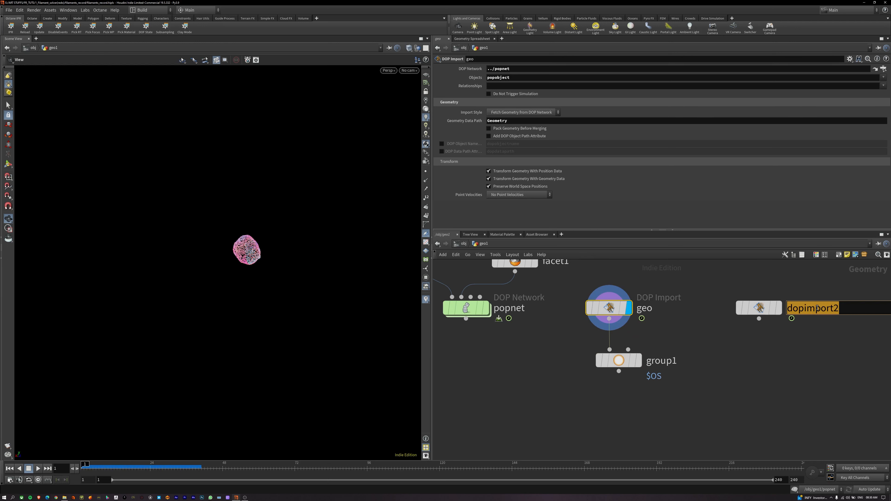
text(filaments)
key(Return)
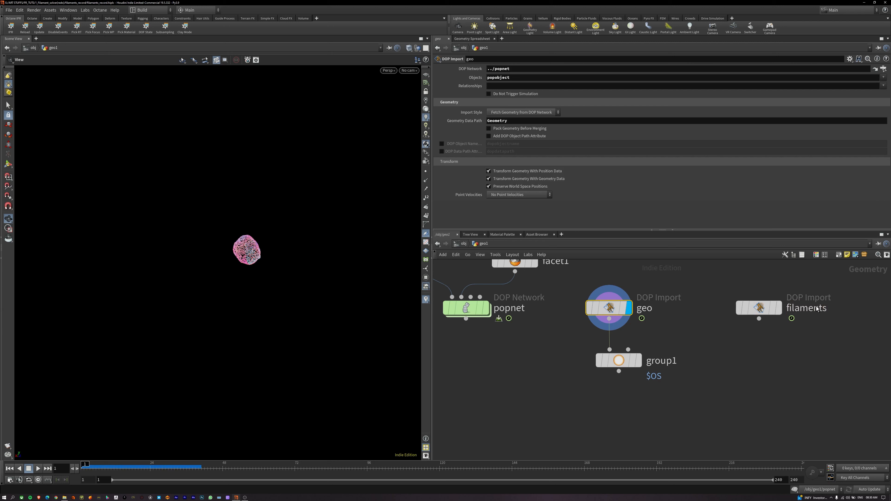
Rename the geo DOP Import node as particles and the group node beneath it as part
double_click(642, 309)
text(p)
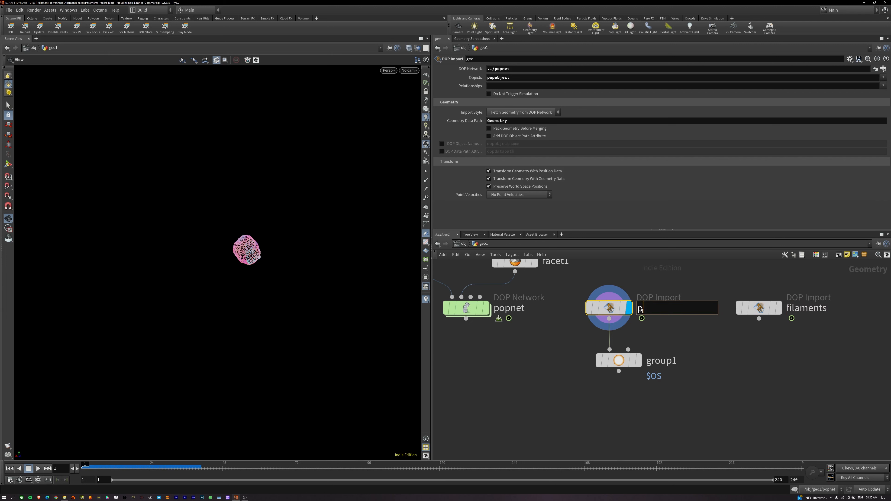
text(articles)
key(Return)
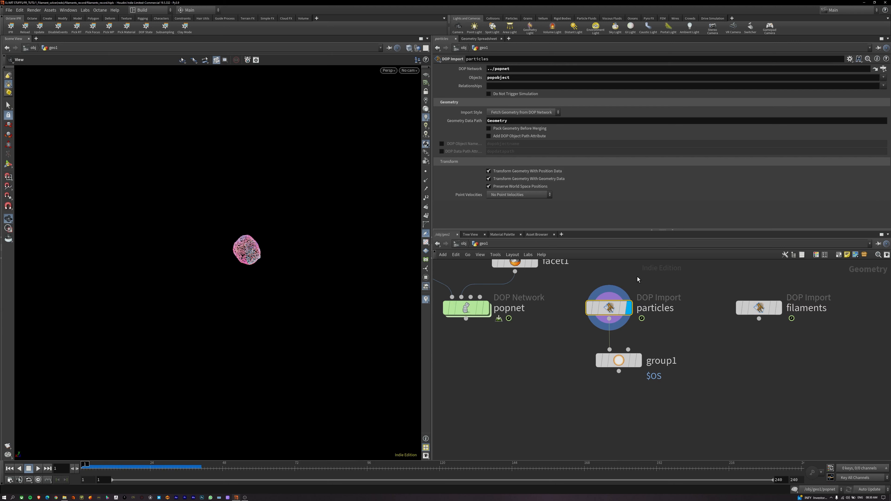
click(638, 363)
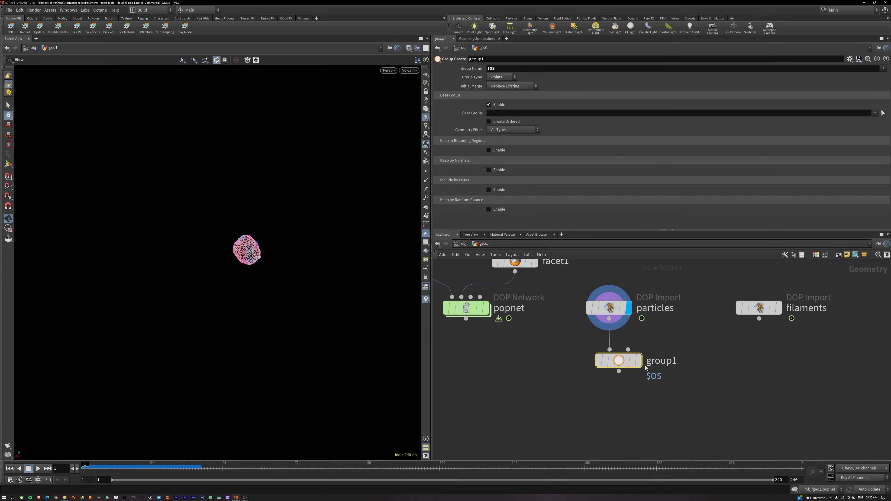
double_click(671, 365)
text(part)
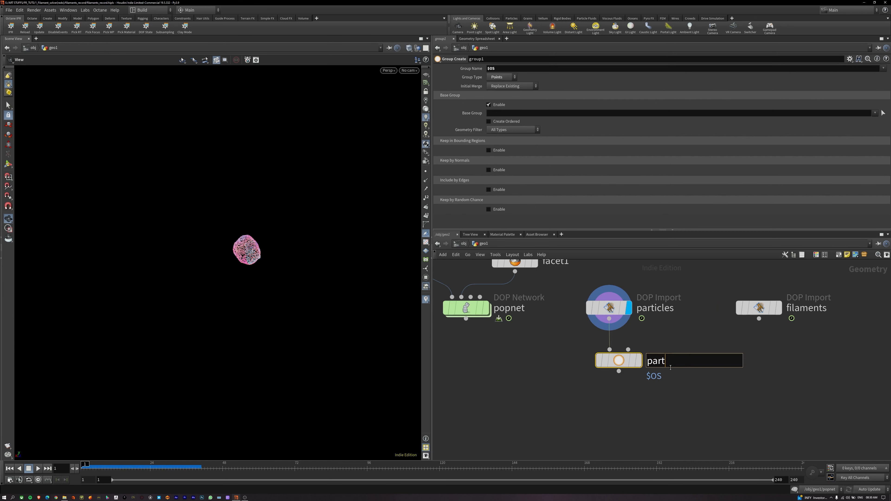
key(Return)
Duplicate the part group node, place the copy below the filaments import, and rename it as fil
alt+drag(620, 361, 758, 361)
double_click(806, 361)
text(fil)
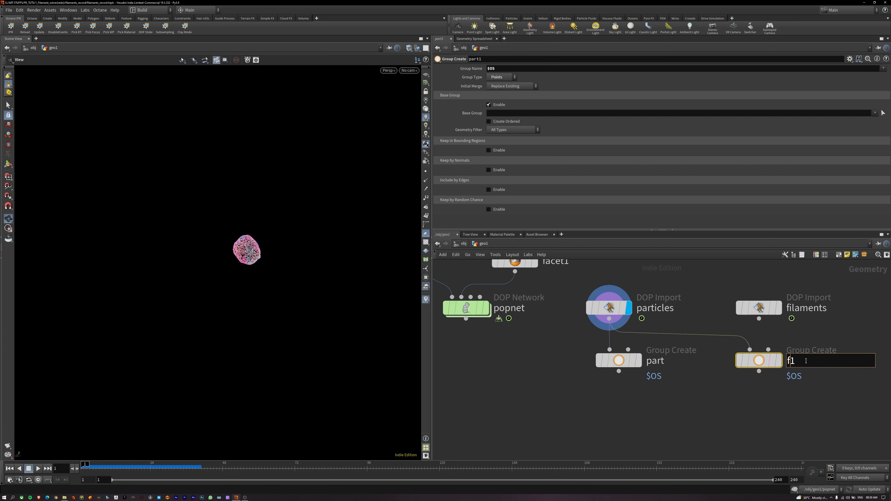
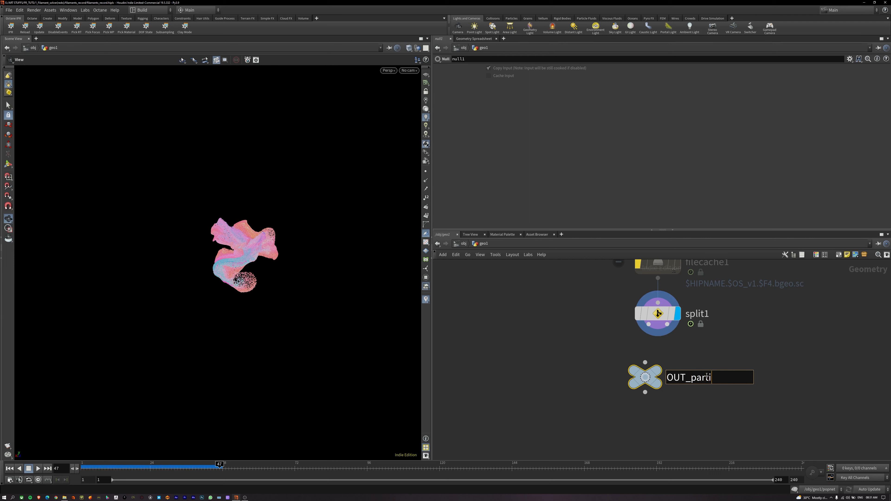
Name the null below split1 OUT_particles, duplicate it beside the original, and name the copy OUT_filaments
text(s)
key(Return)
scroll(704, 373, down, 1)
alt+drag(658, 379, 758, 379)
double_click(811, 376)
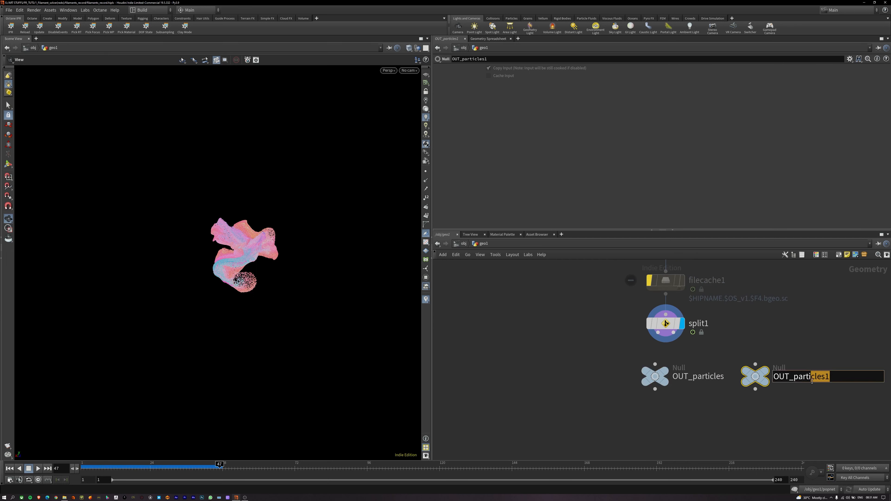
text(filaments)
key(Return)
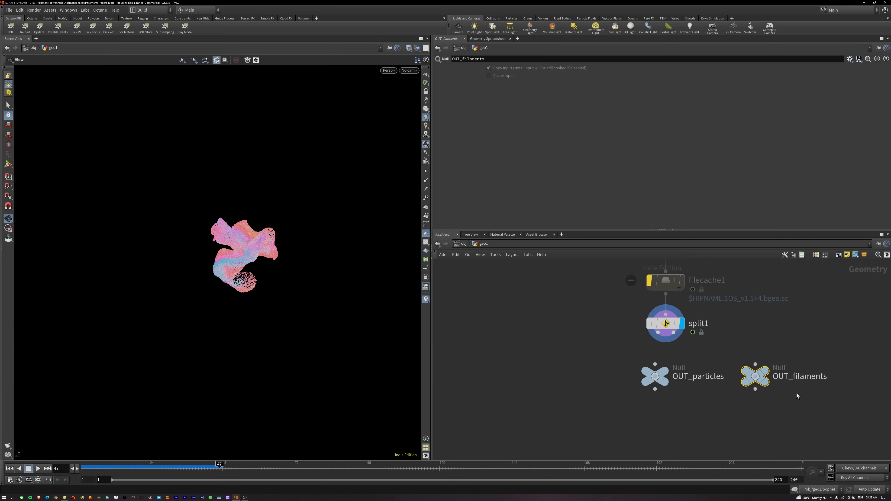
Wire split1's first output to OUT_particles and its second output to OUT_filaments, and display OUT_particles
mouse_move(657, 374)
click(659, 333)
click(655, 363)
click(674, 333)
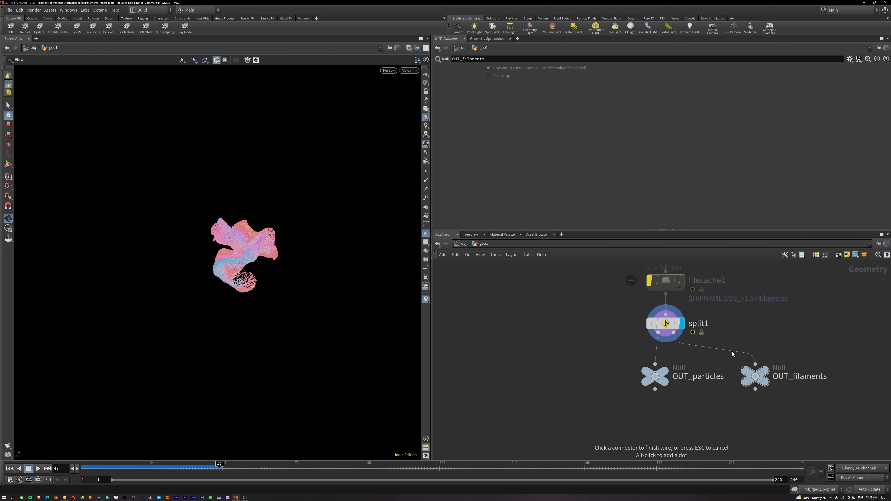
click(735, 354)
scroll(684, 395, down, 5)
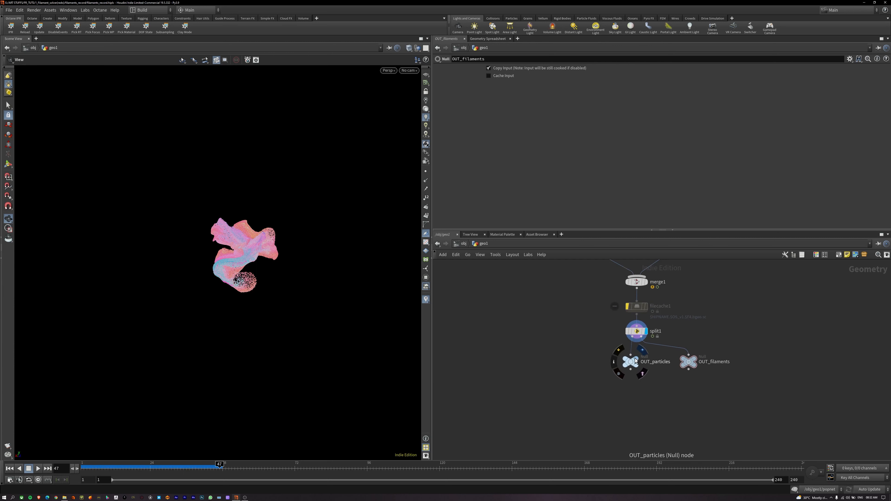
middle_drag(576, 348, 615, 380)
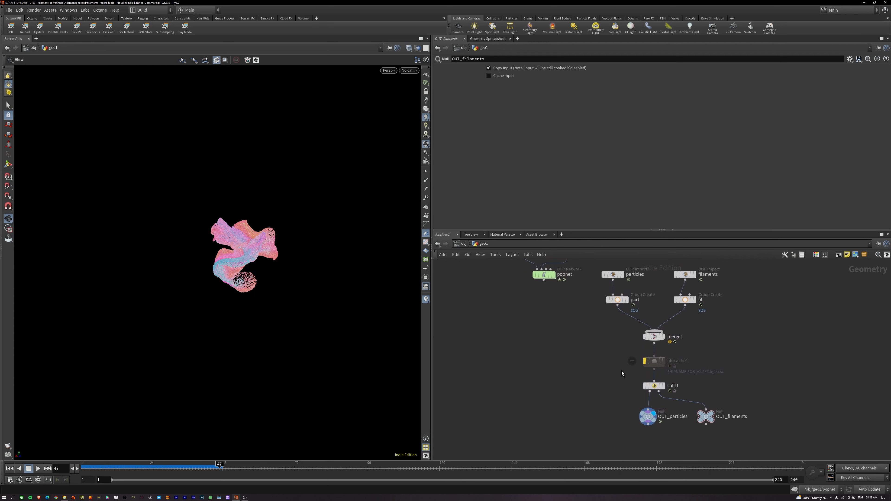
Enable the bypassed filecache1 node, return to the first frame, and save the simulation to disk
drag(660, 355, 661, 354)
key(ctrl+Up)
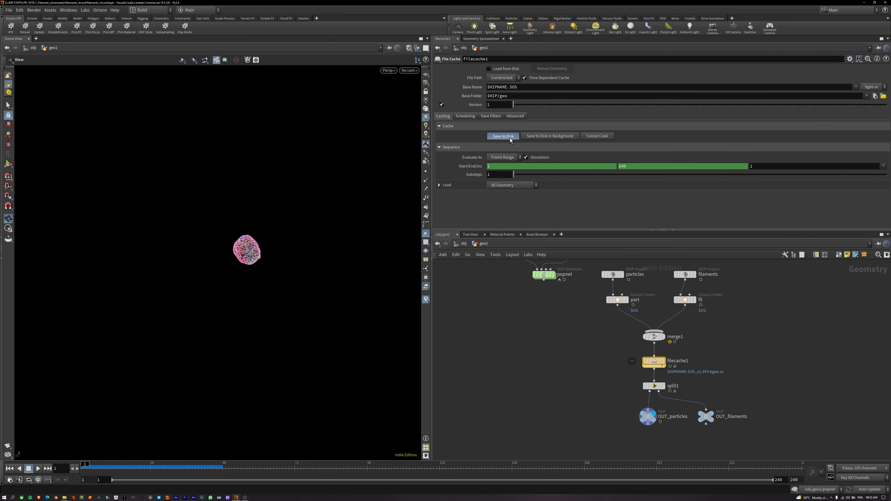
click(509, 138)
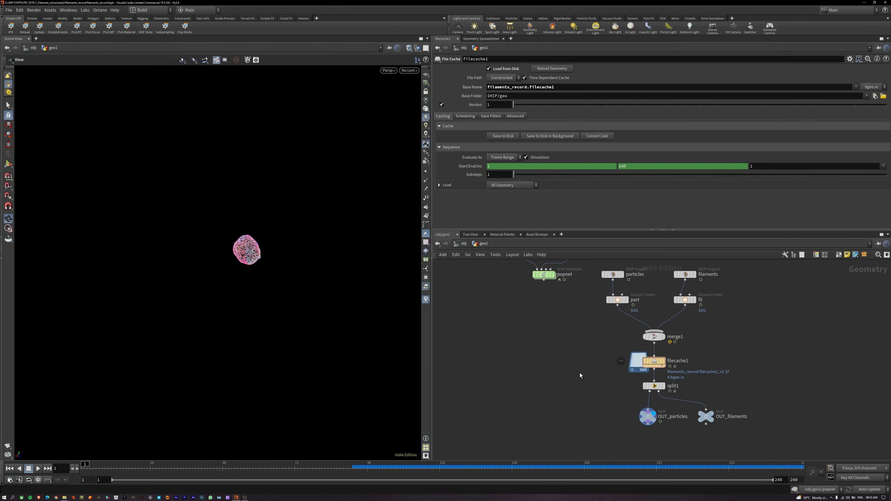
Display the filecache1 result, go up to object level, and set cam1's resolution to 1000 by 1000
middle_drag(590, 372, 586, 372)
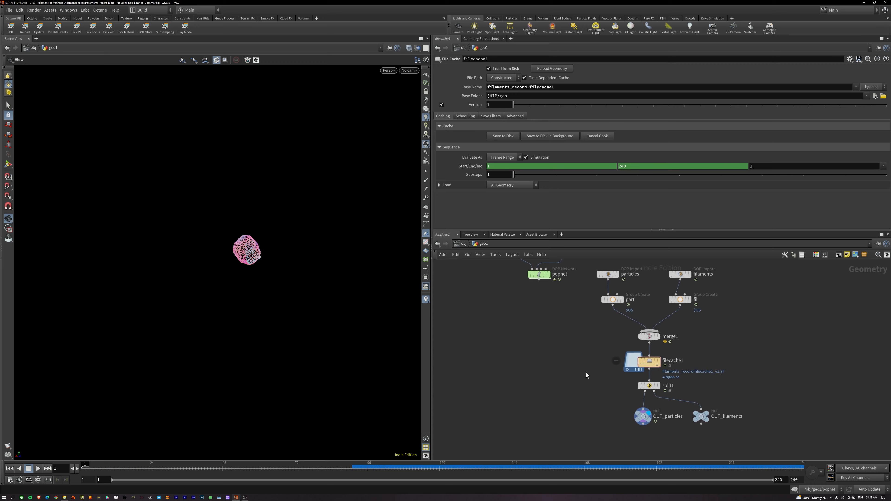
scroll(661, 365, up, 2)
click(658, 363)
middle_drag(699, 389, 689, 361)
key(Up)
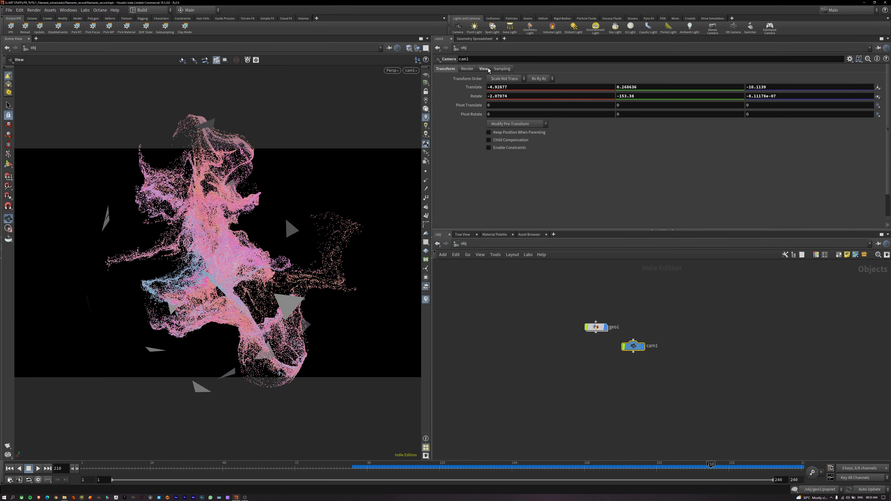
click(484, 69)
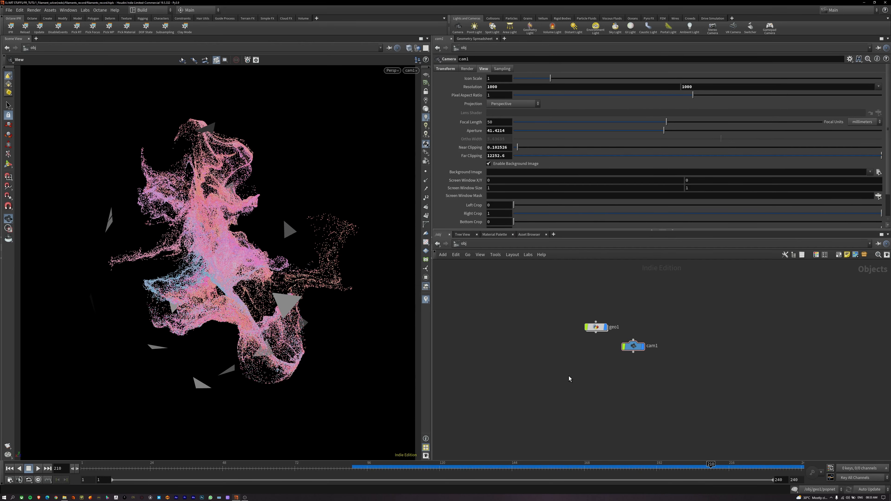
Add a Grid object below cam1 and parent it to the camera
middle_drag(569, 378, 588, 365)
click(652, 339)
key(Tab)
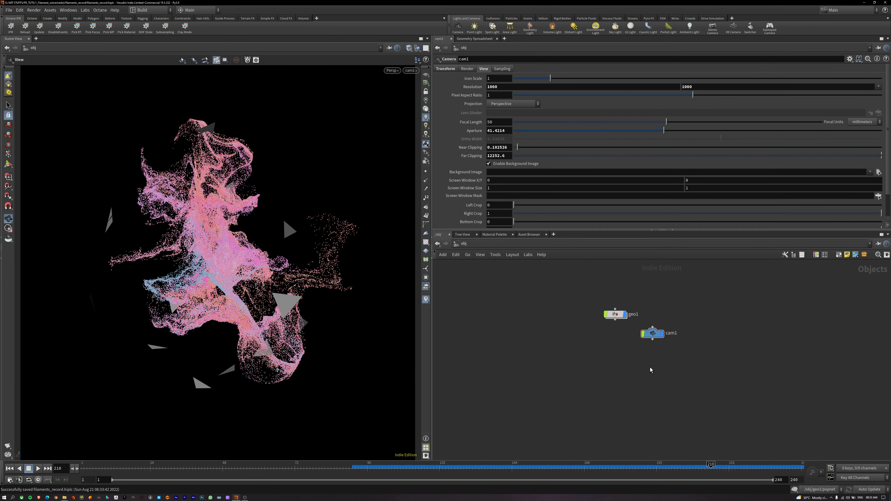
key(Return)
Set the grid's X rotation to -90, Z translation to -16.3, and uniform scale to 2.2
click(527, 99)
text(-90)
key(Return)
middle_drag(786, 86, 730, 87)
drag(342, 260, 291, 280)
click(492, 134)
text(2.2)
key(Return)
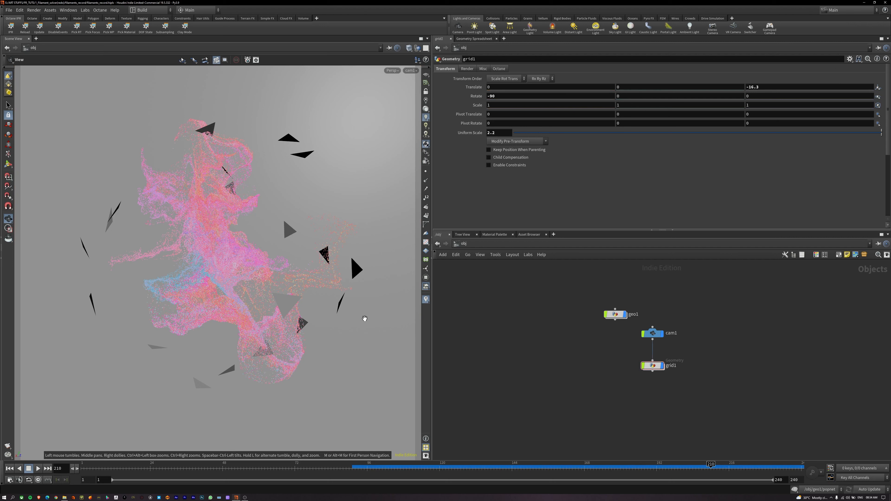
Add a material network at object level and create a Karma MaterialX Subnet inside it
middle_drag(613, 371, 589, 372)
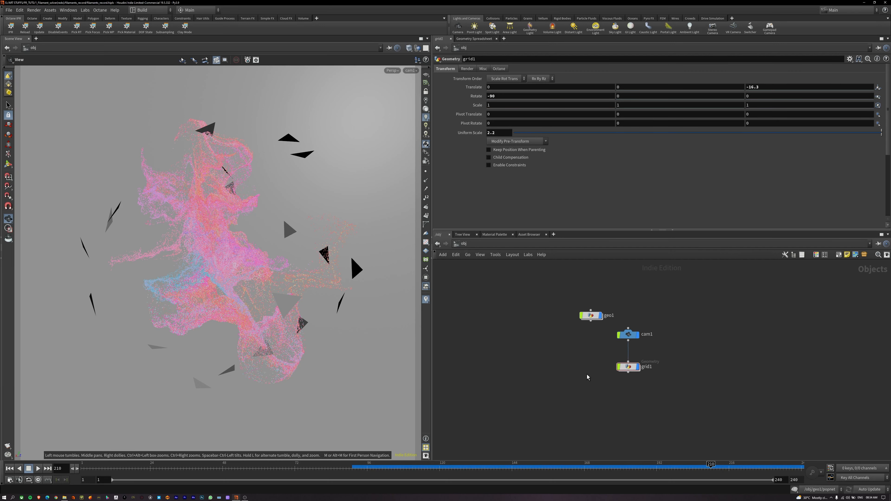
key(Tab)
text(matnet)
key(Return)
double_click(587, 374)
key(Tab)
text(karma m)
key(Return)
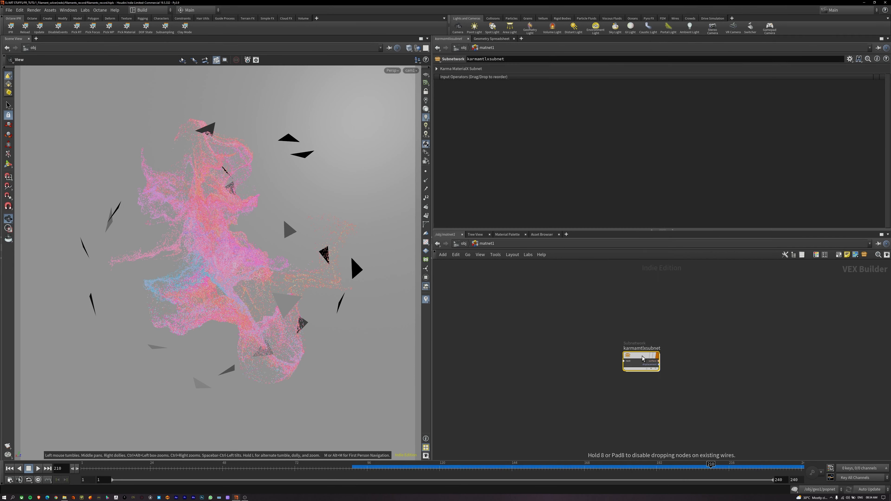
Place the Karma material subnet in the network and rename it as particles
middle_drag(642, 359, 577, 349)
scroll(577, 349, up, 2)
double_click(579, 329)
text(particles)
key(Return)
Duplicate the particles material twice alongside the original, and name the copies filaments and BG
alt+drag(575, 349, 780, 348)
double_click(671, 330)
text(filaments)
double_click(770, 330)
text(BG)
key(Return)
middle_drag(573, 343, 530, 337)
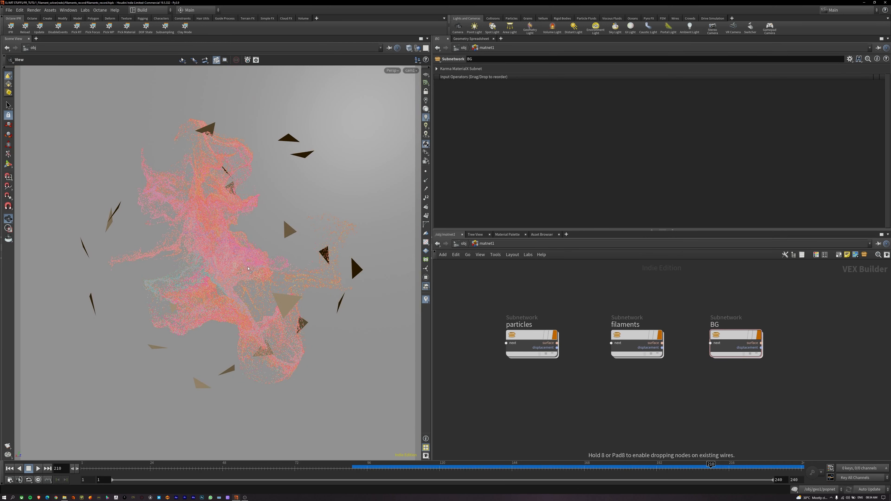
Return to the geo1 network, move OUT_particles farther from OUT_filaments, and display OUT_particles
drag(248, 269, 530, 330)
key(u)
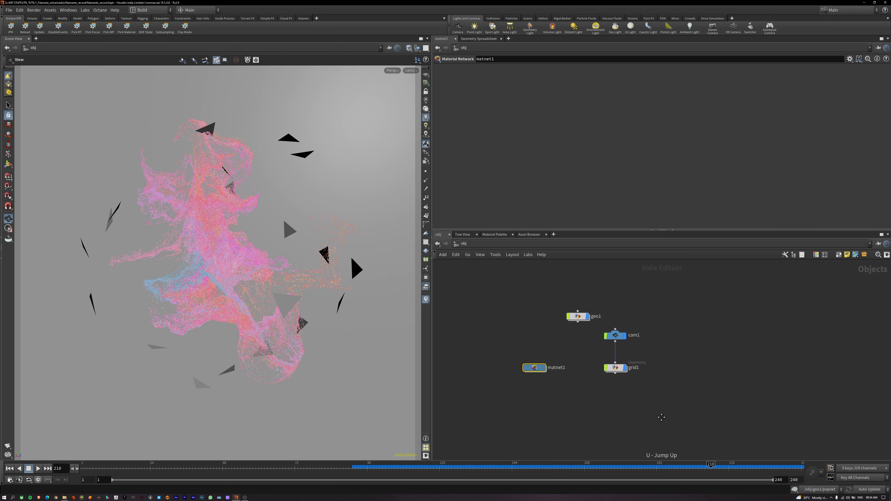
click(564, 322)
double_click(564, 326)
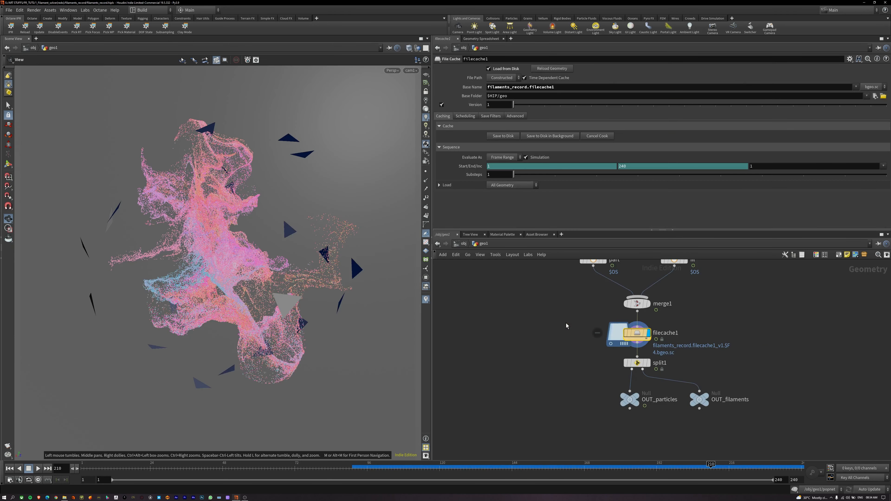
middle_drag(593, 411, 558, 359)
drag(597, 352, 569, 352)
middle_drag(651, 373, 594, 383)
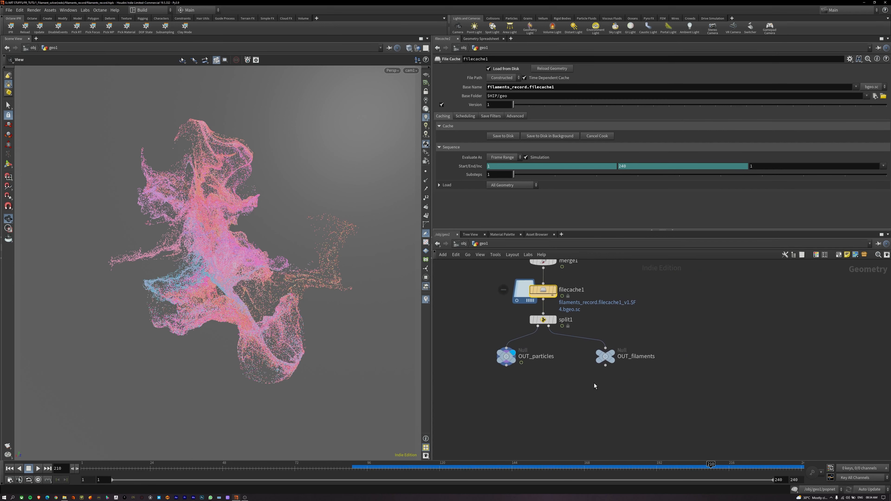
Copy the OUT_filaments null and go up to object level
click(606, 356)
key(ctrl+c)
key(u)
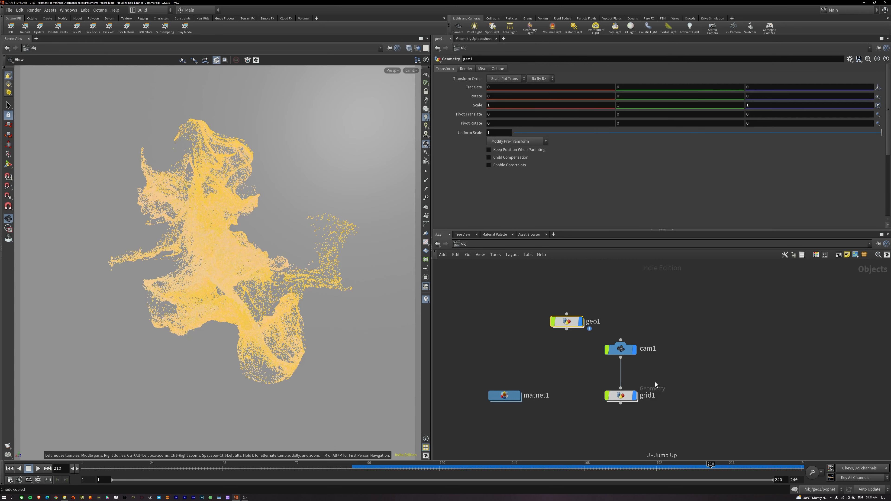
Move geo1 above matnet1 and add a new Geometry object above cam1
drag(568, 321, 505, 296)
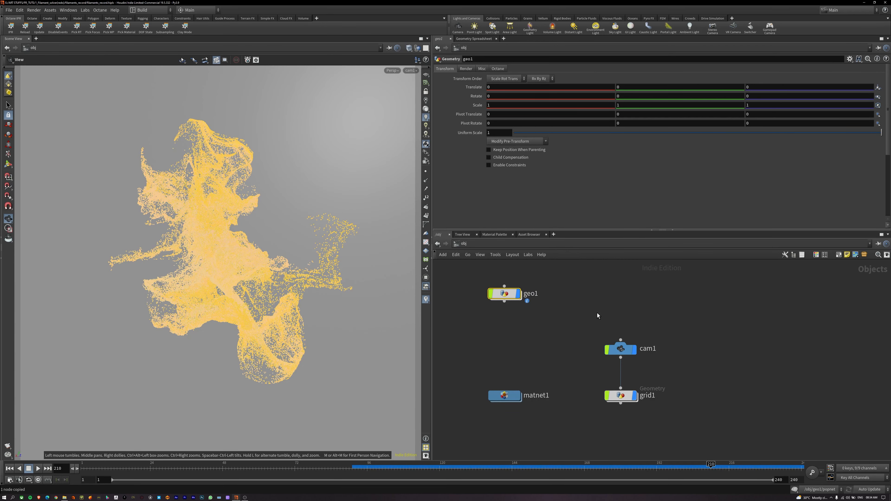
key(Tab)
text(geo)
key(Return)
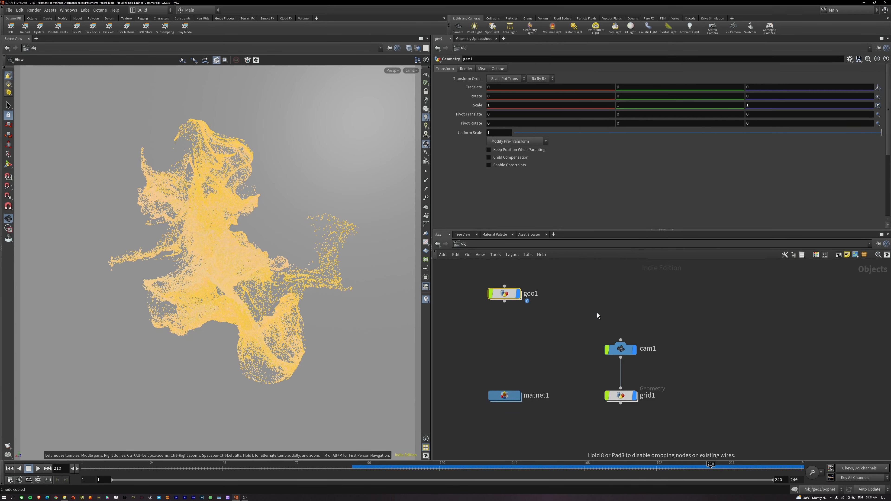
click(597, 312)
Inside the new geometry object, add an Object Merge node with Object 1 set to /obj/geo1/OUT_filaments
double_click(598, 313)
key(Tab)
text(objme)
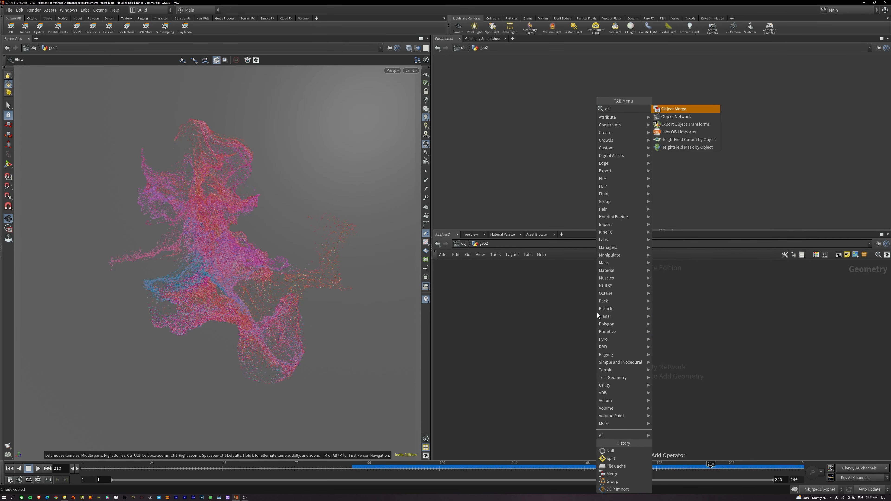
key(Return)
click(597, 313)
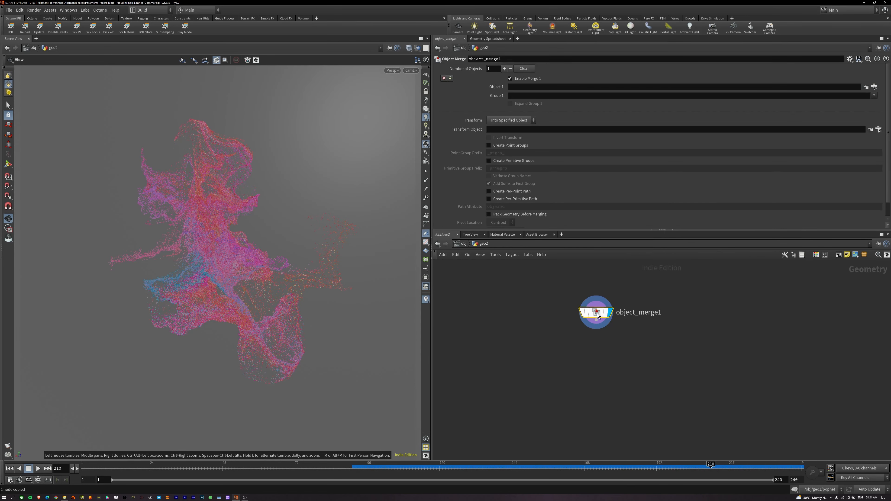
key(ctrl+v)
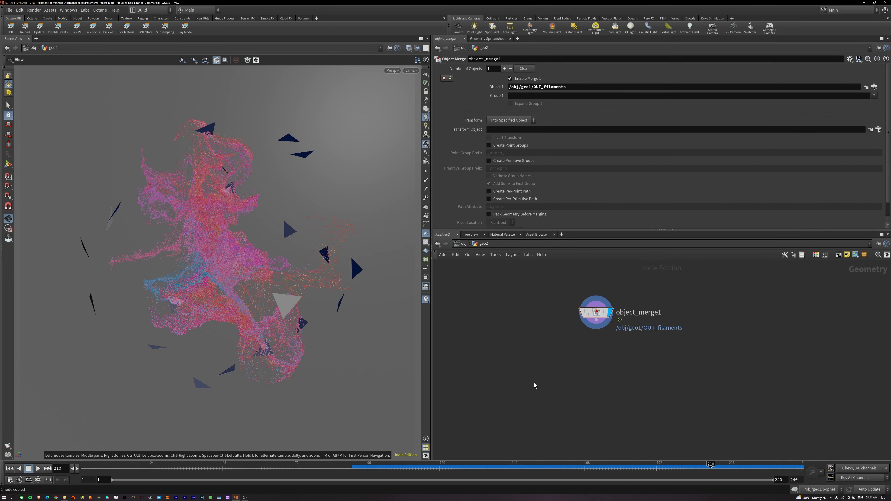
Open the particles material in matnet1 and delete every node except surface_output
key(u)
double_click(504, 395)
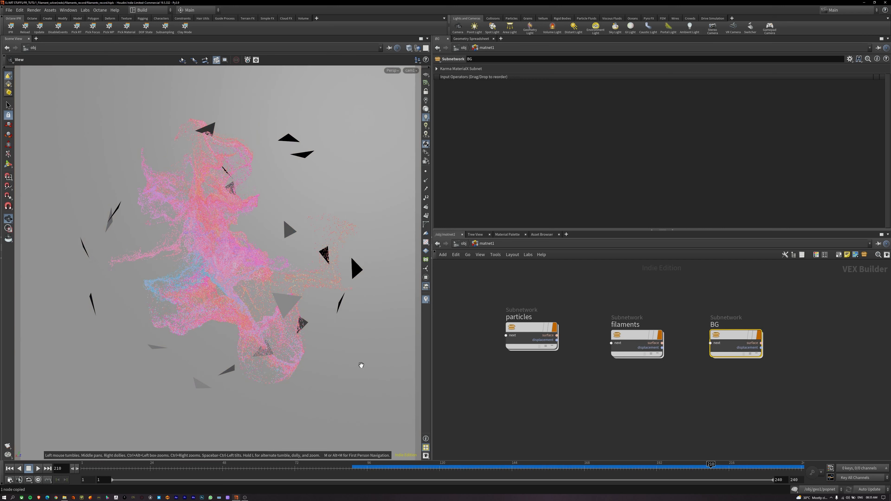
click(541, 328)
key(i)
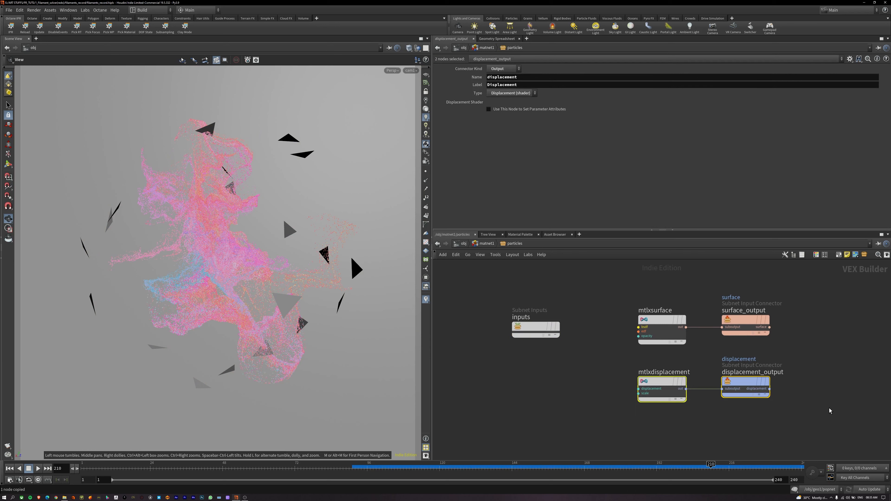
click(658, 332)
drag(670, 279, 499, 359)
key(Delete)
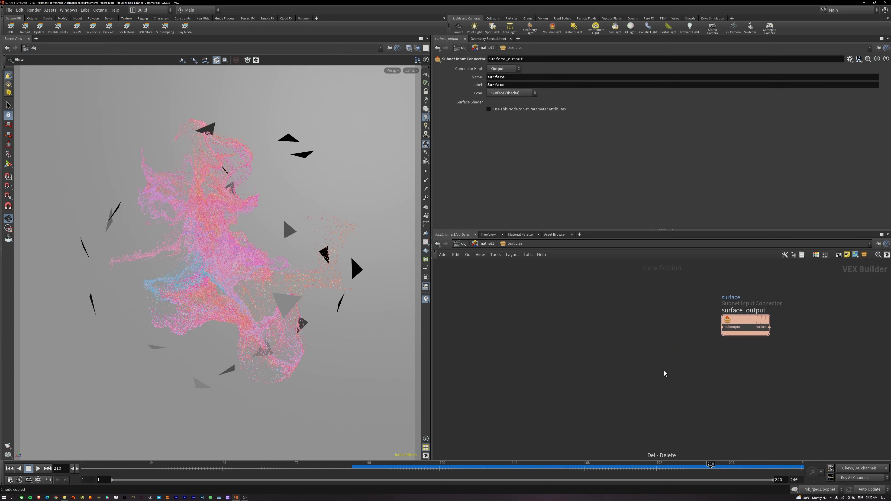
Add an MtlX Standard Surface node in the particles material and wire its output to surface_output
middle_drag(664, 374, 594, 368)
key(Tab)
text(mt)
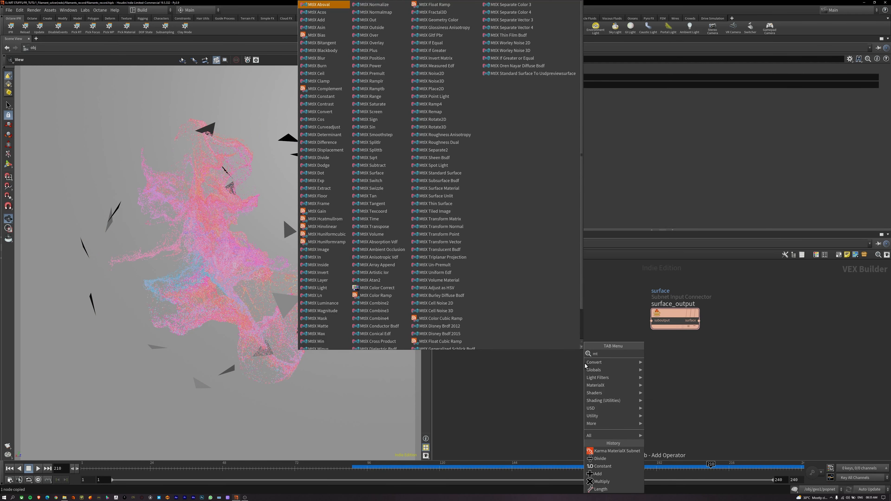
text(lx)
key(BackSpace)
key(BackSpace)
key(BackSpace)
key(BackSpace)
text(s)
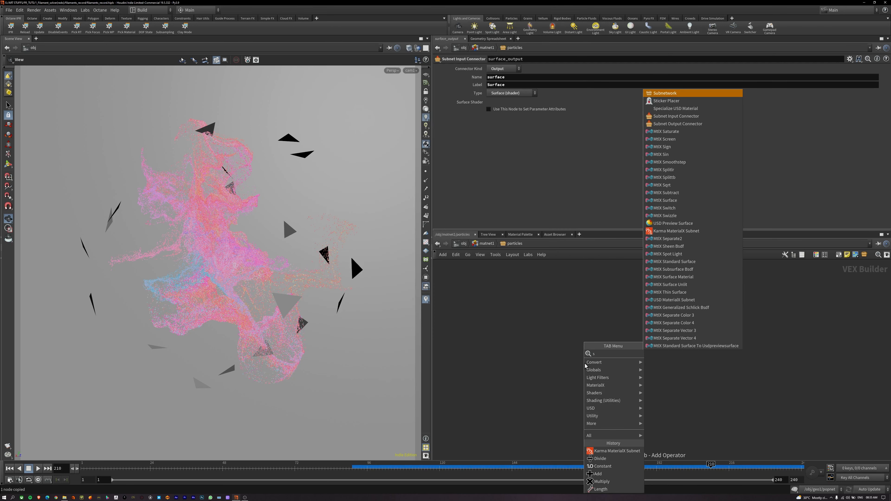
text(tan)
key(Return)
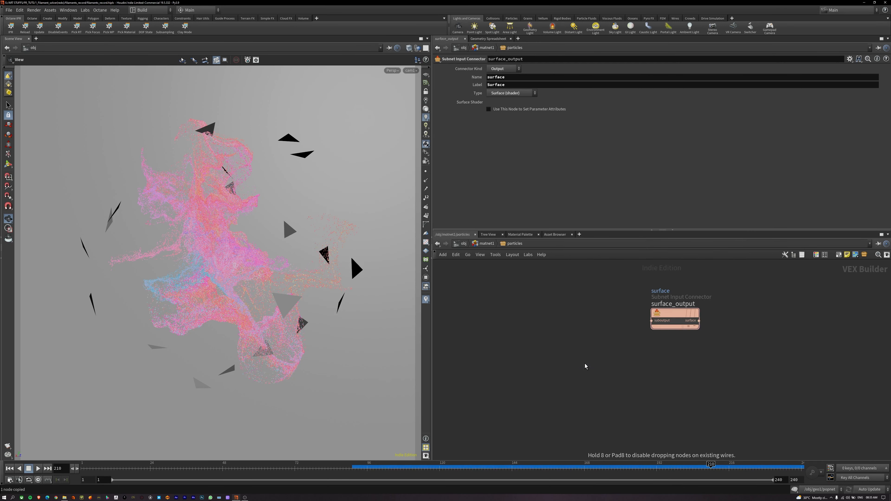
click(603, 329)
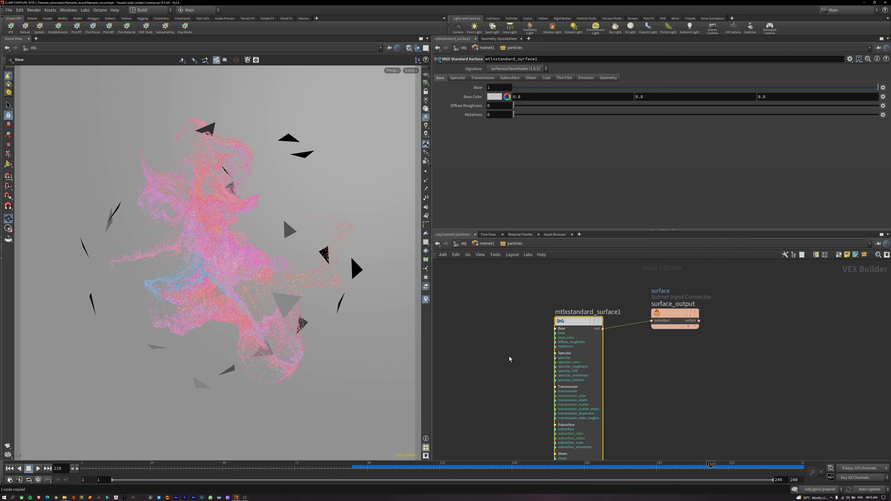
Add an MtlX Geometry Color node with its signature set to Color and wire it to the standard surface's base_color
middle_drag(512, 360, 576, 366)
key(Tab)
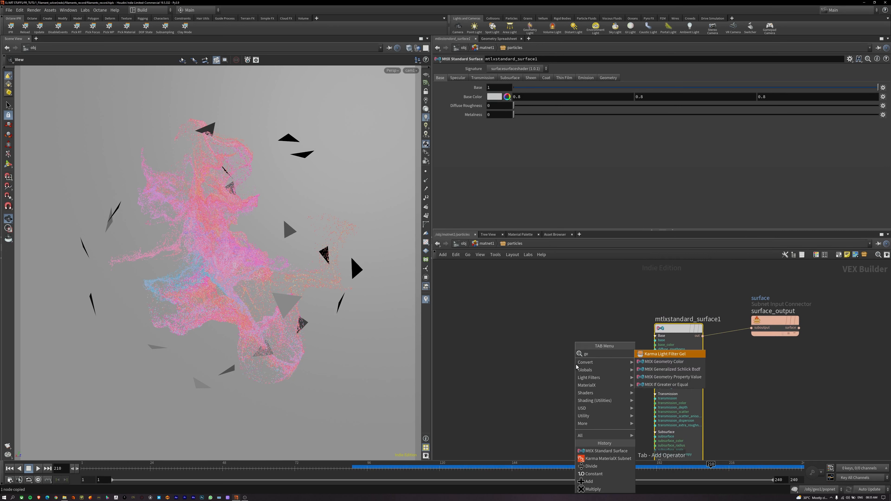
key(Escape)
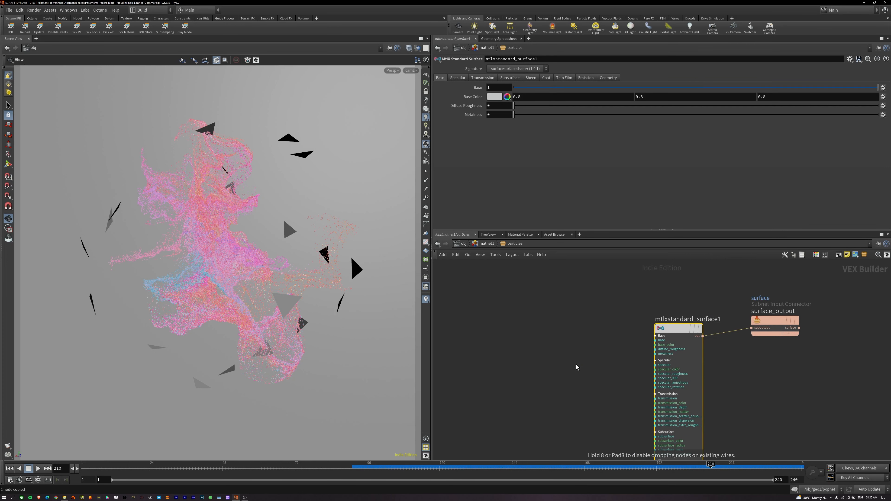
click(576, 367)
drag(573, 365, 571, 347)
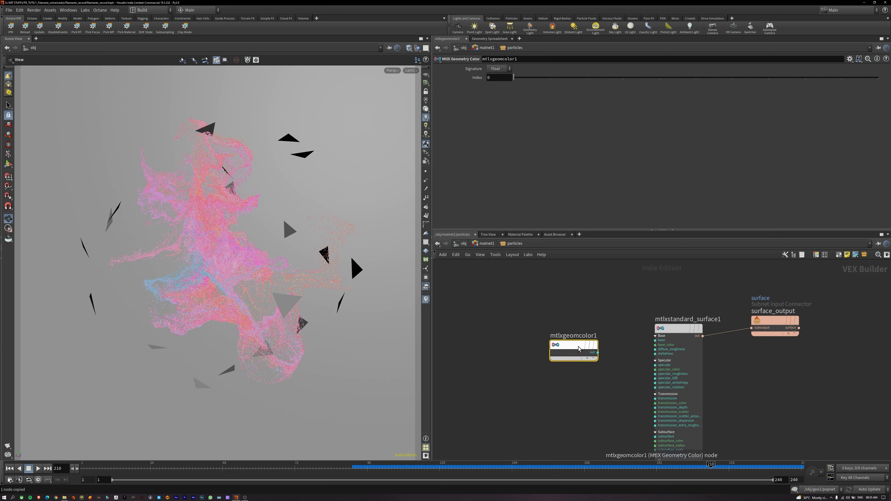
click(598, 352)
click(655, 345)
click(496, 69)
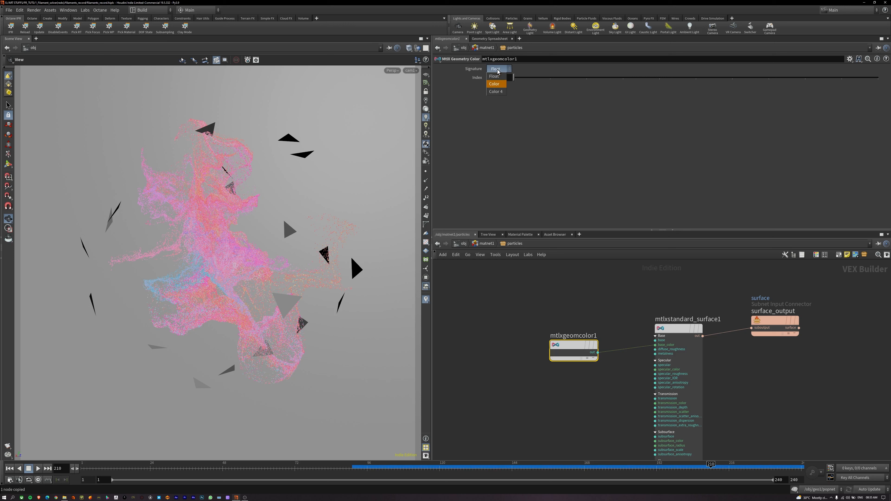
click(494, 84)
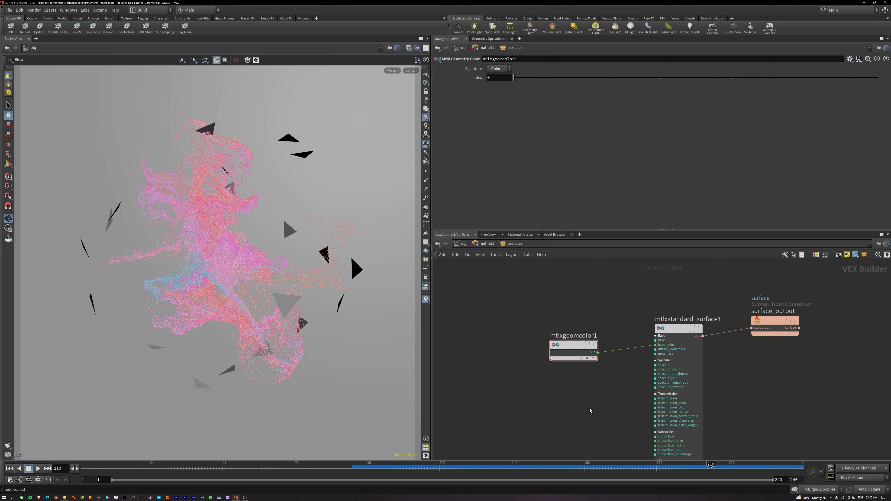
Open the filaments material in matnet1 and delete every node except surface_output
key(u)
key(Return)
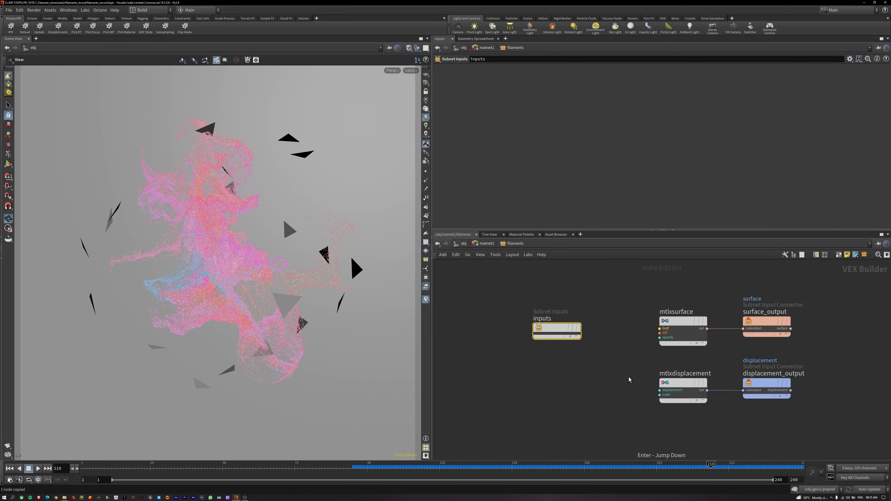
drag(597, 298, 796, 373)
key(Delete)
key(Delete)
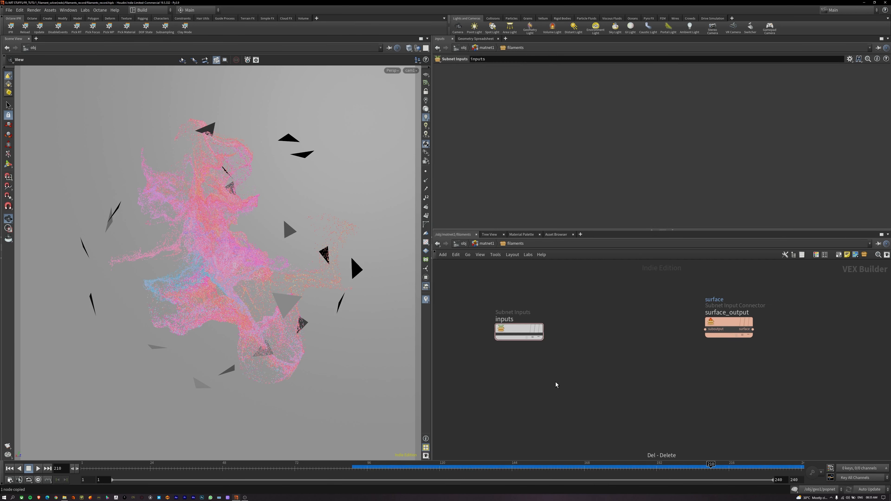
click(520, 330)
key(Delete)
Add an MtlX Standard Surface node in the filaments material and wire it to surface_output
key(Tab)
text(sta)
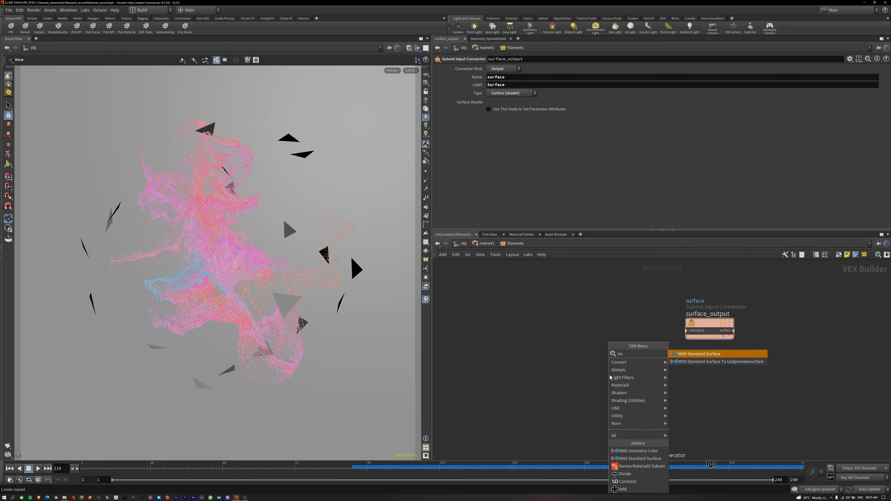
key(Return)
drag(633, 382, 687, 327)
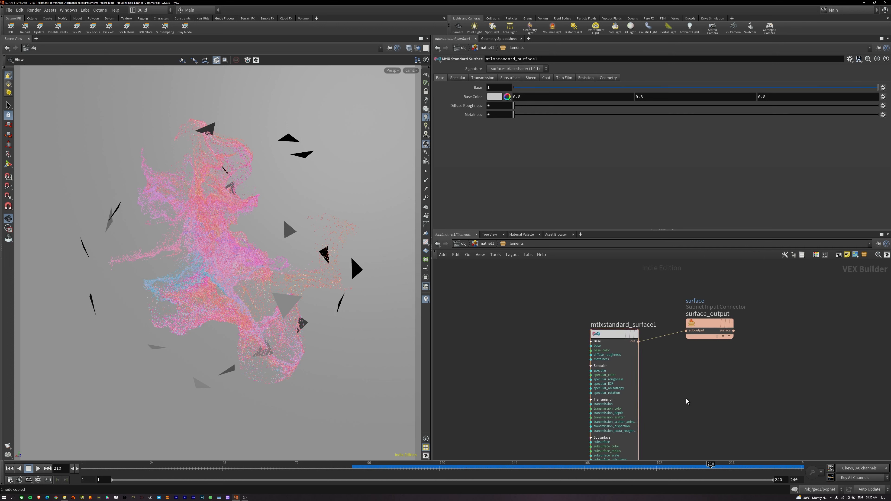
Open the BG material in matnet1 and delete every node except surface_output
key(u)
click(723, 320)
key(Return)
drag(845, 381, 656, 409)
key(Delete)
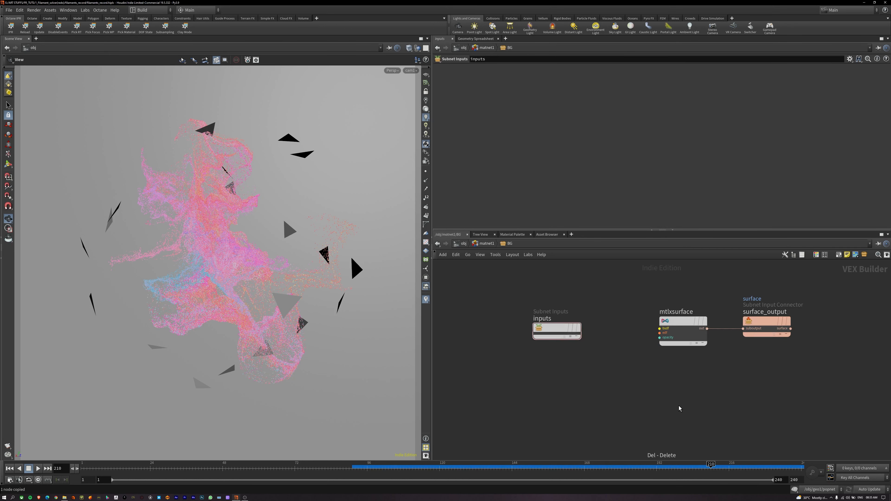
click(683, 321)
key(Delete)
drag(640, 288, 502, 362)
key(Delete)
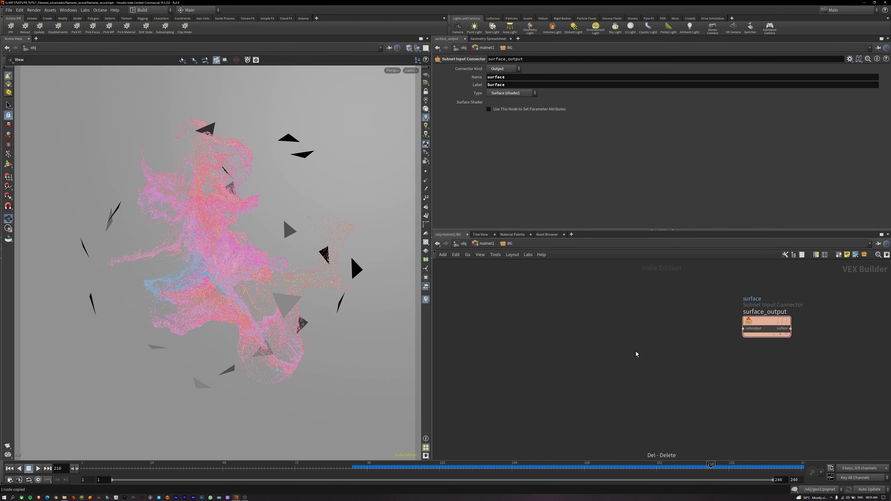
Add an MtlX Standard Surface wired to surface_output in the BG material, with Base and Specular set to 0
key(Tab)
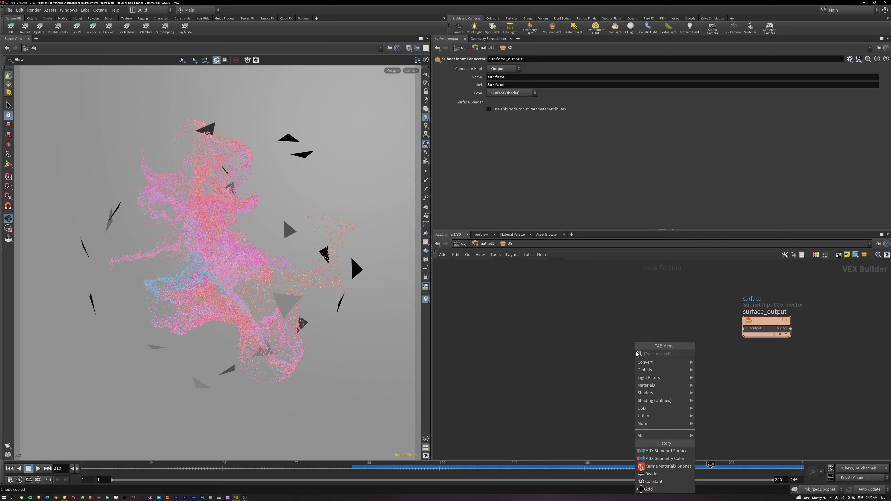
text(standar)
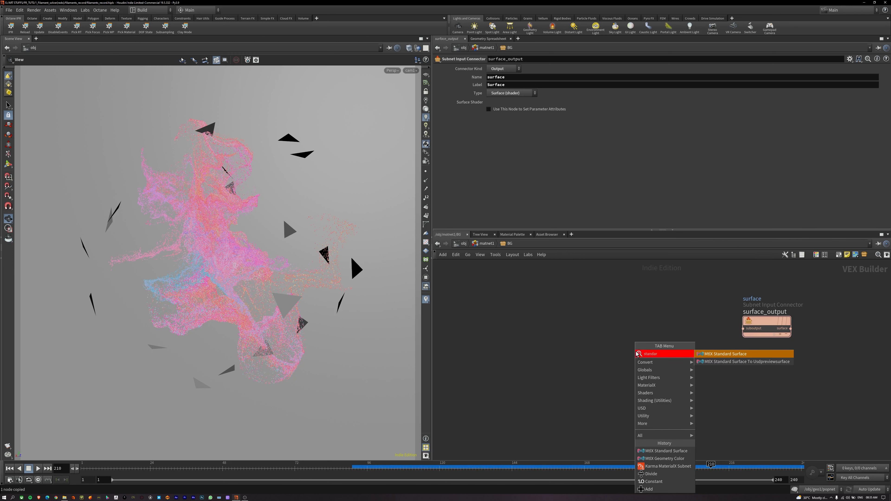
key(Return)
click(638, 354)
drag(659, 358, 743, 328)
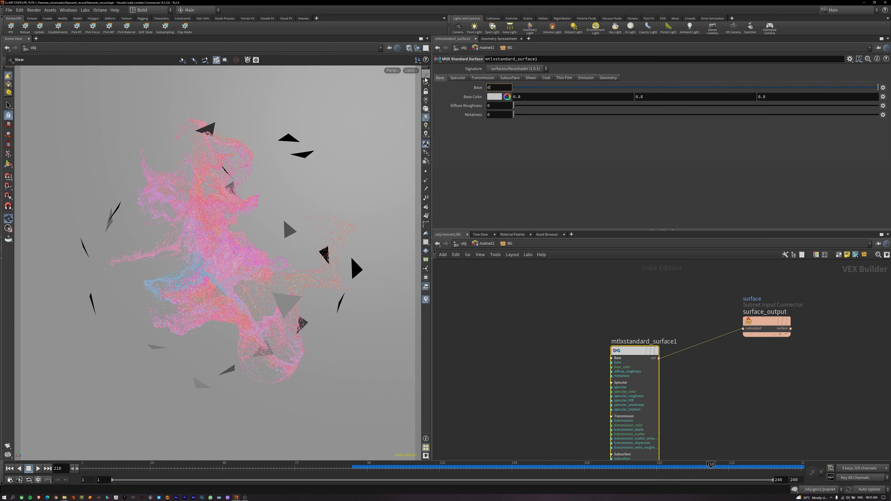
click(458, 77)
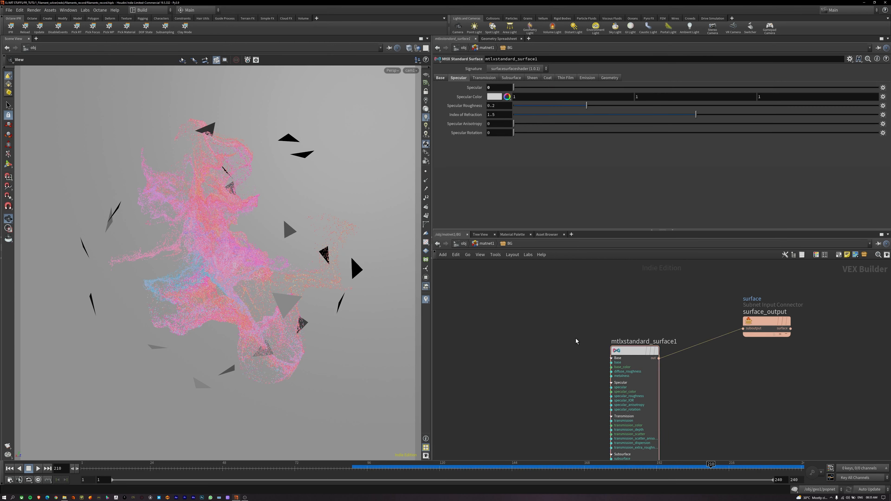
At object level, add an Environment Light with radial_ramp_01_ACES2065-1.exr as its environment map
key(u)
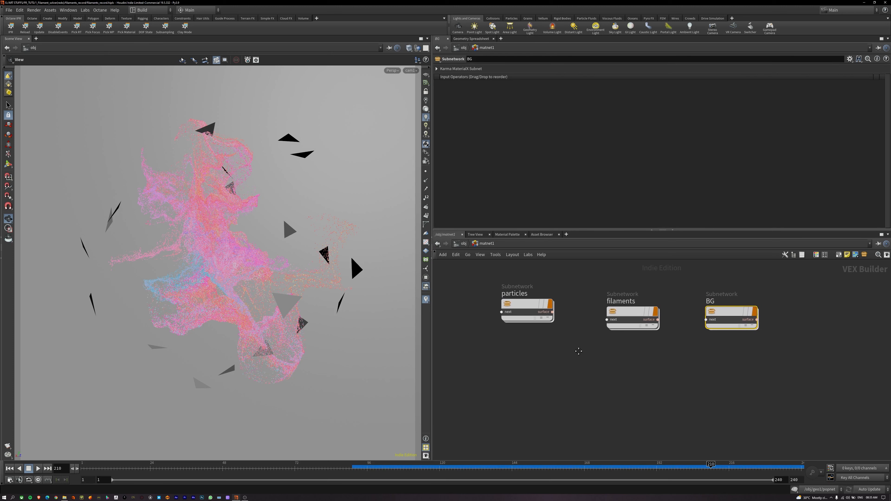
key(u)
middle_drag(570, 359, 631, 352)
key(Tab)
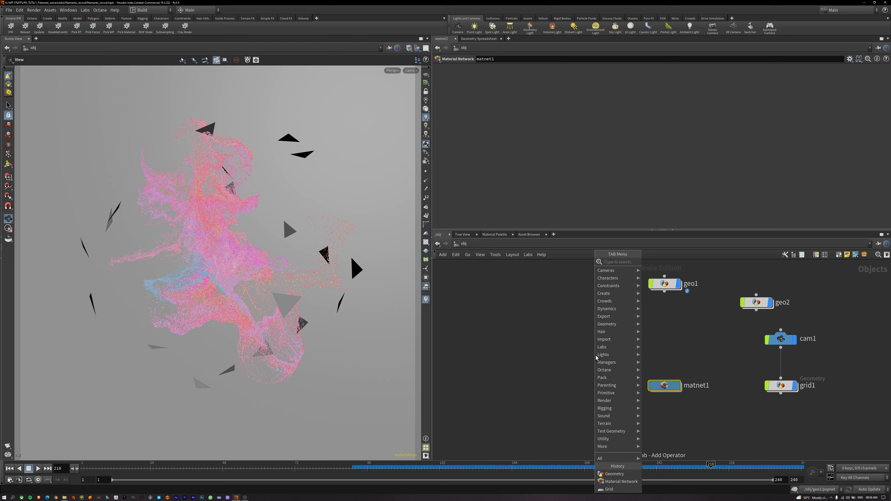
text(env)
key(Return)
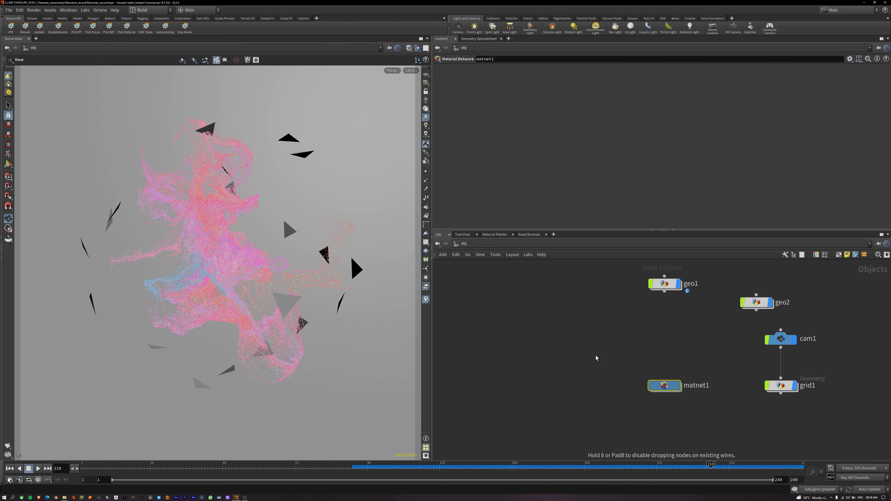
click(565, 342)
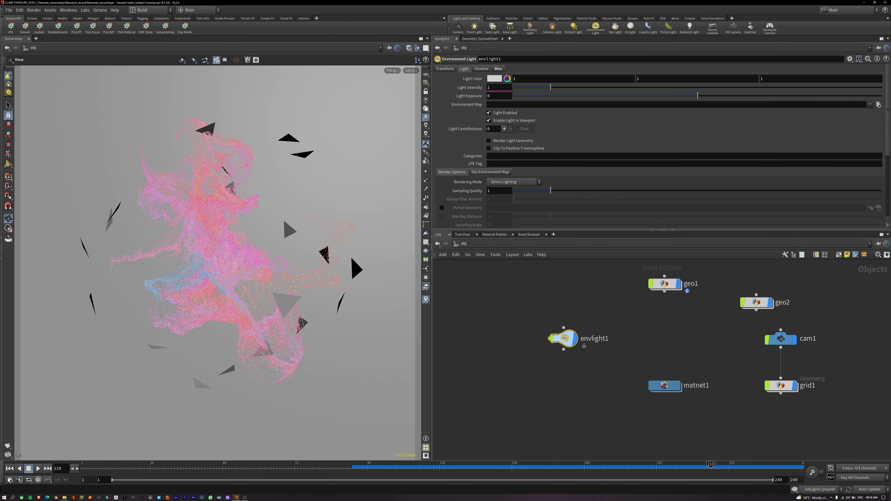
click(870, 105)
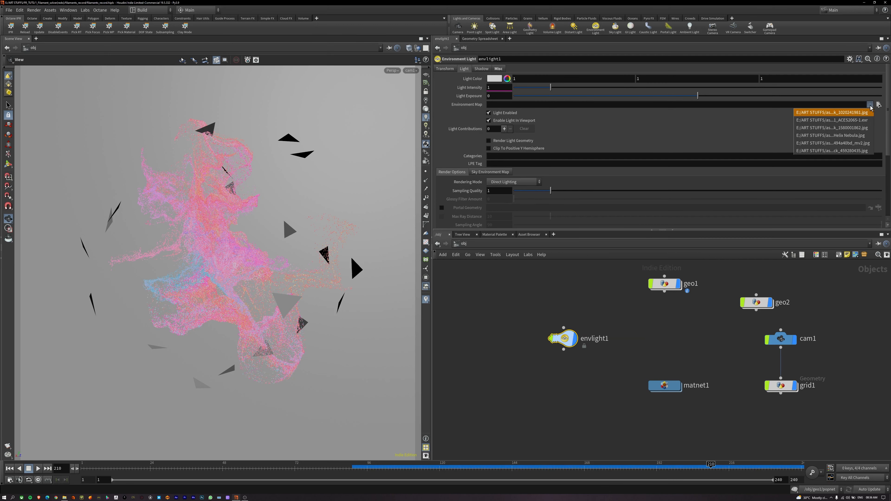
click(865, 121)
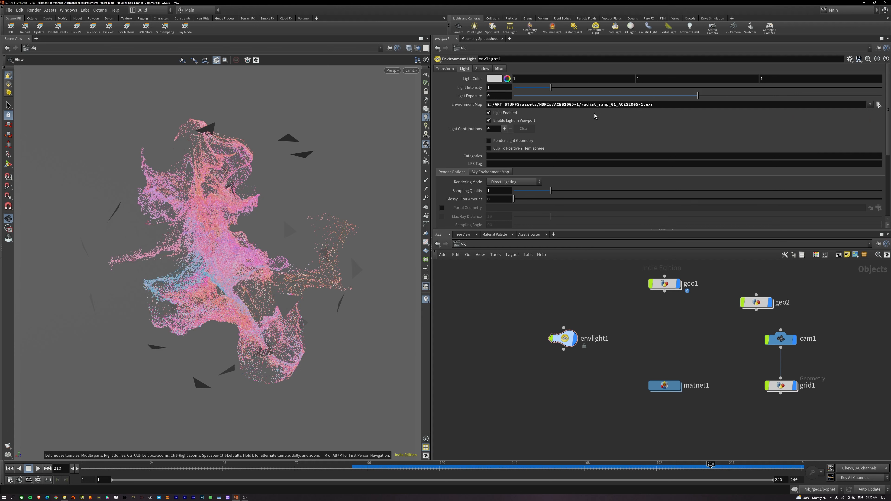
Inspect the lit scene from outside the camera and return the view to cam1
drag(400, 335, 247, 278)
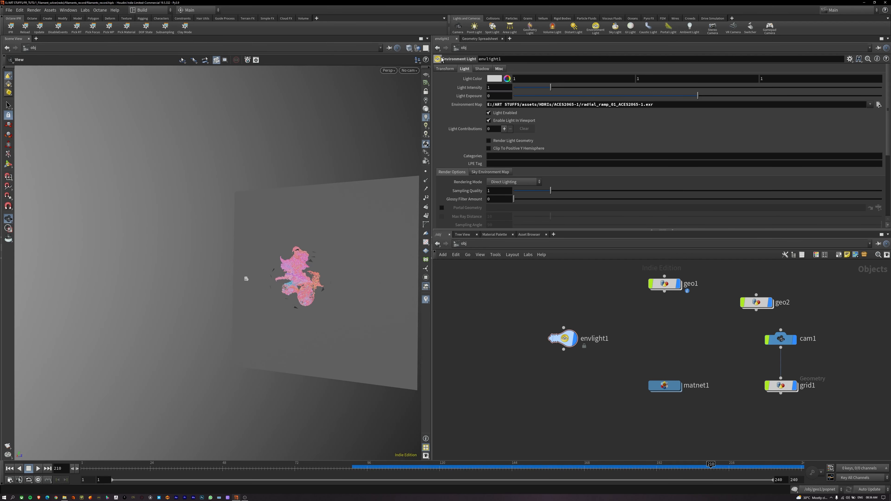
click(409, 70)
click(432, 102)
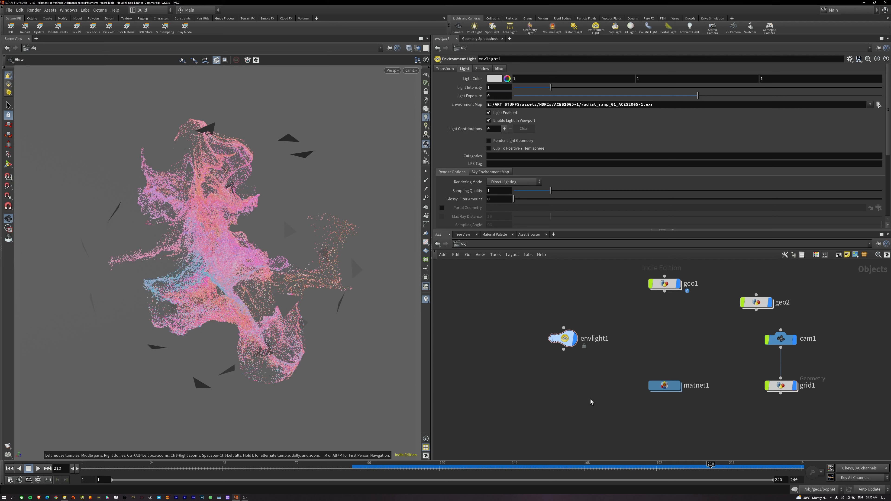
Add a ROP Network at object level below the environment light and open it
middle_drag(591, 399, 538, 387)
key(Tab)
text(ro)
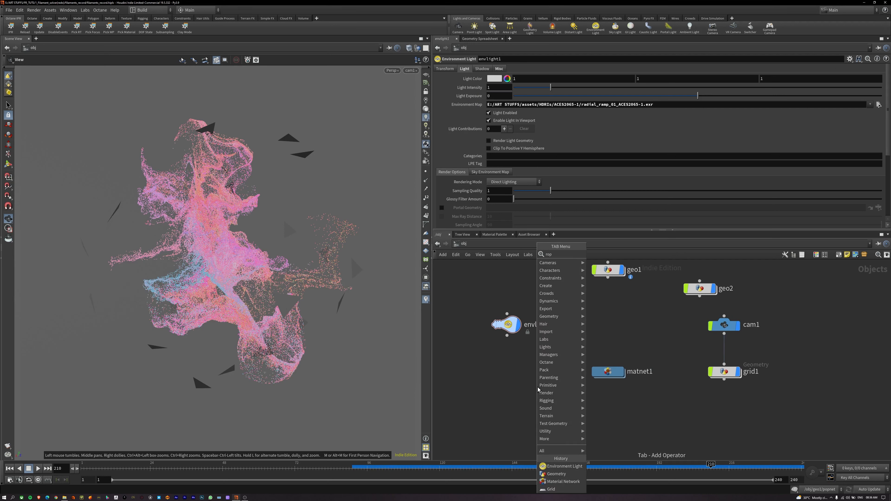
key(Return)
click(537, 387)
double_click(537, 387)
Add a Karma render node inside the ROP network and place it in the middle of the network
key(Tab)
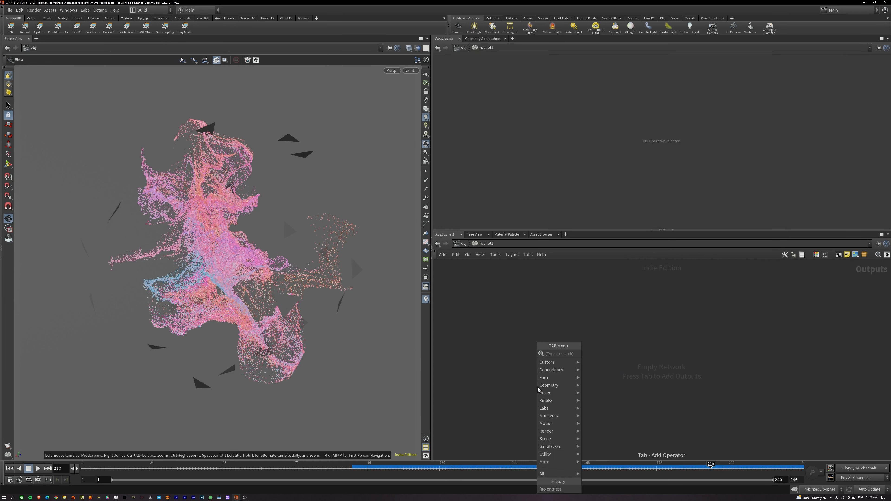
text(karma)
key(Return)
click(537, 387)
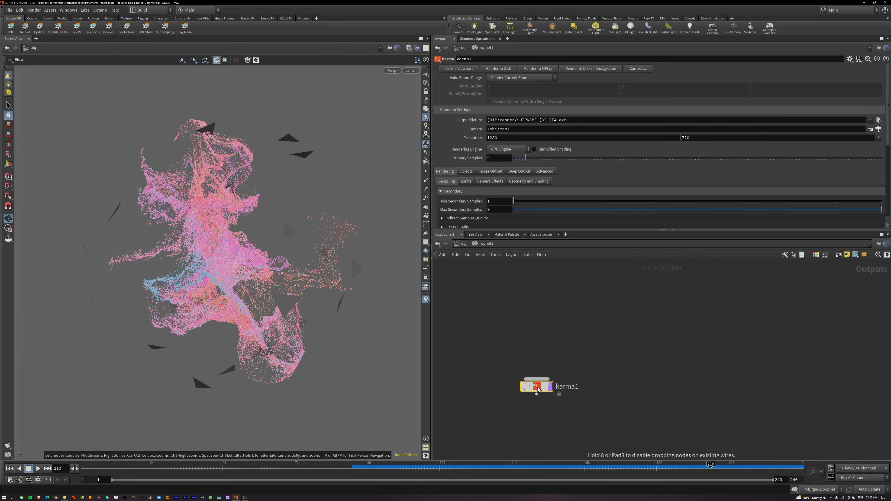
drag(538, 389, 610, 334)
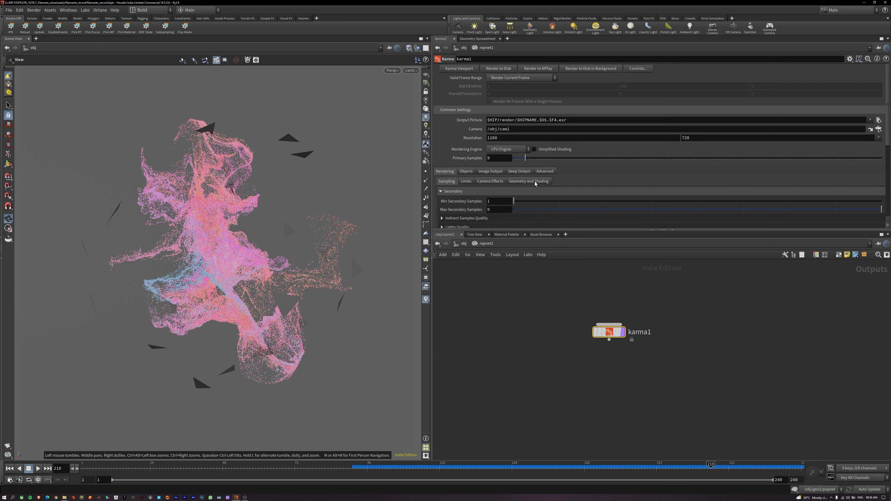
Set the Karma node's render resolution to 1000 by 1000
double_click(526, 142)
text(10)
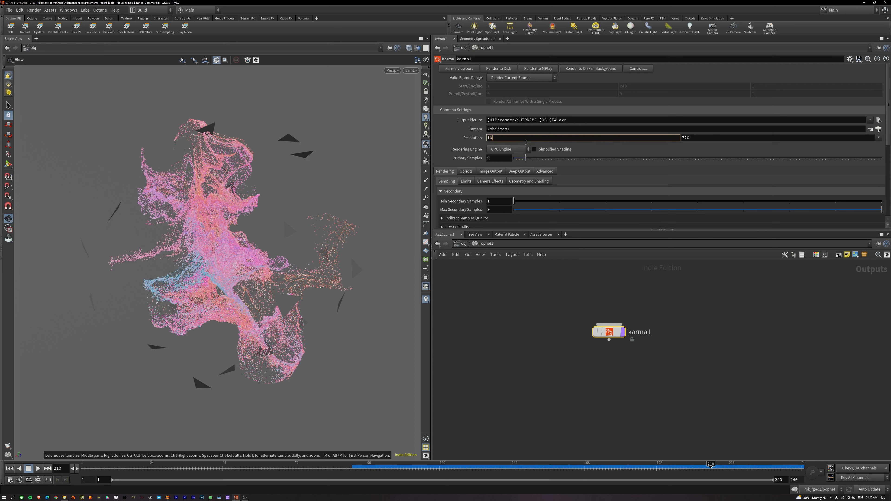
text(00)
key(Tab)
text(1000)
key(Return)
scroll(526, 142, down, 1)
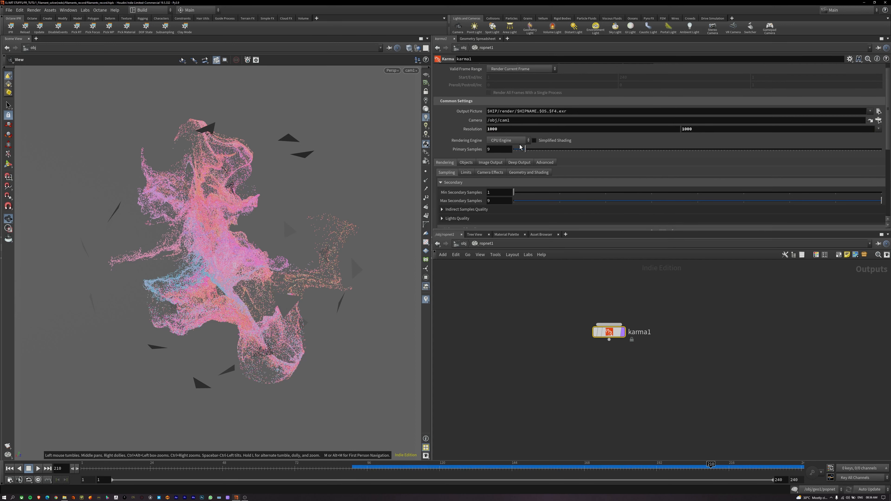
Switch the Karma rendering engine to XPU Engine (Beta) and launch the Karma viewport render
click(509, 141)
click(512, 150)
scroll(508, 210, up, 1)
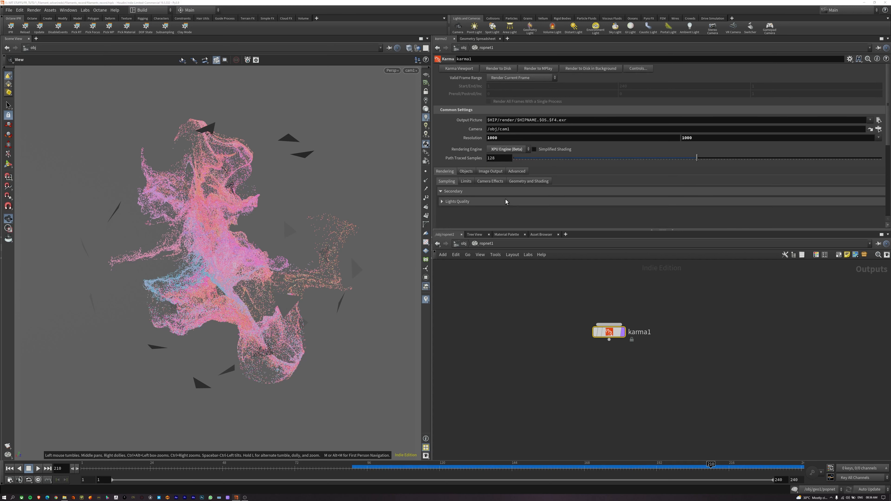
click(458, 69)
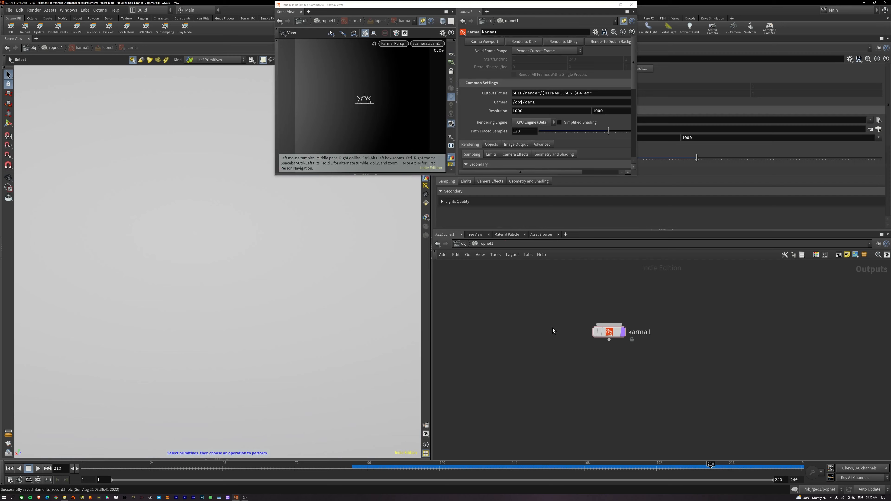
Return to the object level, enlarge the Karma render window and move it clear of the node network
key(u)
click(560, 332)
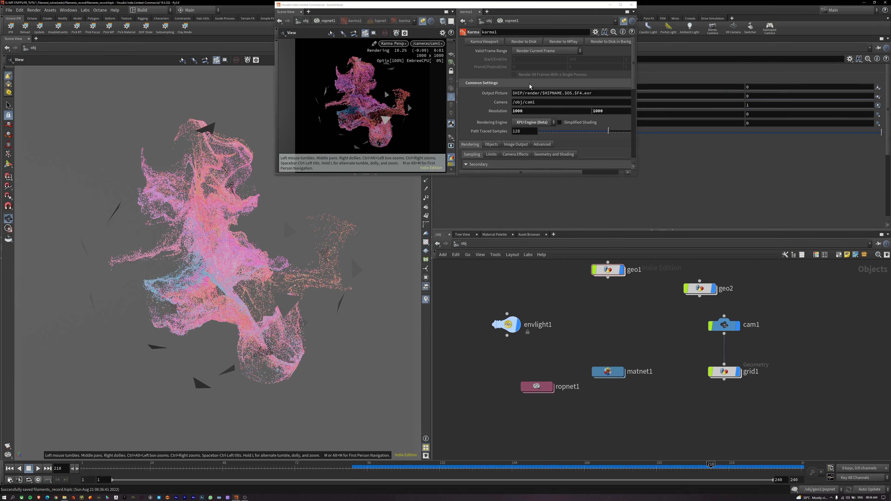
drag(529, 12, 521, 22)
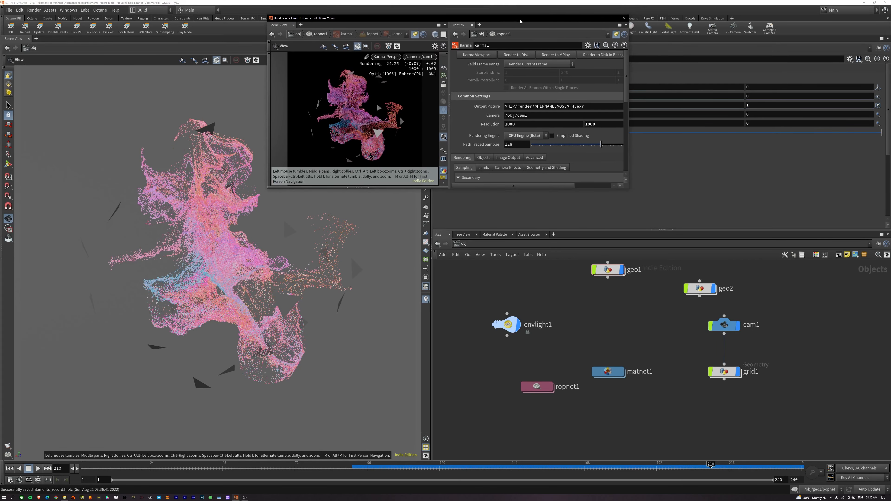
drag(629, 186, 825, 413)
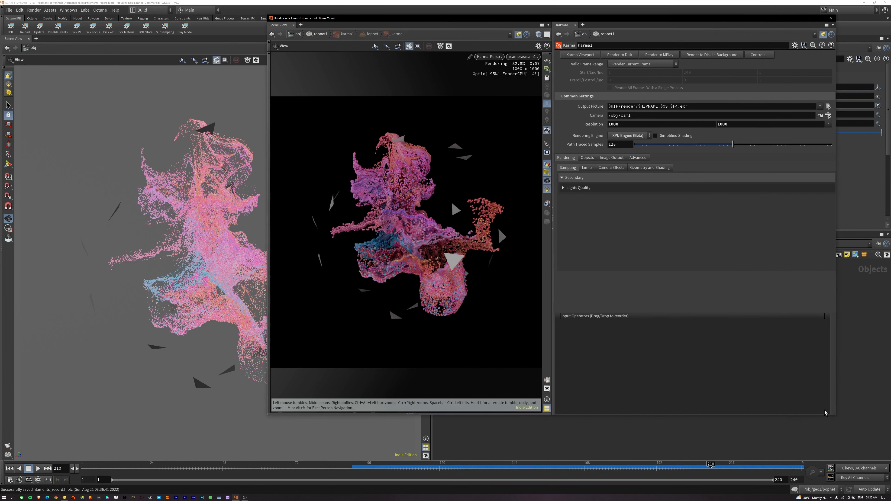
drag(477, 18, 329, 30)
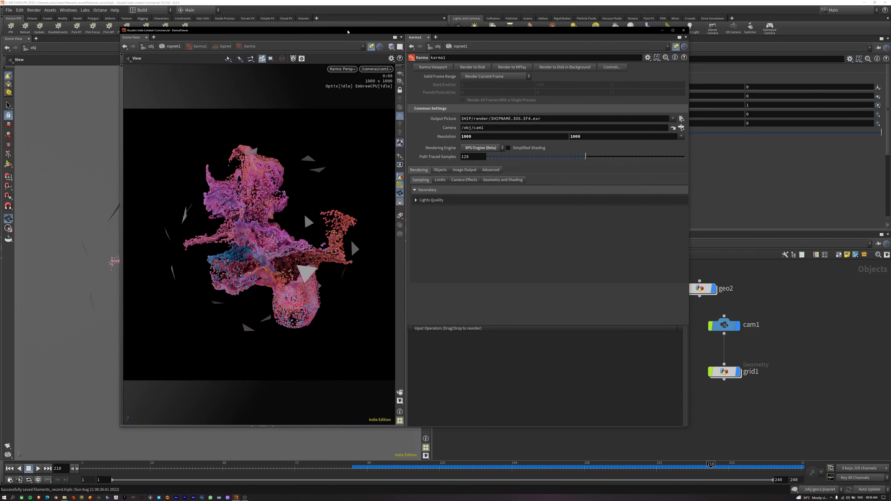
drag(467, 31, 344, 35)
Inside geo1, insert an Attribute Wrangle between split1 and the OUT_particles null
middle_drag(597, 340, 689, 359)
key(Return)
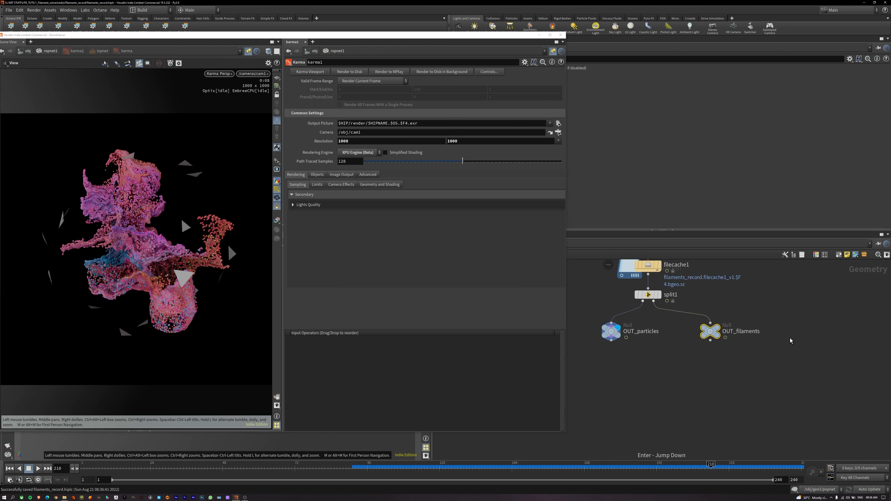
drag(700, 332, 699, 395)
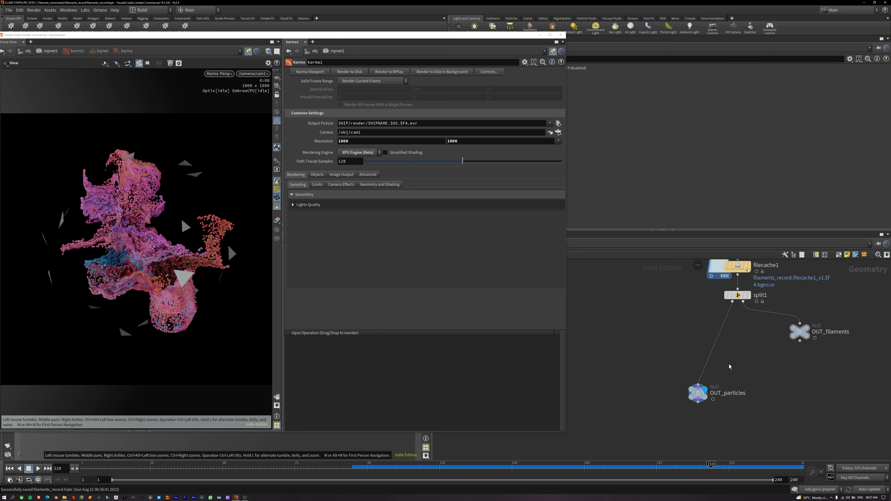
key(Tab)
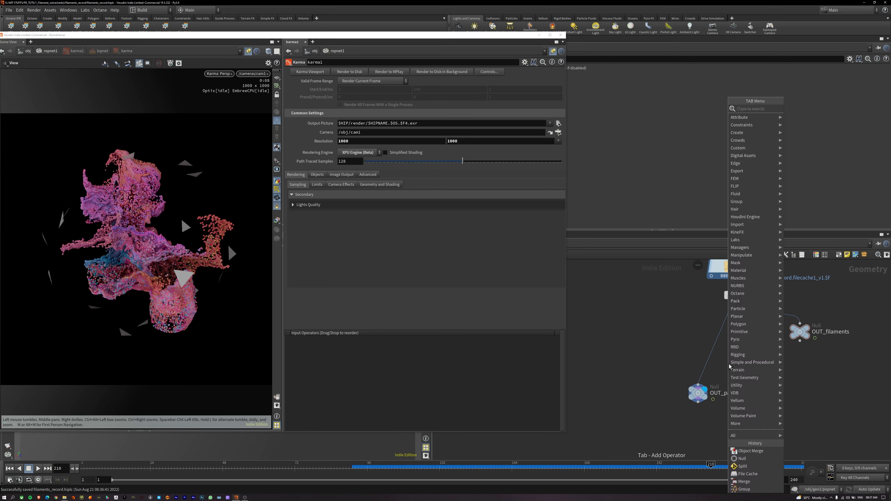
click(726, 368)
key(Tab)
text(aw)
key(Return)
click(726, 367)
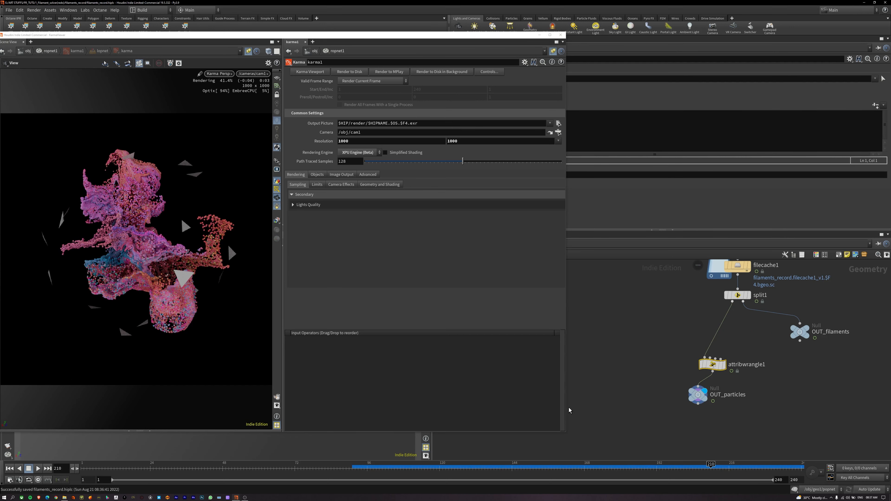
Shrink the render window off the parameters, enter f@pscale = chramp('pscale', length(v@v)); in the wrangle and generate its ramp parameter
drag(564, 434, 352, 309)
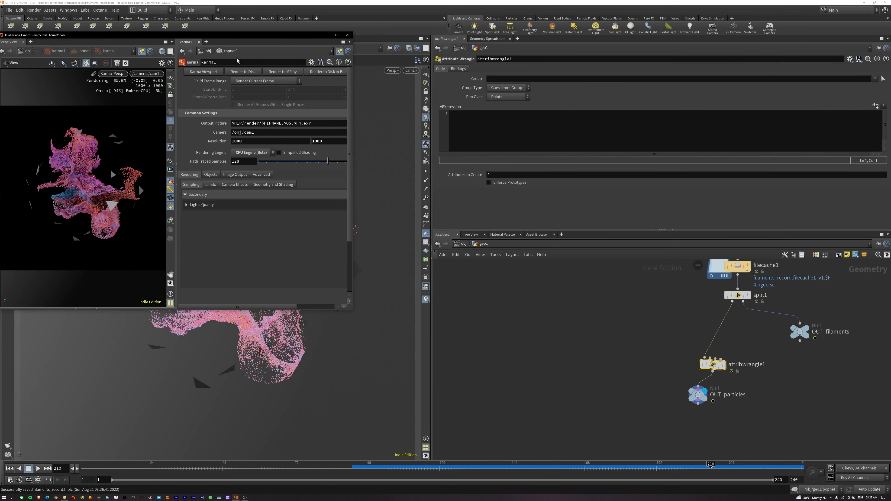
drag(252, 35, 300, 82)
click(594, 123)
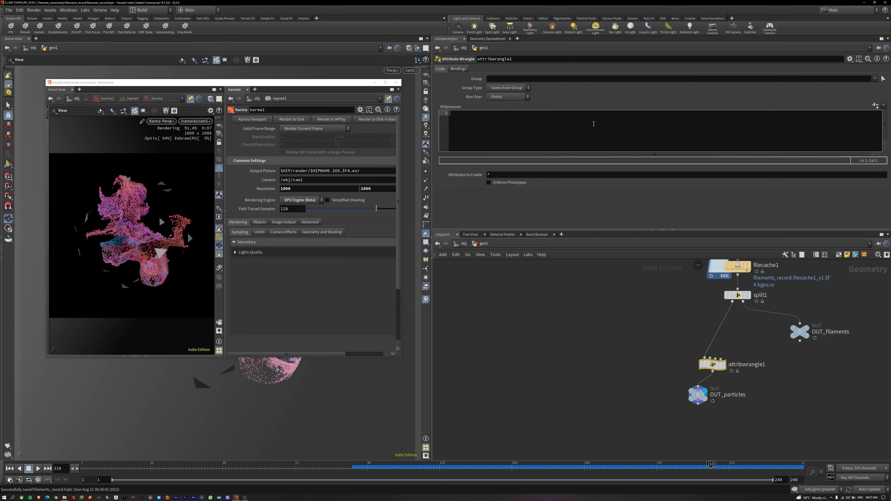
text(f@pscale = chramp())
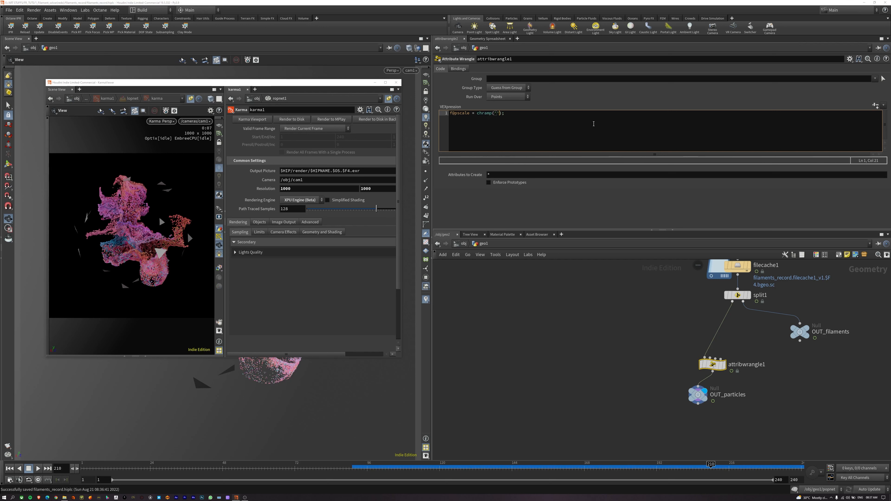
text('pscale)
text(, length()v@v))
key(ctrl+Return)
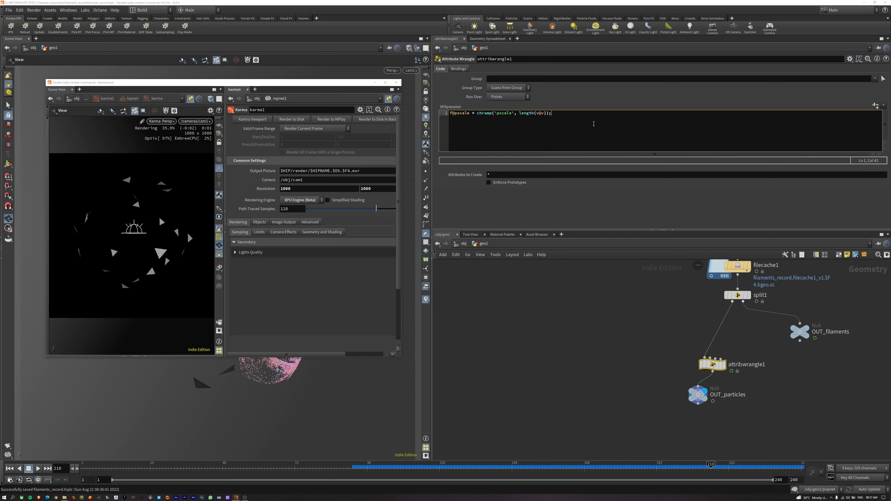
click(876, 105)
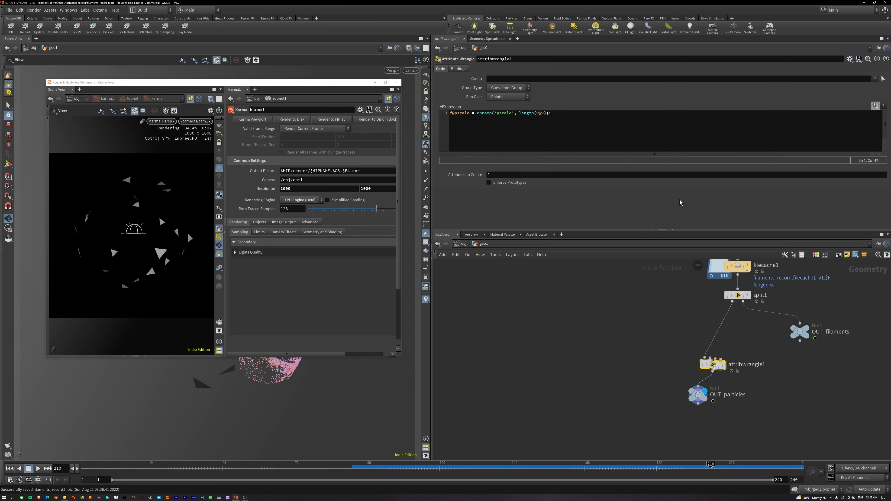
scroll(677, 205, down, 1)
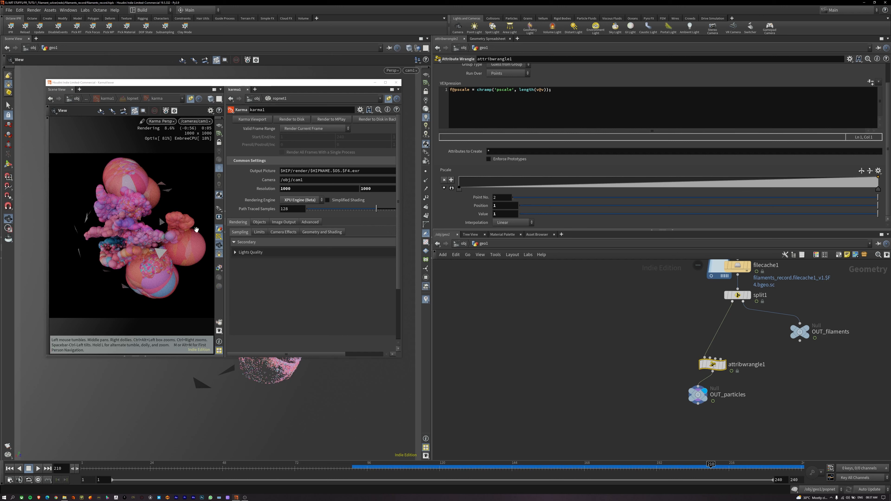
Multiply the pscale expression by chf('pscale_mult') and generate the Pscale Mult parameter
click(607, 99)
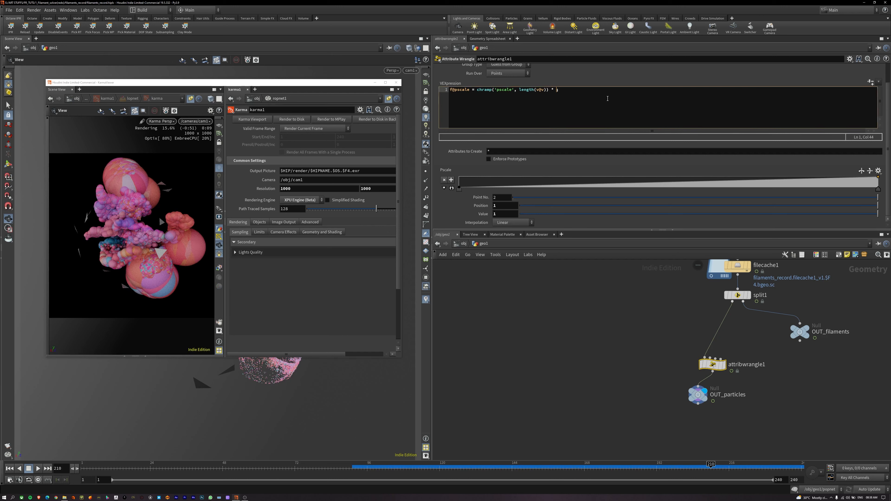
text(* chf())
key(Left)
text('')
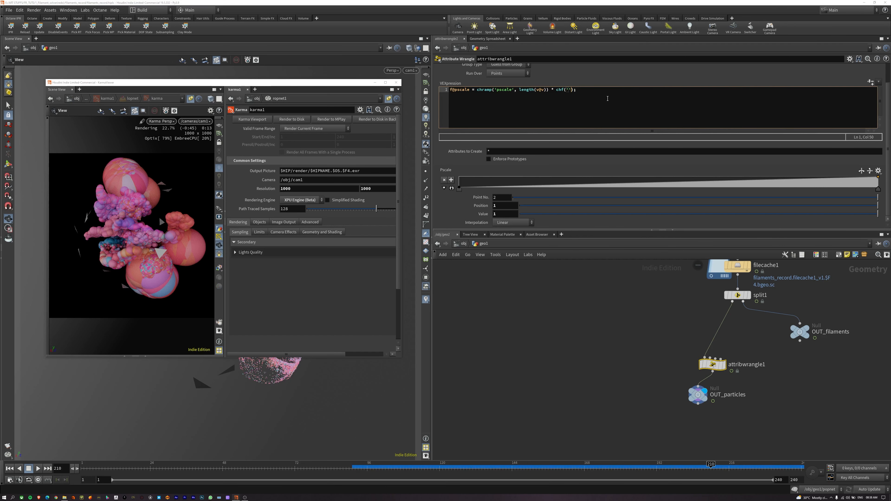
text(pscale_mult)
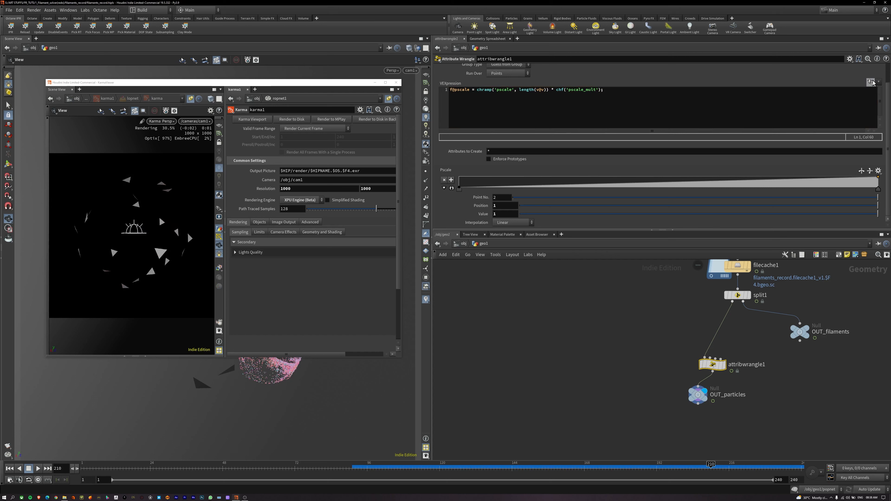
click(871, 81)
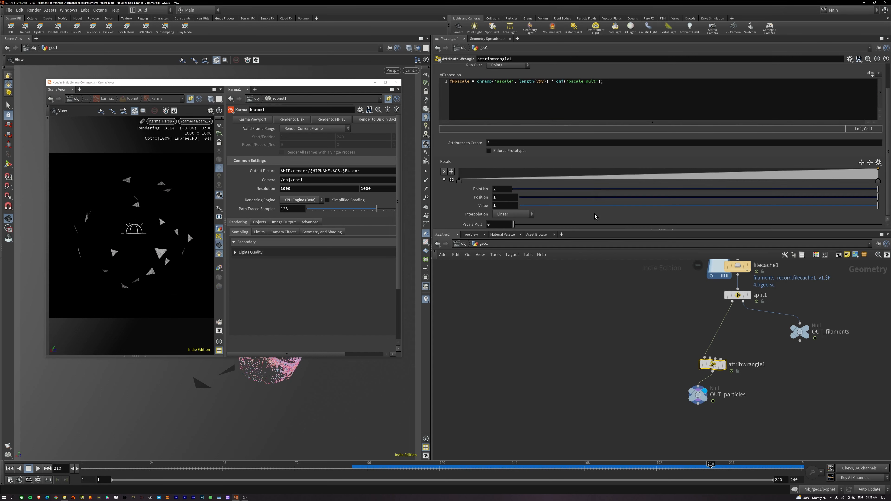
Try Pscale Mult values of 0.001 and 0.01 on the wrangle
click(496, 223)
text(0.001)
key(Return)
click(505, 224)
key(ctrl+a)
text(0.0)
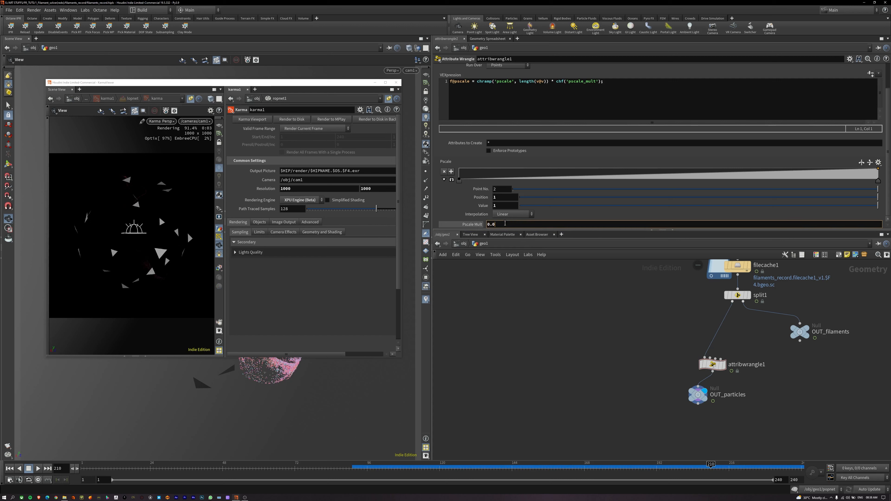
text(1)
key(Return)
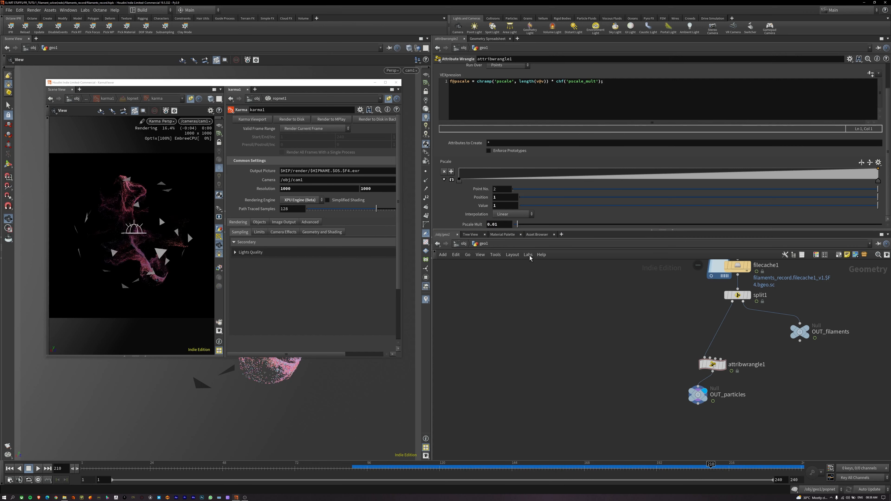
Try a Pscale Mult of 0.1 and inspect the particles close up in the Karma render
click(505, 224)
key(ctrl+a)
text(0.1)
key(Return)
scroll(128, 239, up, 5)
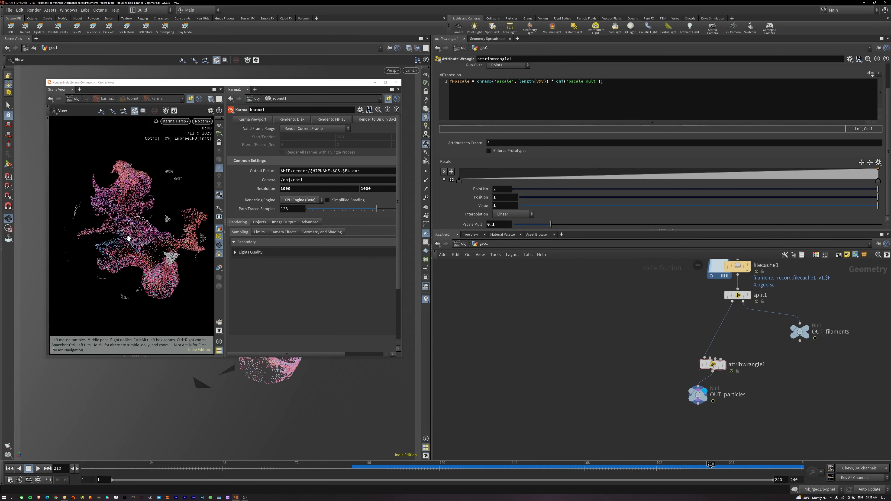
drag(129, 239, 118, 239)
Set the wrangle's Pscale Mult to 0.05 and check the particle size in the Karma render
click(510, 226)
key(ctrl+a)
text(0.0)
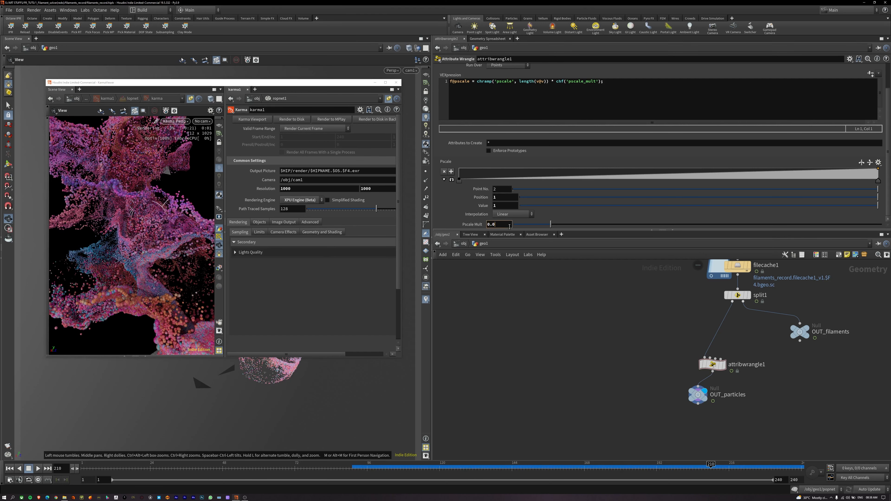
text(5)
key(Return)
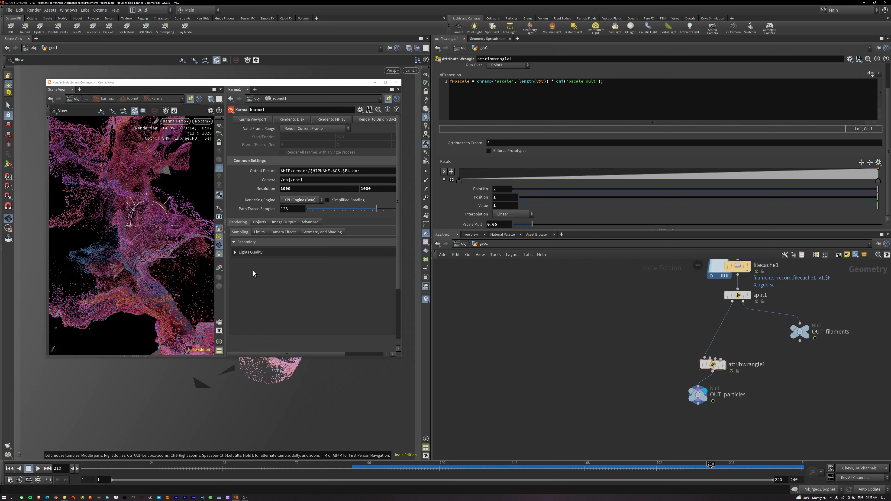
drag(165, 252, 156, 271)
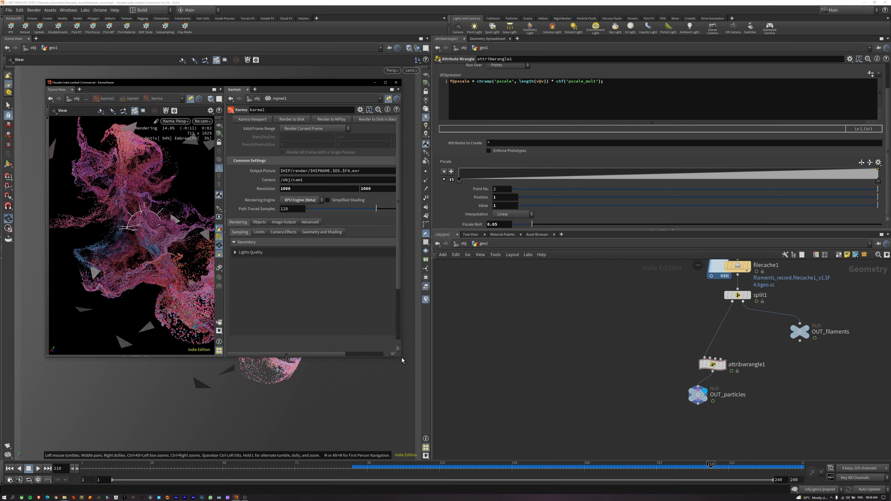
Look through cam1 again in the Karma render view and enlarge the render window
click(202, 121)
click(228, 139)
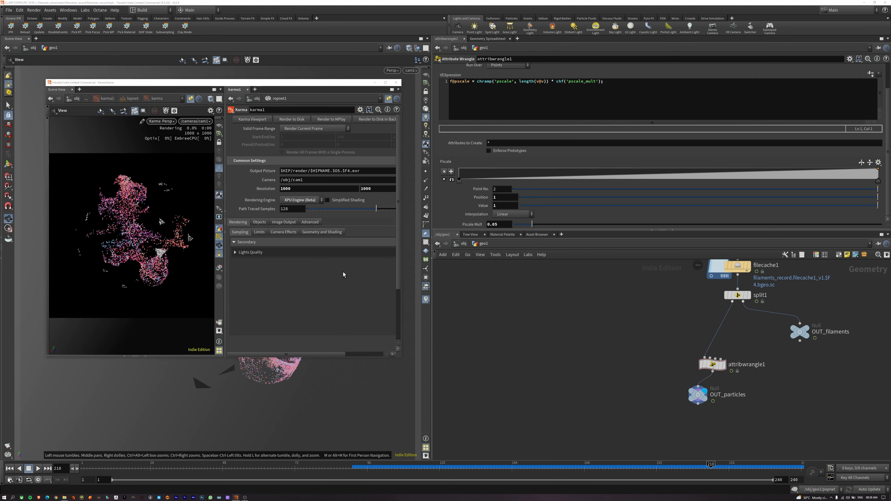
drag(401, 357, 588, 427)
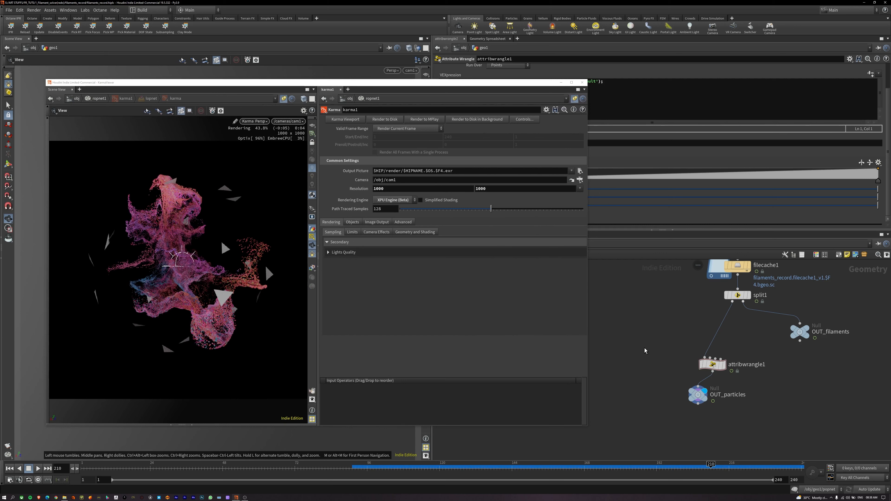
Narrow the render window to uncover the parameters and set envlight1's Y rotation to -31 at object level
key(u)
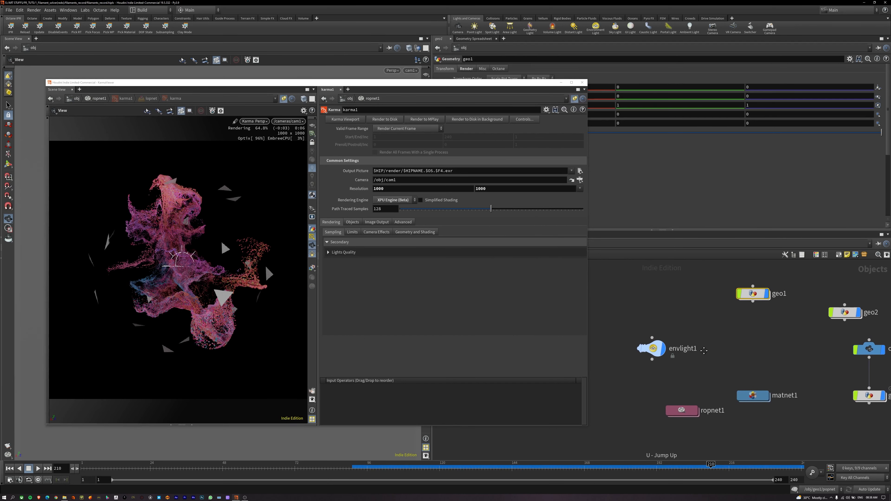
click(652, 349)
drag(491, 86, 464, 121)
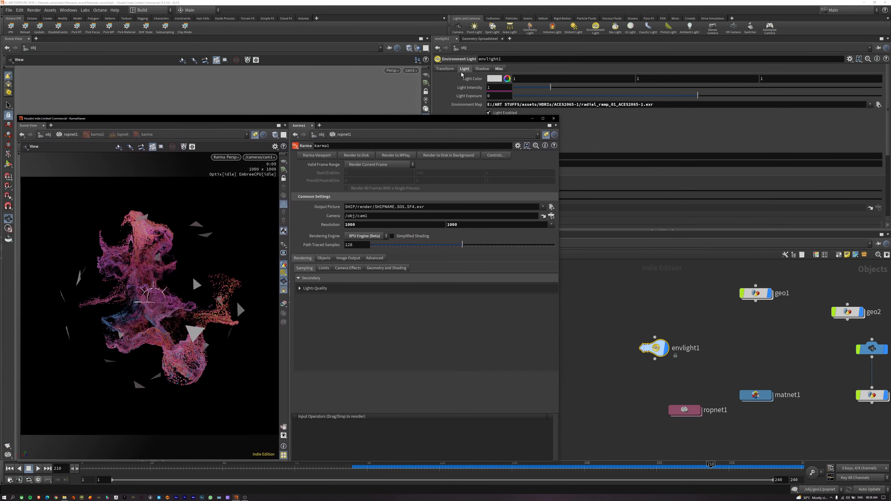
click(445, 69)
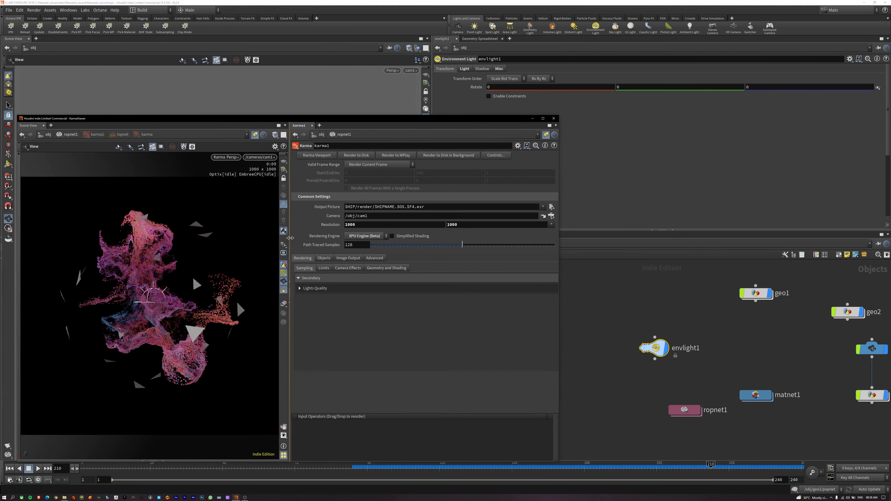
drag(289, 238, 466, 239)
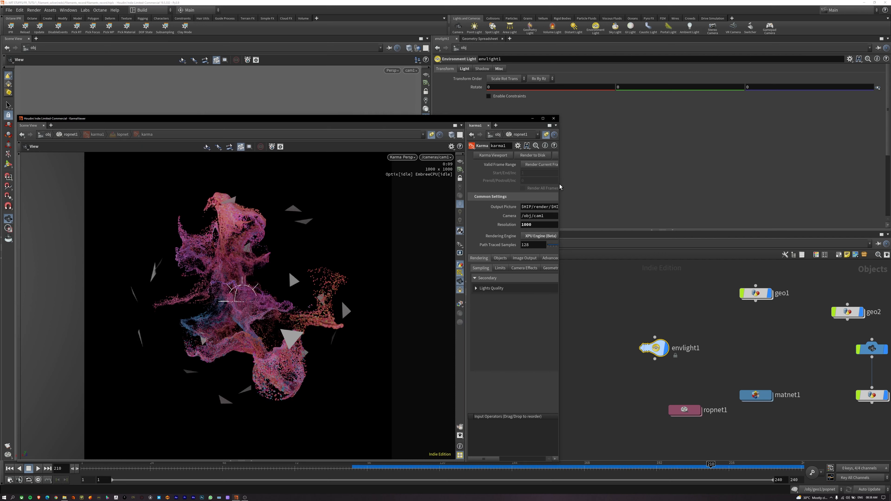
drag(560, 188, 401, 190)
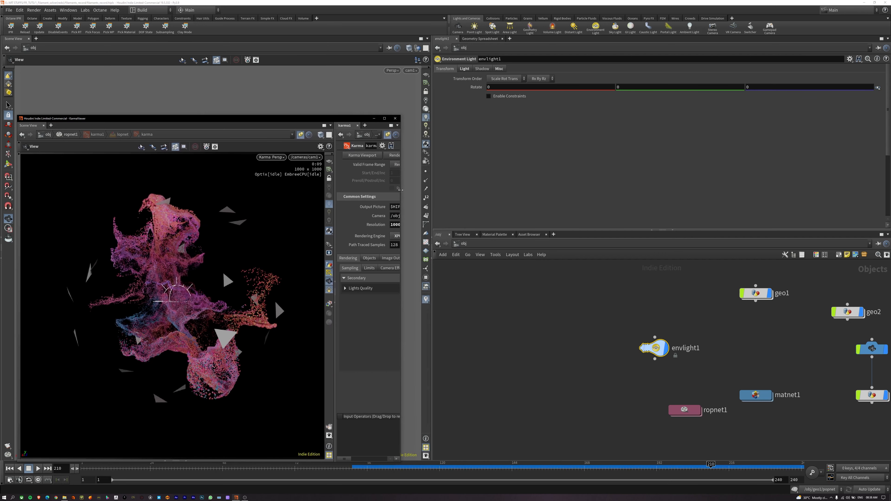
drag(343, 127, 352, 93)
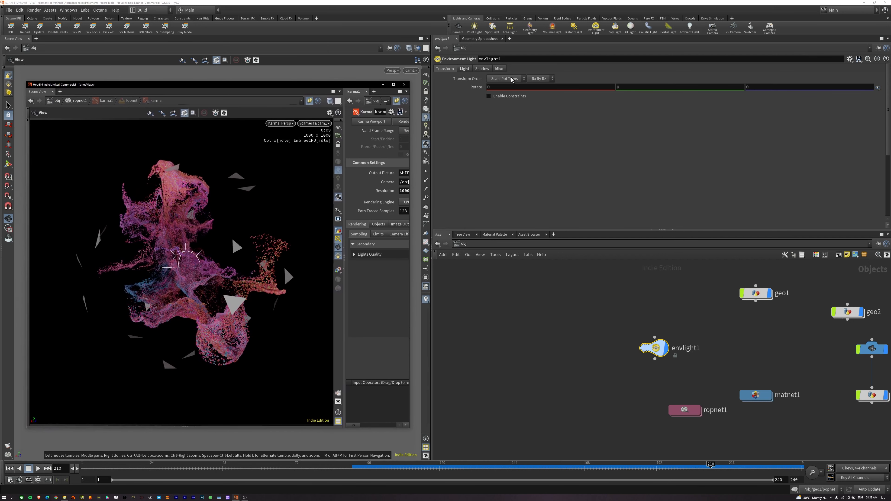
middle_click(645, 87)
middle_drag(645, 87, 547, 71)
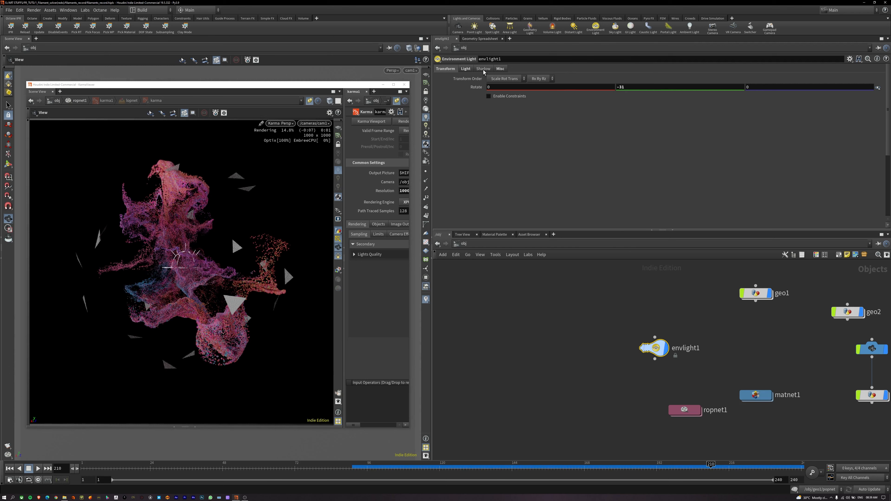
Raise the environment light's intensity to 1.3
click(464, 69)
click(504, 88)
scroll(504, 88, up, 1)
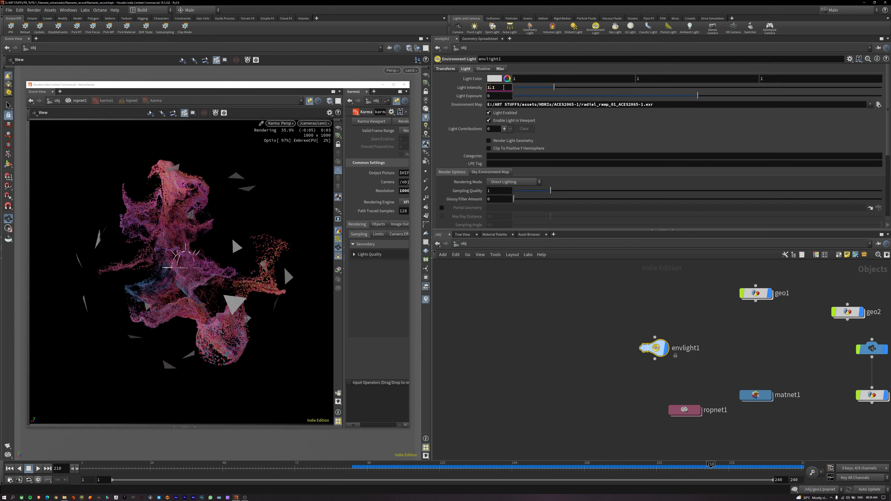
scroll(503, 87, up, 2)
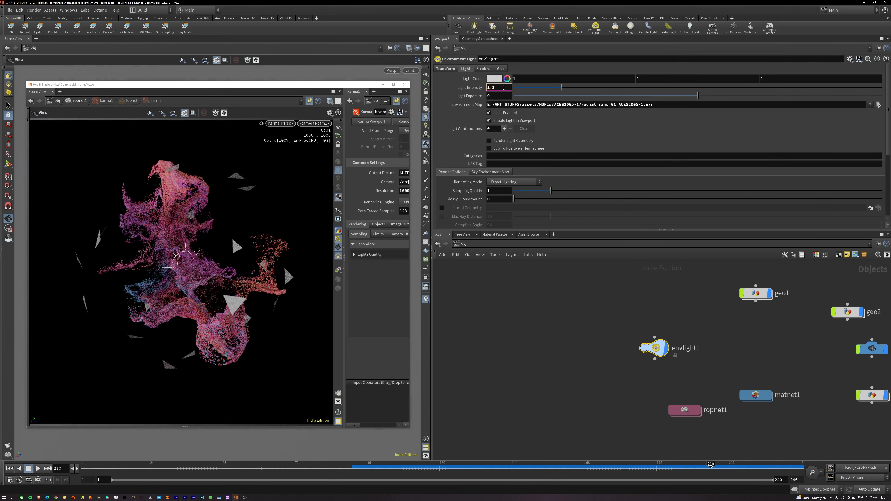
Try an intensity of 2 on the environment light and settle on 1.7
double_click(503, 88)
text(2)
key(Return)
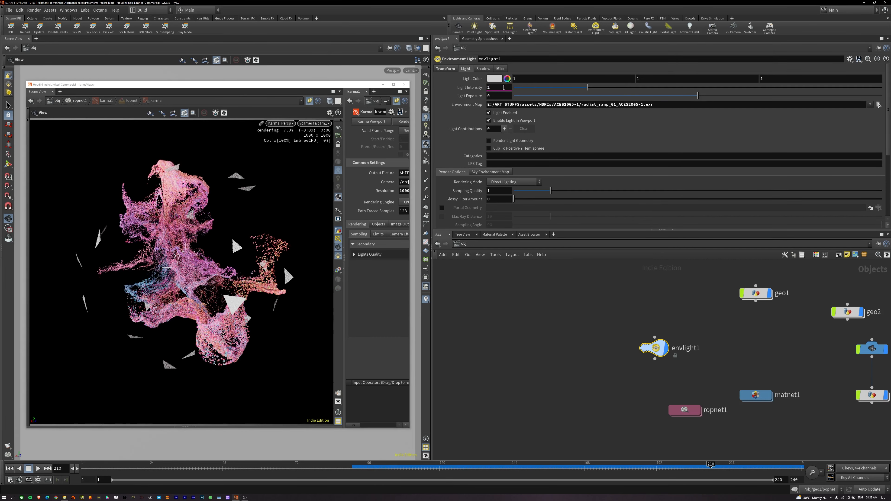
scroll(503, 87, down, 3)
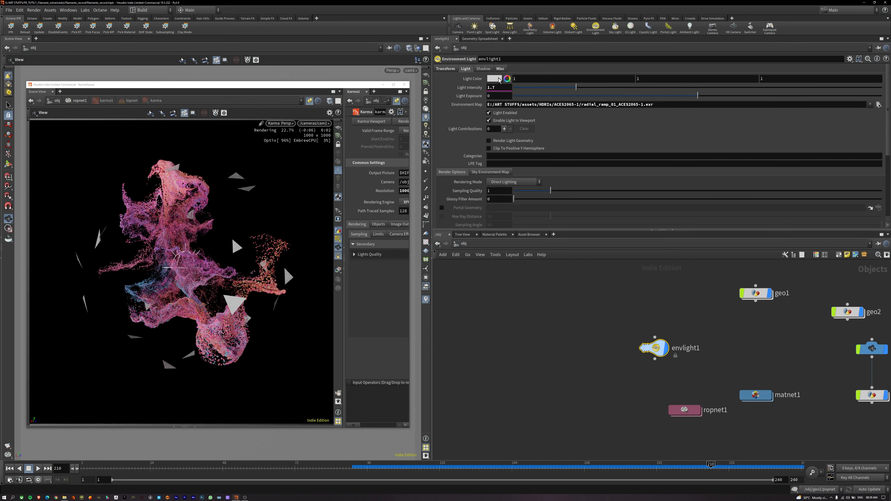
Try a red light color on envlight1 and restore it to white
click(495, 78)
click(475, 51)
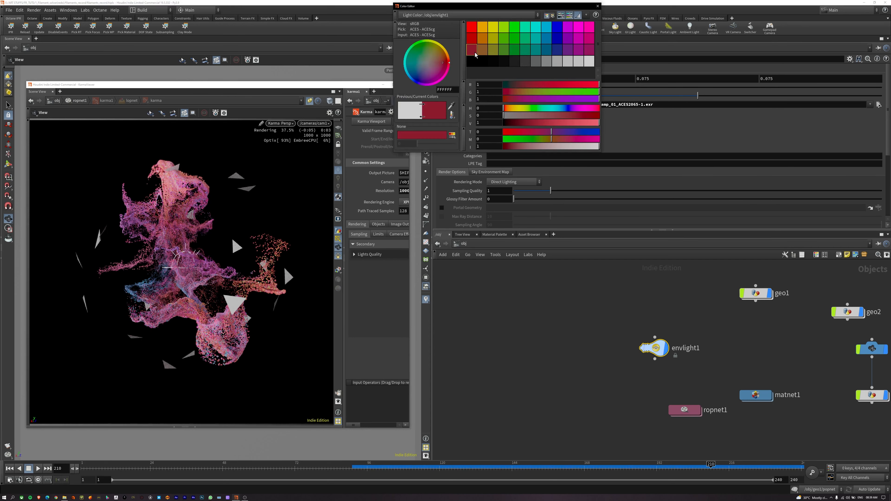
click(472, 27)
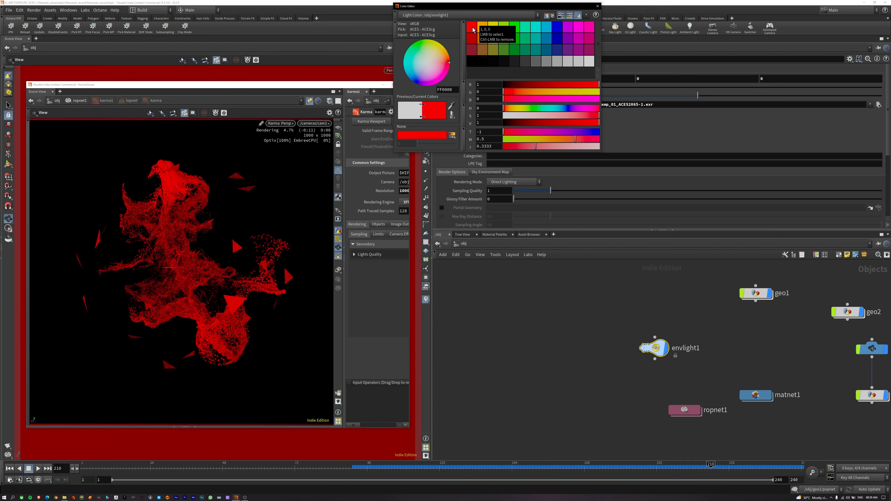
click(588, 61)
click(598, 6)
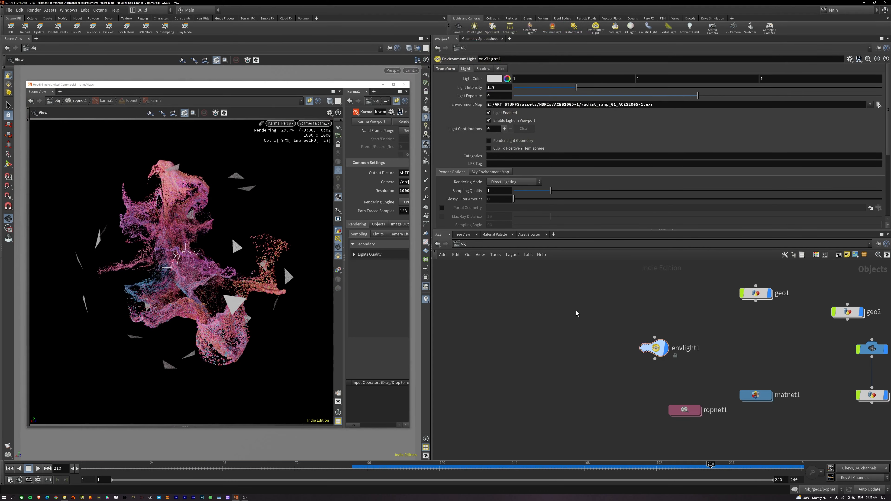
Open the filaments material inside matnet1 and inspect its MtlX Standard Surface shader
click(755, 395)
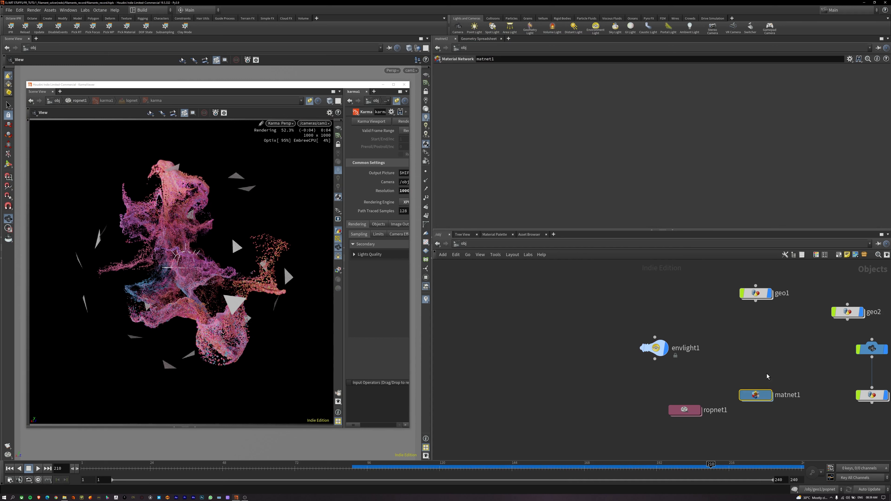
key(Return)
double_click(628, 324)
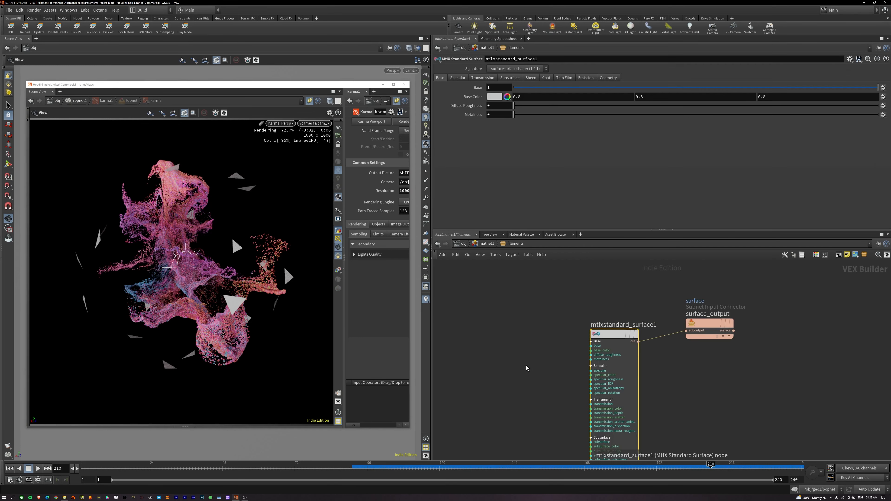
middle_drag(527, 366, 568, 340)
drag(574, 310, 692, 370)
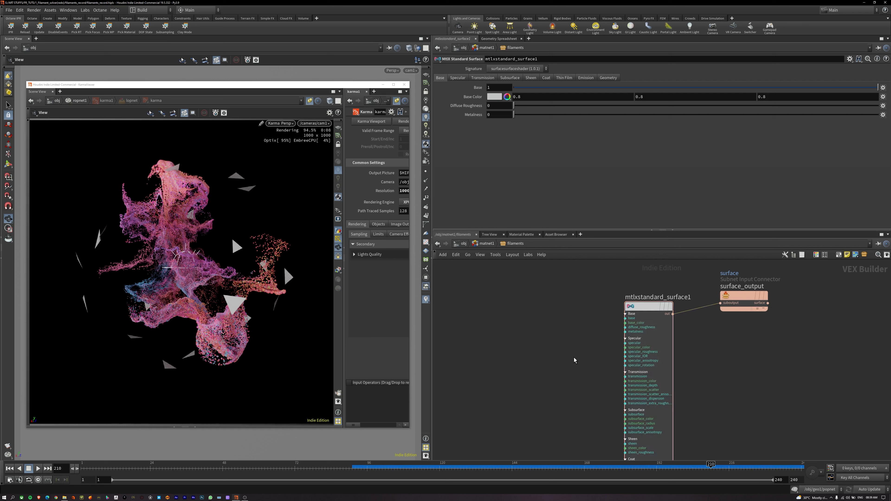
drag(582, 346, 701, 401)
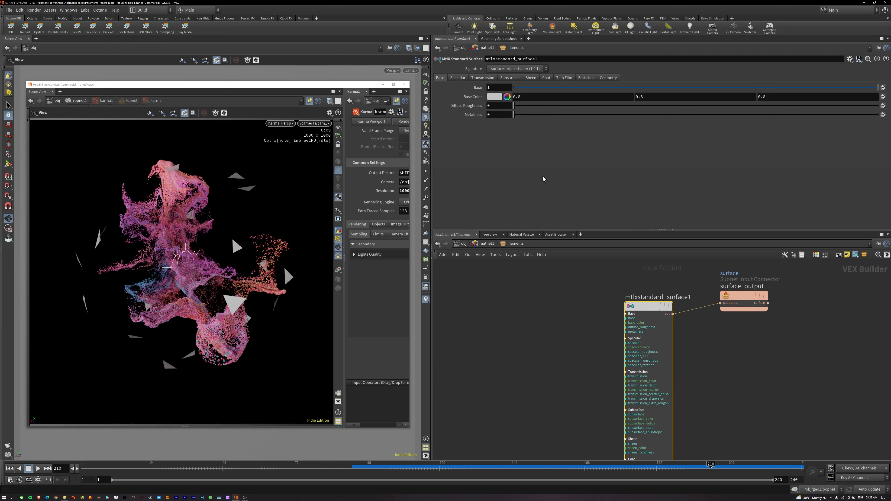
Return to geo1's network and move the OUT_filaments null lower to make room beneath split1
key(u)
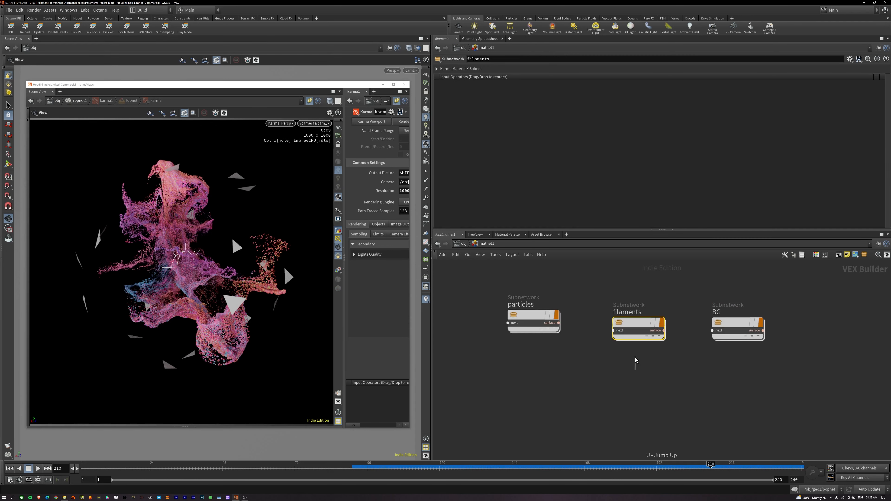
key(u)
drag(601, 311, 580, 287)
key(Return)
middle_drag(766, 346, 633, 344)
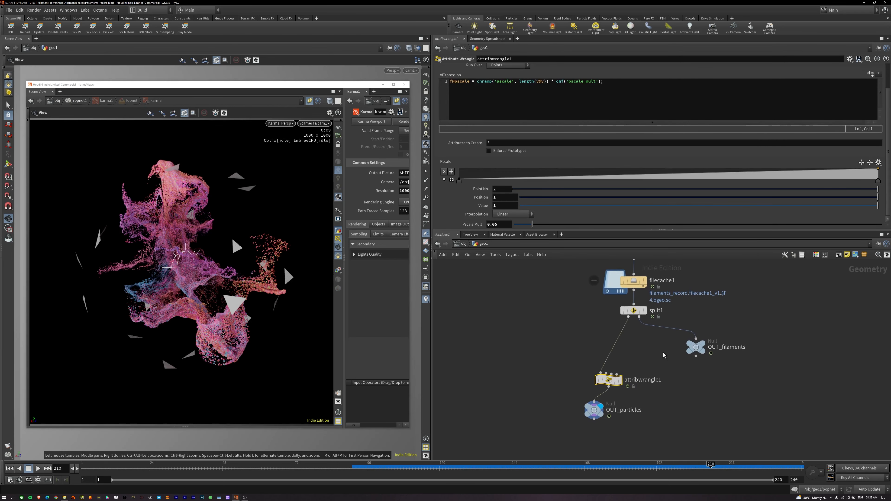
drag(703, 353, 718, 403)
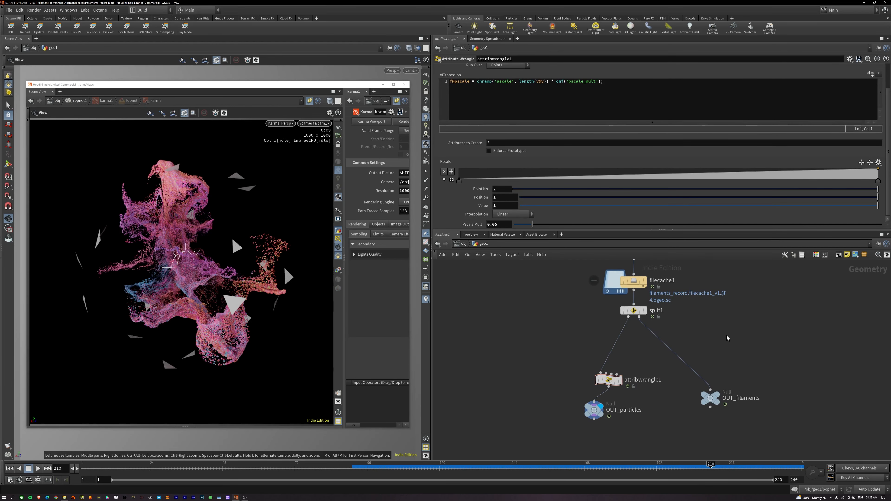
Insert a Labs Thicken node between split1 and OUT_filaments
key(Tab)
text(labs)
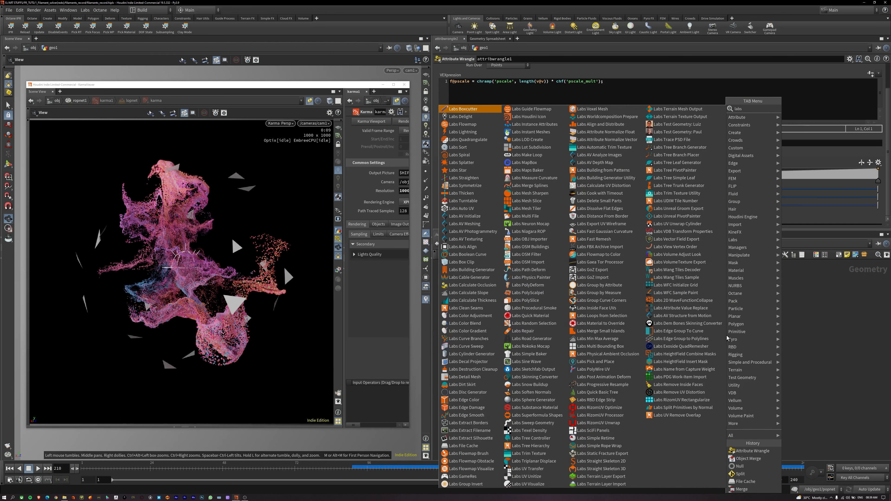
text( thick)
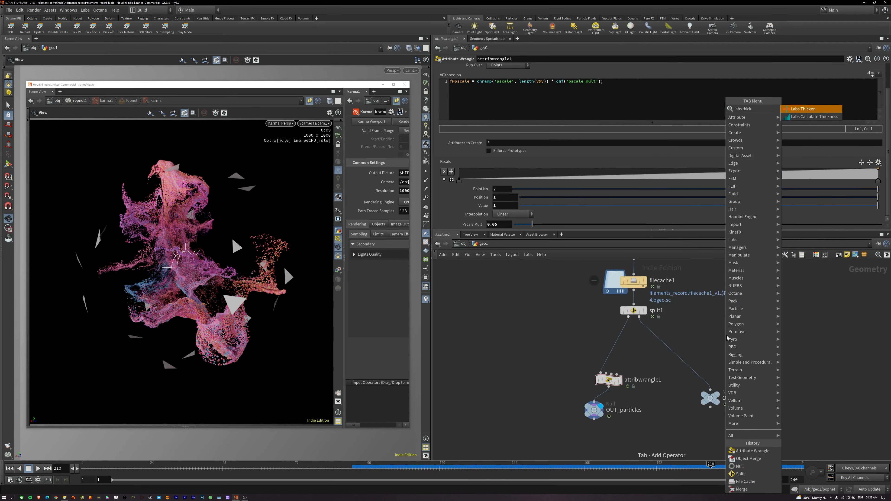
key(Return)
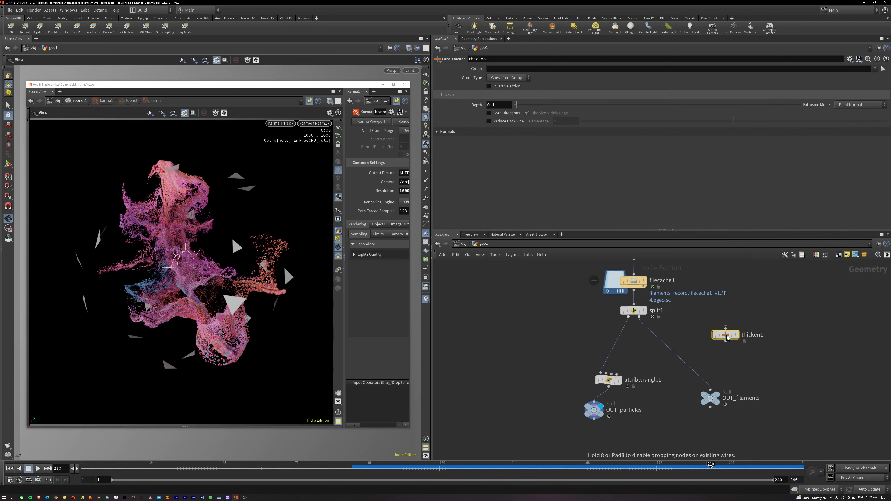
click(670, 347)
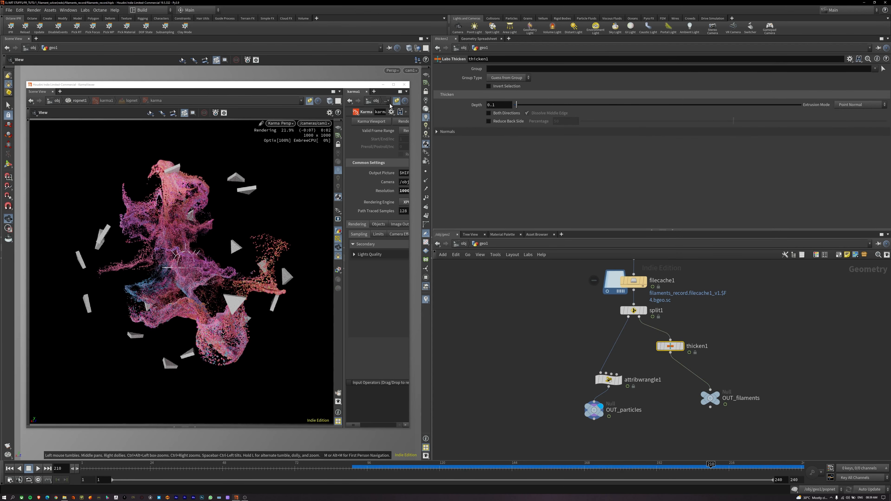
Move the Karma window off the viewport and set thicken1 to both directions with a depth of 0.01
drag(353, 84, 387, 371)
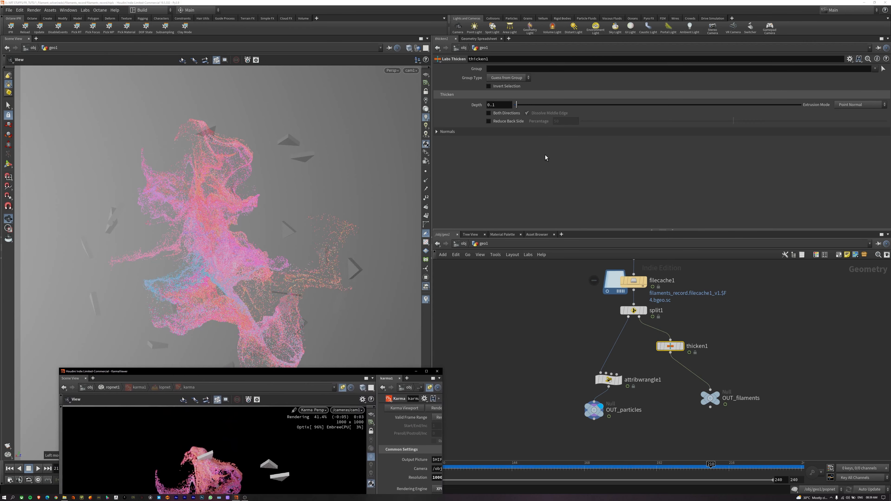
click(499, 114)
click(504, 104)
text(0.01)
key(Return)
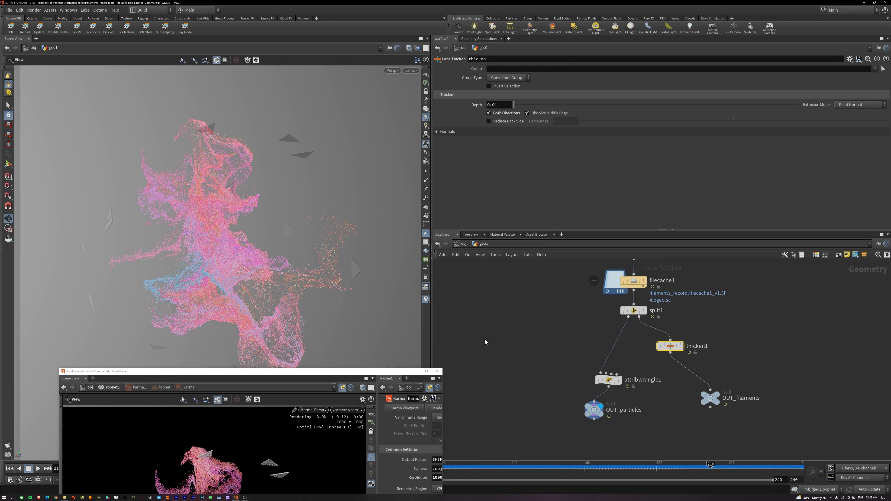
Insert a PolyBevel node between thicken1 and OUT_filaments
key(Tab)
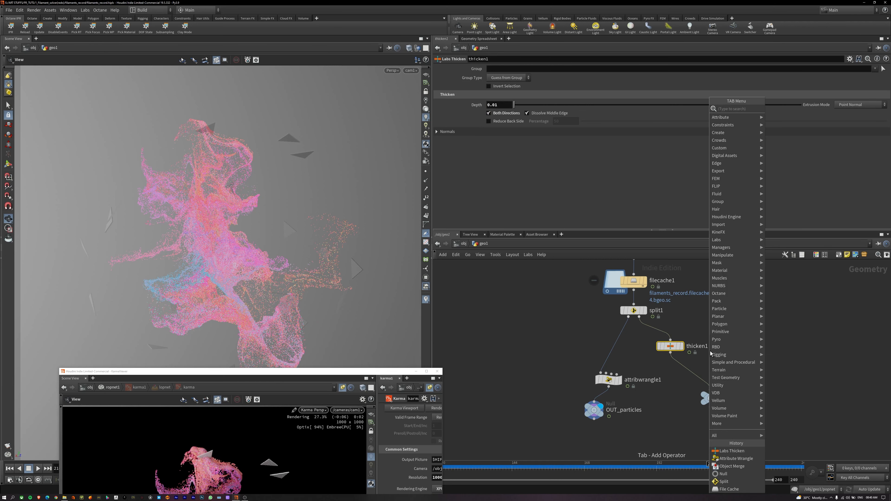
text(poly be)
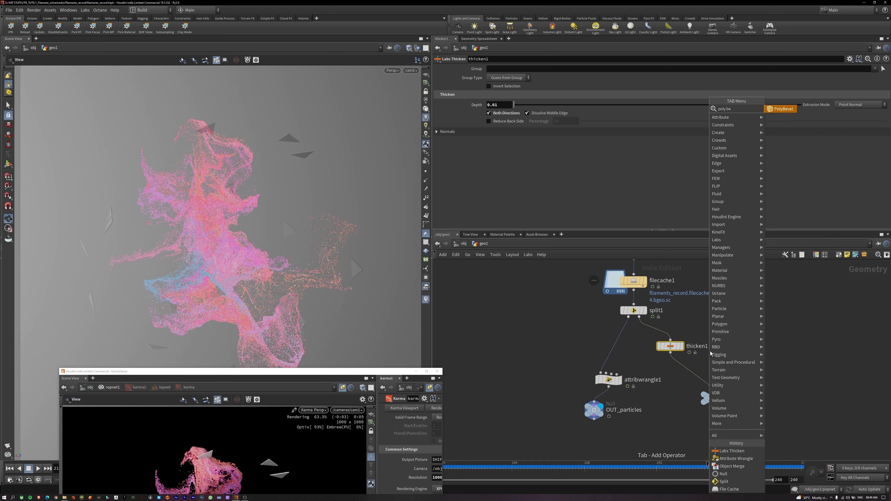
key(Return)
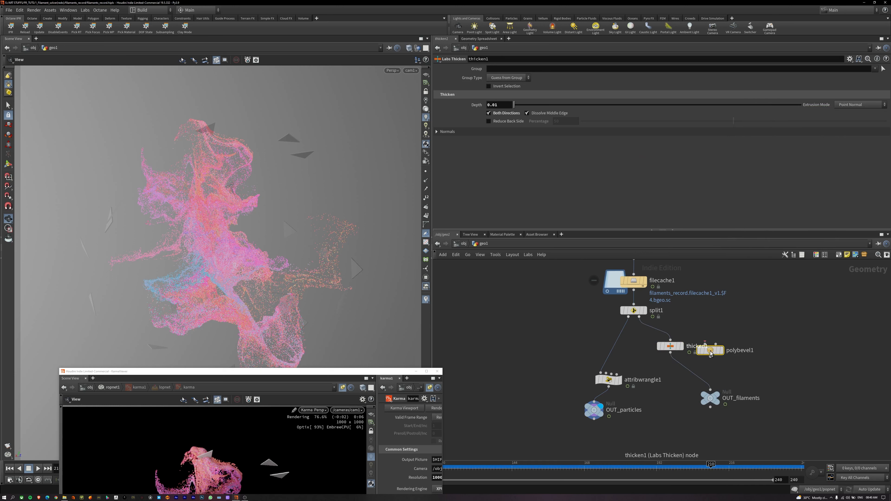
click(709, 367)
drag(708, 365, 691, 374)
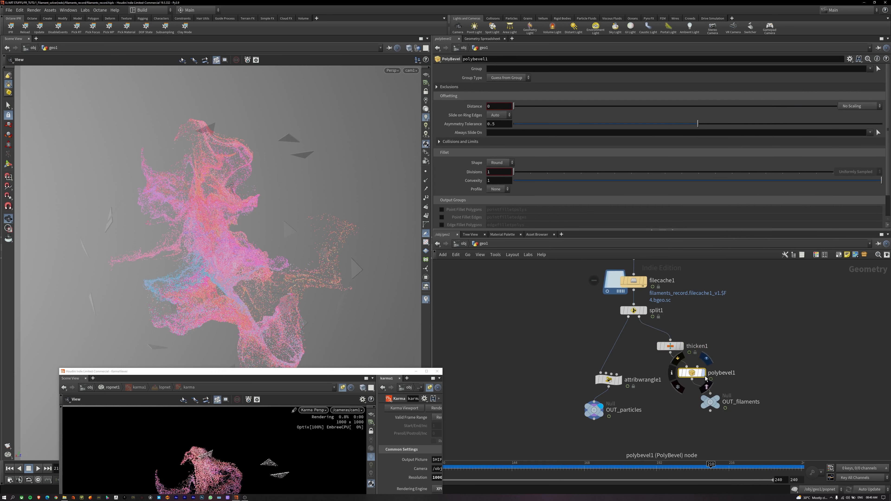
Try a distance of 0.1 on polybevel1 and undo it
text(.2)
key(Return)
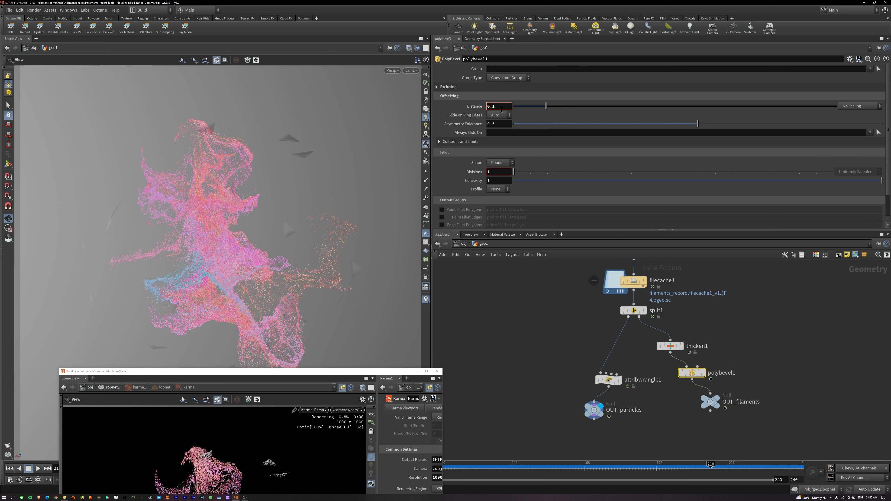
key(ctrl+z)
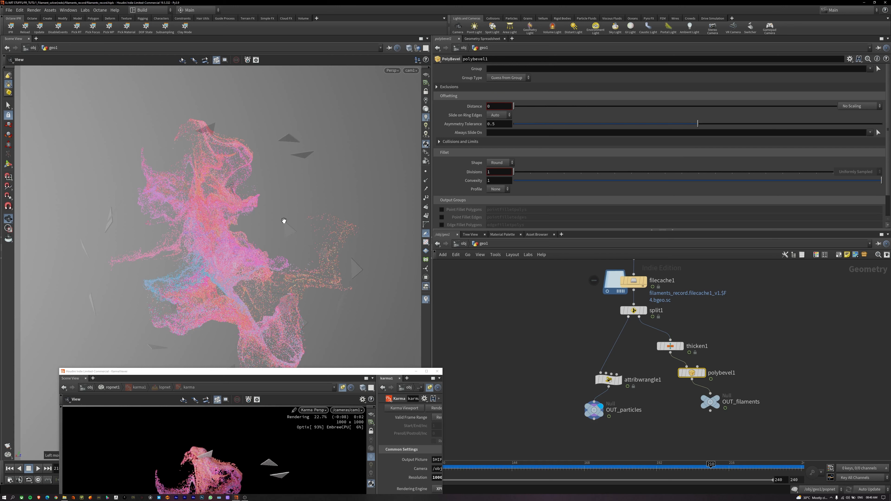
Inspect a filament shard up close while trying a polybevel1 distance of 0.14, and settle on 0.02
right_drag(291, 226, 278, 46)
drag(288, 165, 251, 193)
scroll(304, 196, down, 1)
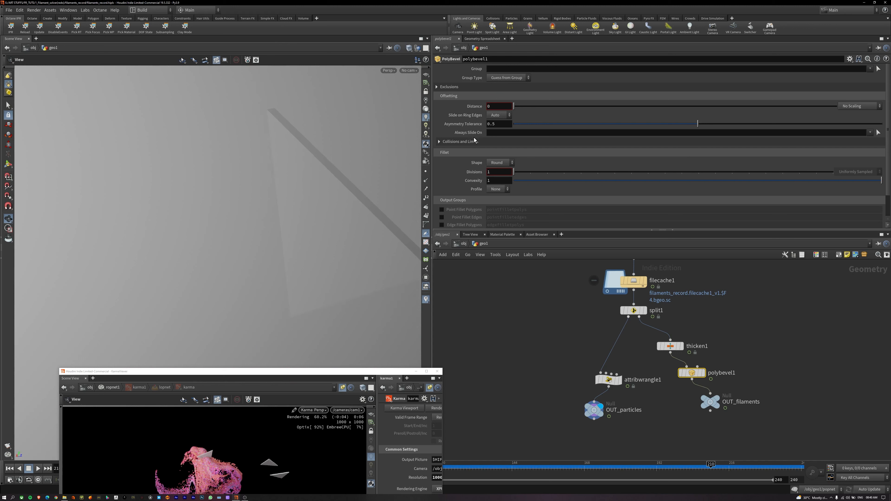
middle_drag(498, 111, 547, 123)
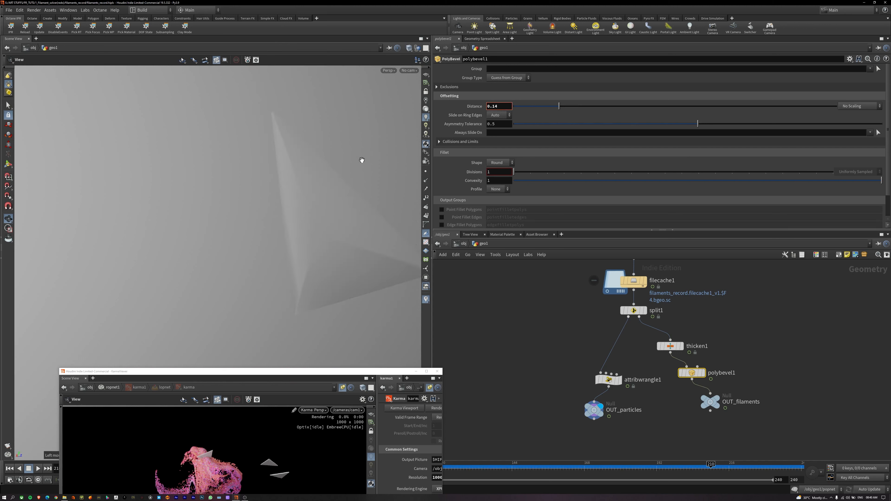
key(w)
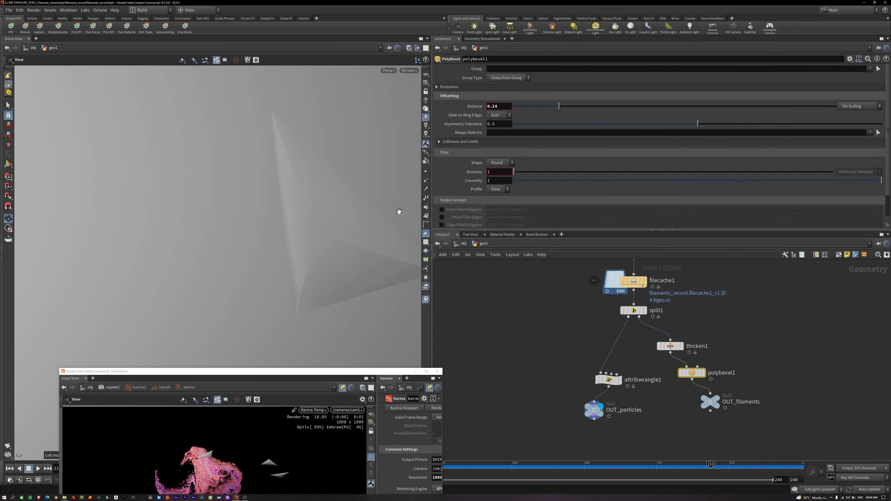
key(w)
key(w)
click(497, 107)
text(0.02)
key(Return)
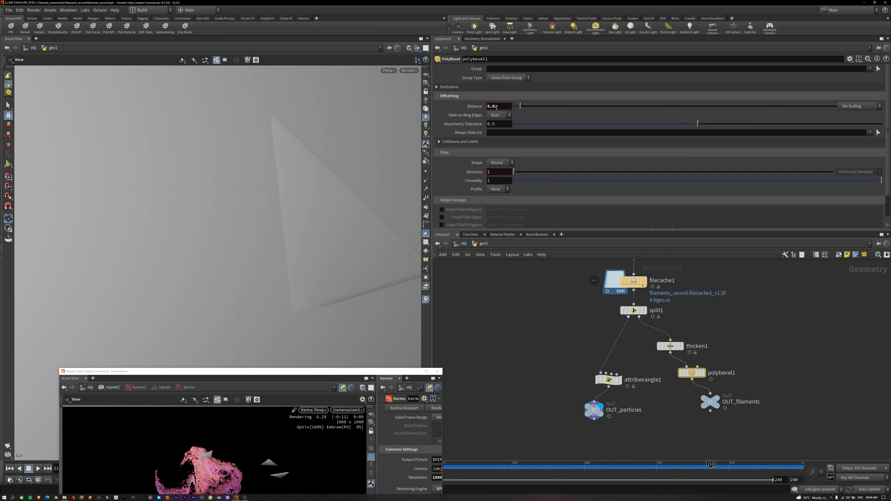
Set polybevel1's divisions to 5 and move the Karma window back up to check the bevelled filaments
drag(342, 181, 359, 163)
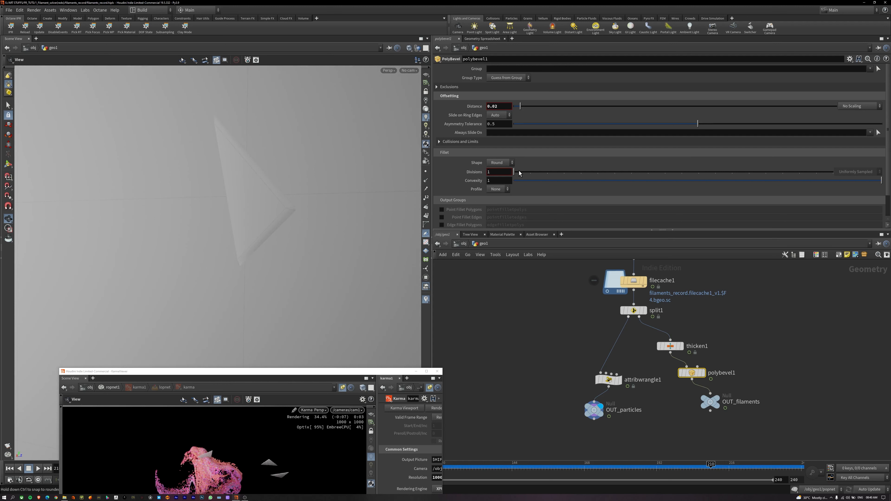
drag(518, 171, 580, 171)
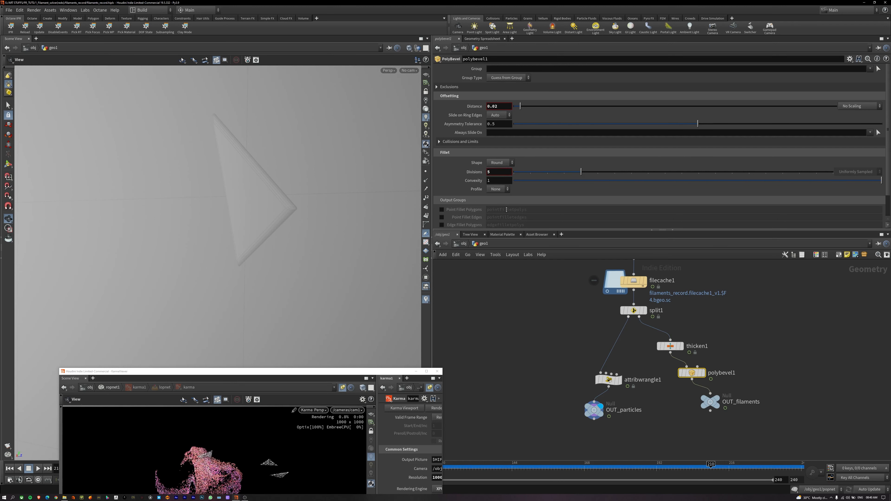
drag(248, 233, 257, 217)
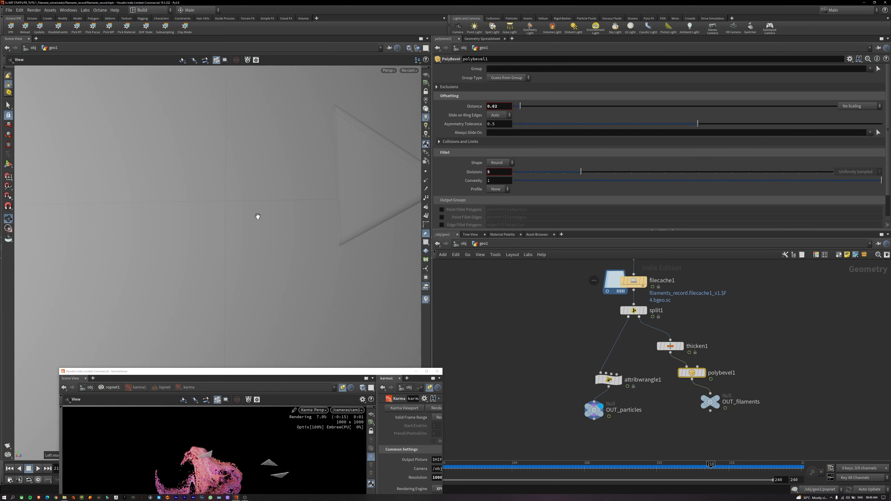
drag(333, 377, 336, 118)
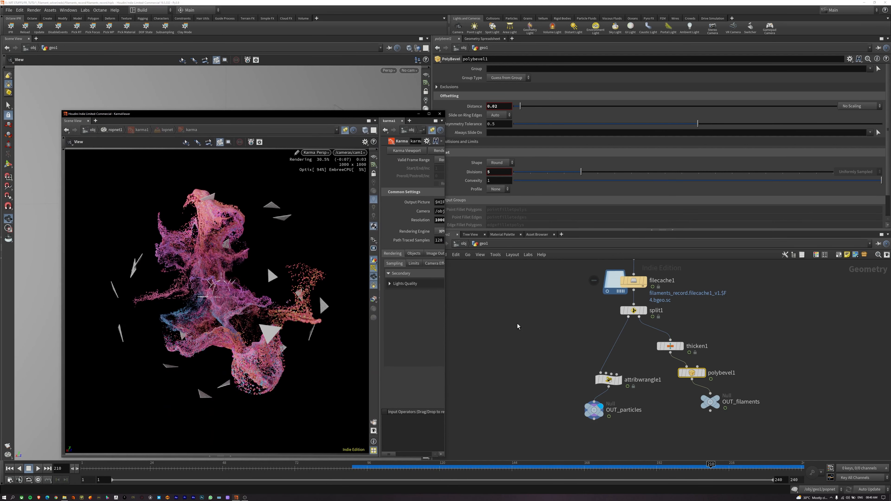
Leave geo1 and open the filaments material in matnet1 to reach its mtlxstandard_surface1 shader
key(u)
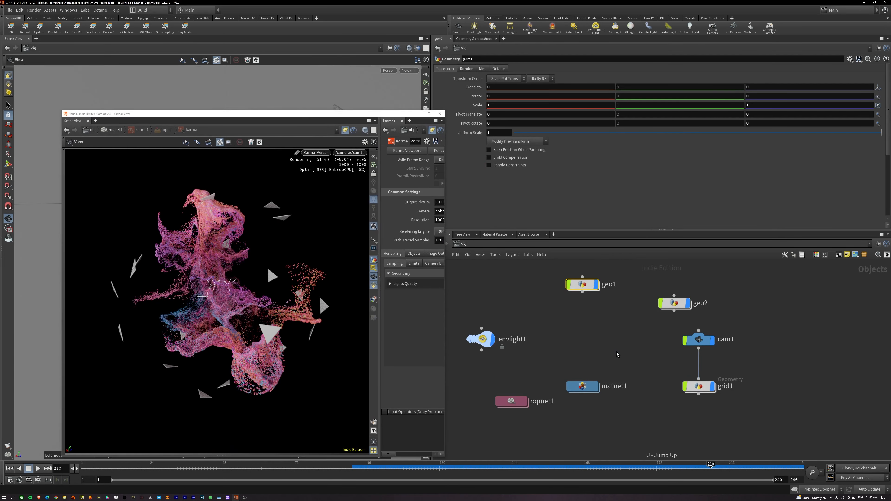
key(Return)
middle_drag(585, 408, 647, 384)
key(h)
key(Return)
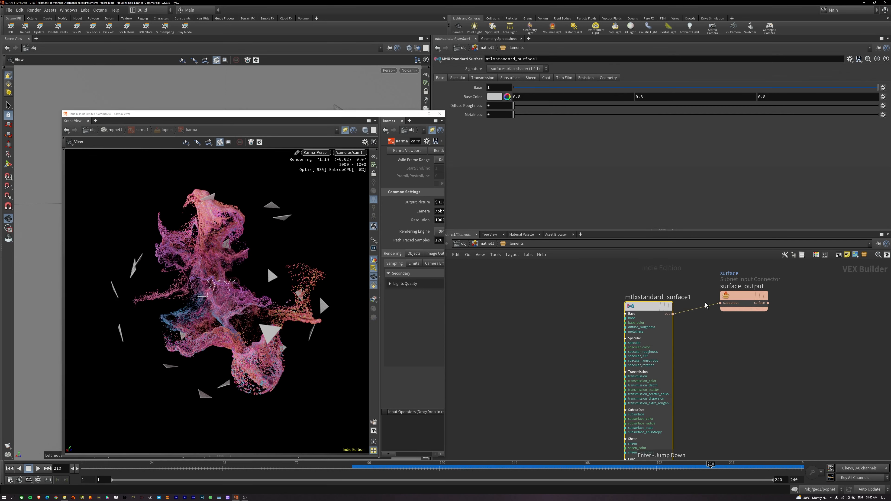
middle_drag(712, 343, 726, 314)
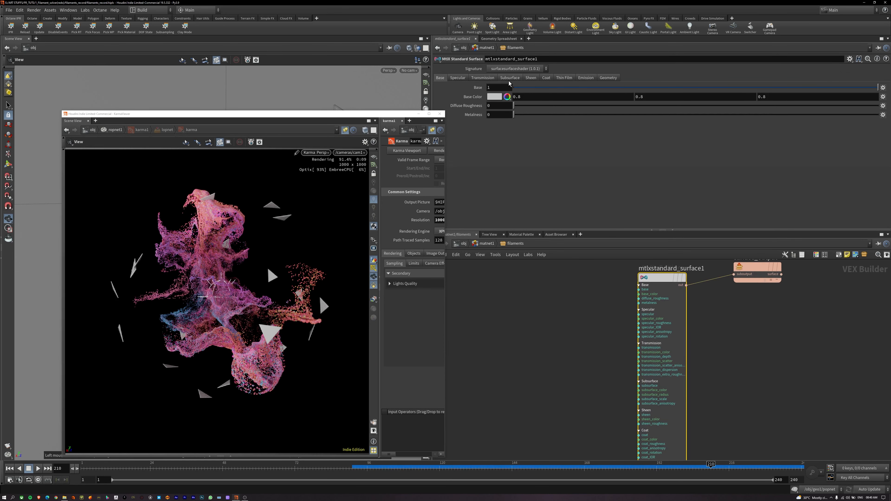
Set the transmission weight of the filaments shader to 1
click(479, 78)
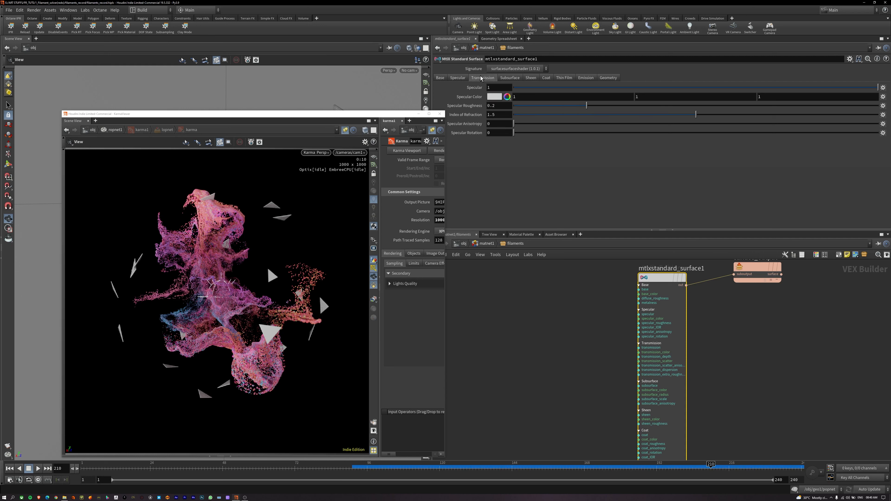
click(506, 90)
text(1)
key(Return)
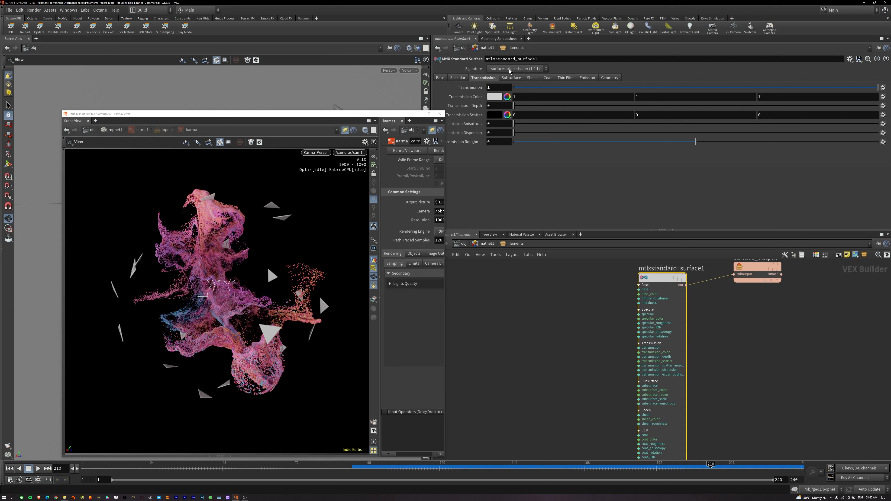
Set the filaments shader's base weight to 0 and refresh the Karma render view
click(440, 78)
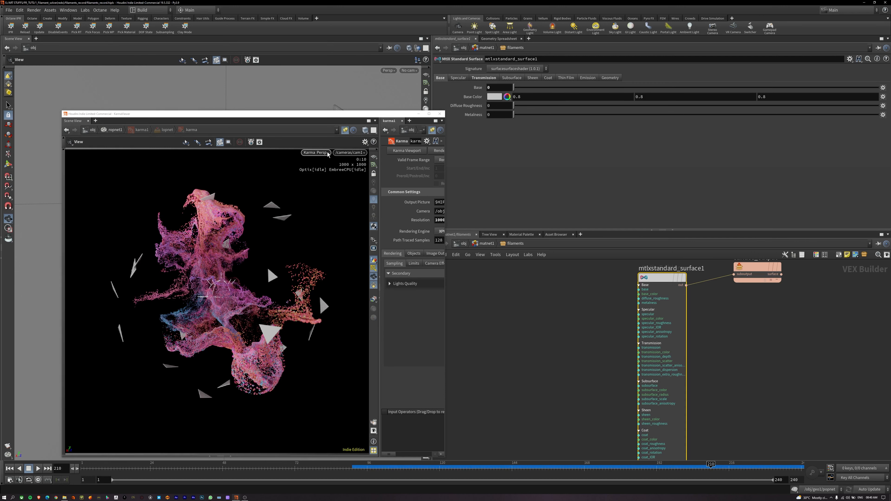
click(315, 153)
click(320, 179)
click(316, 152)
click(318, 187)
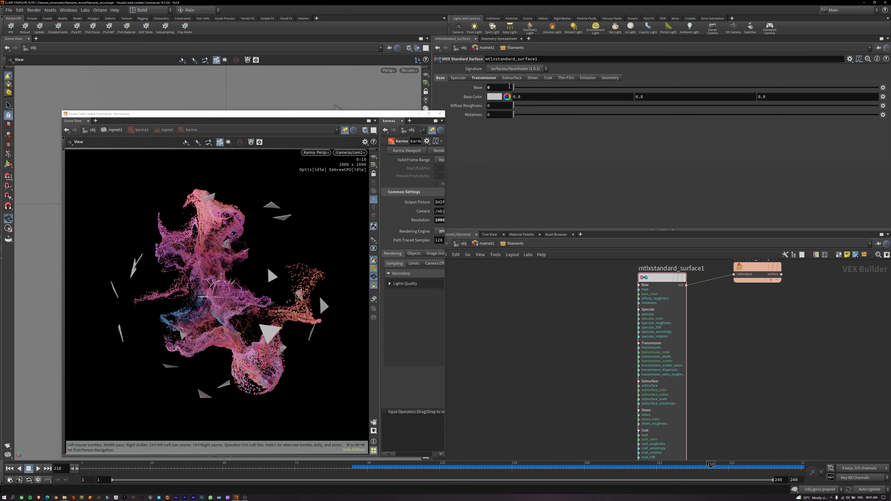
Move the Karma window clear of the parameters and try a specular weight of 0, keeping the base weight at 0
click(458, 79)
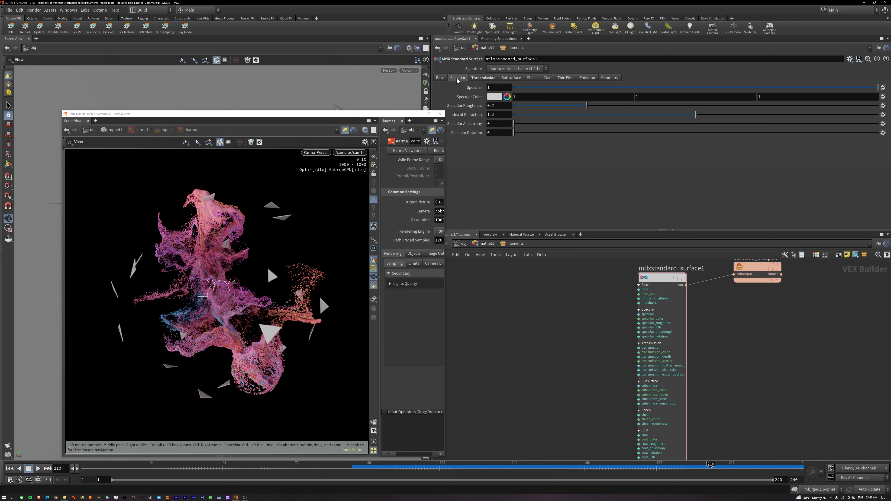
drag(396, 116, 361, 104)
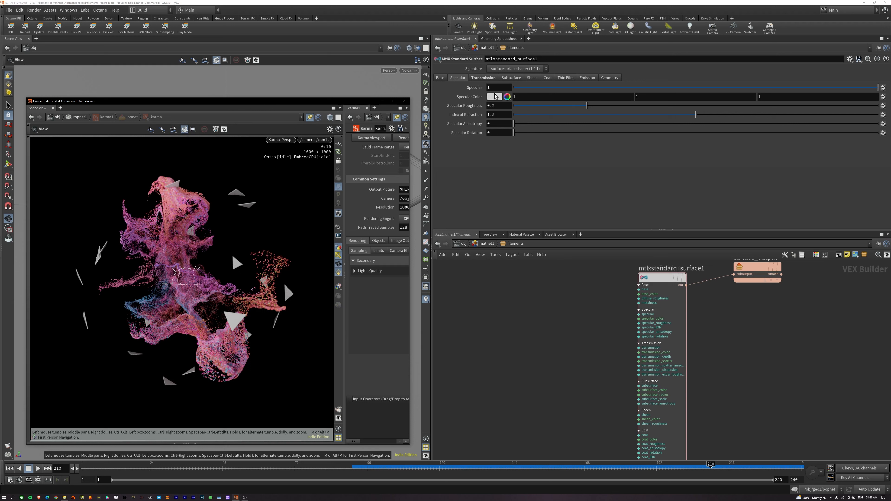
drag(526, 88, 499, 90)
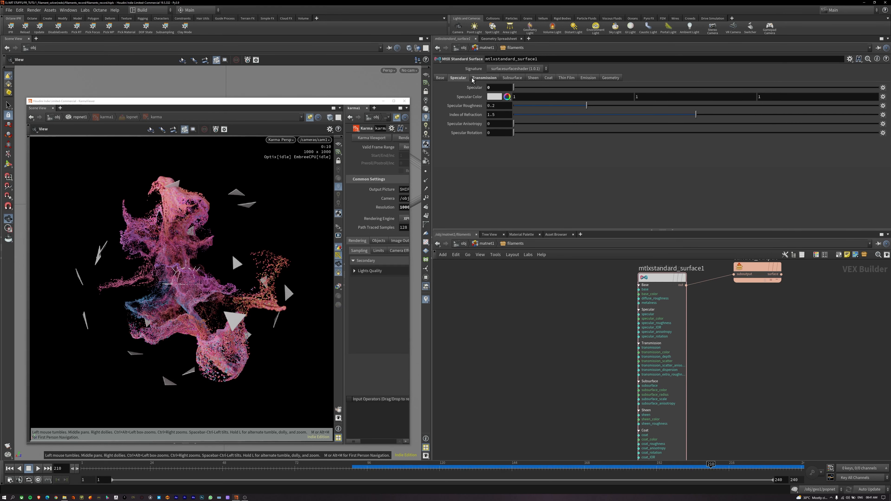
click(440, 78)
drag(528, 88, 505, 90)
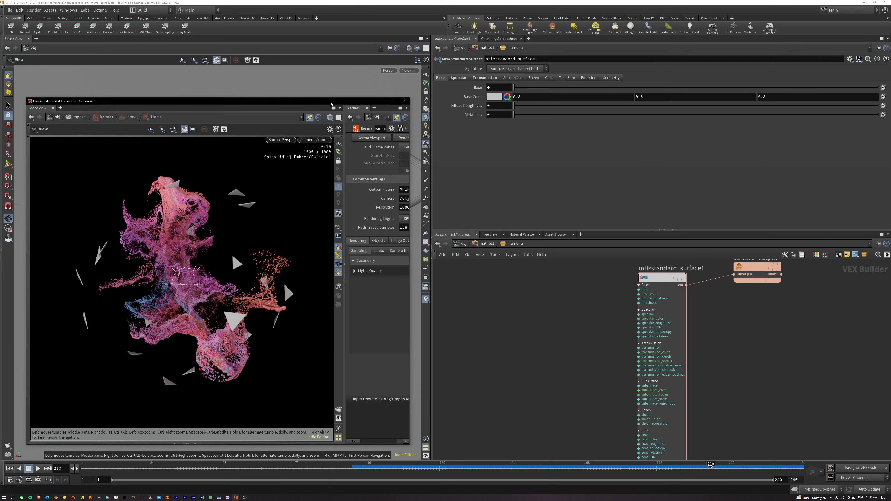
Assign the filaments material to the filament shard in the scene view, moving the Karma window aside and back
drag(331, 102, 364, 403)
click(583, 349)
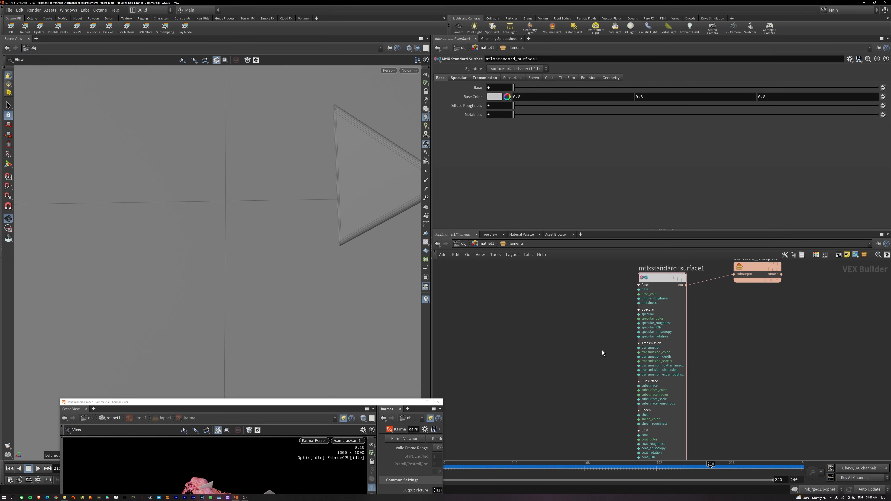
key(u)
drag(663, 359, 381, 209)
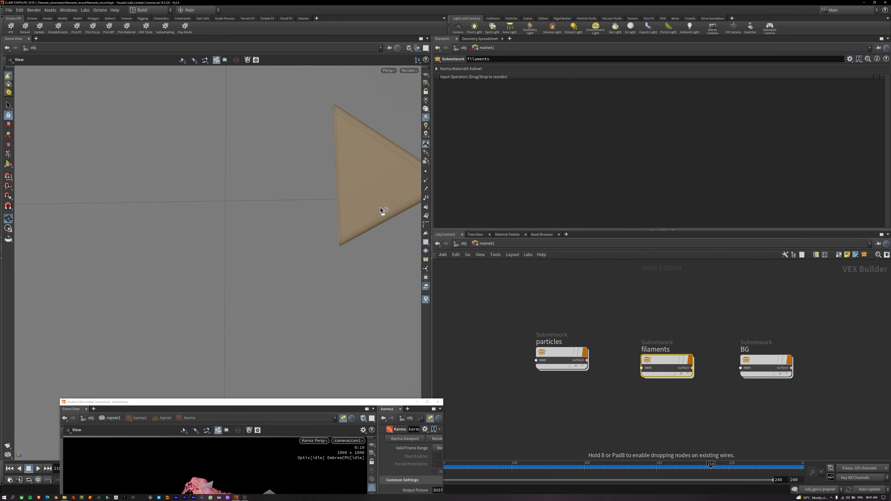
drag(338, 409, 351, 125)
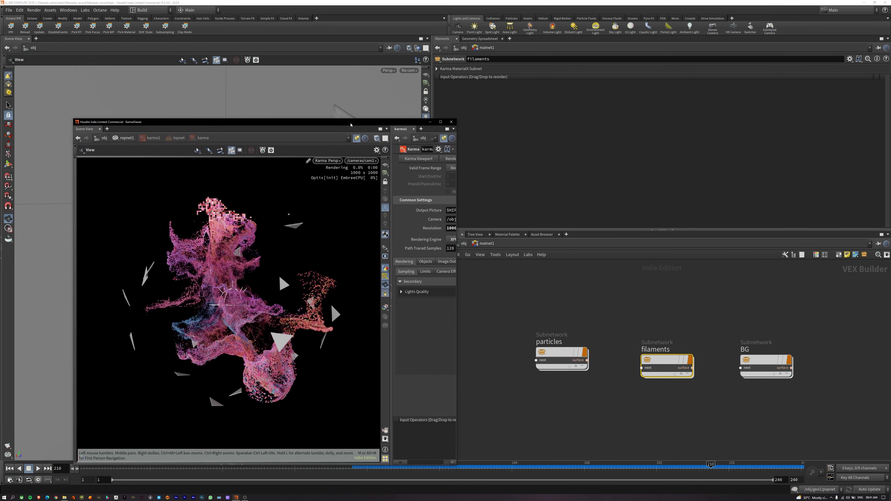
Reopen the filaments material and restore its specular weight to 1
double_click(667, 365)
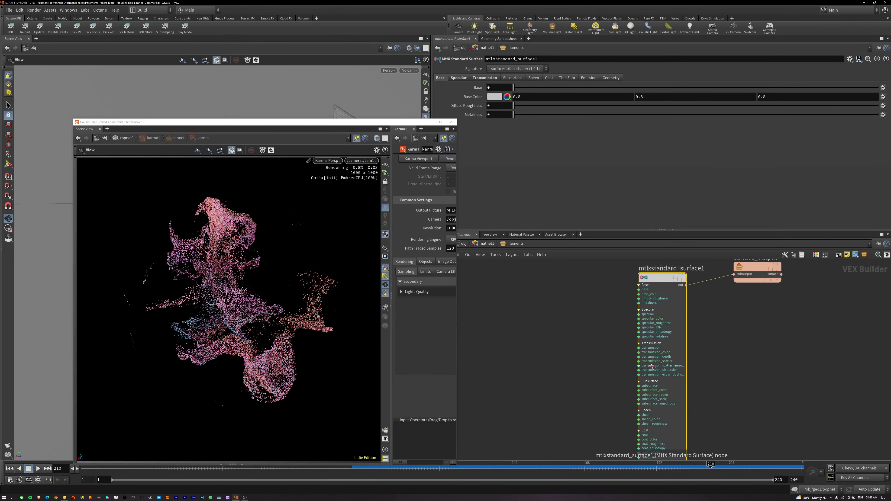
click(458, 79)
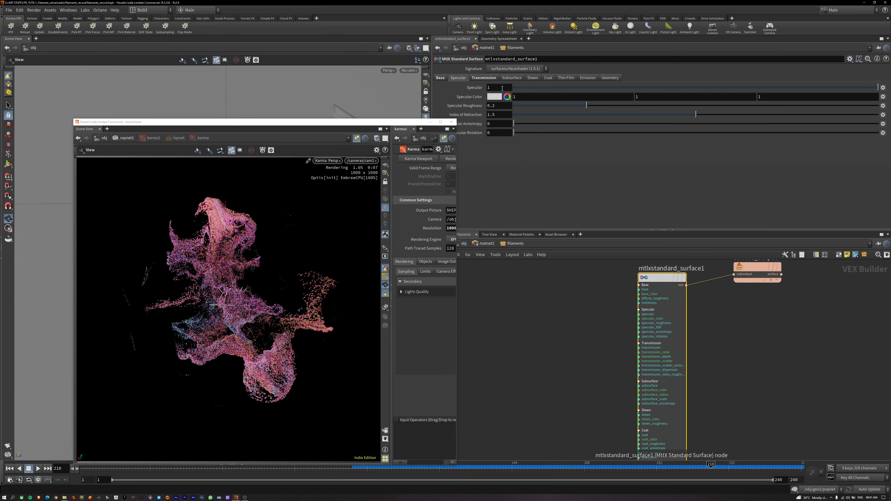
click(492, 80)
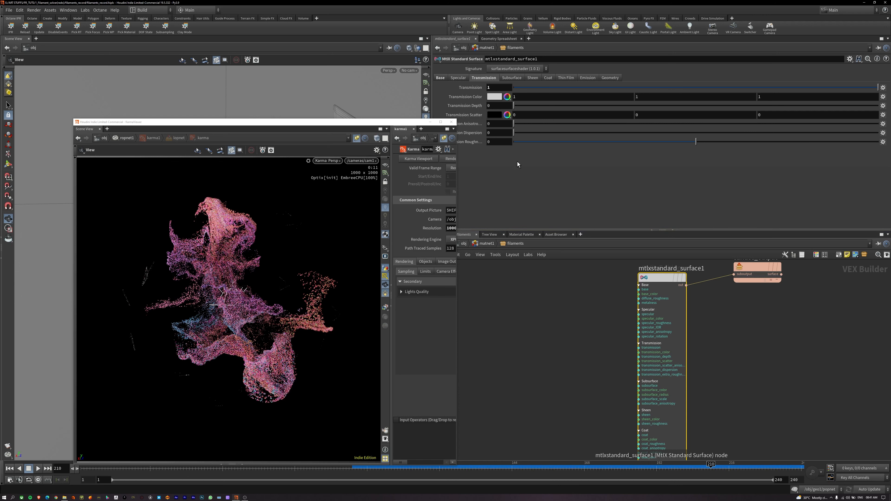
Try a transmission depth of 3.25, anisotropy of 0.0924 and dispersion of 3.95 on the filaments shader
drag(396, 123, 356, 117)
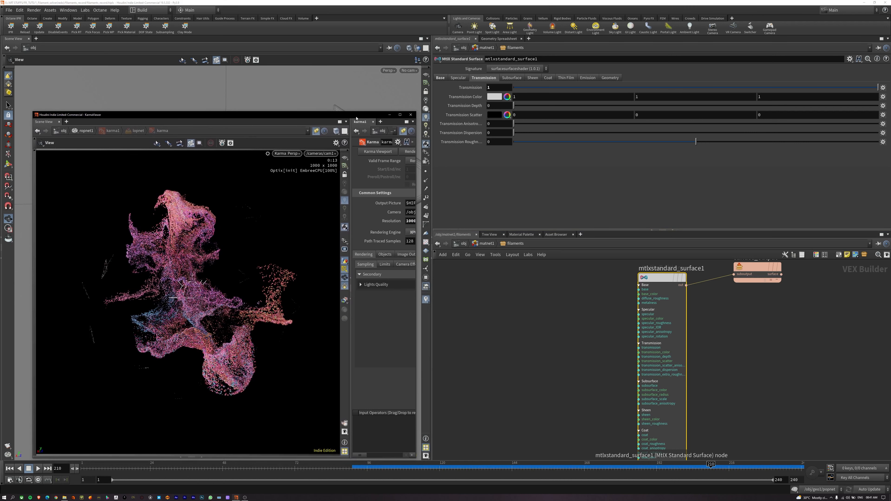
mouse_move(521, 123)
mouse_down()
mouse_move(547, 123)
mouse_move(529, 135)
mouse_up()
drag(527, 104, 525, 105)
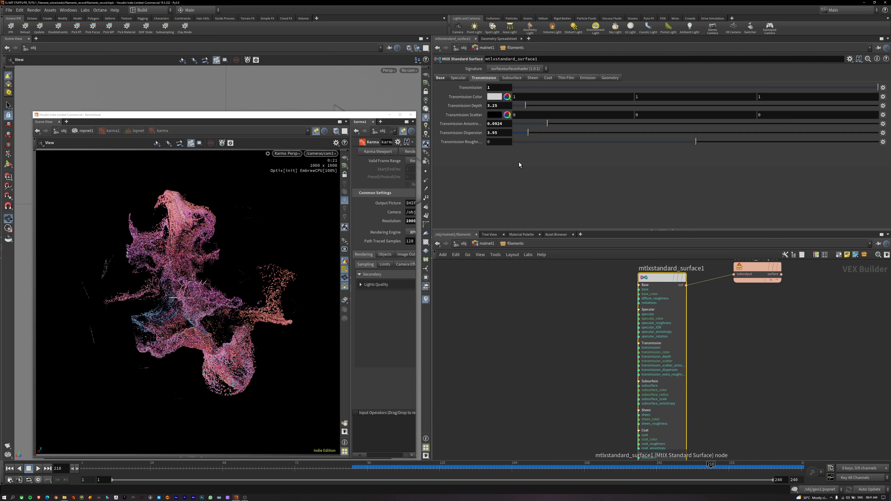
Set the filaments shader's transmission dispersion to 0.01 and transmission depth to 0.1
click(502, 133)
text(0.01)
key(Return)
double_click(499, 108)
text(0.1)
key(Return)
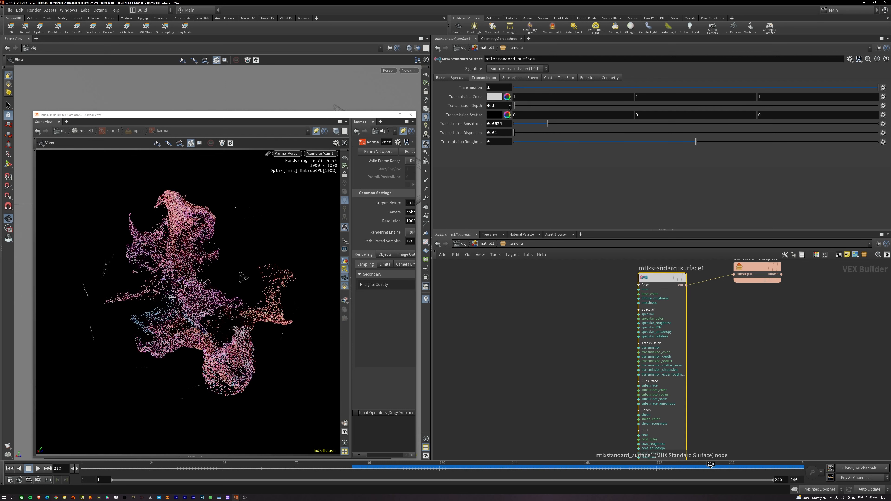
Reset the transmission depth, dispersion and anisotropy to their default of 0
ctrl+middle_click(477, 105)
ctrl+middle_click(476, 132)
ctrl+middle_click(467, 123)
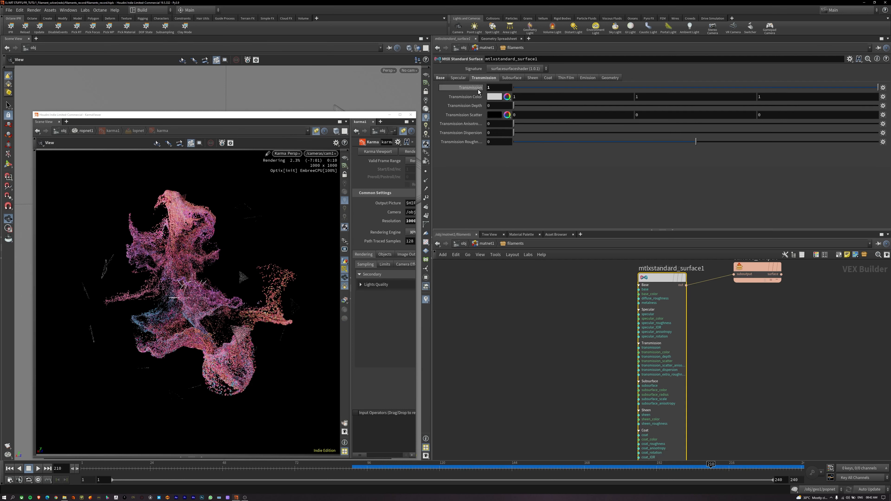
Adjust the specular roughness of the filaments shader
click(442, 78)
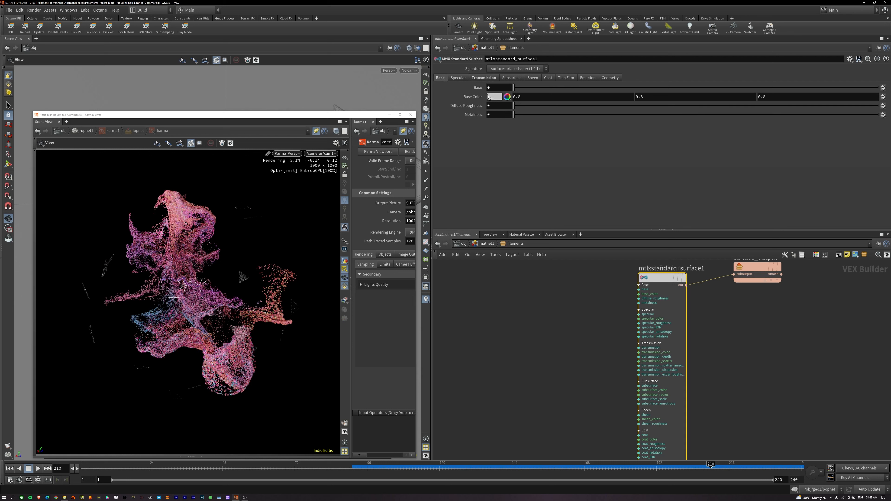
click(458, 78)
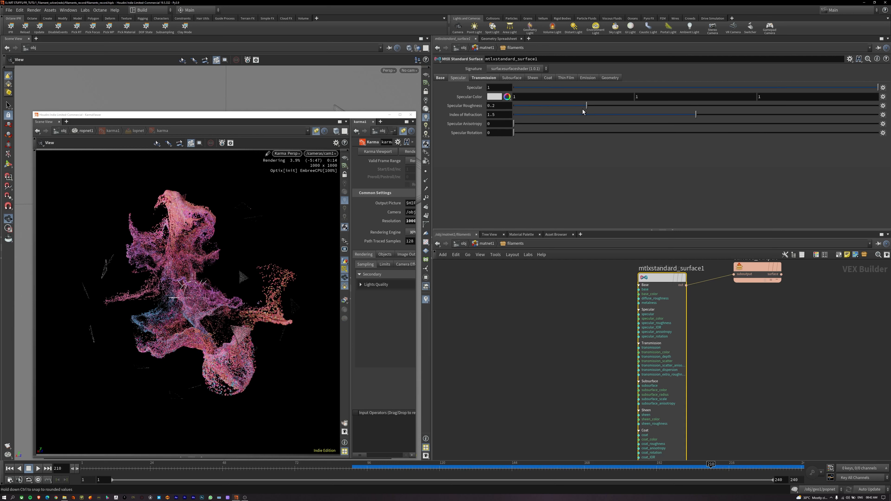
mouse_move(582, 109)
mouse_down()
mouse_move(490, 119)
mouse_move(582, 121)
mouse_up()
Reset the filaments shader's transmission weight to its default and its base weight to 1
click(487, 79)
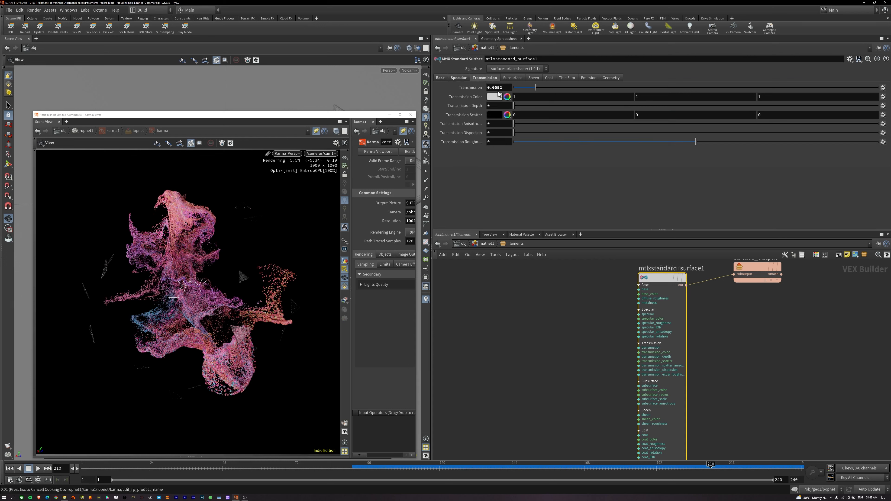
click(441, 78)
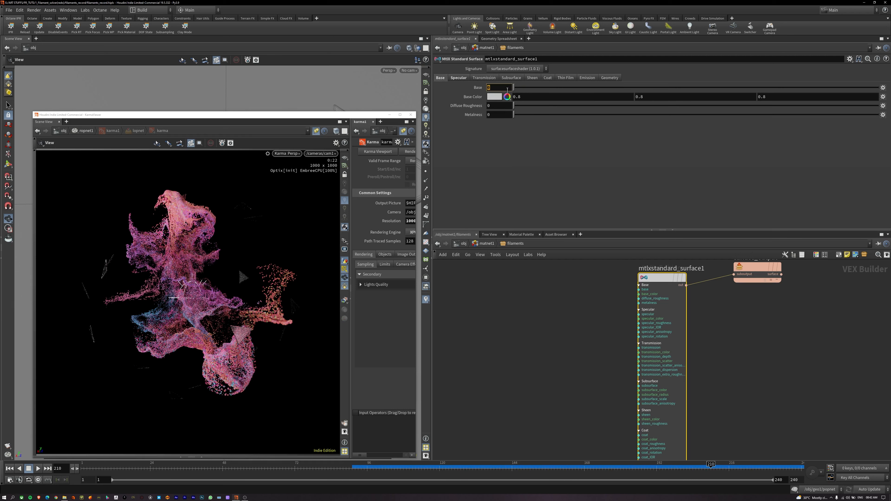
click(458, 77)
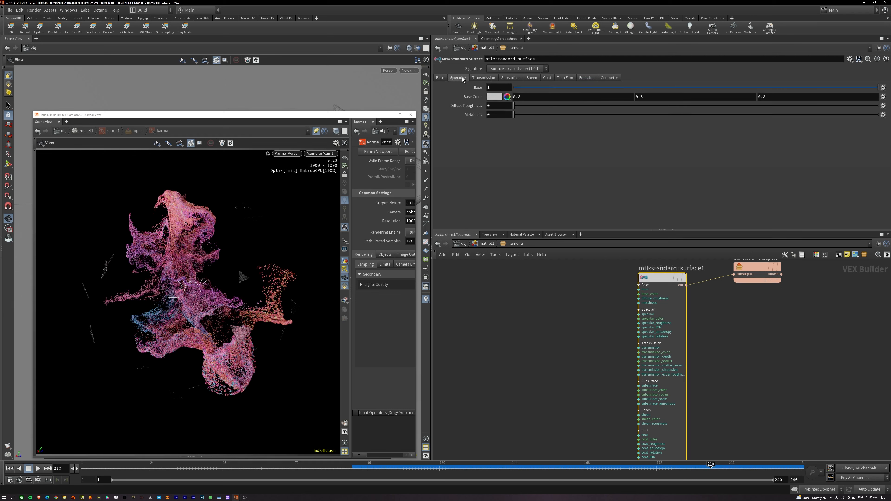
click(442, 80)
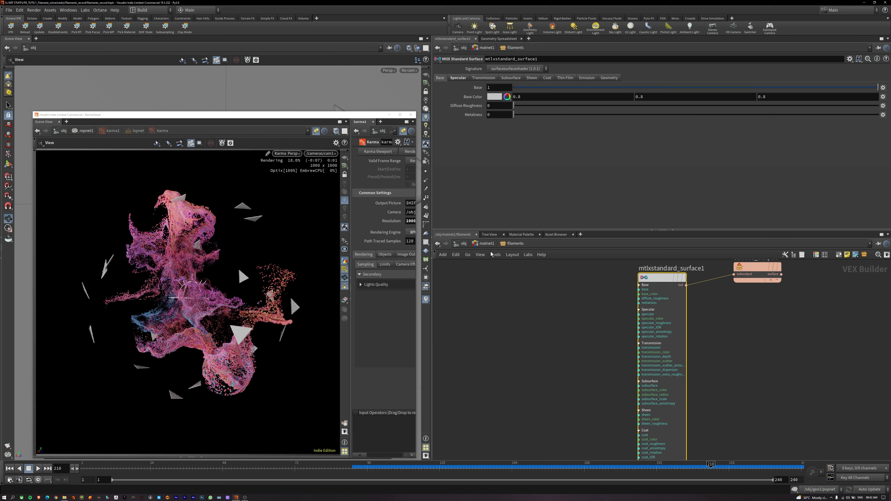
Align the mtlxstandard_surface1 node with surface_output in the filaments network
middle_drag(649, 279, 598, 317)
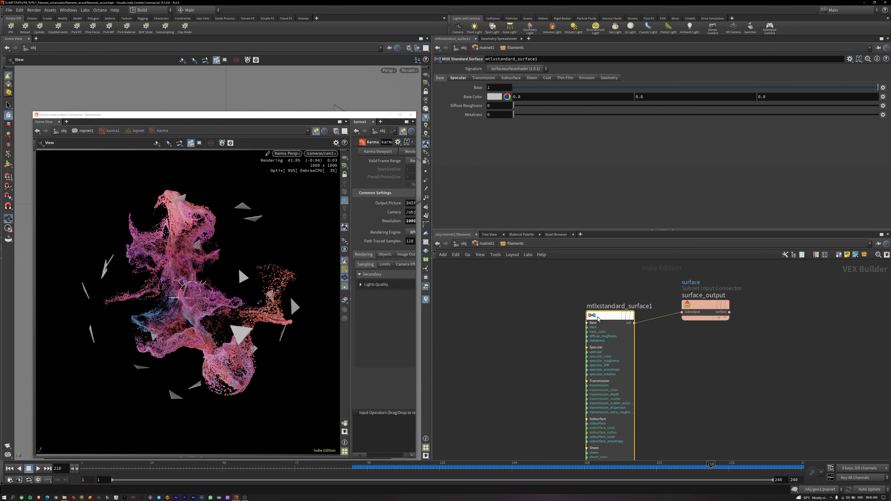
drag(606, 312, 619, 301)
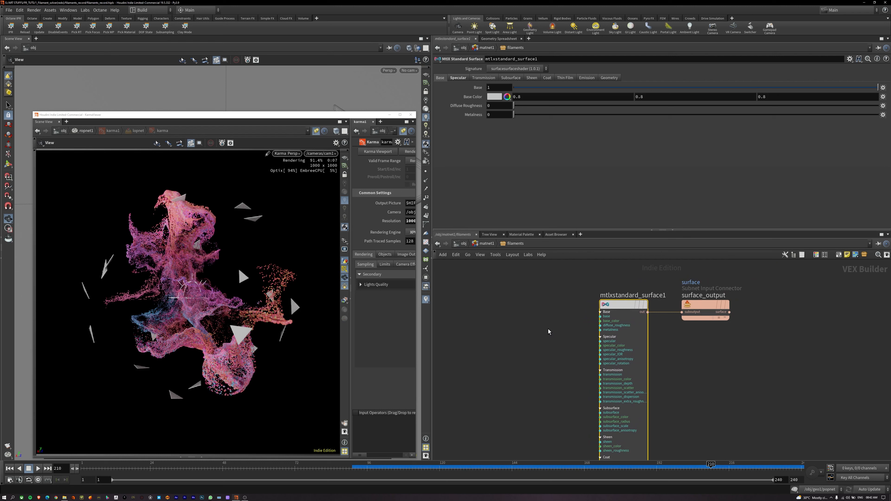
middle_drag(548, 328, 579, 326)
drag(583, 331, 639, 386)
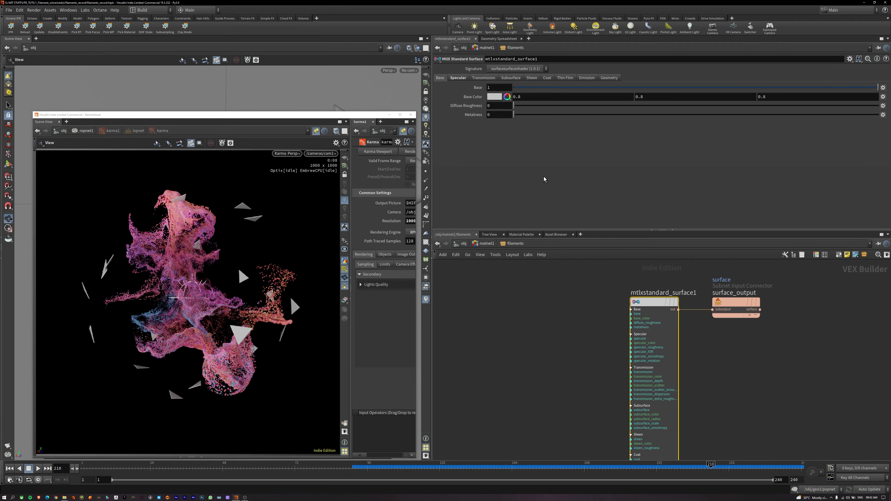
Examine the filament shards and surrounding particles up close in the Karma render view
scroll(270, 315, up, 6)
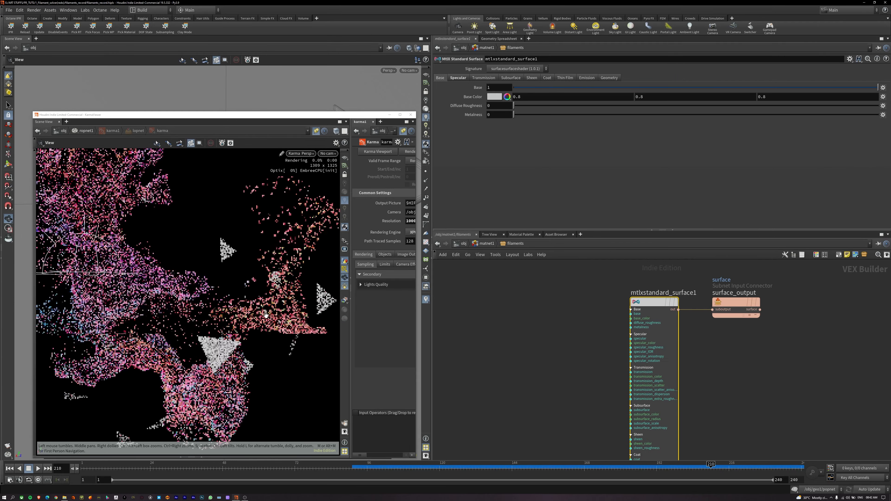
middle_drag(267, 318, 308, 252)
drag(308, 252, 254, 275)
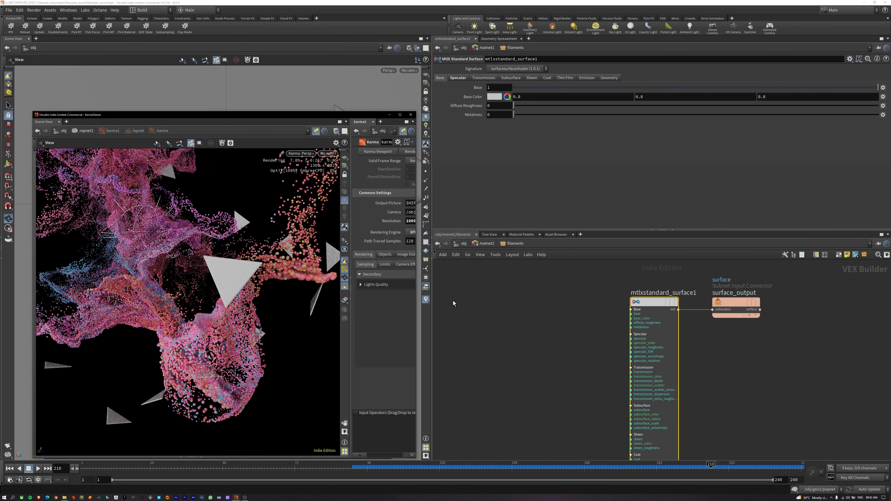
Set the base color of mtlxstandard_surface1 in the filaments network to black
click(487, 307)
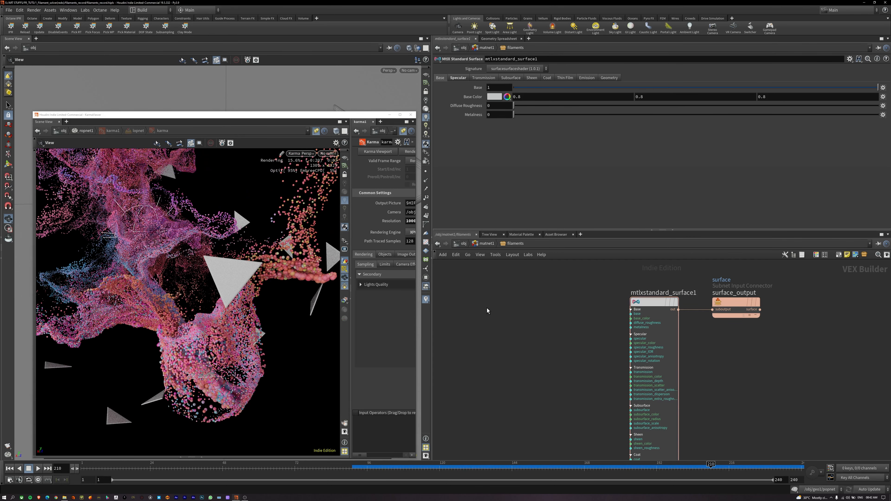
drag(540, 304, 681, 356)
click(507, 97)
click(471, 63)
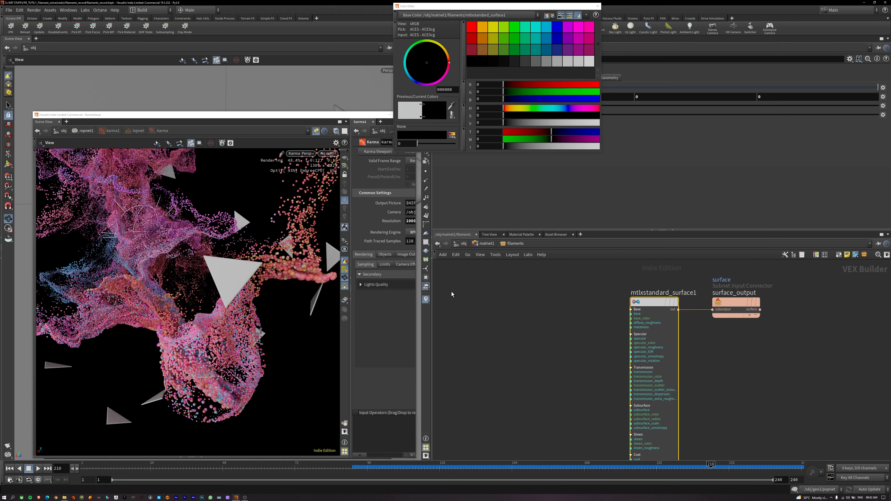
Restart the render by switching the Karma viewer to Houdini GL and back to Karma
click(300, 154)
click(302, 155)
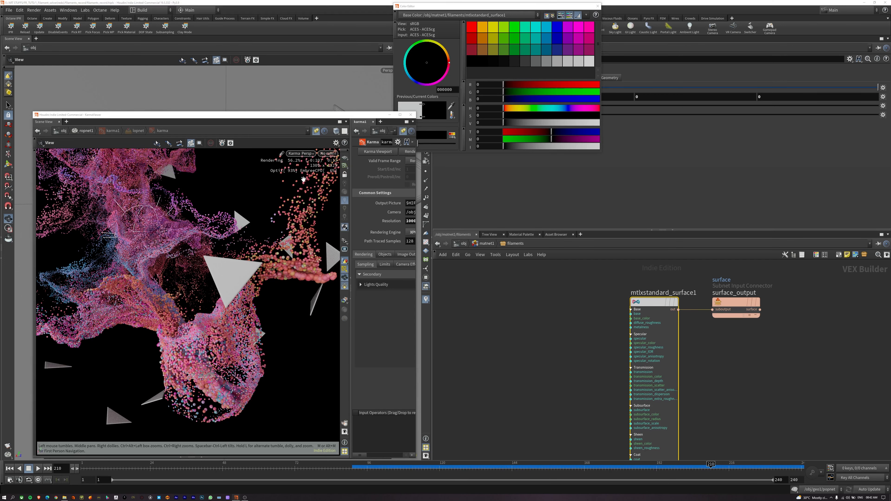
click(302, 155)
click(302, 181)
click(306, 154)
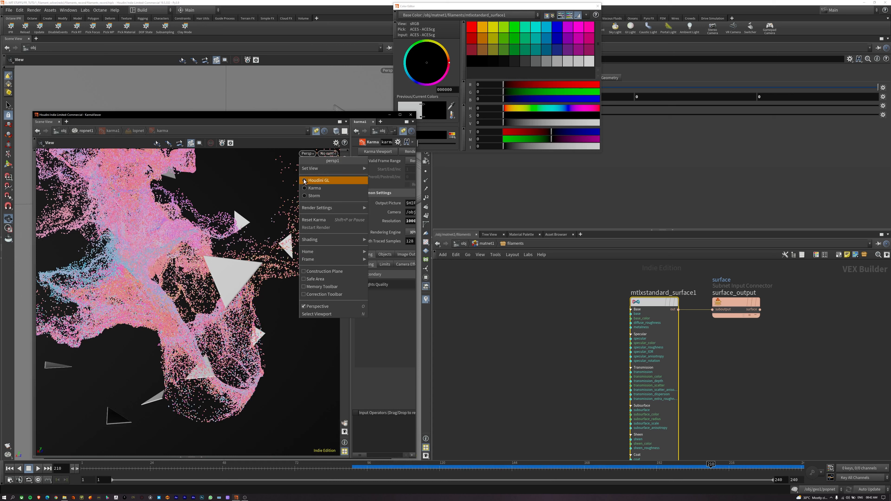
click(306, 191)
Re-enter 1 as the filaments shader's base weight and close the color editor
drag(536, 14, 564, 235)
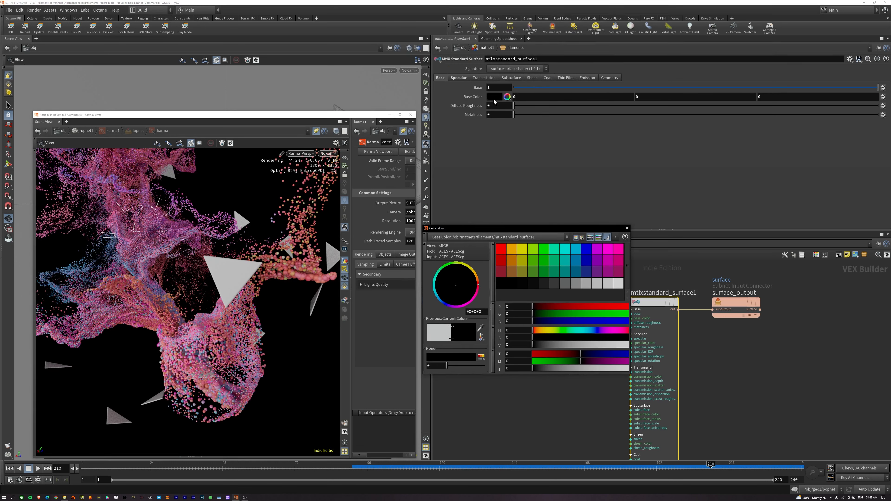
click(500, 88)
text(01)
key(Return)
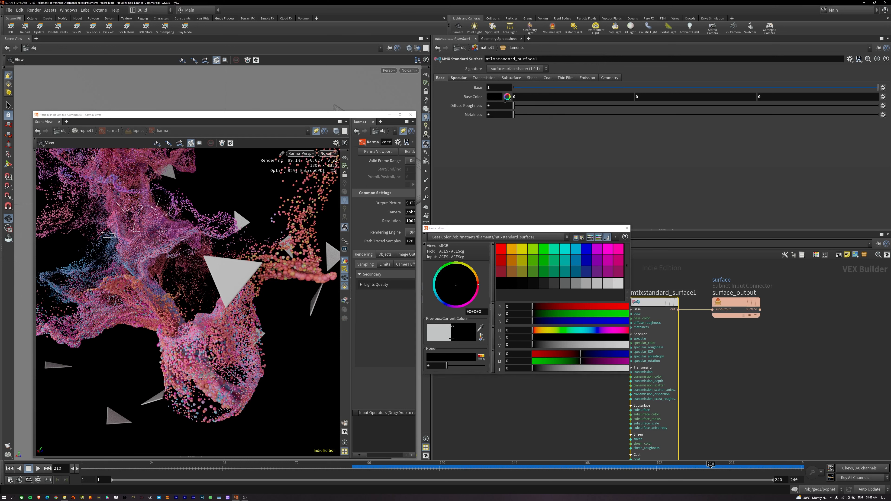
click(625, 228)
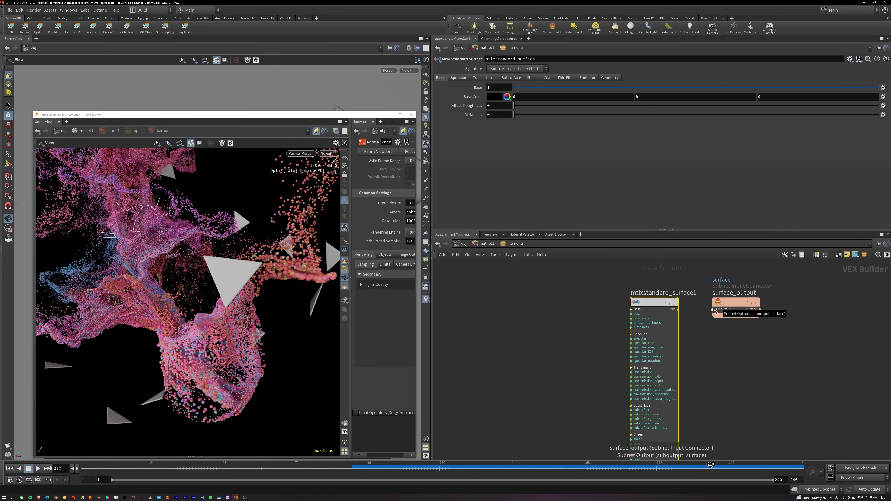
Switch the Karma viewer to Houdini GL and assign the filaments material from matnet1 to the shard geometry in the scene view
click(301, 153)
click(301, 163)
click(486, 243)
drag(246, 114, 238, 327)
drag(668, 364, 380, 203)
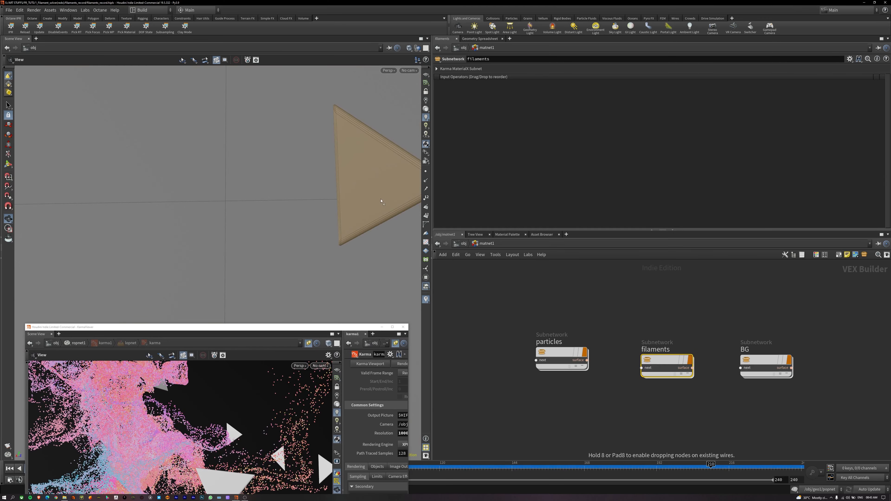
drag(321, 339, 333, 106)
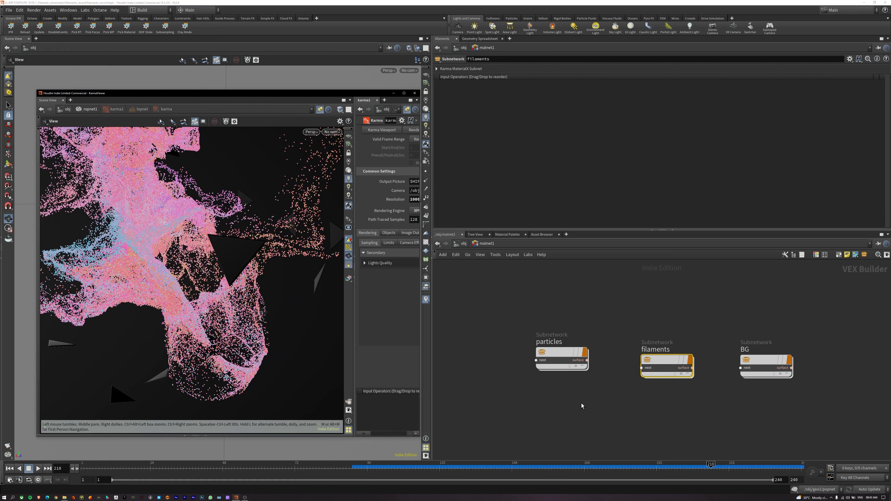
Set the filaments shader's base color to white (1, 1, 1) and return to the matnet1 level
double_click(667, 359)
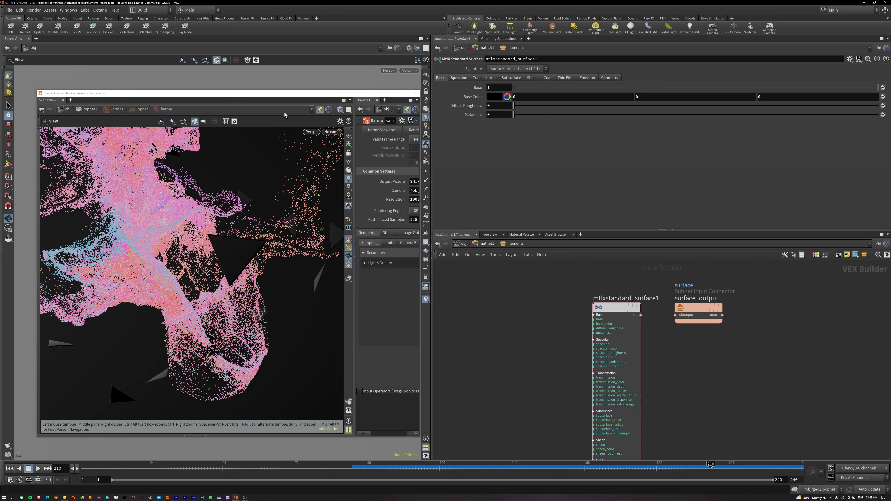
drag(288, 96, 325, 93)
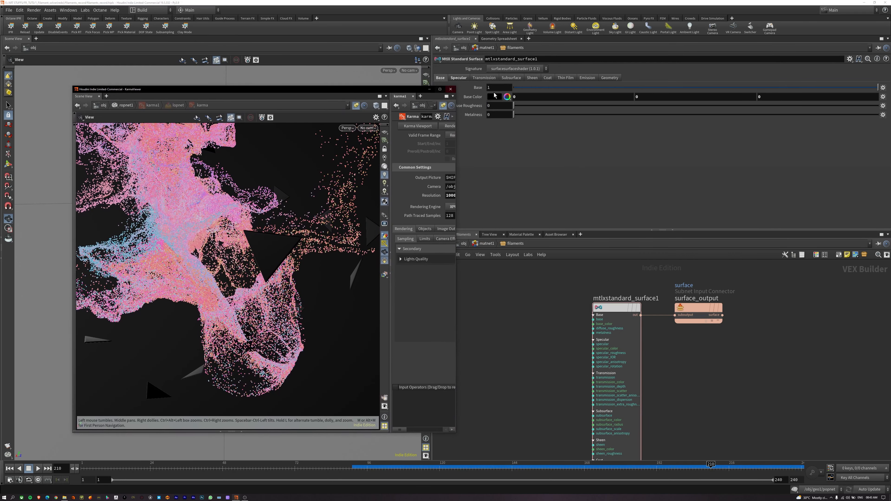
click(495, 100)
click(618, 283)
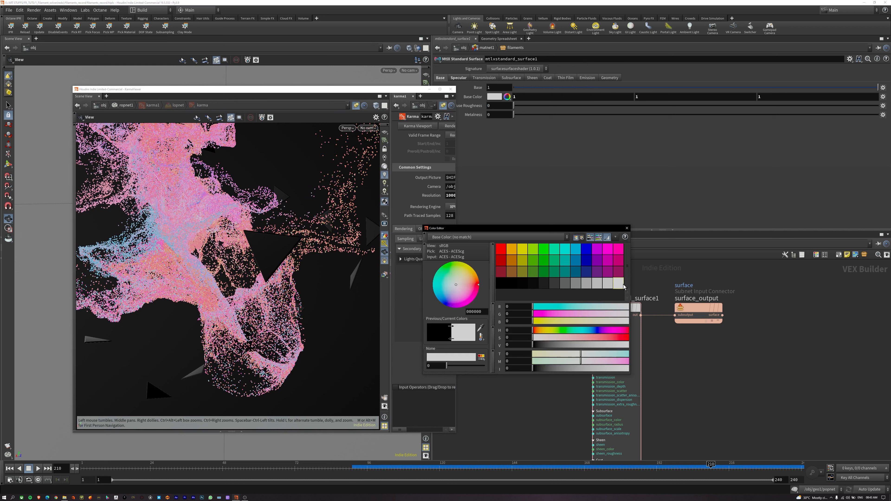
click(627, 228)
key(u)
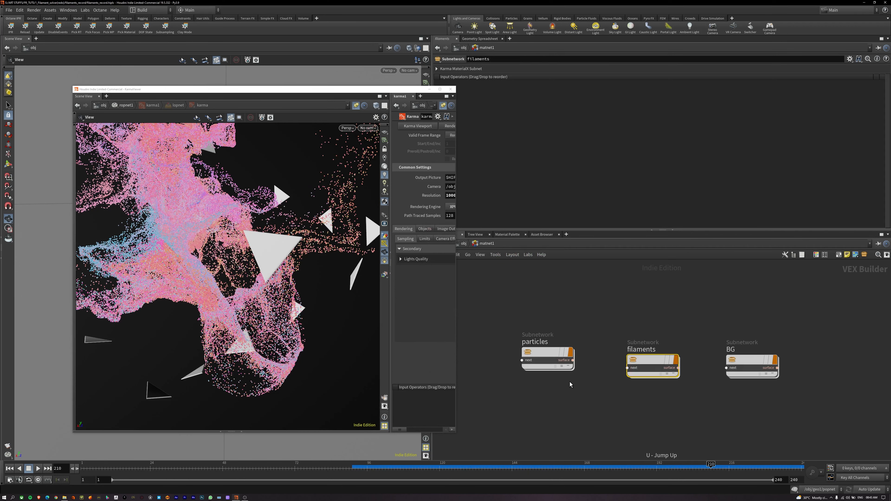
Check the base settings of the BG material's standard surface and return to the object level
double_click(732, 358)
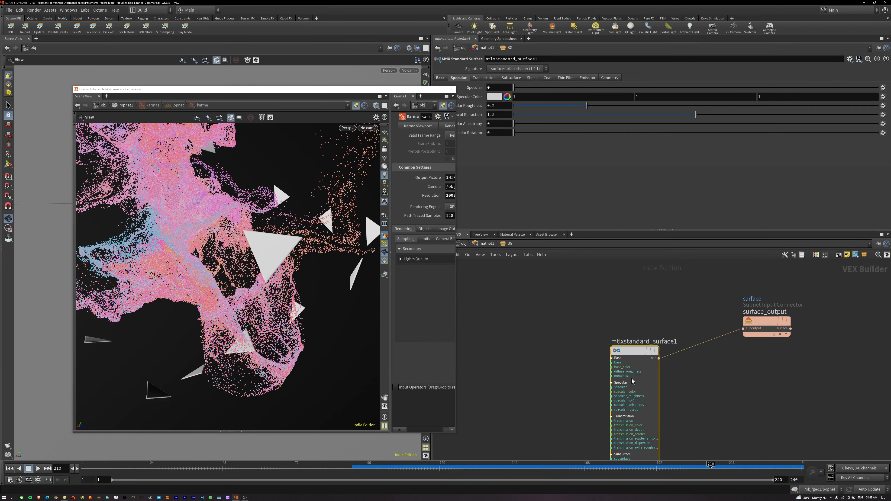
click(441, 78)
key(u)
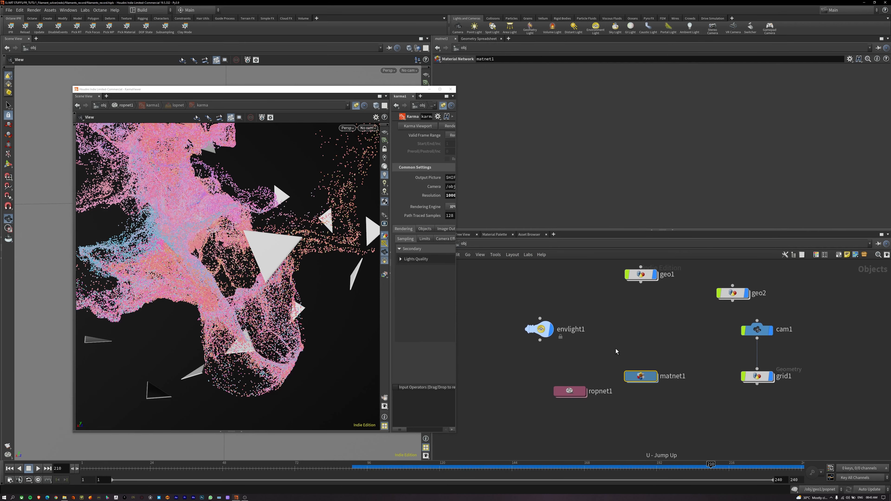
Render the scene with Karma through /cameras/cam1 in the maximized viewer and hide the light guides
click(440, 89)
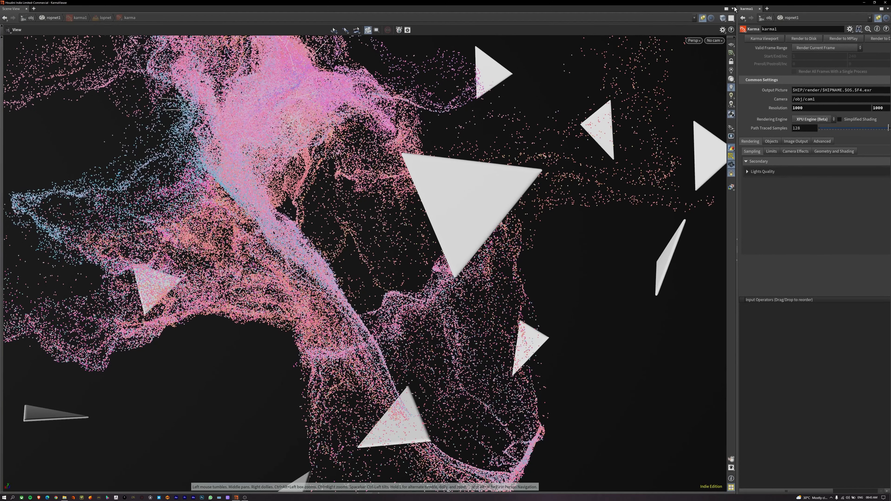
click(715, 40)
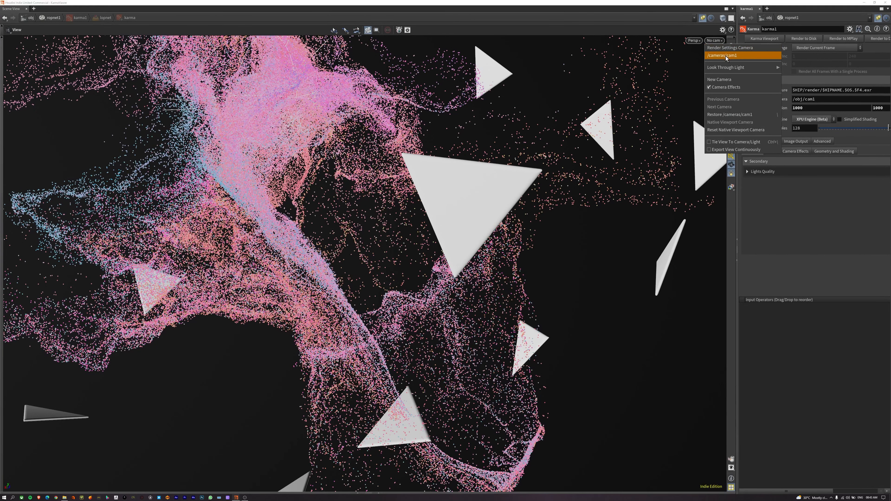
click(724, 56)
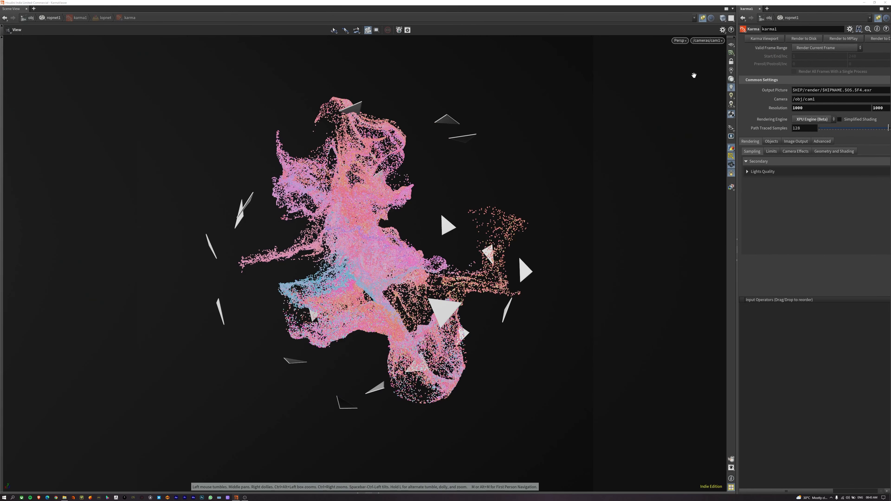
click(684, 48)
click(689, 42)
click(700, 75)
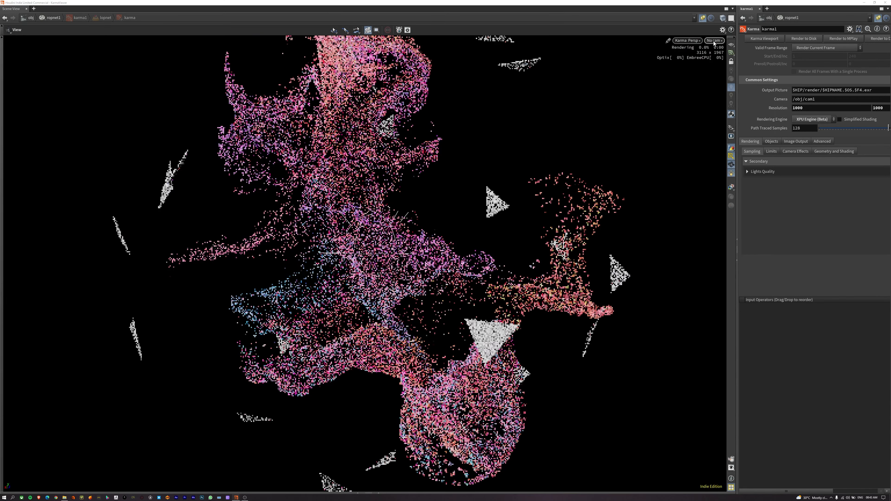
click(714, 40)
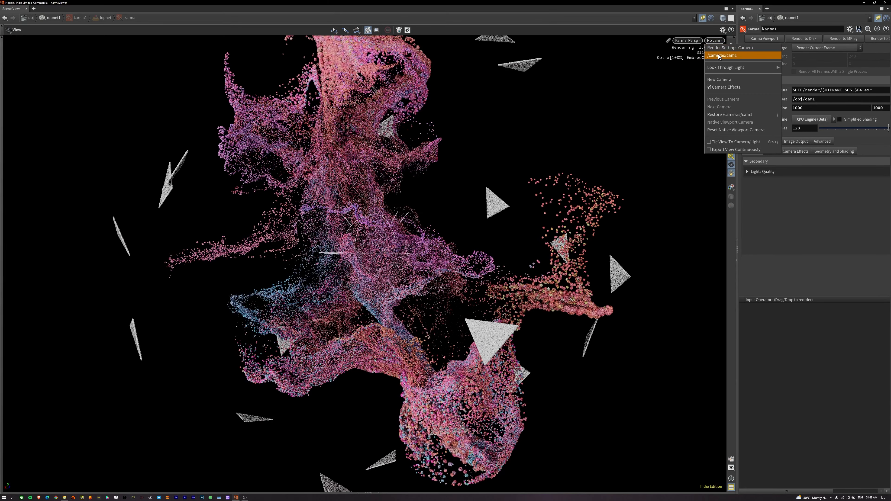
click(726, 56)
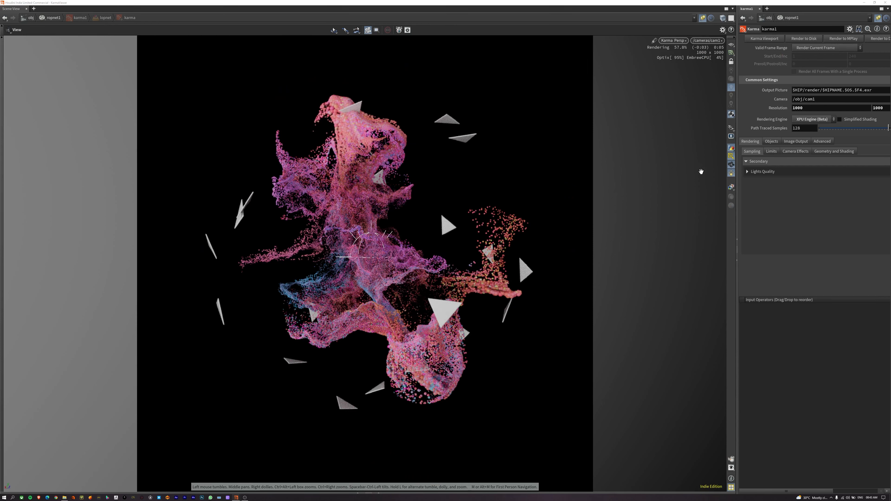
click(731, 150)
click(731, 150)
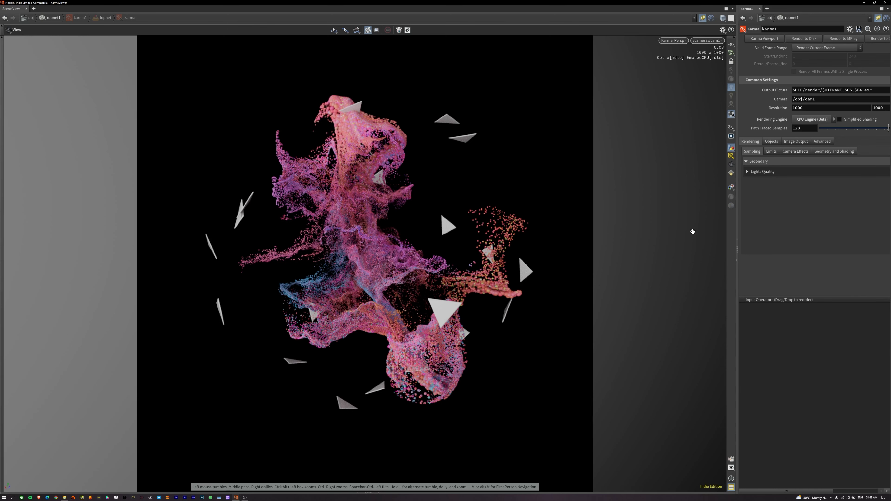
Close the Karma viewer and save the scene file
click(885, 3)
click(702, 320)
key(ctrl+s)
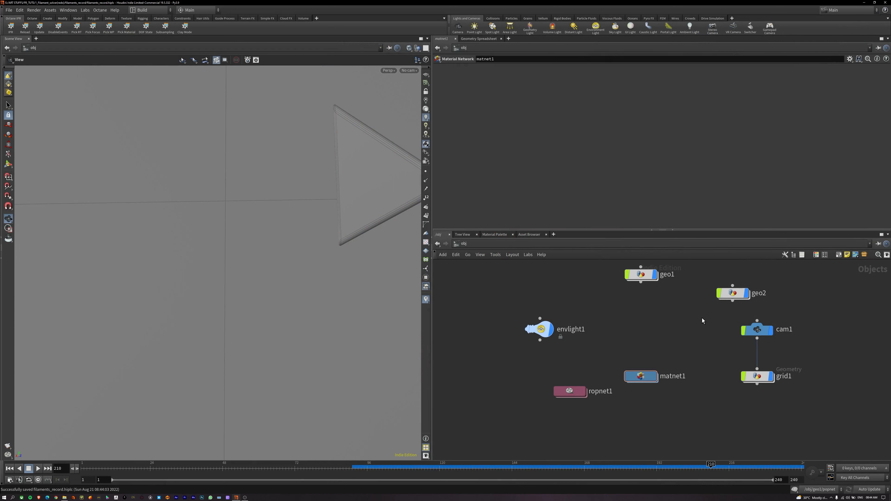